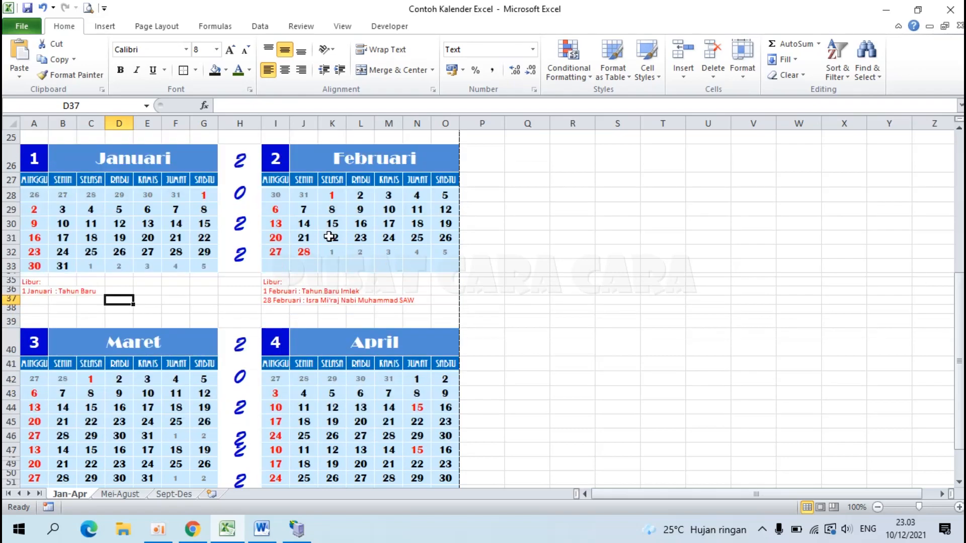
Step: Review the finished Jan-Apr calendar sheet and open its print preview
scroll(329, 236, up, 9)
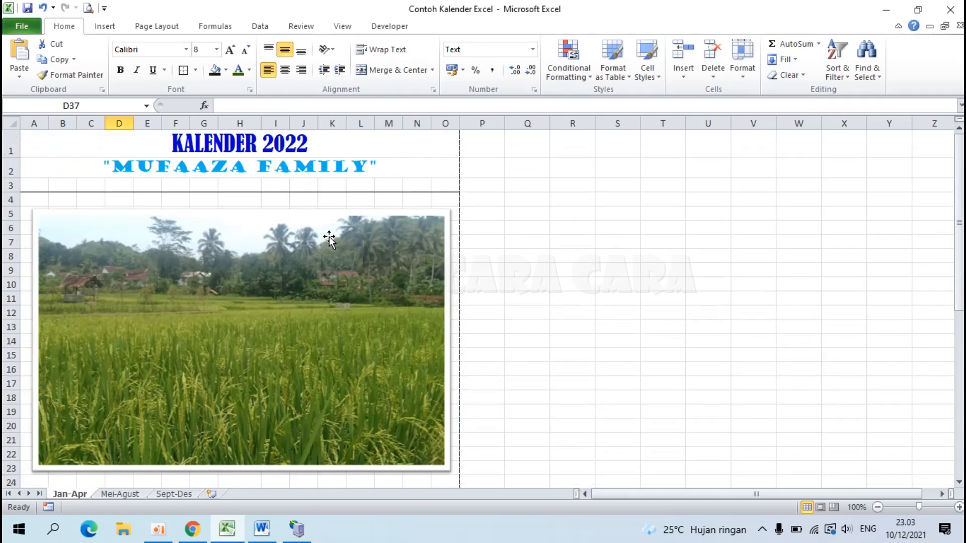
click(89, 8)
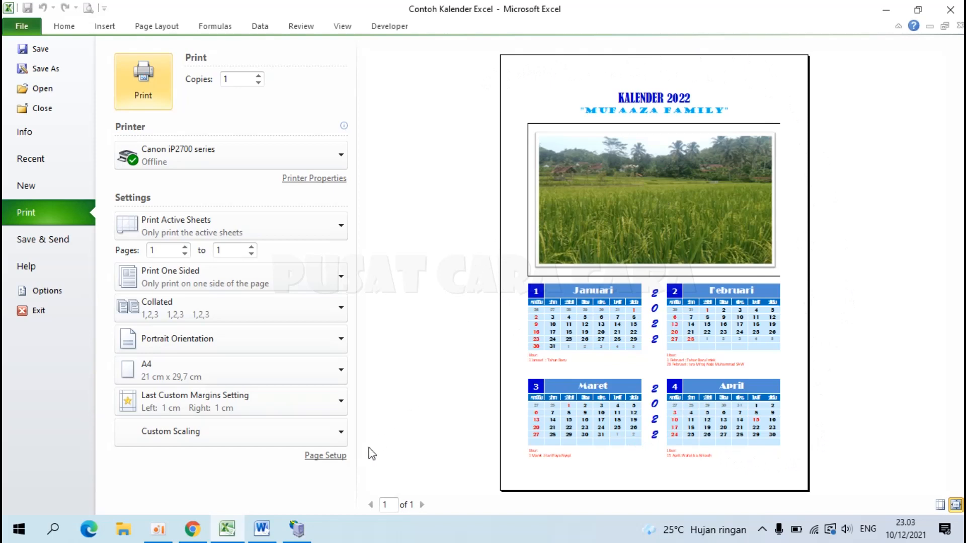
Step: Switch to the Word document and look through the pictures of calendar hangers, spiral bindings and metal strips
click(262, 529)
scroll(485, 331, down, 4)
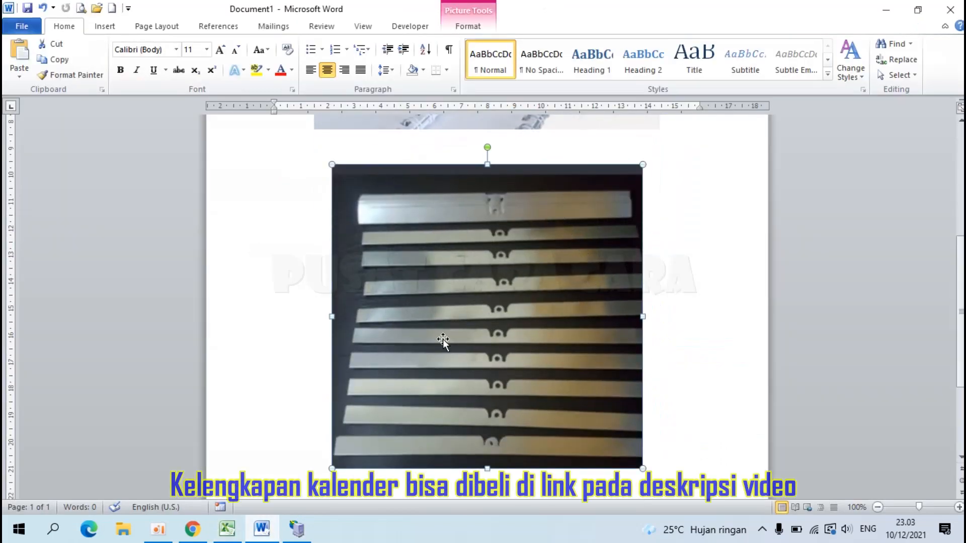
scroll(530, 230, up, 7)
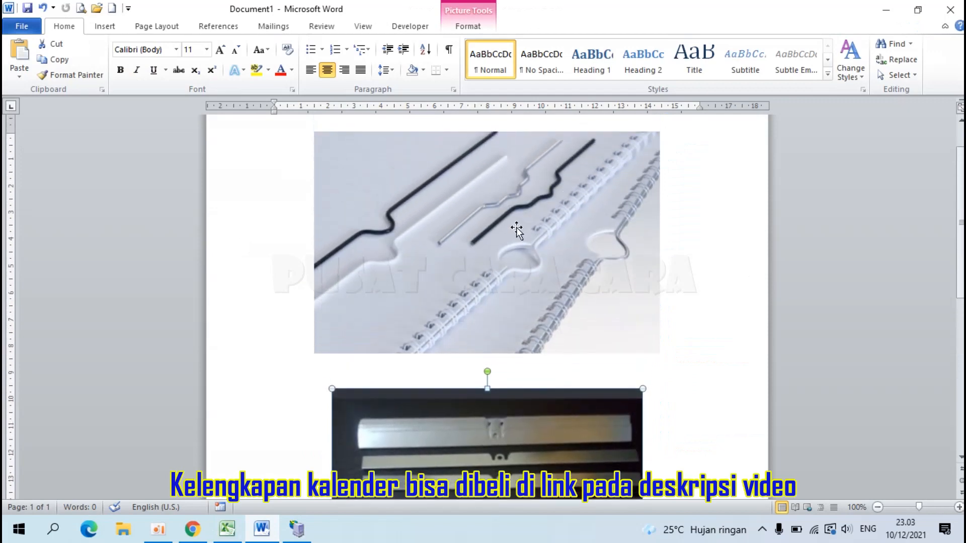
scroll(479, 310, up, 1)
scroll(479, 310, down, 4)
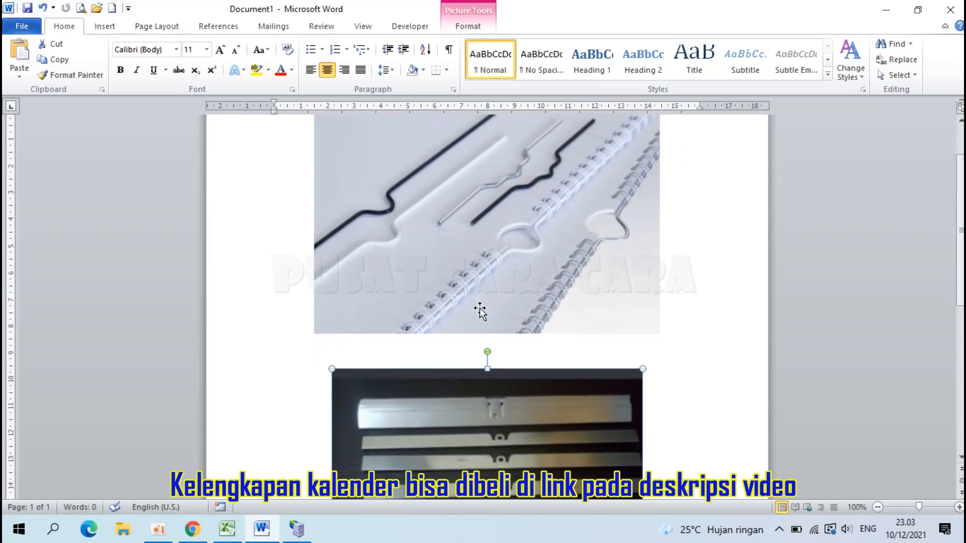
scroll(480, 310, down, 2)
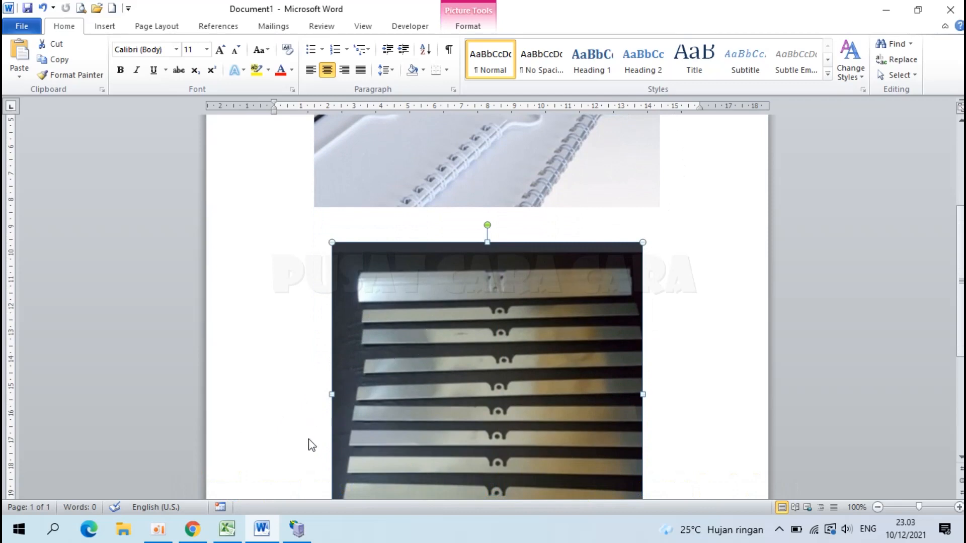
Step: Return to Excel, leave the print preview, and create a blank workbook with all cells middle-aligned vertically
click(231, 433)
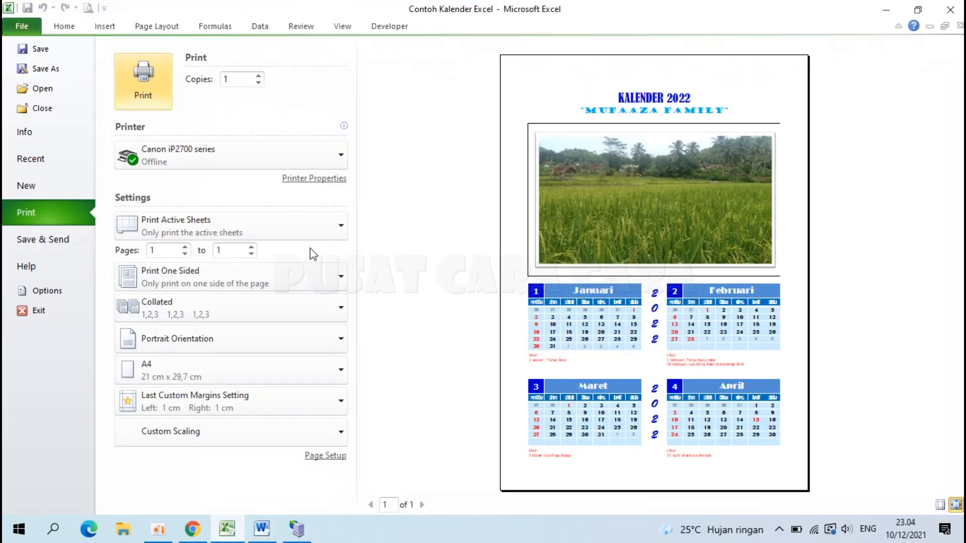
key(Escape)
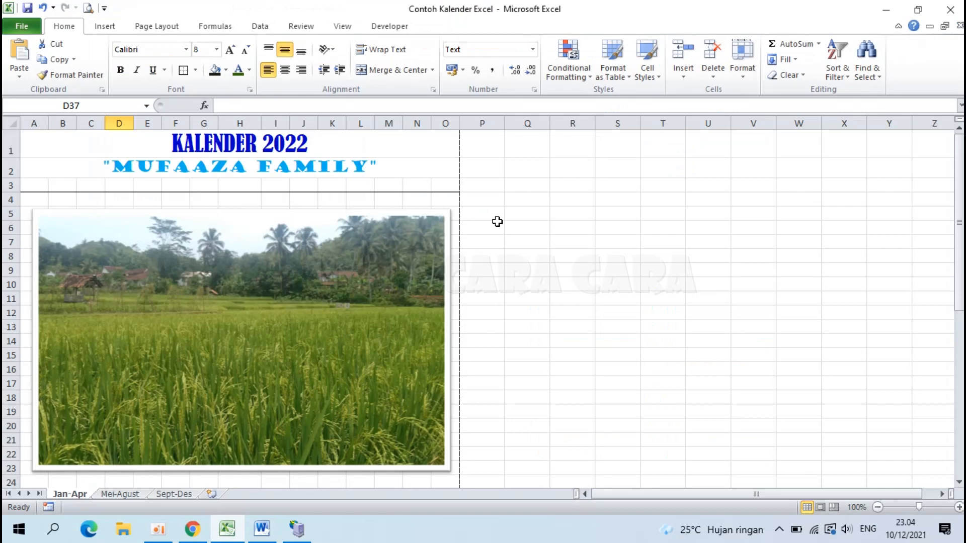
key(ctrl+n)
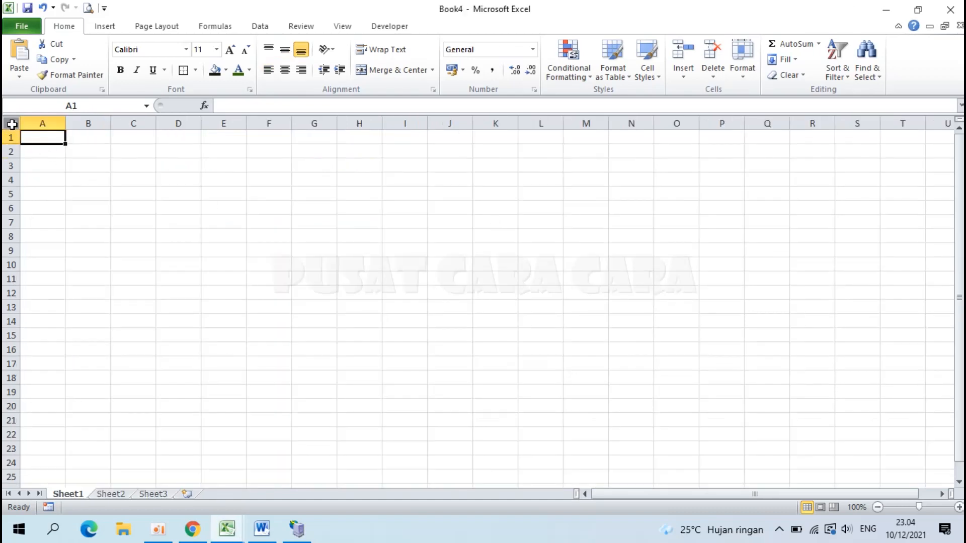
click(13, 124)
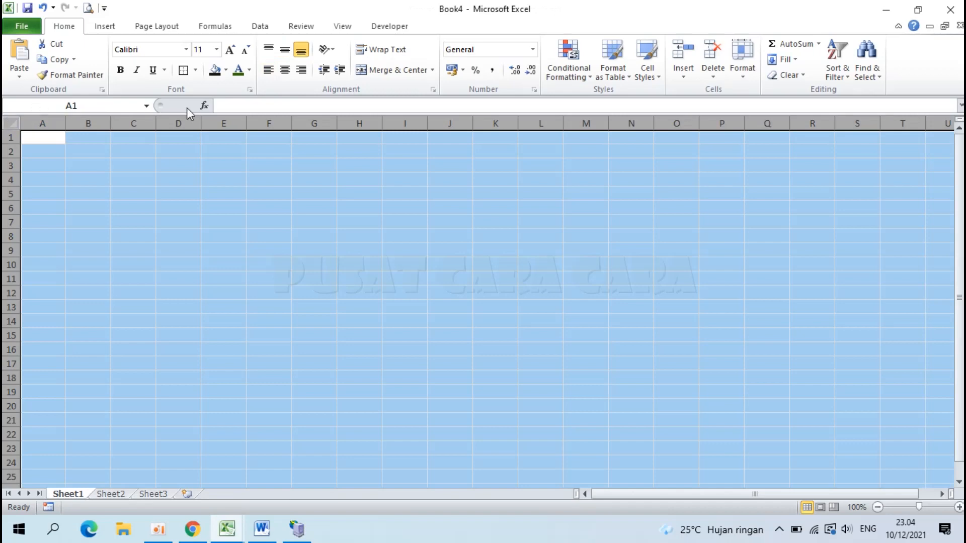
click(286, 51)
ctrl+scroll(129, 220, up, 8)
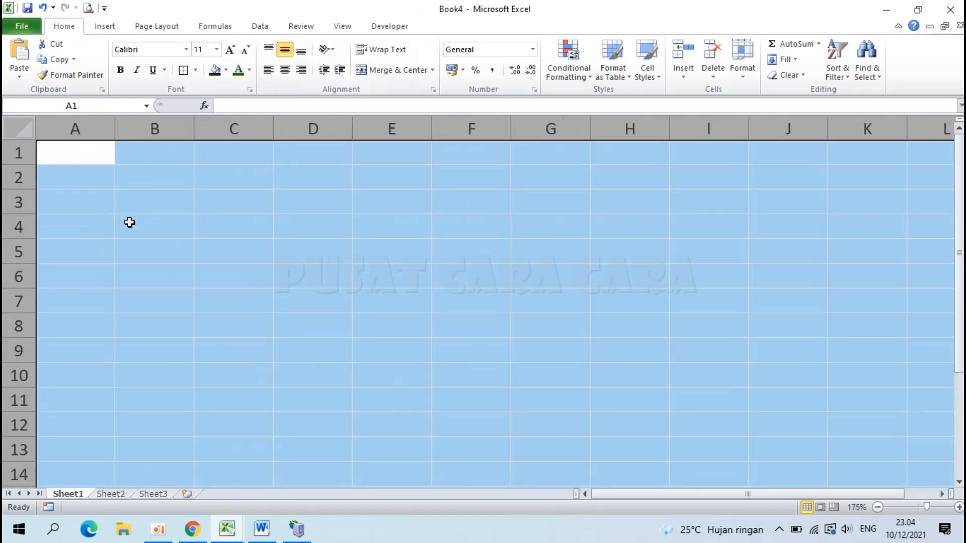
Step: Enter the month number 1 in cell A1 and the weekday heading MINGGU in cell A2
click(81, 156)
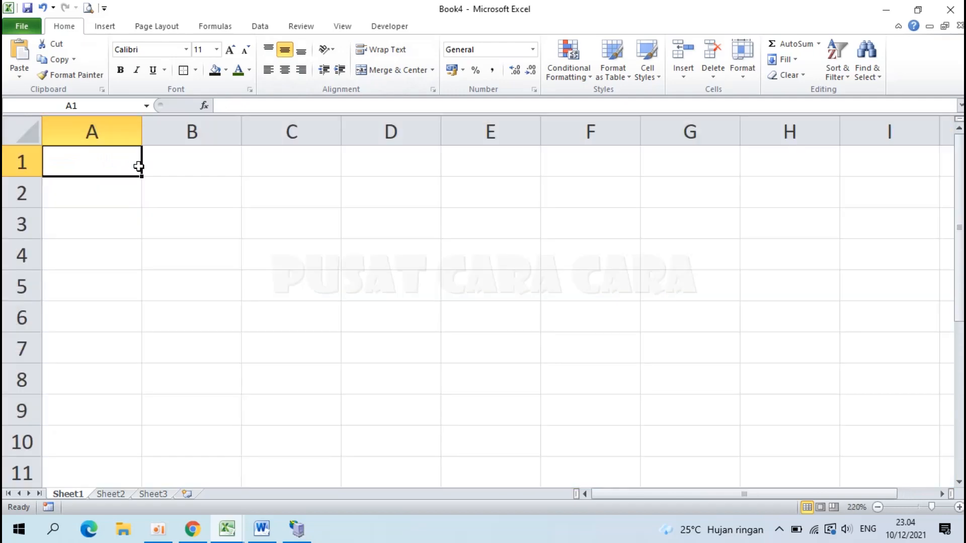
double_click(97, 159)
text(1)
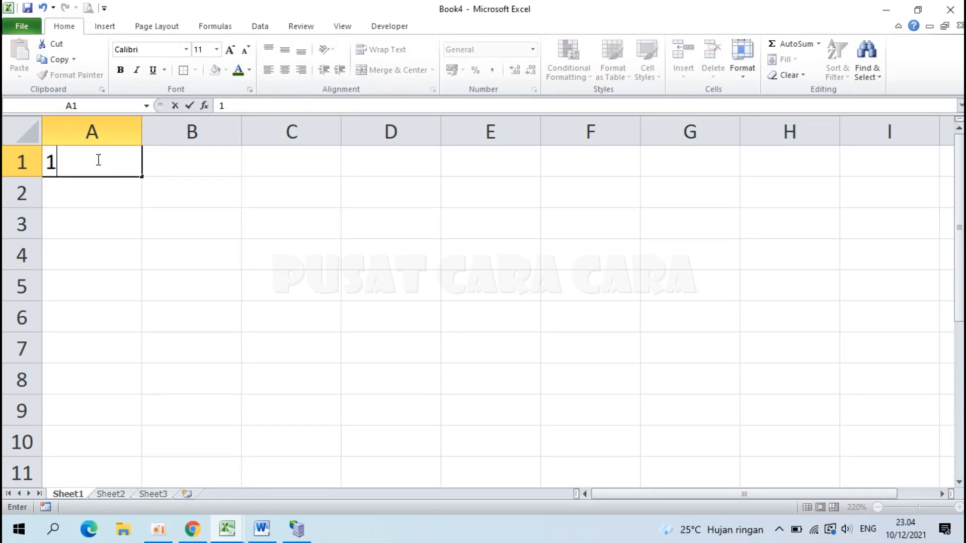
key(Return)
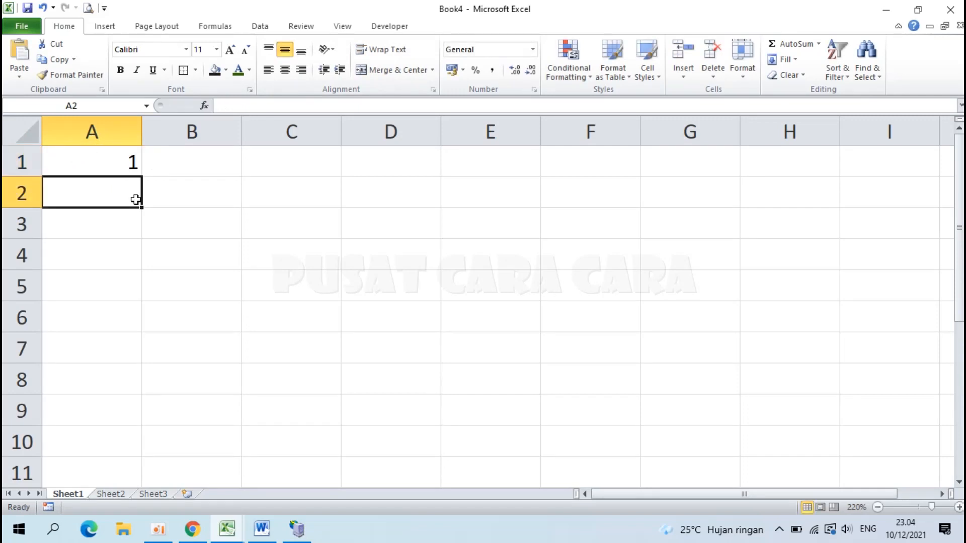
text(MIN)
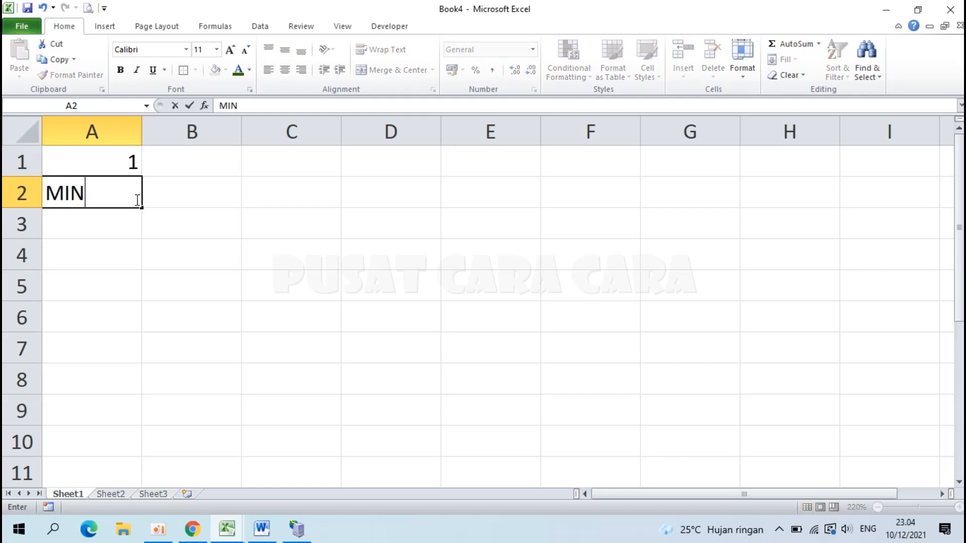
text(GGU)
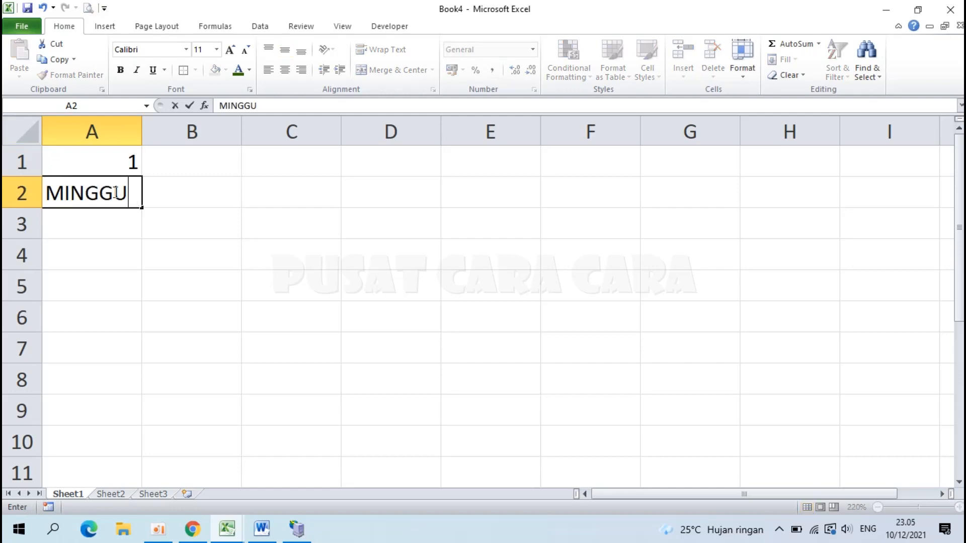
key(Tab)
Step: Autofill the weekday headings from MINGGU in A2 across to SABTU in G2
text(SENIN)
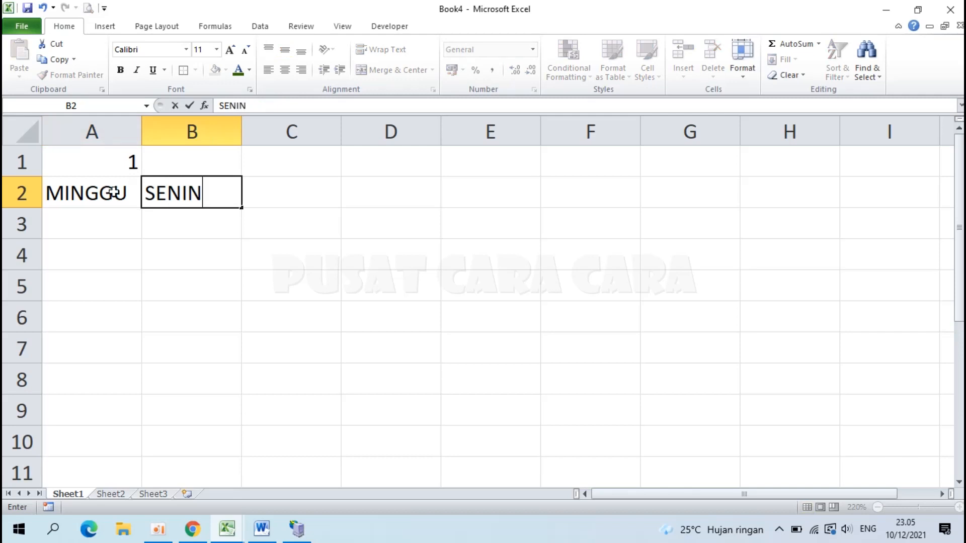
key(Escape)
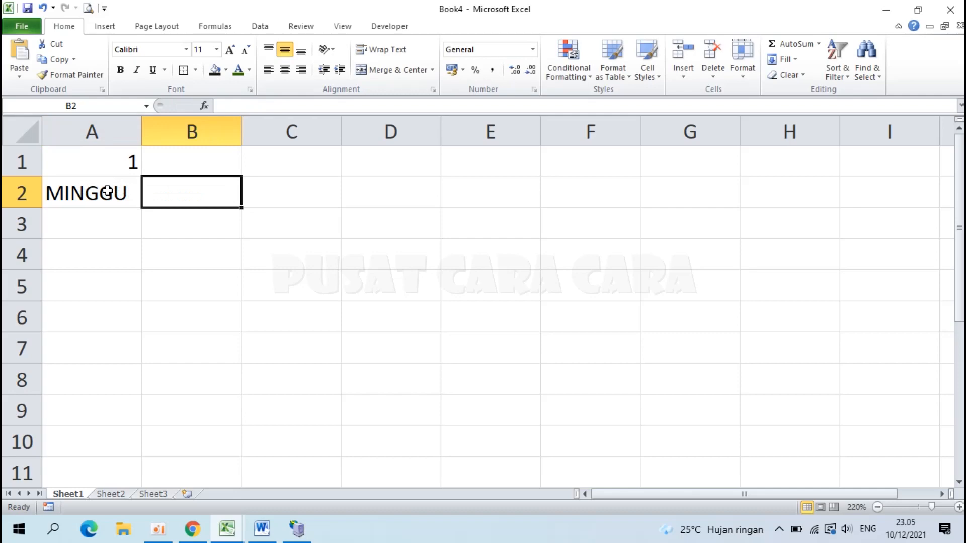
click(107, 192)
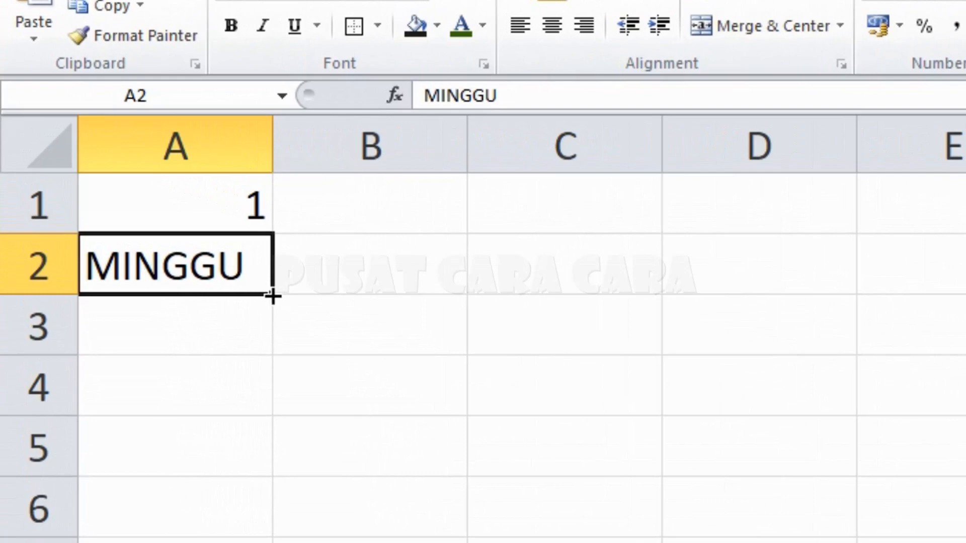
drag(272, 297, 965, 282)
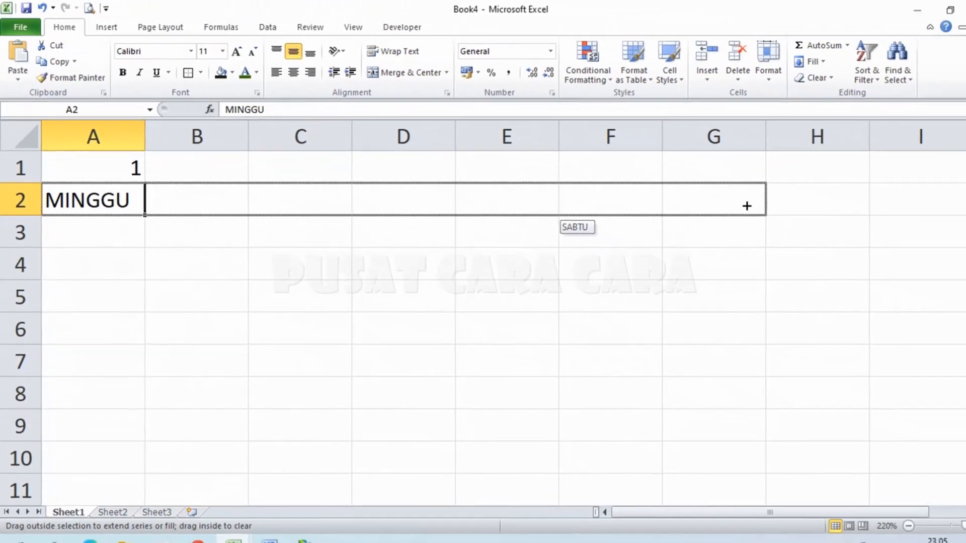
drag(747, 206, 747, 203)
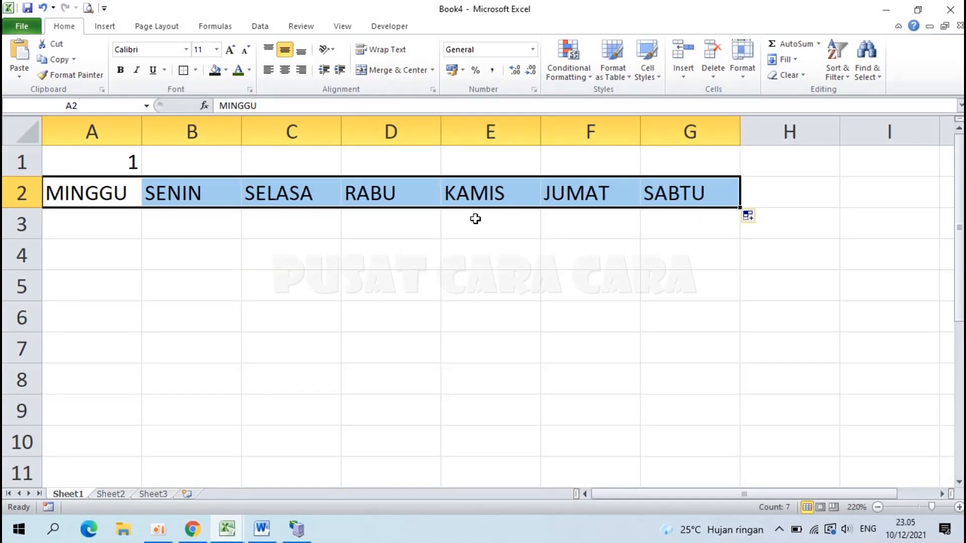
click(359, 229)
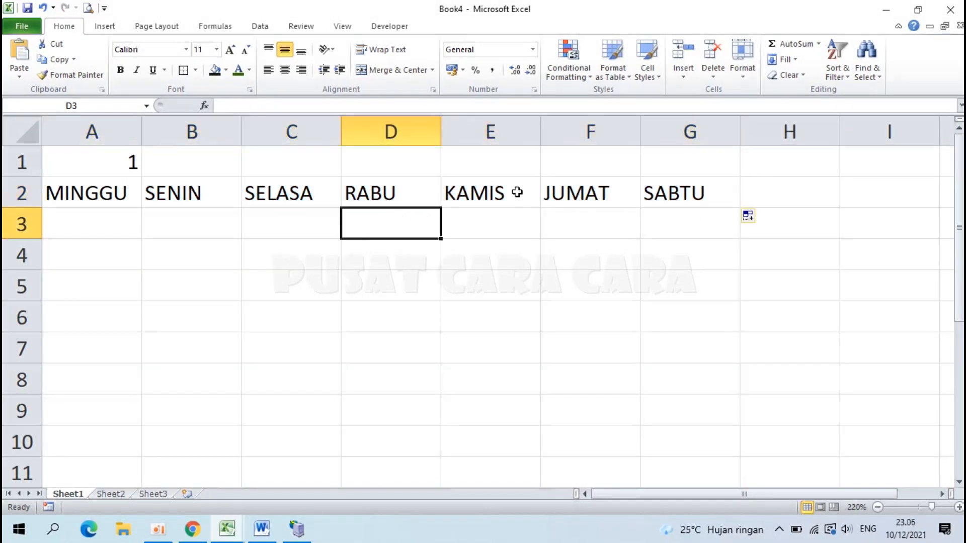
Step: Enter the year 2022 in cell H1
click(774, 162)
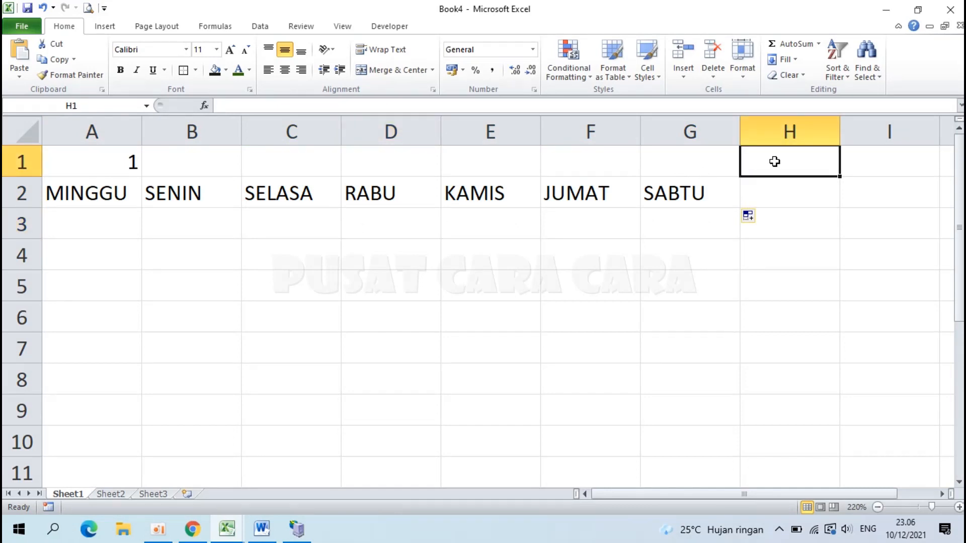
text(20)
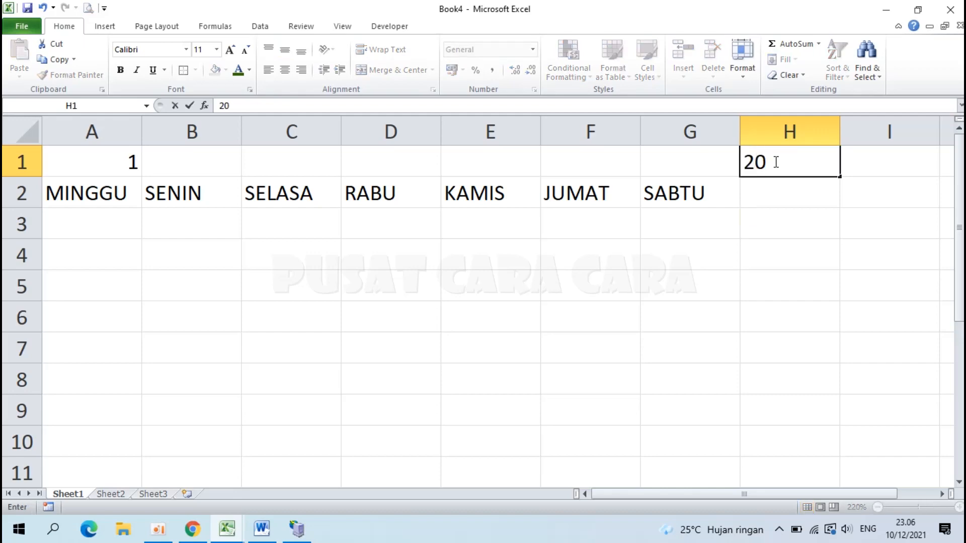
text(22)
key(Return)
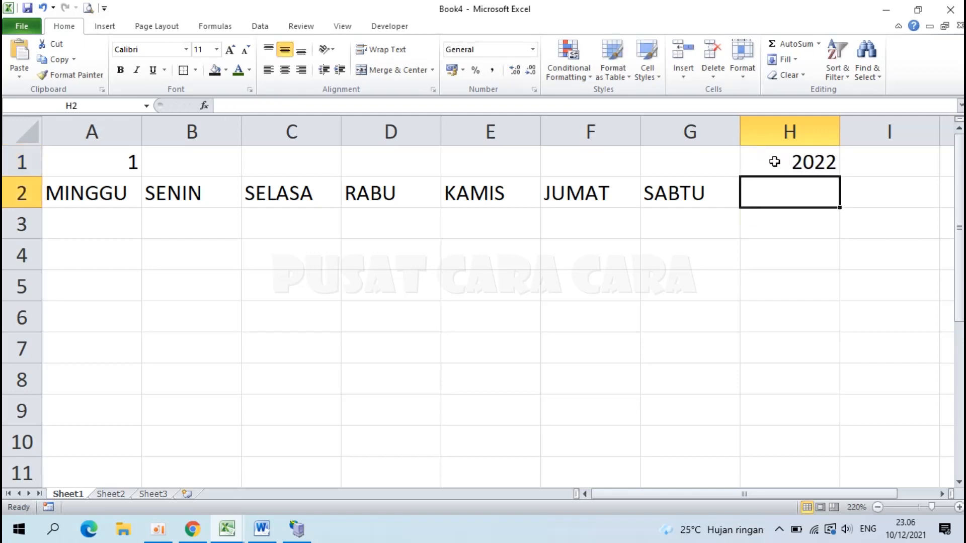
Step: Merge and center B1:G1 and enter the formula =DATE($H$1;A1;1) in it
drag(215, 161, 673, 151)
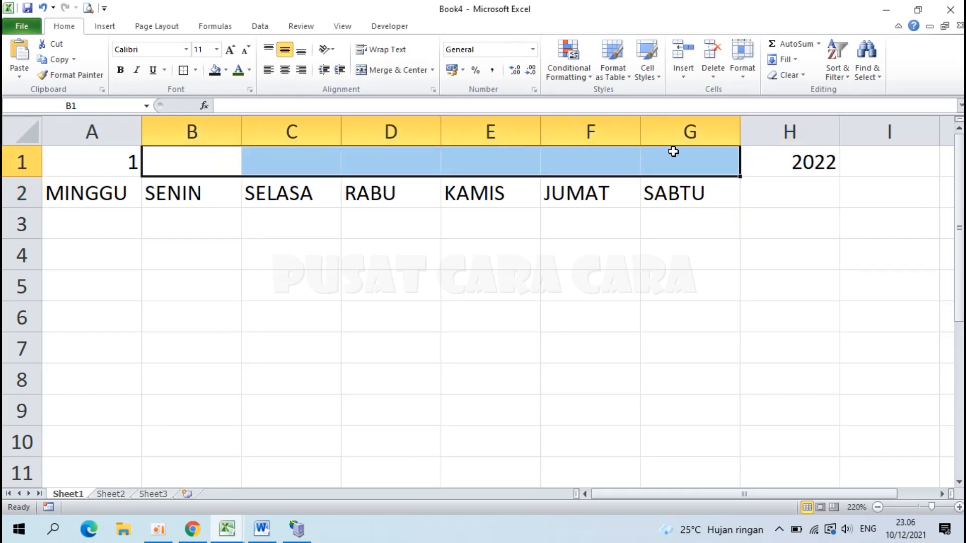
click(388, 71)
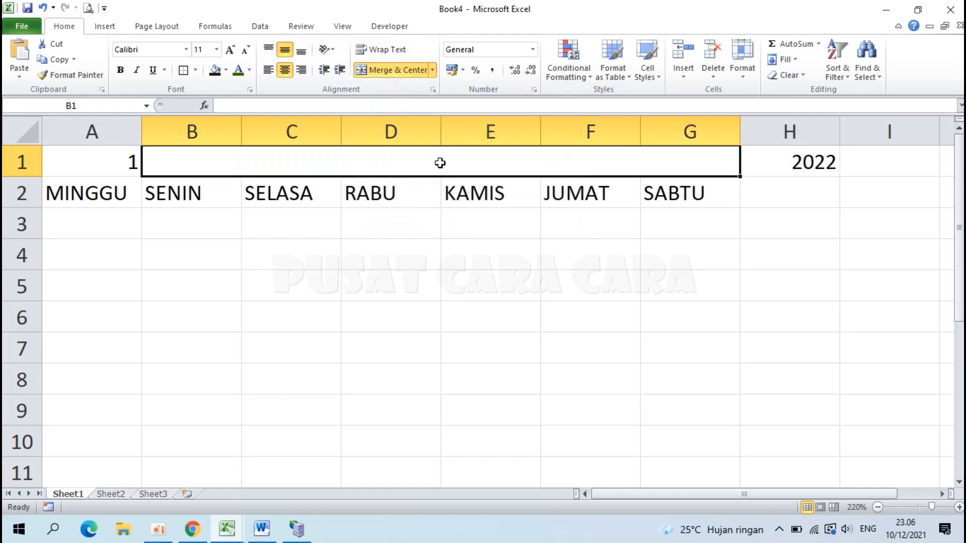
text(=DATE)
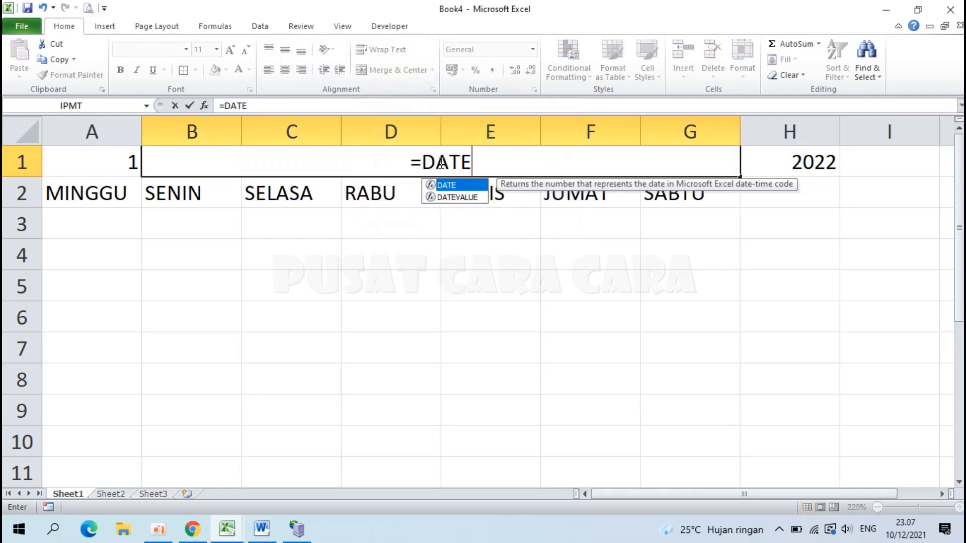
text(()
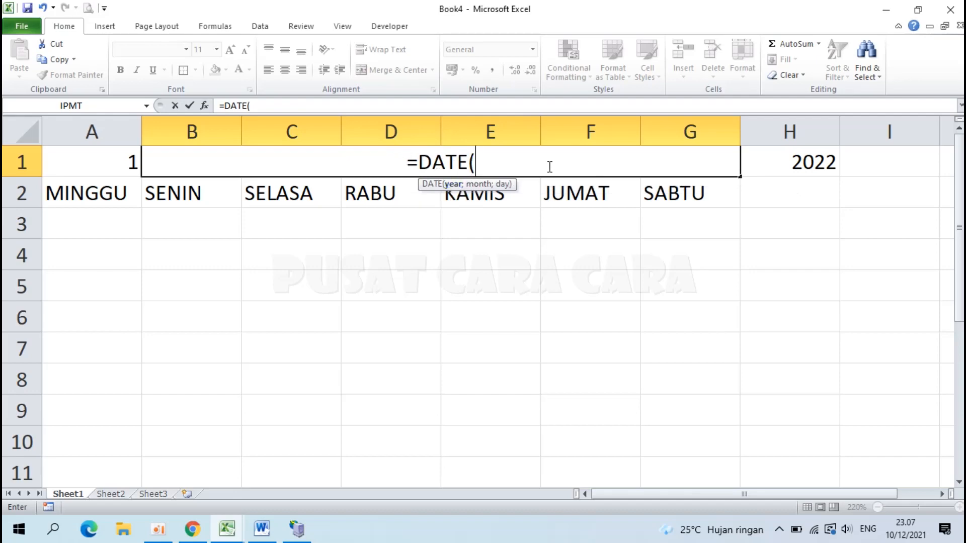
click(800, 161)
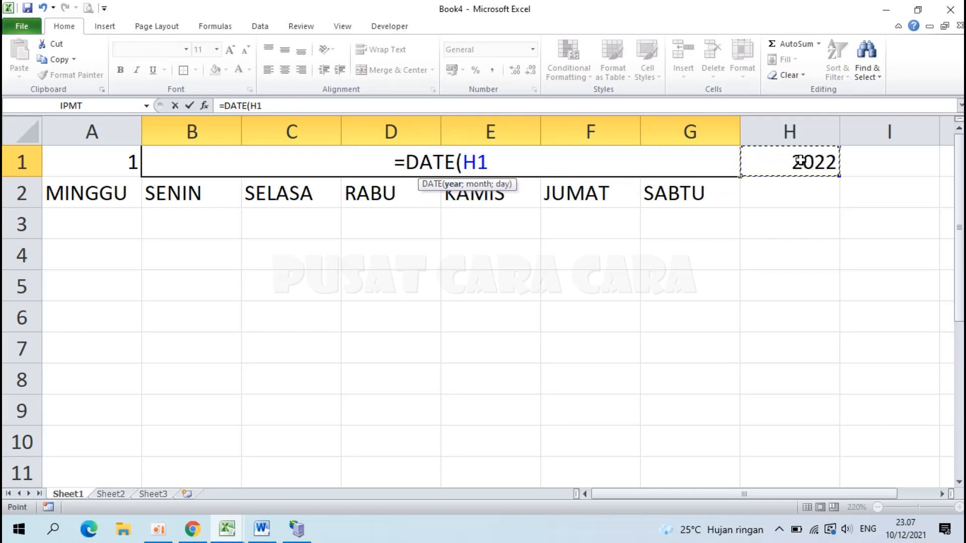
key(F4)
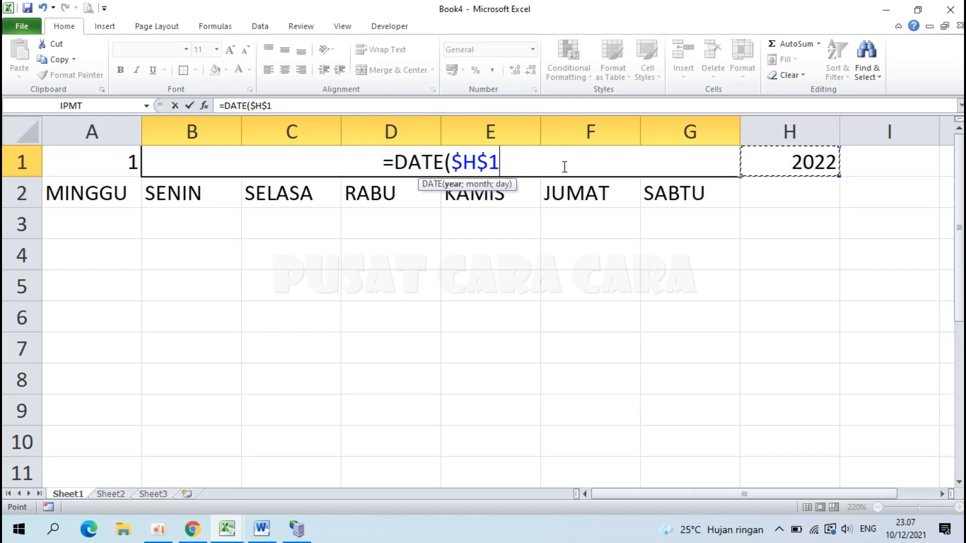
text(;)
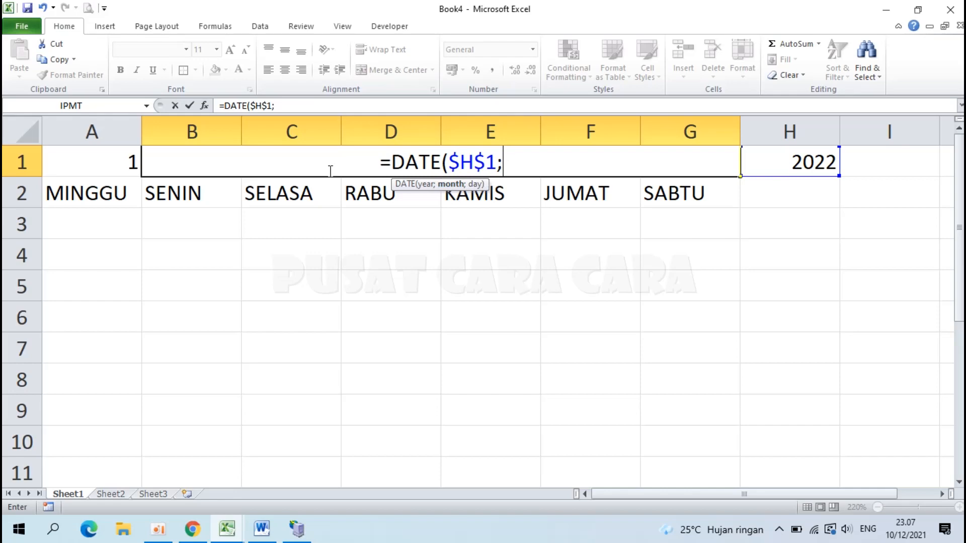
click(101, 160)
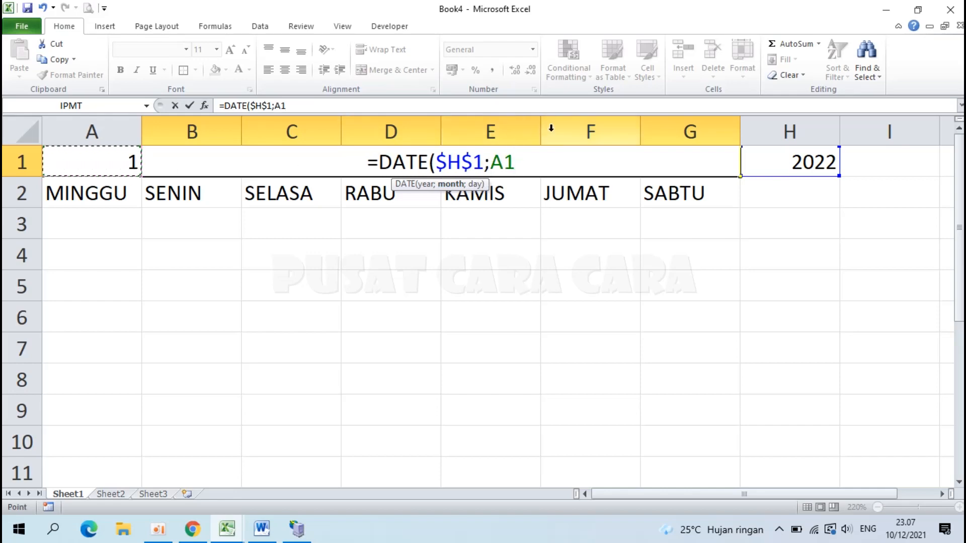
text(;)
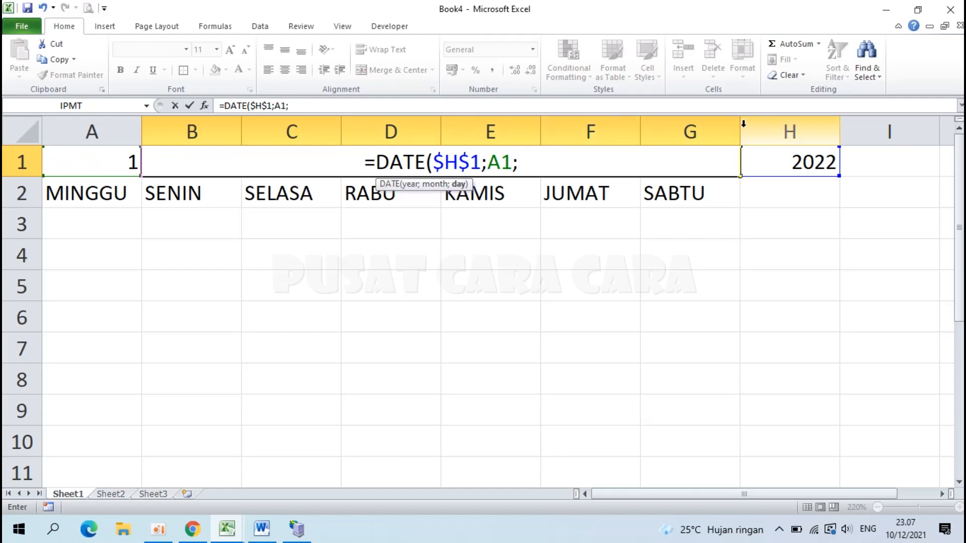
text(1)
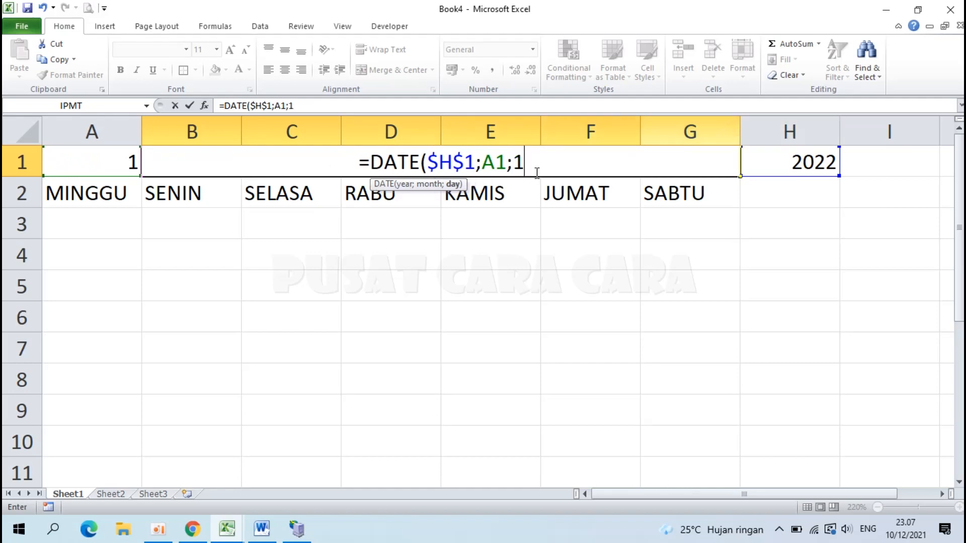
text())
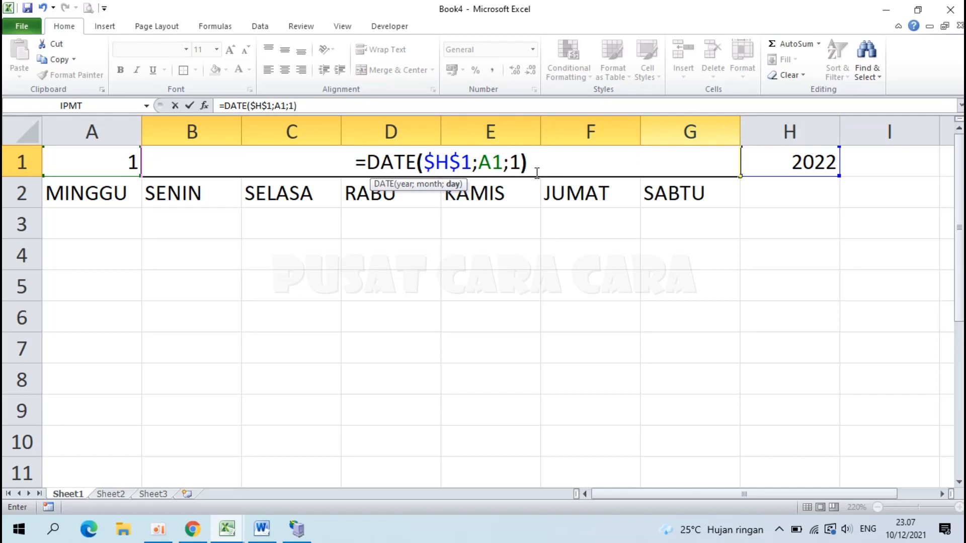
key(Return)
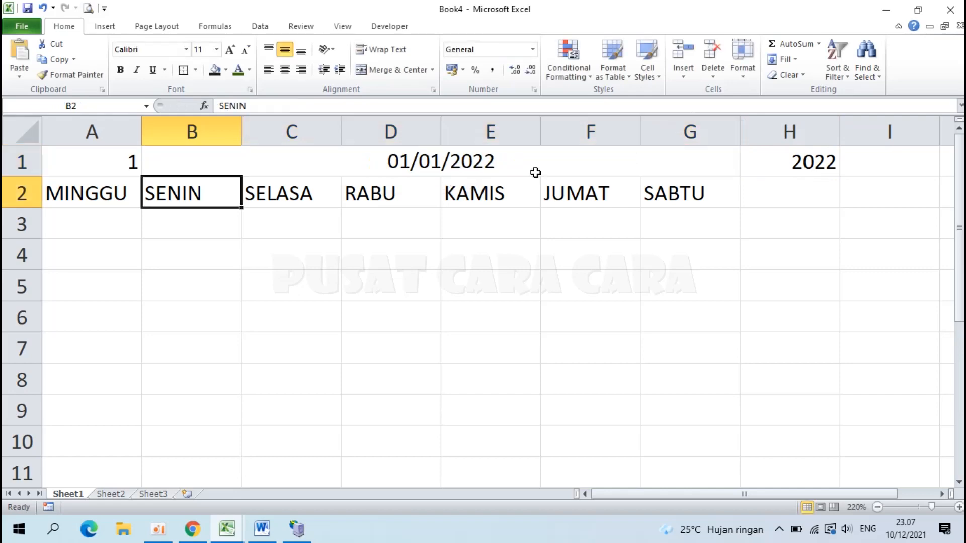
Step: Apply the custom number format mmmm to the merged date title in B1
click(449, 161)
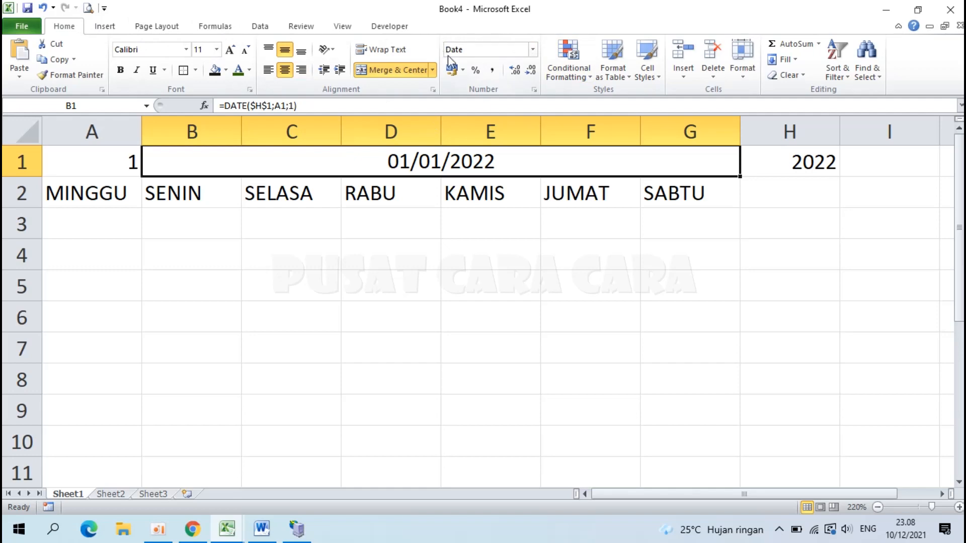
click(532, 50)
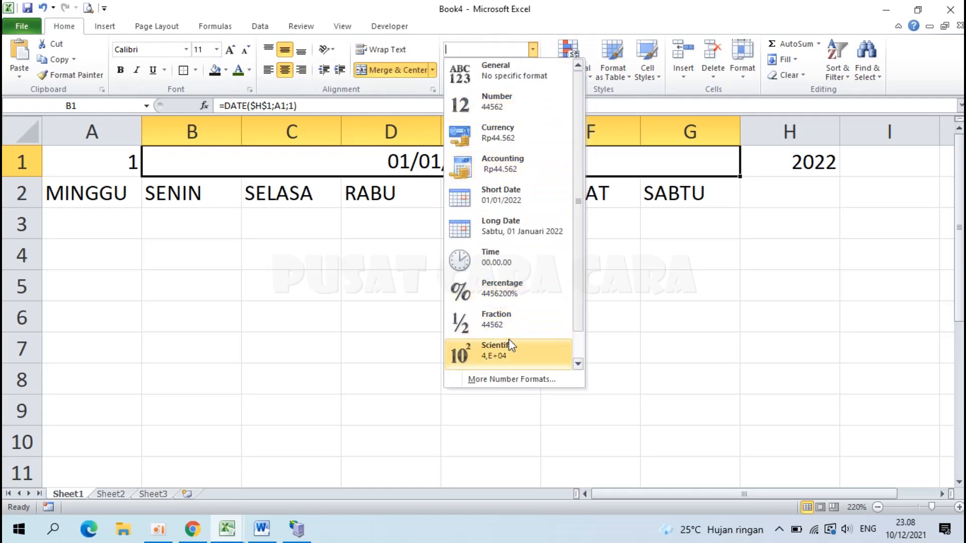
click(507, 379)
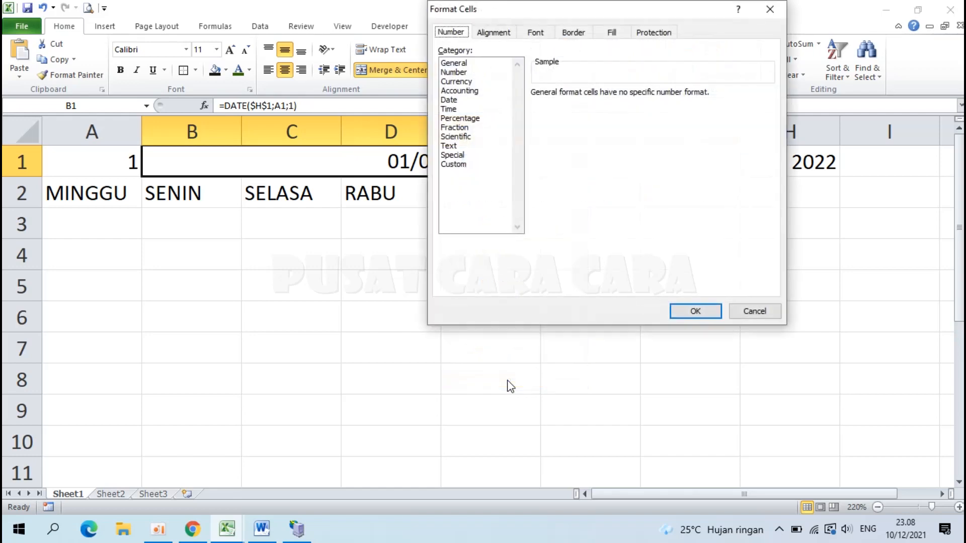
click(453, 165)
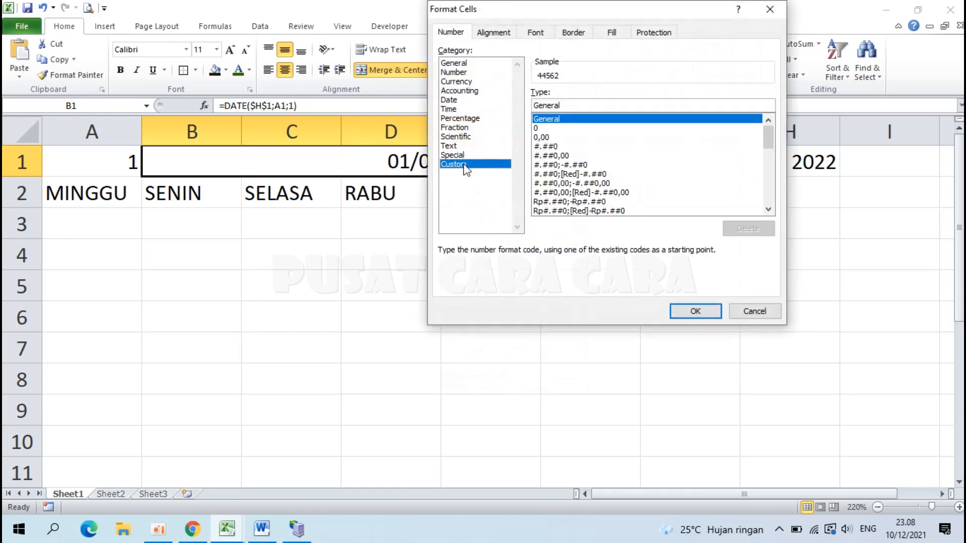
drag(567, 105, 526, 107)
key(BackSpace)
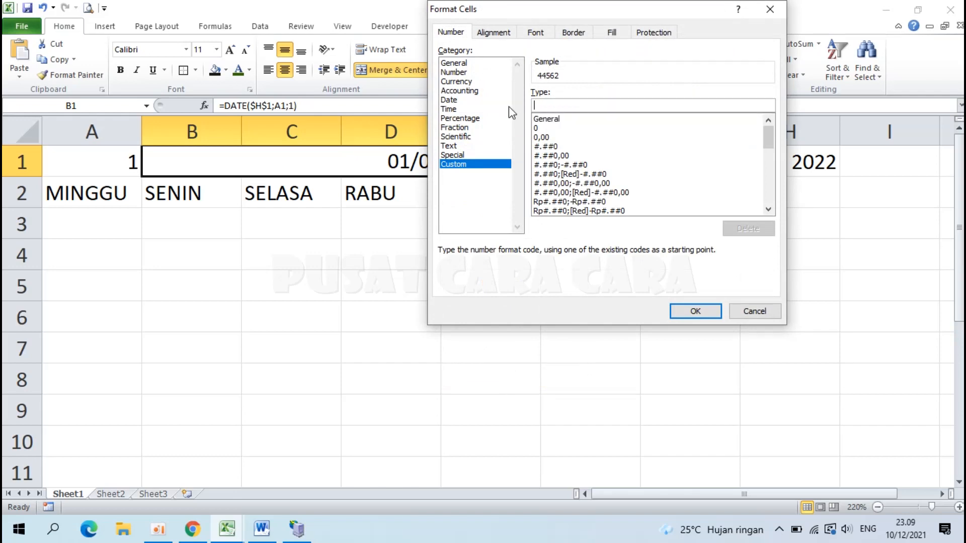
text(MM)
key(BackSpace)
key(BackSpace)
text(mmmm)
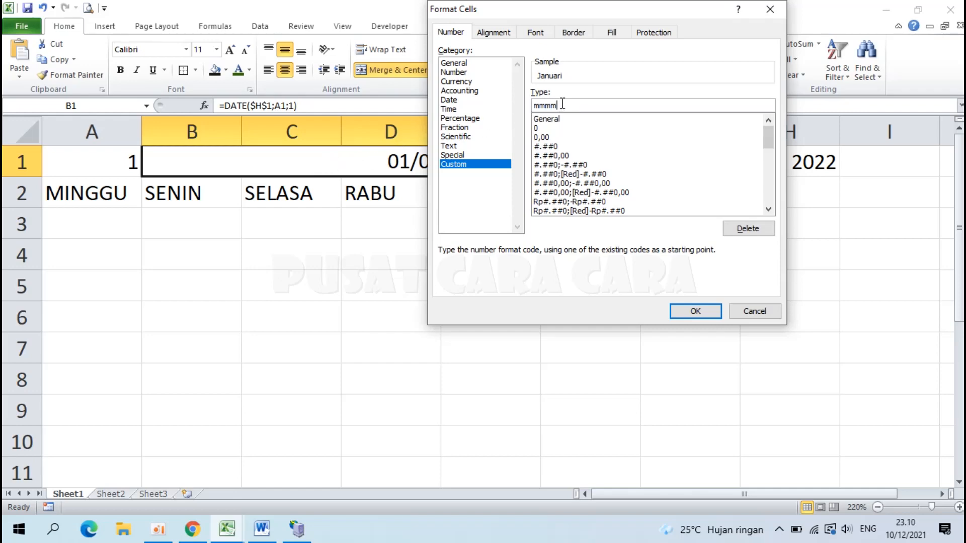
key(BackSpace)
text(m)
click(696, 311)
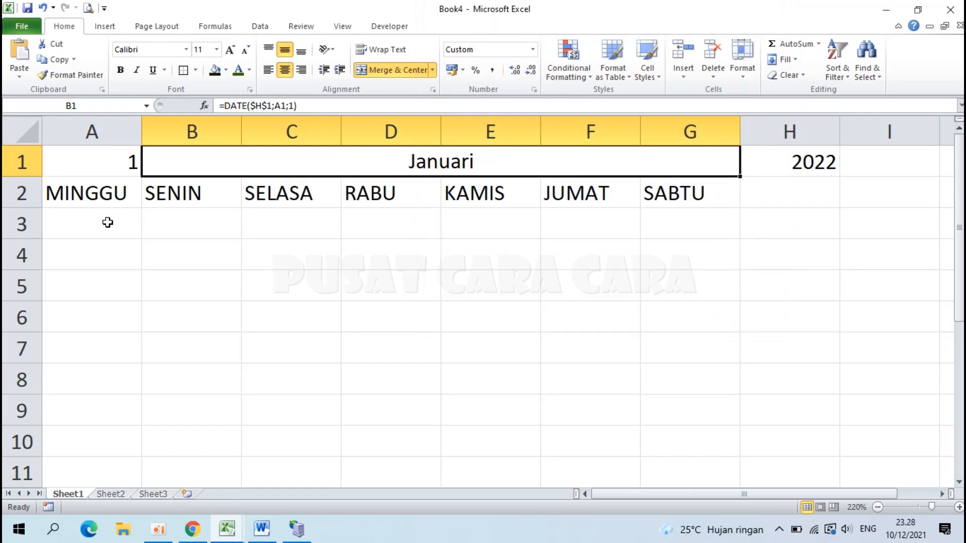
Step: Enter the formula =B1-WEEKDAY(B1)+1 in cell A3 under the MINGGU heading
drag(108, 222, 647, 353)
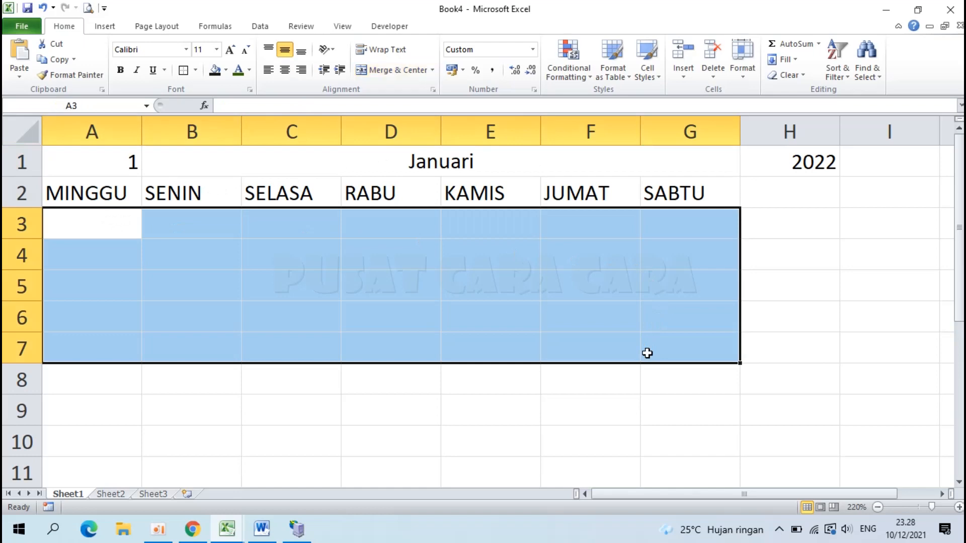
click(68, 223)
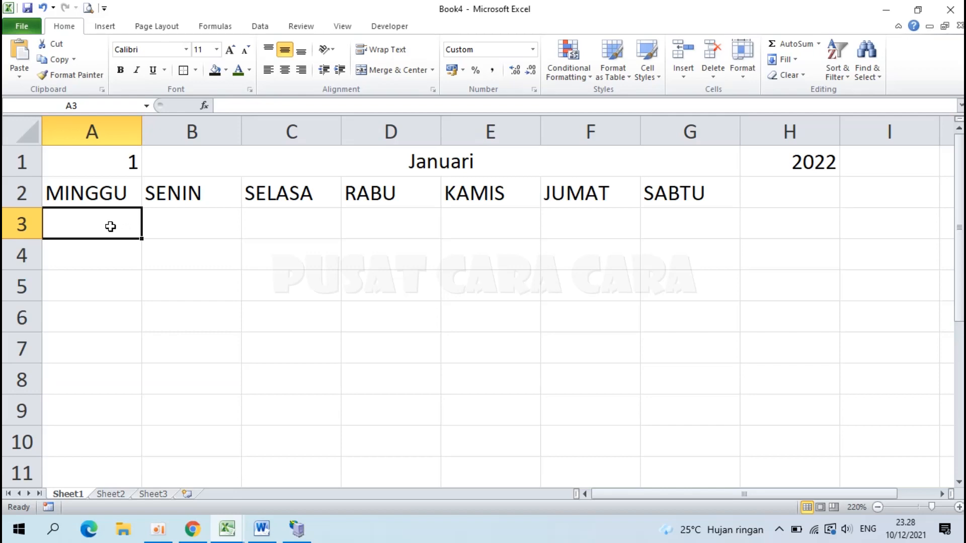
text(=)
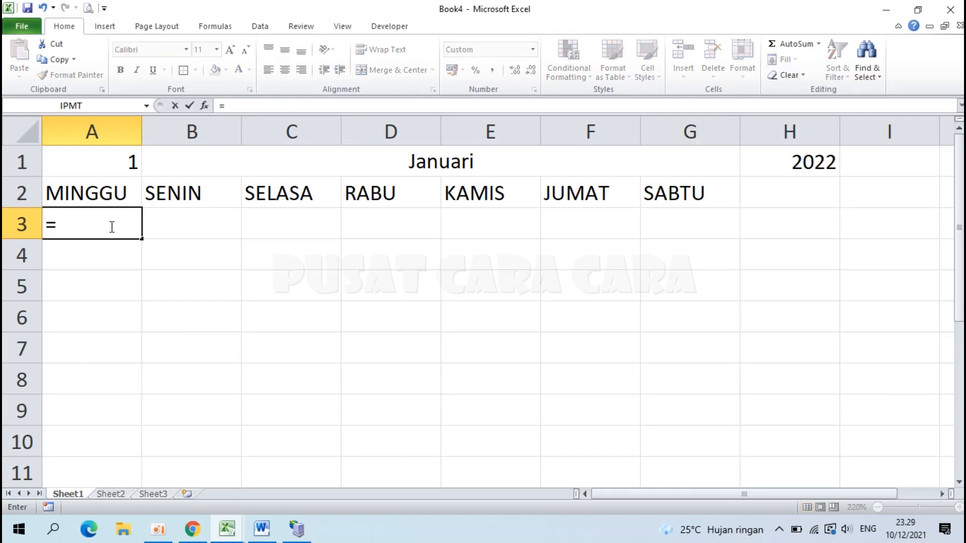
click(184, 166)
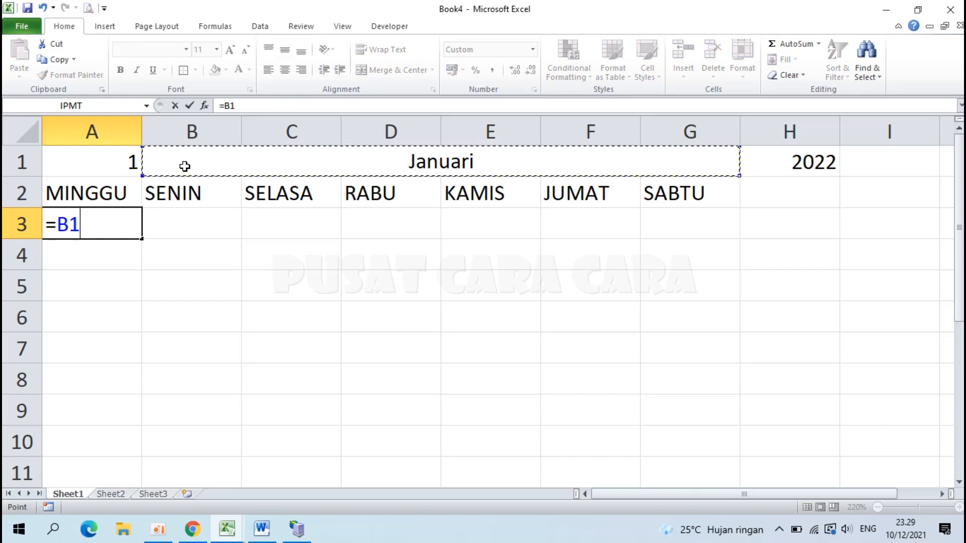
text(-)
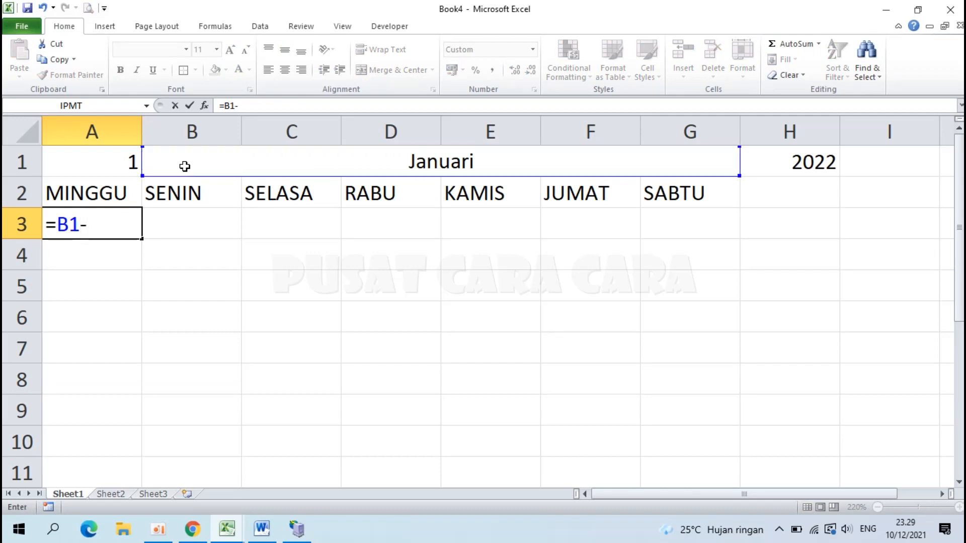
text(W)
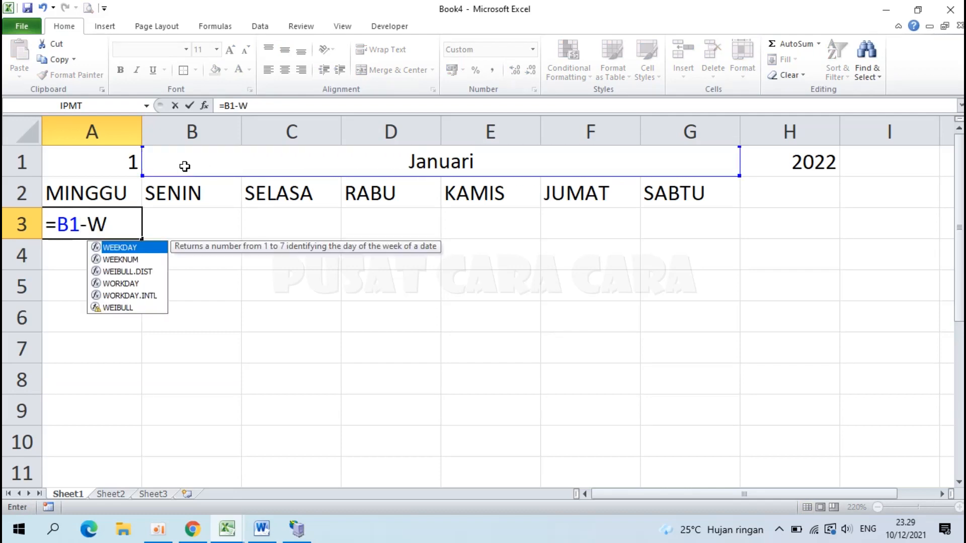
text(EEKDAY)
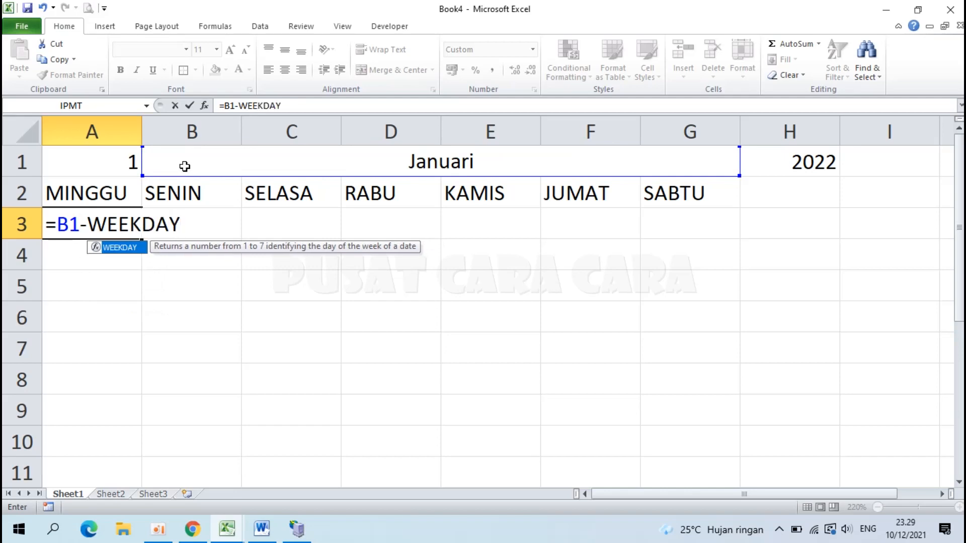
text(()
click(179, 160)
text()+1)
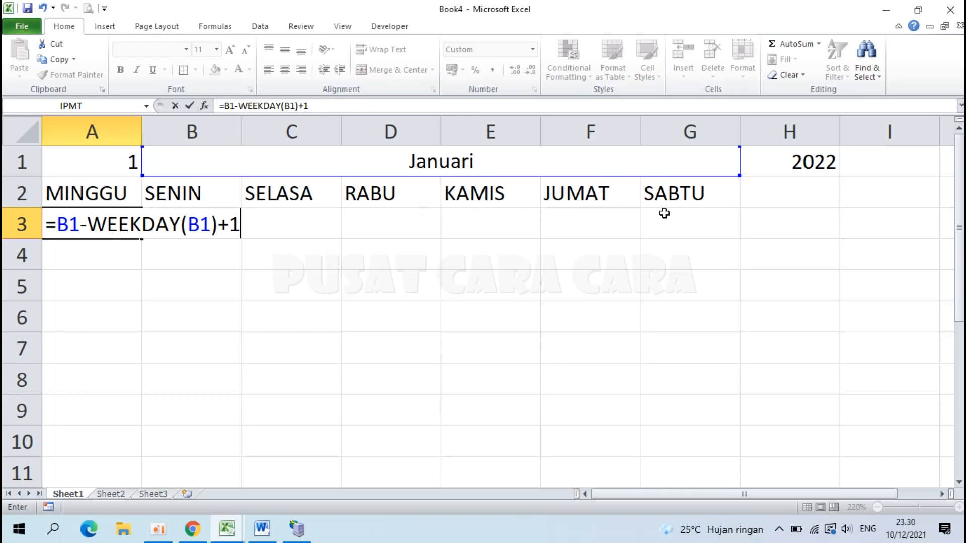
click(913, 534)
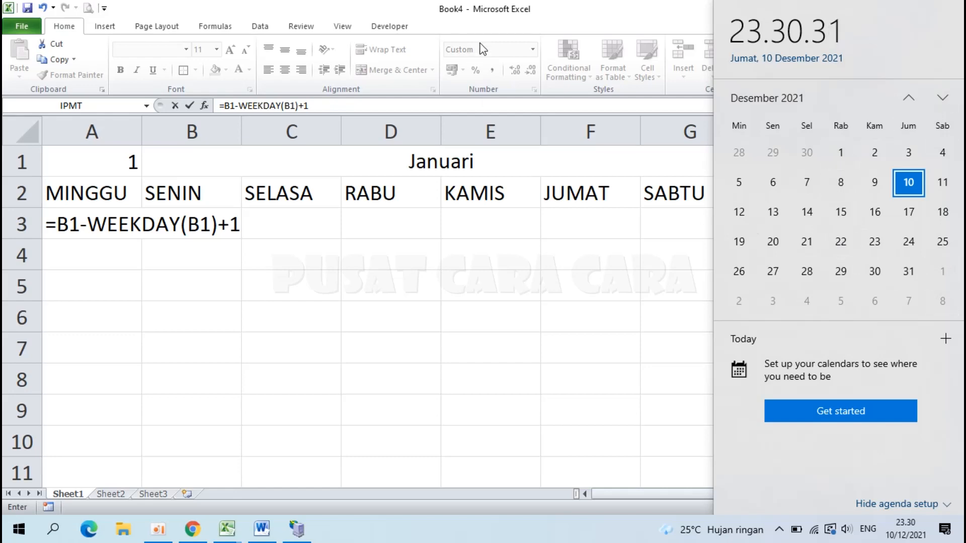
click(438, 6)
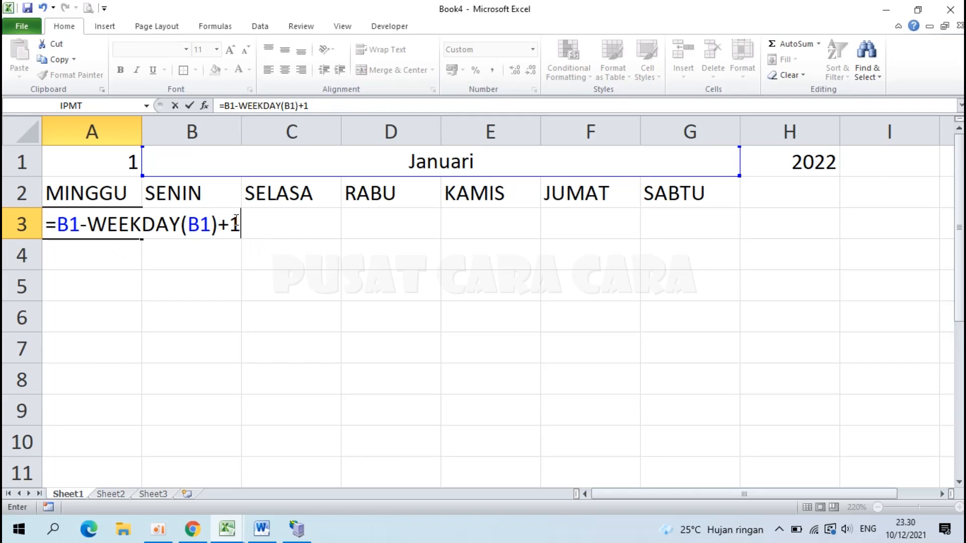
key(Return)
Step: Apply the custom number format d to the date grid A3:G8
click(97, 217)
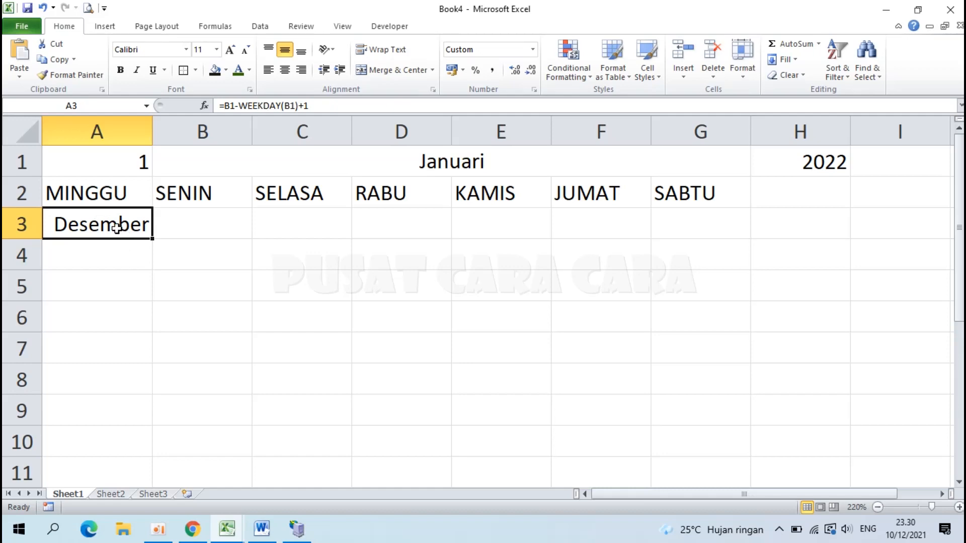
drag(116, 228, 691, 365)
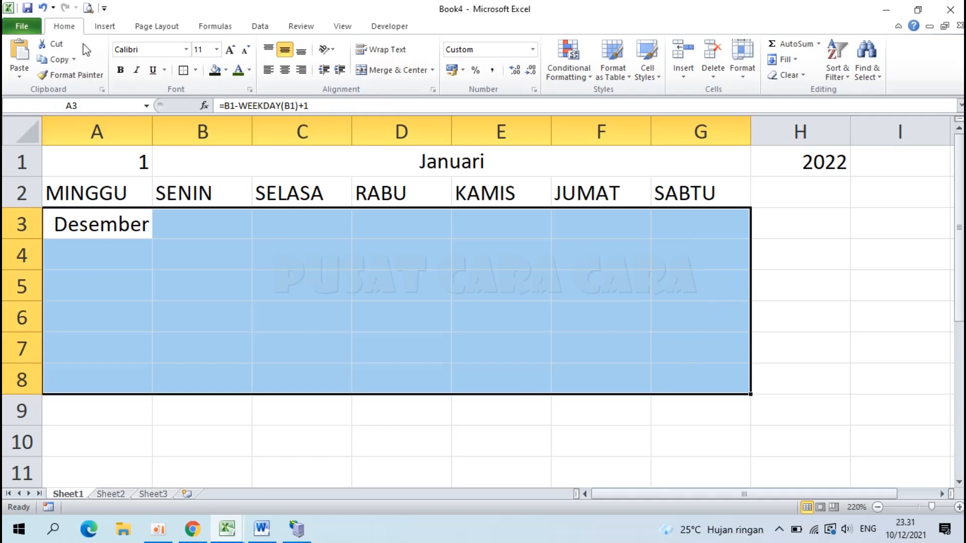
click(532, 49)
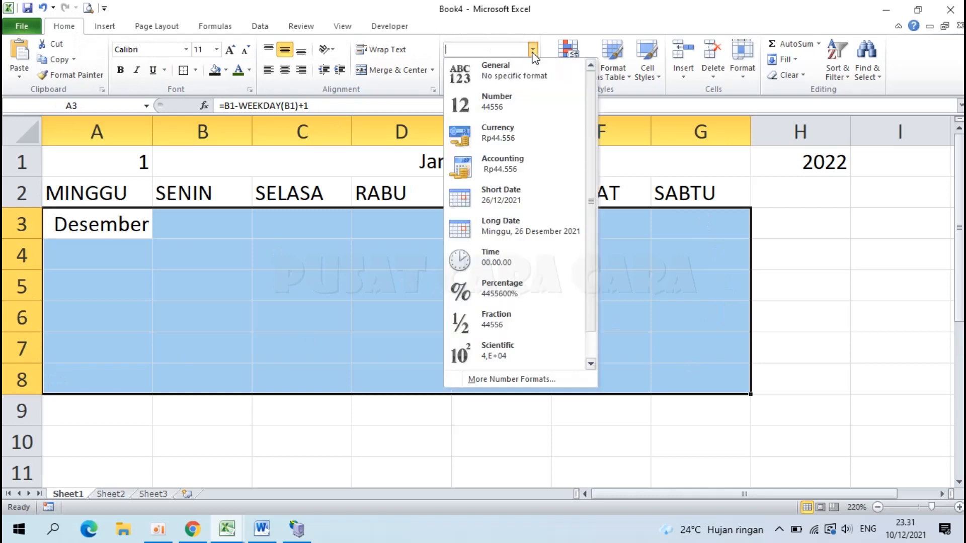
click(525, 380)
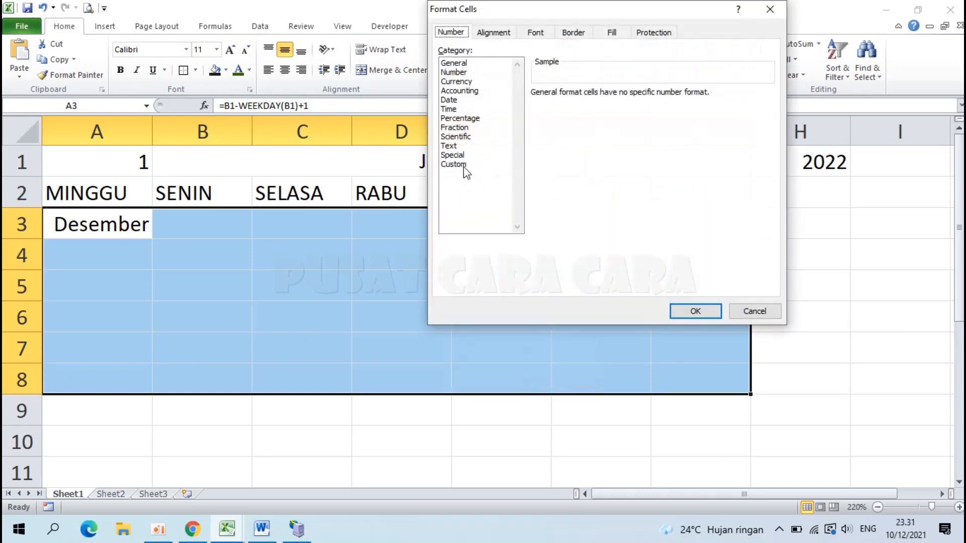
click(463, 168)
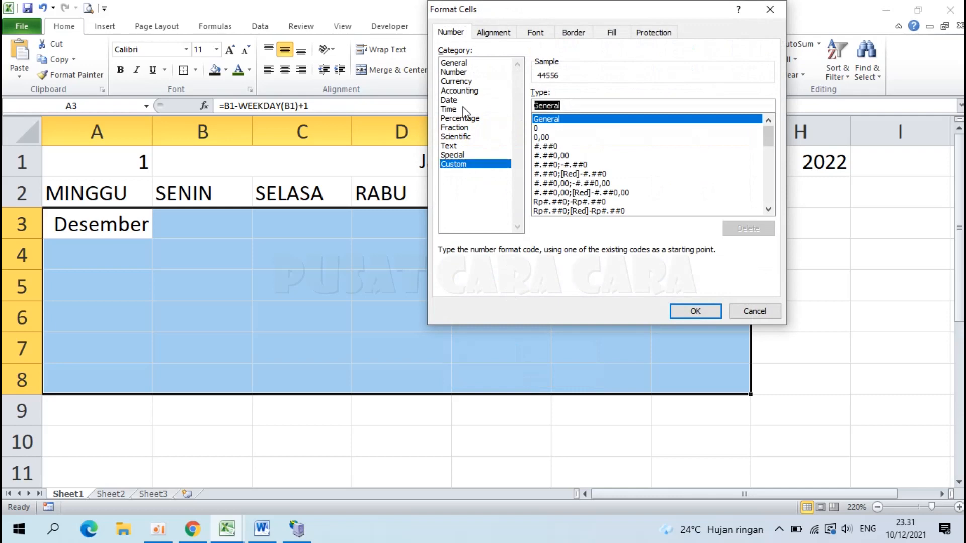
text(D)
key(BackSpace)
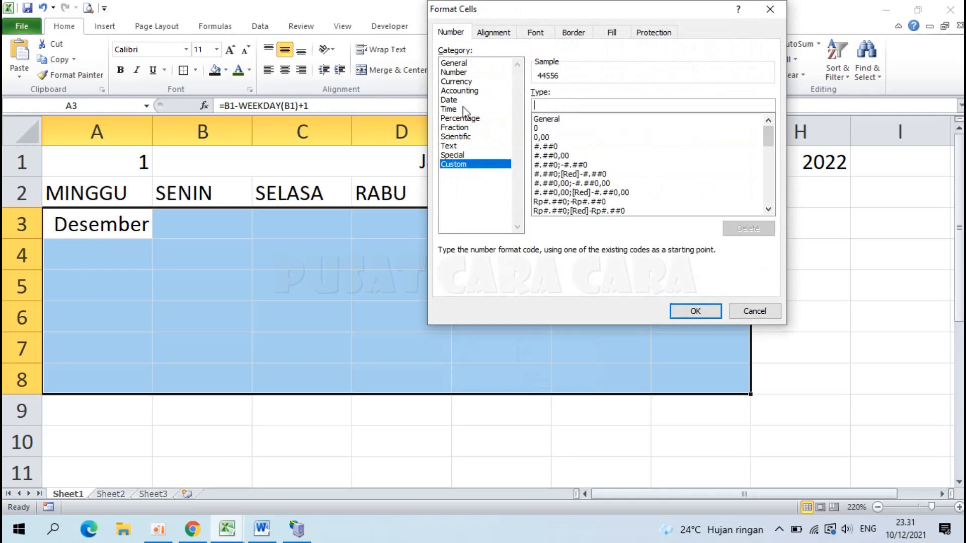
text(d)
click(695, 311)
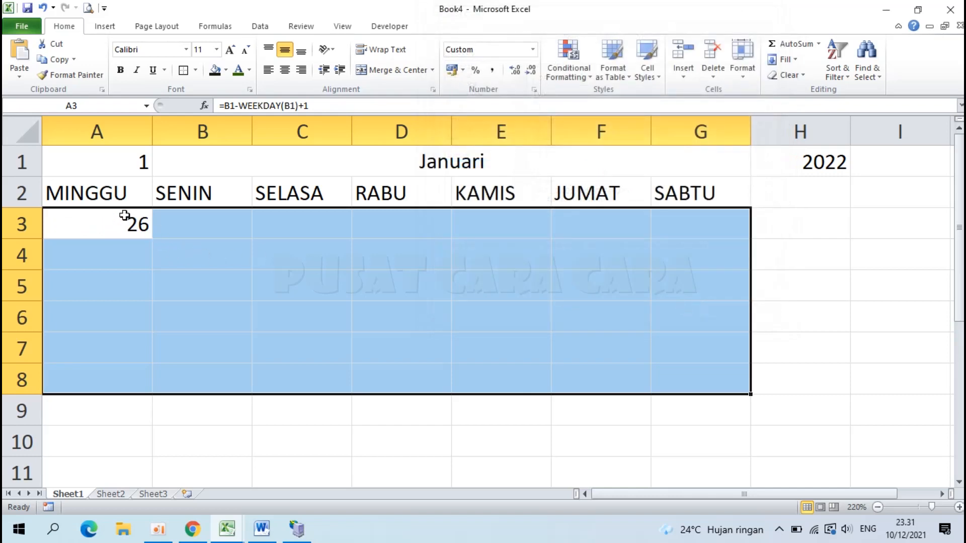
Step: Enter the formula =A3+1 in cell B3 under the SENIN heading
click(190, 226)
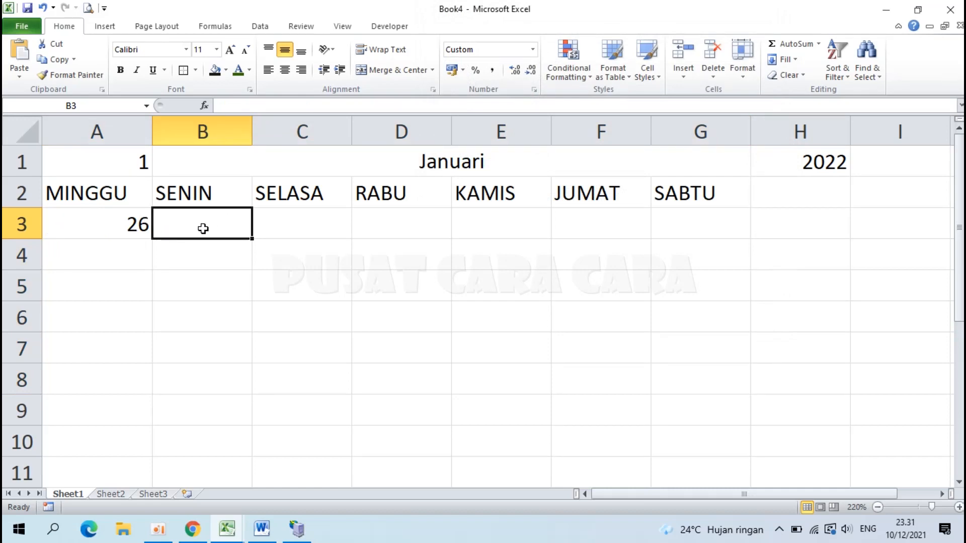
text(=)
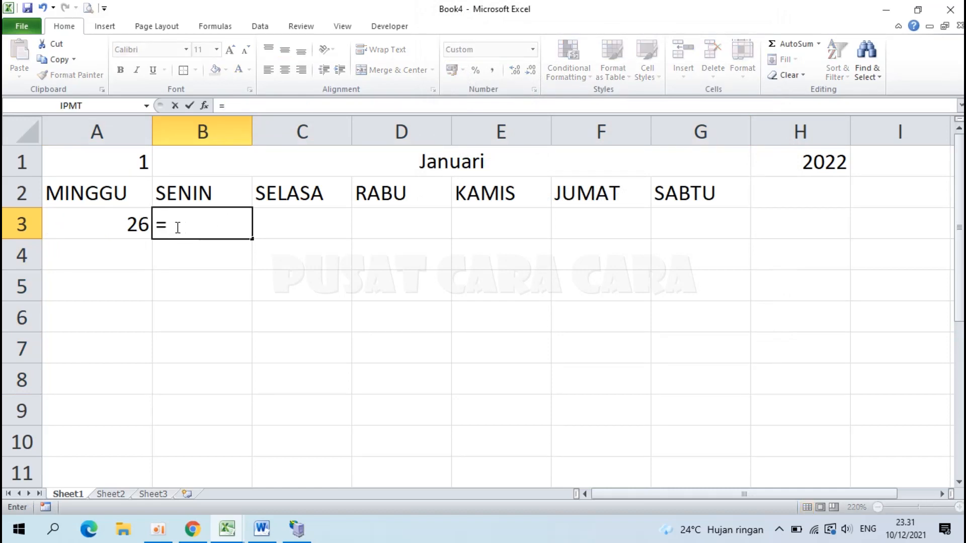
click(117, 226)
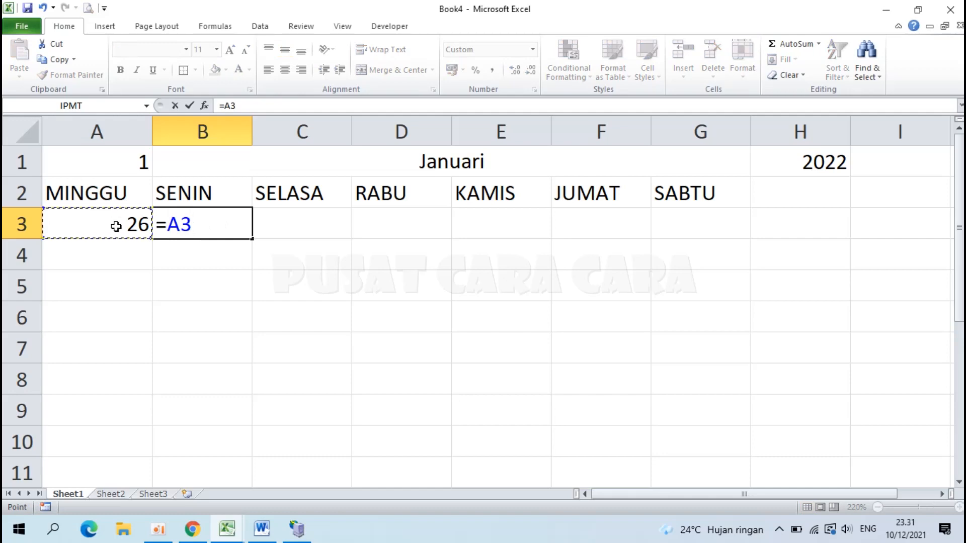
text(+1)
key(Return)
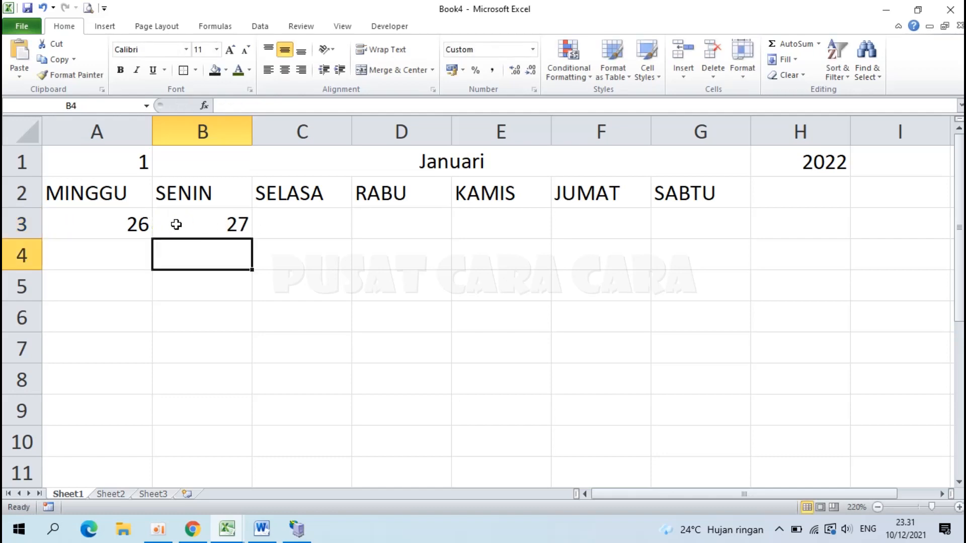
Step: Fill the formula in B3 across the first week through G3
click(221, 227)
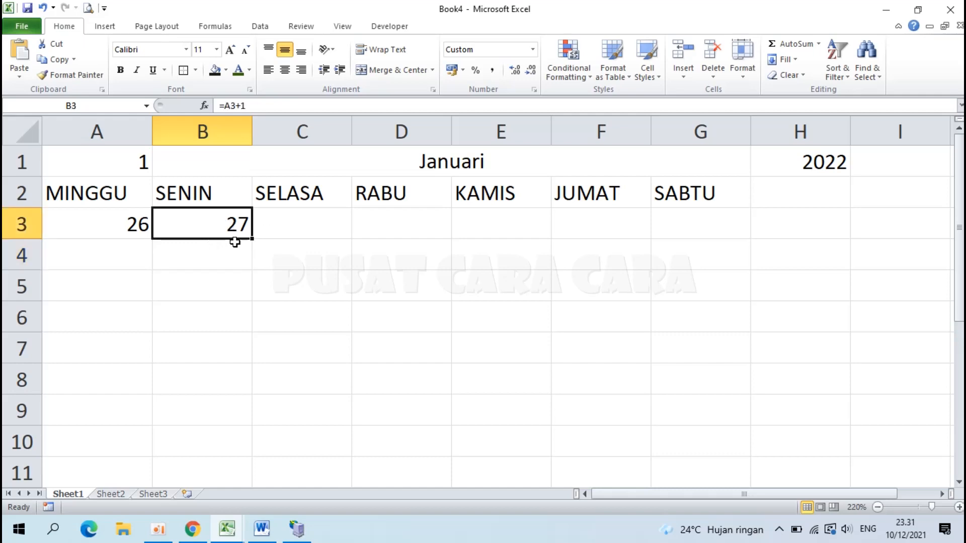
drag(253, 240, 252, 241)
drag(251, 240, 712, 227)
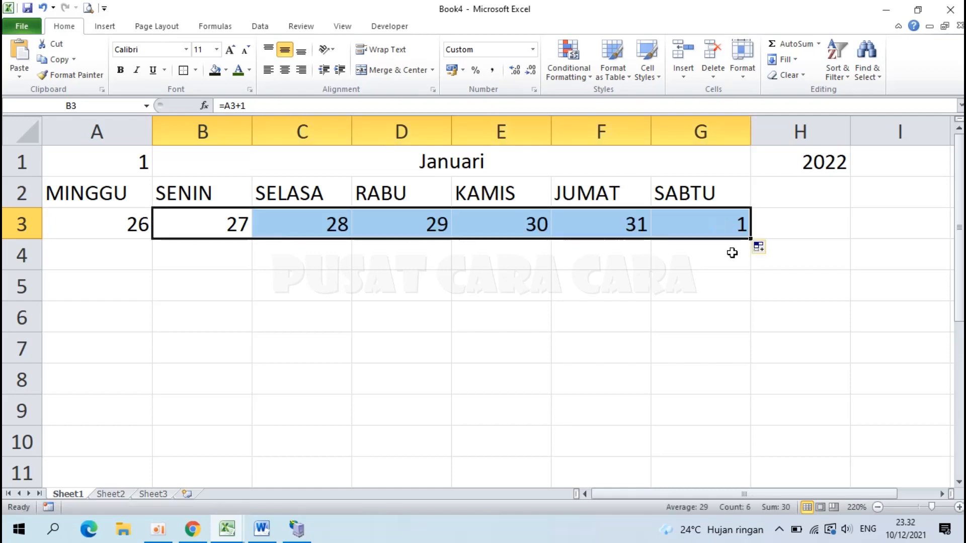
click(709, 230)
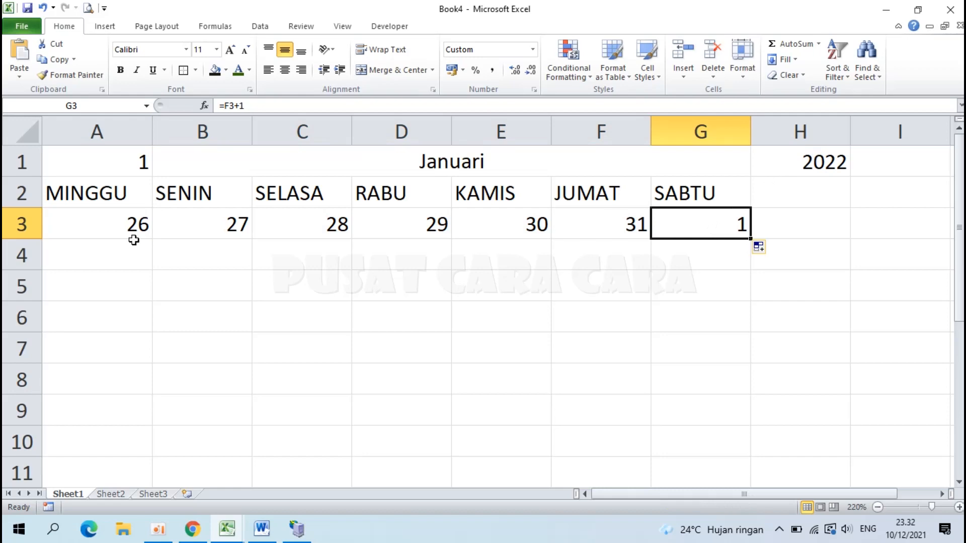
Step: Enter the formula =G3+1 in cell A4 to start the second week
click(98, 258)
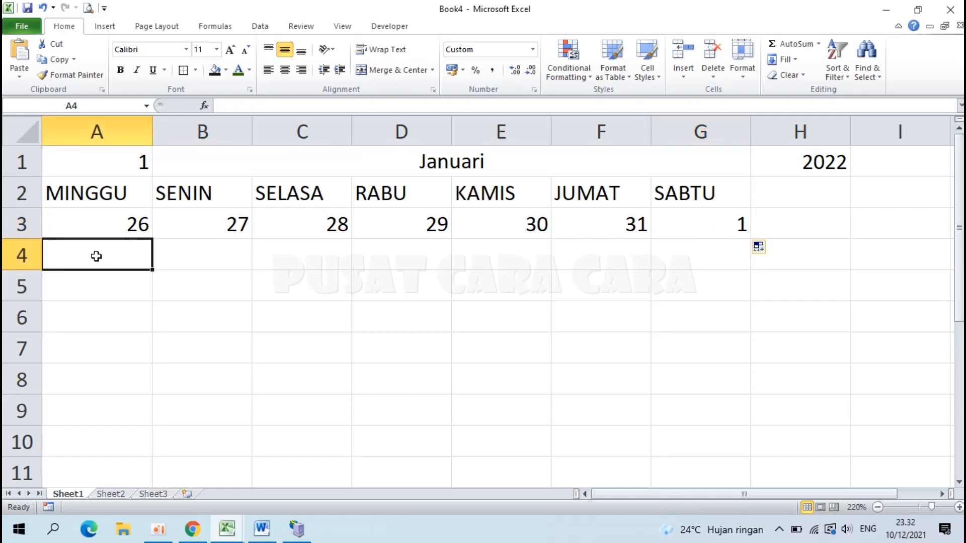
text(=)
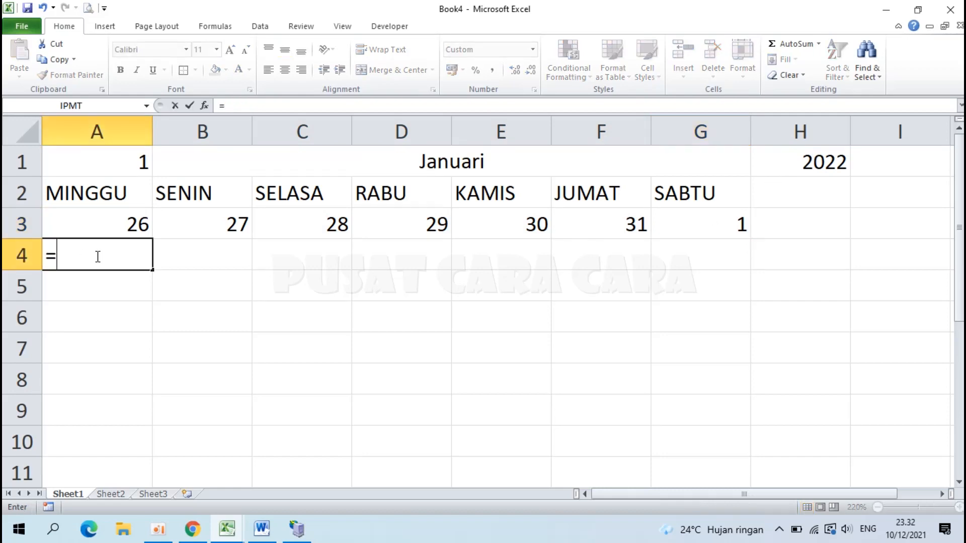
click(713, 220)
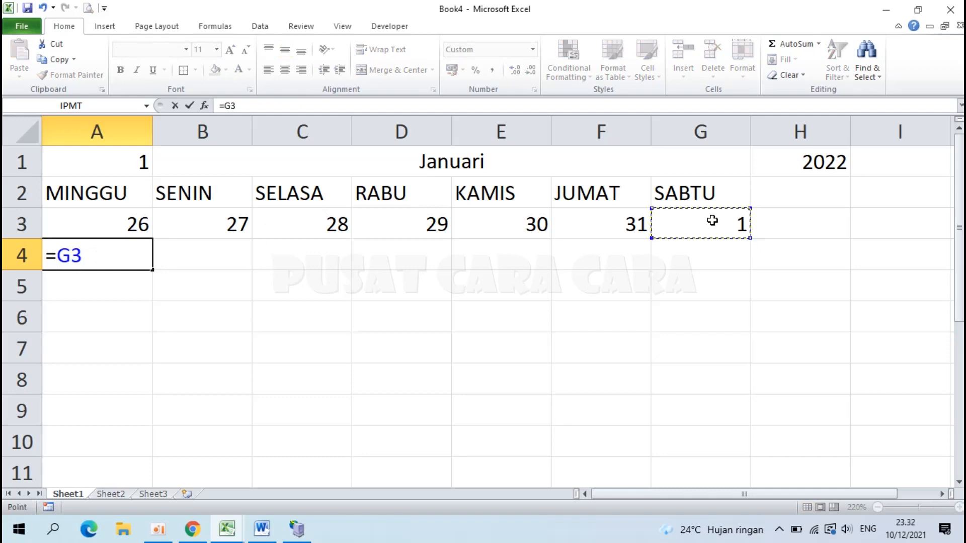
text(+1)
key(Return)
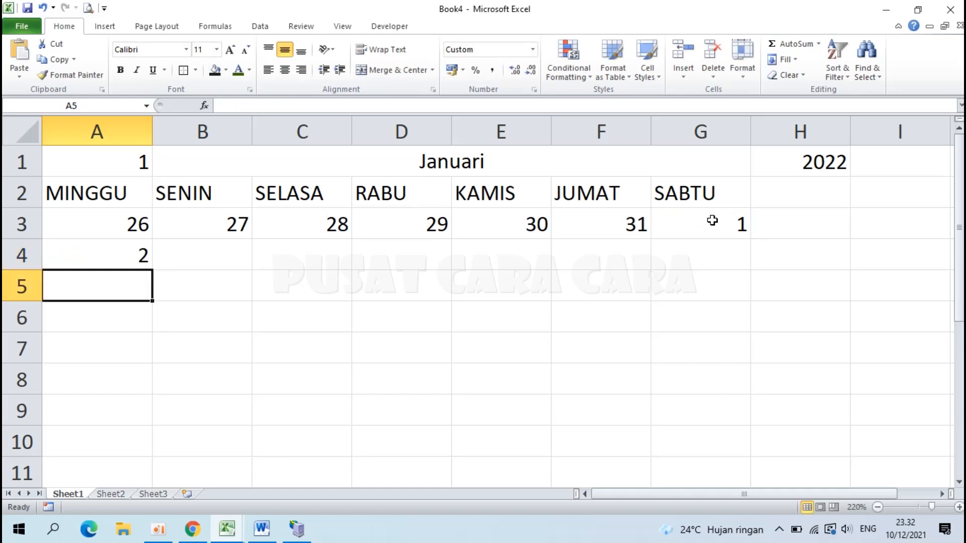
Step: Enter the formula =A4+1 in cell B4
click(205, 253)
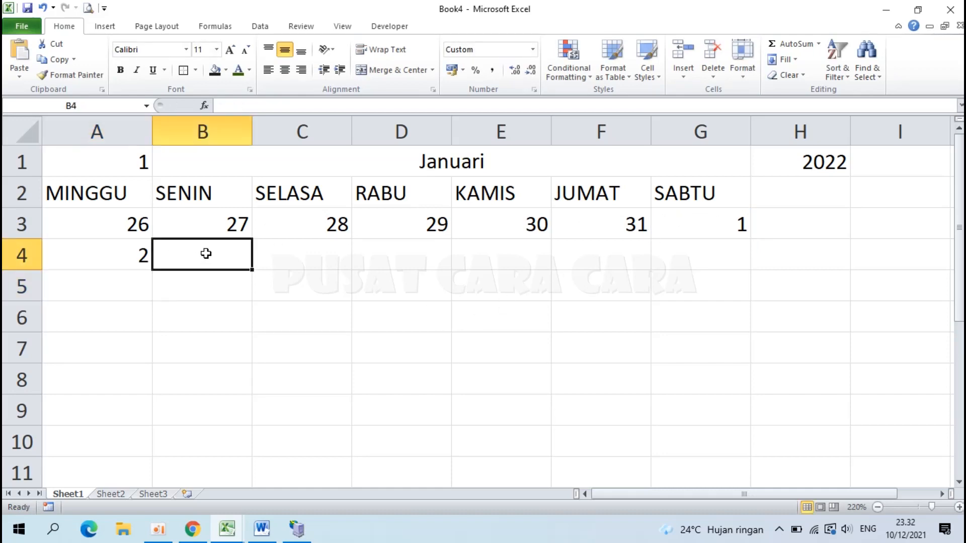
text(=)
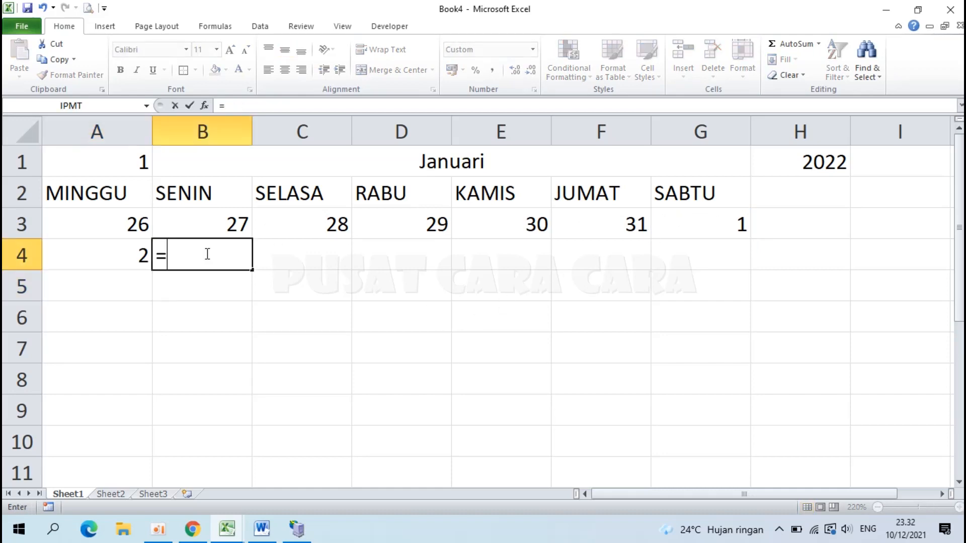
click(116, 259)
text(+1)
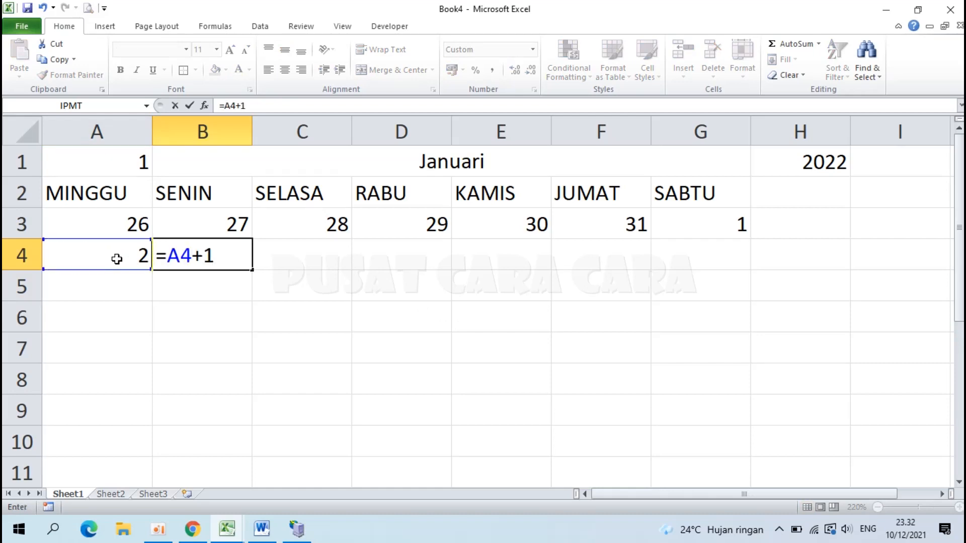
key(Return)
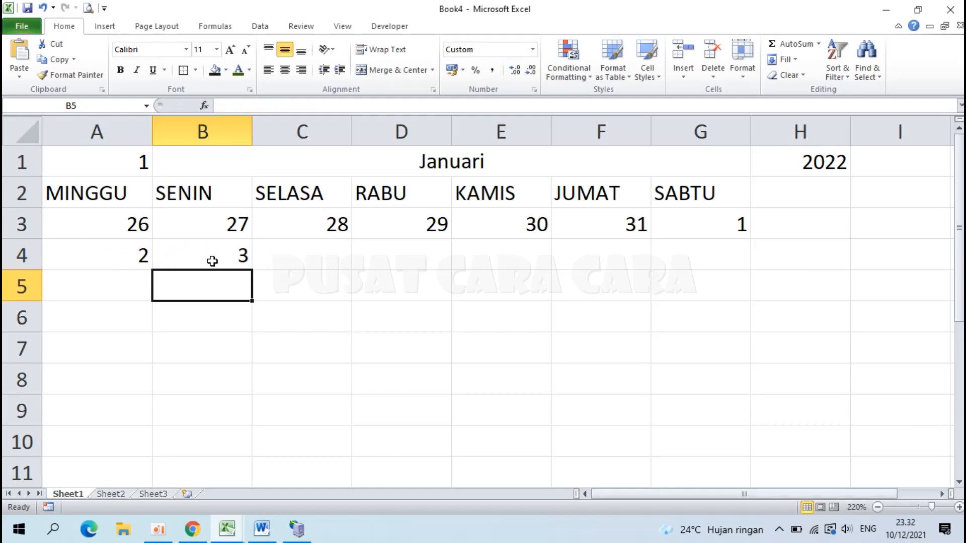
Step: Fill the formula in B4 across the second week through G4
click(211, 255)
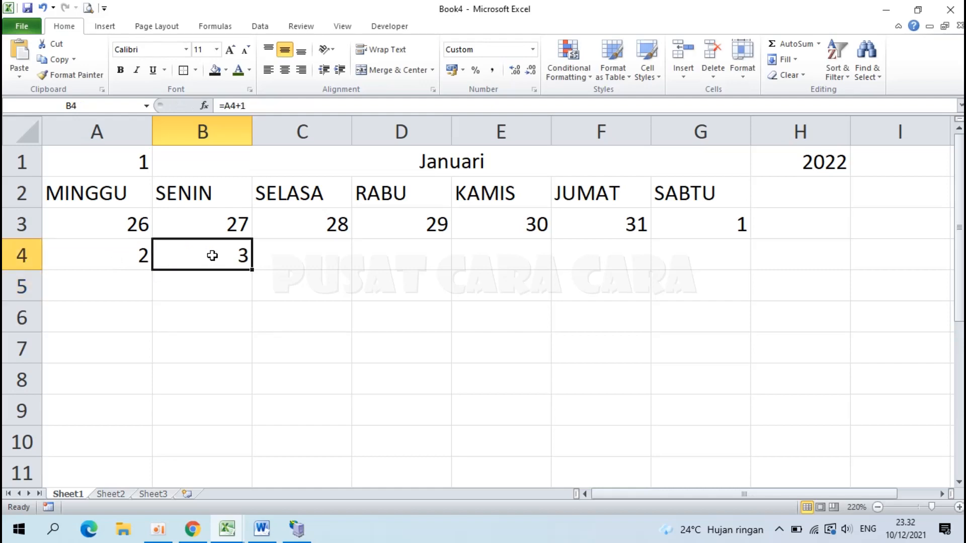
drag(252, 270, 716, 263)
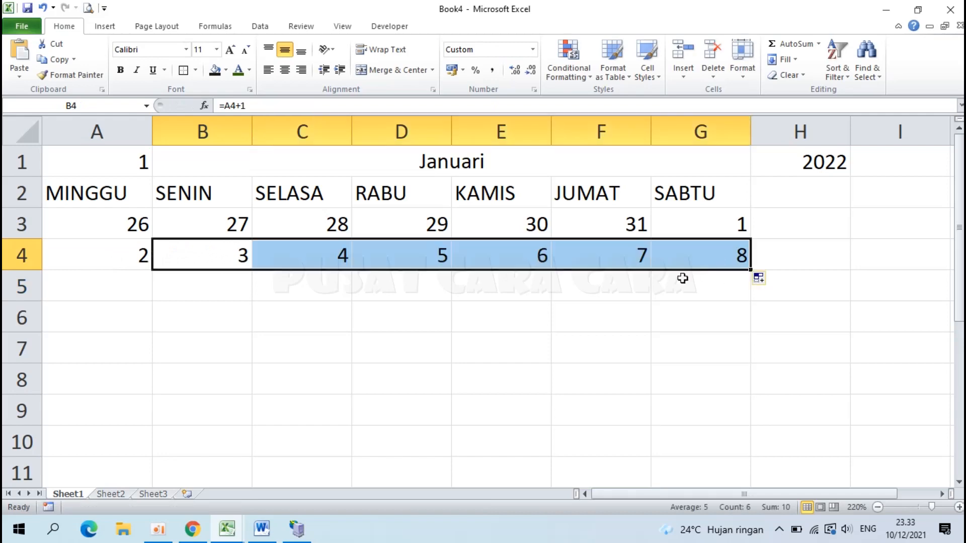
click(534, 370)
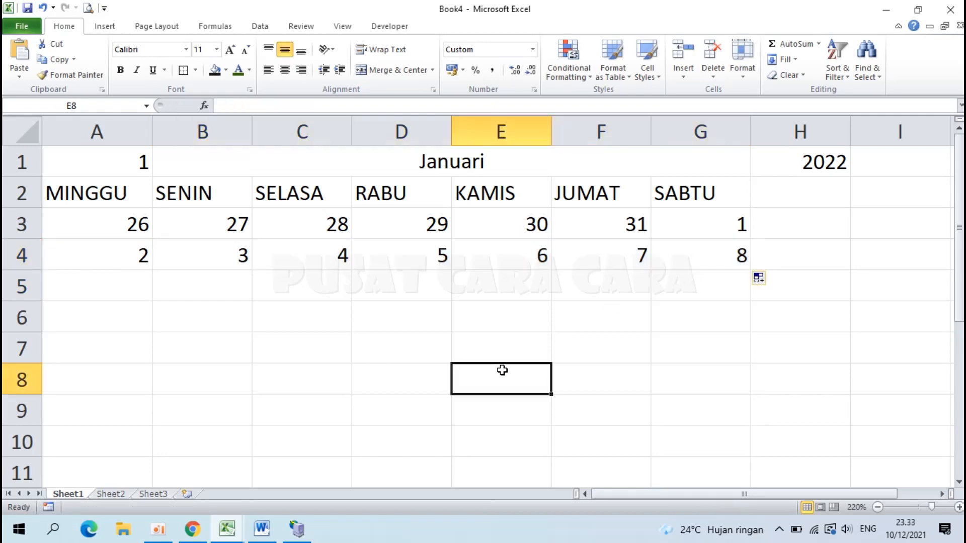
Step: Fill the second-week formulas in A4:G4 down through row 8
click(76, 282)
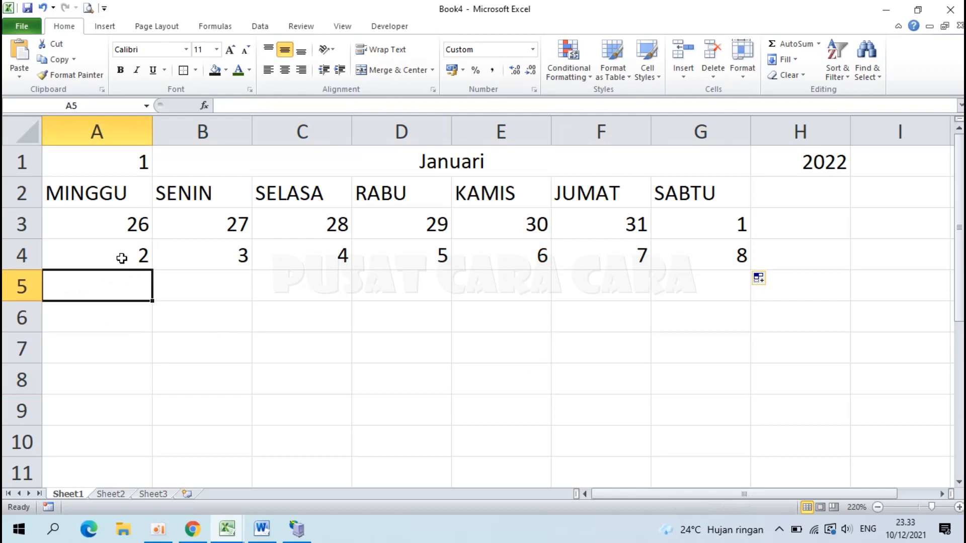
drag(122, 258, 715, 258)
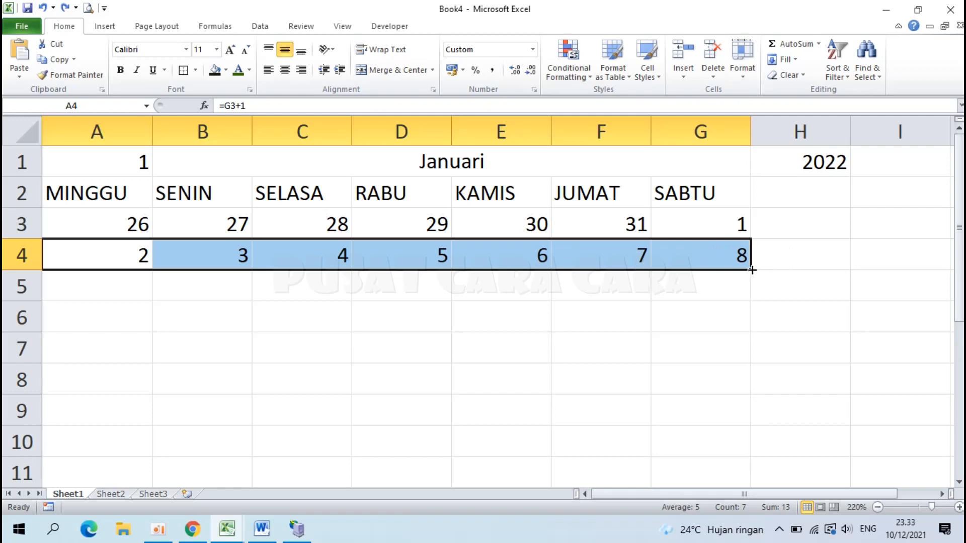
drag(752, 269, 747, 394)
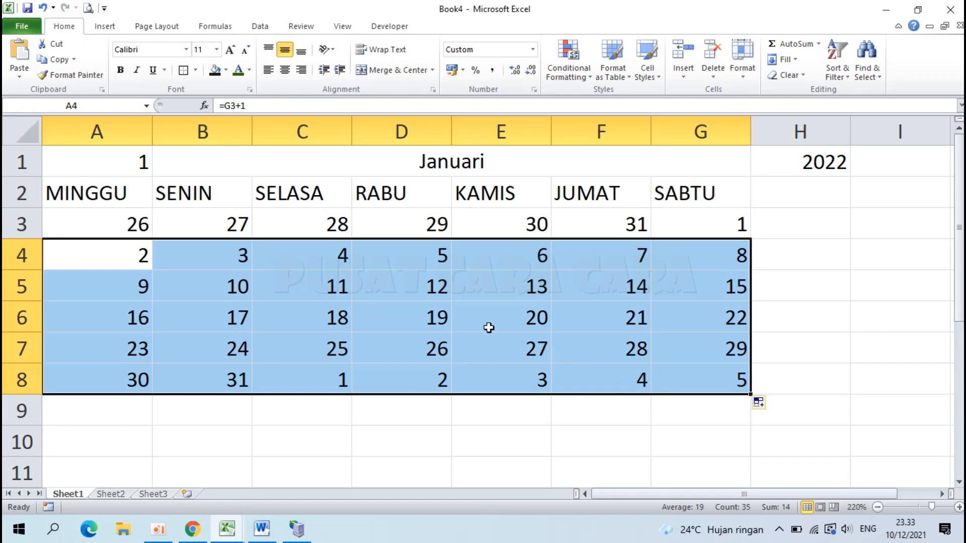
click(333, 411)
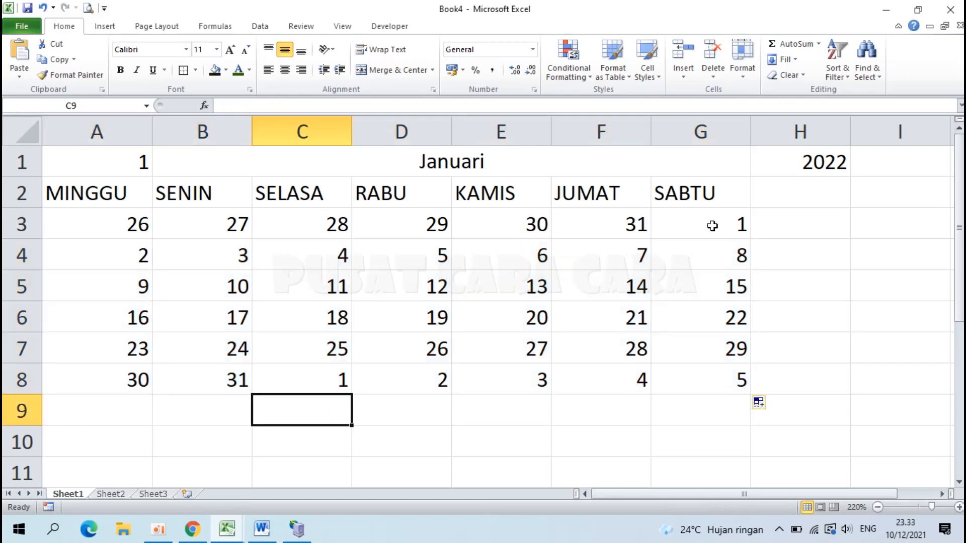
click(713, 226)
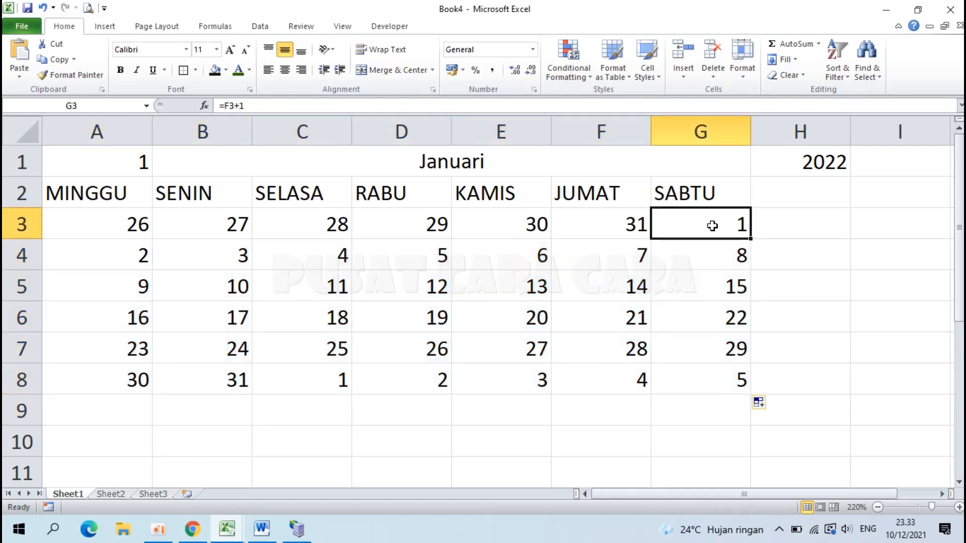
click(210, 379)
drag(332, 381, 696, 384)
click(233, 391)
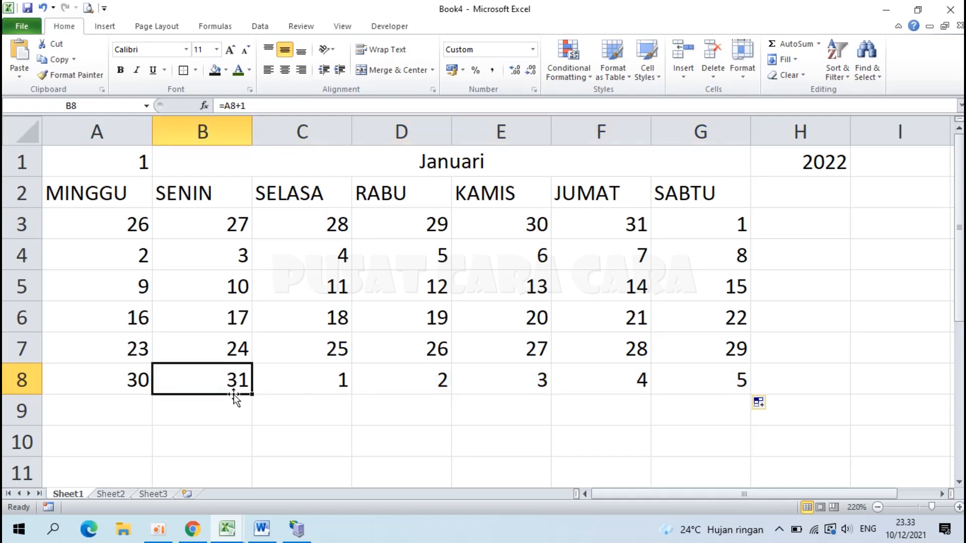
click(225, 410)
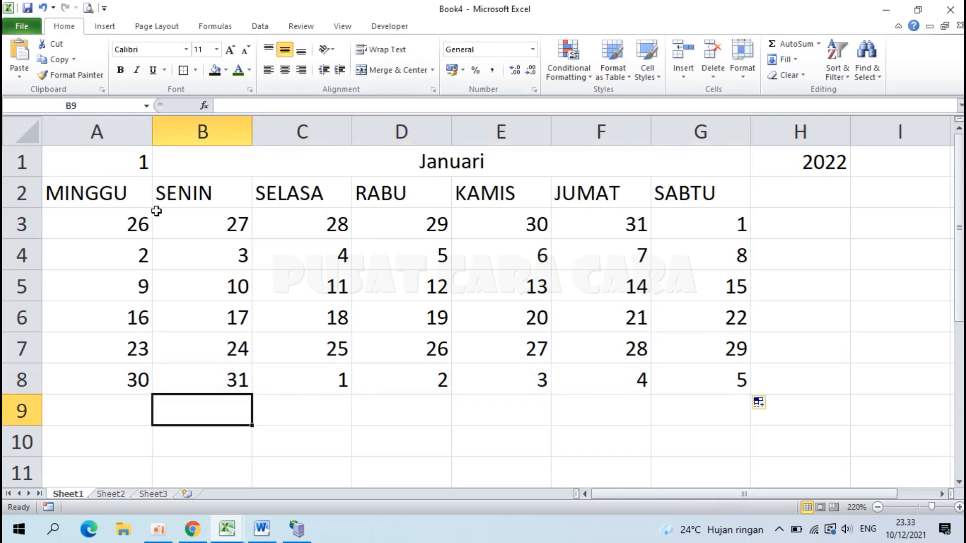
Step: Center the contents of all cells on the sheet horizontally
click(20, 133)
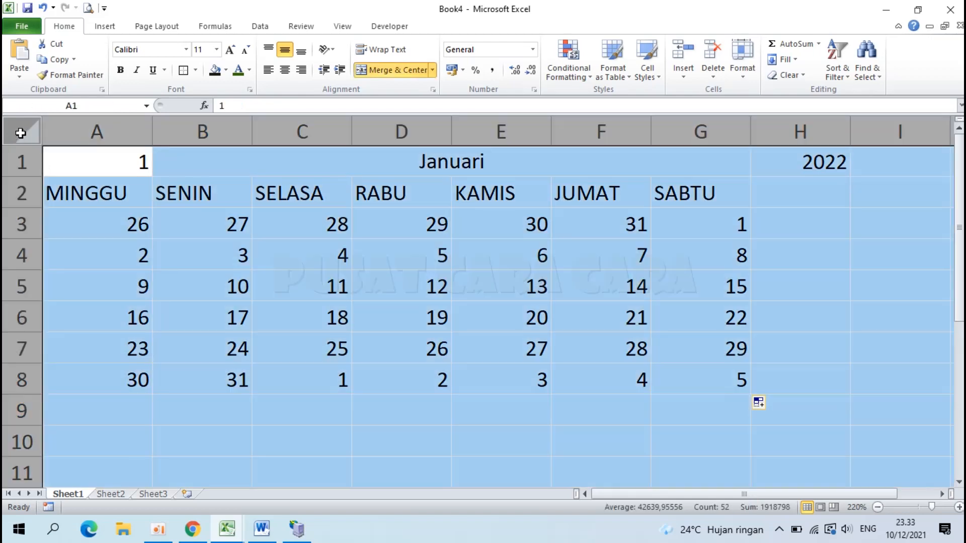
click(285, 71)
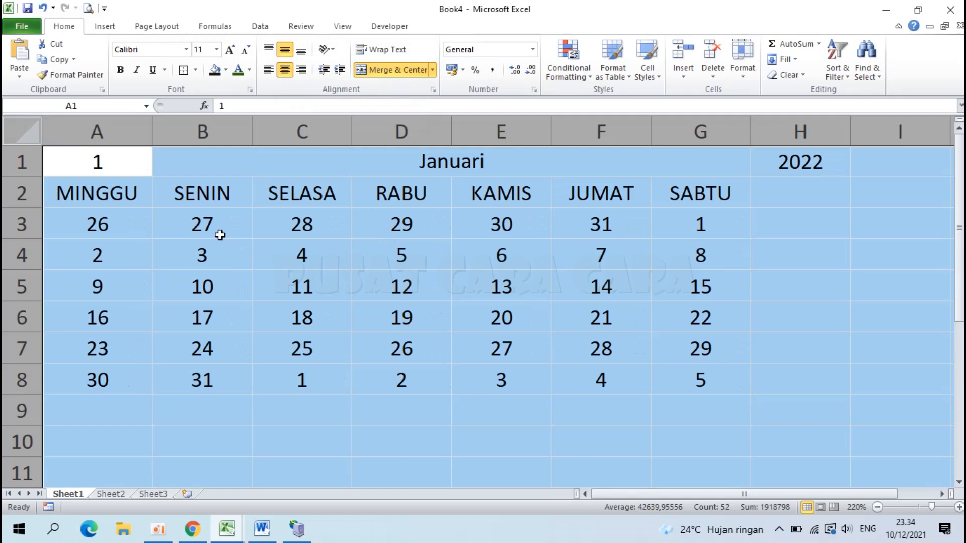
click(168, 213)
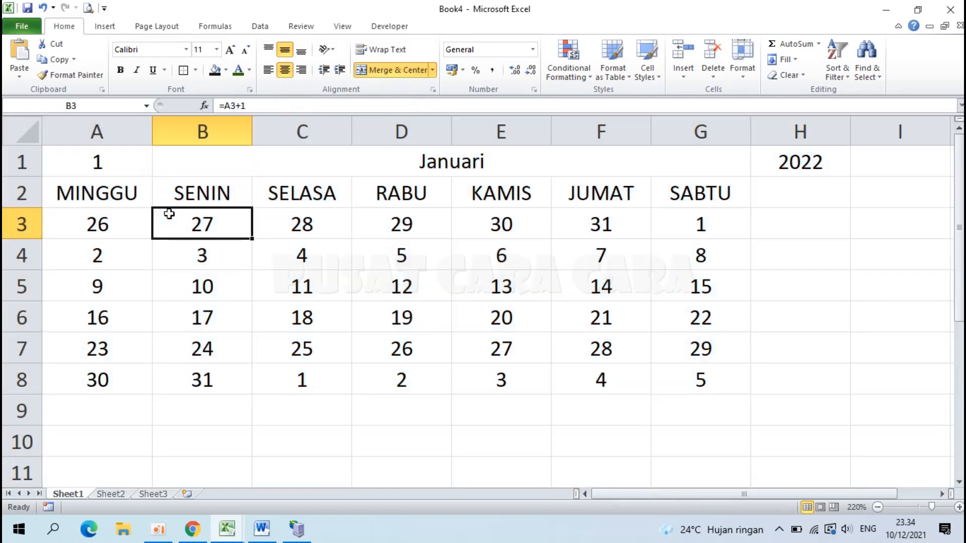
Step: Increase the height of row 1 to about twice that of the other rows
right_click(20, 162)
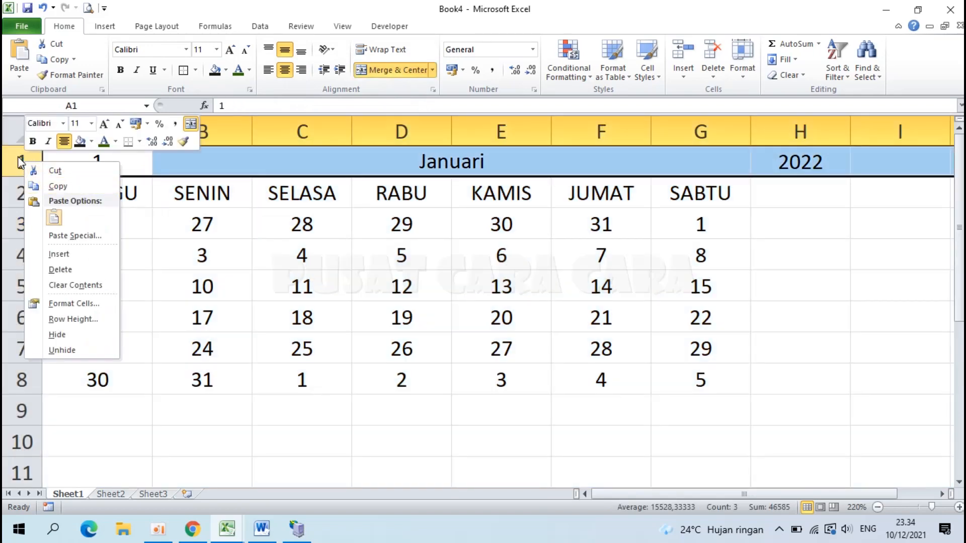
click(81, 325)
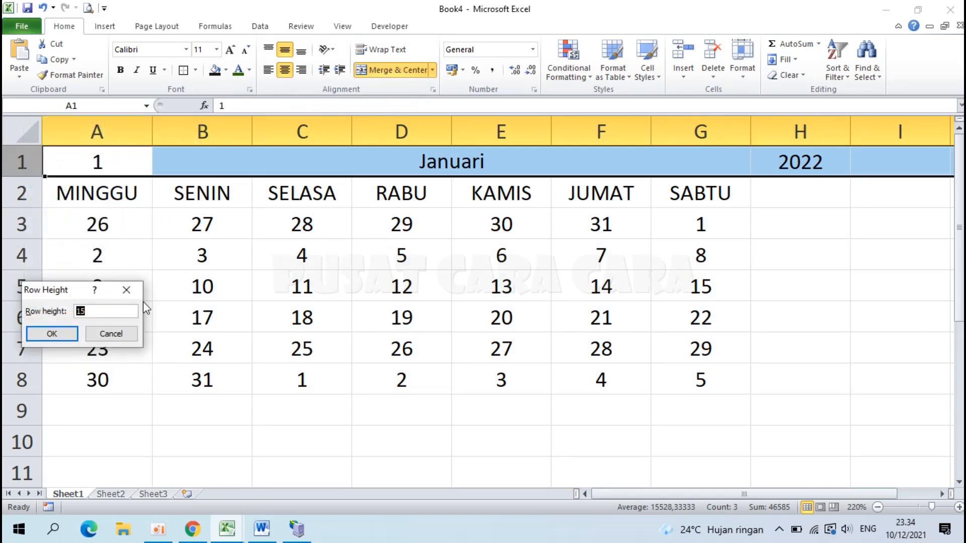
key(Return)
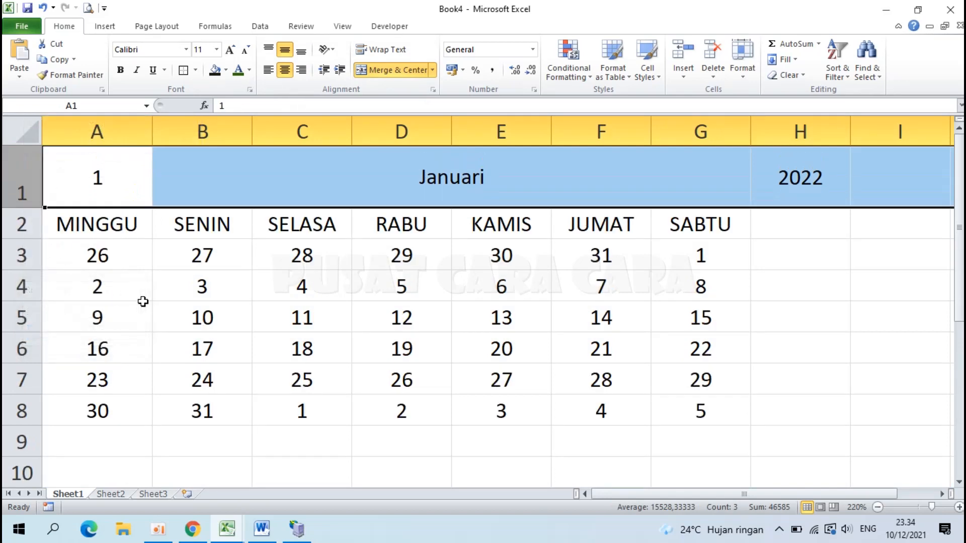
Step: Set the height of rows 2 through 8 to 15
click(80, 229)
drag(17, 223, 17, 413)
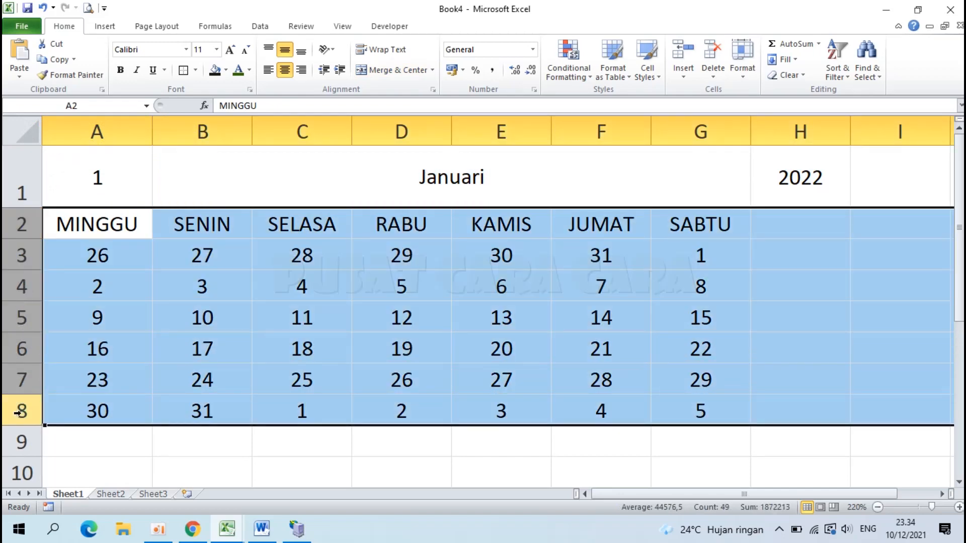
right_click(22, 315)
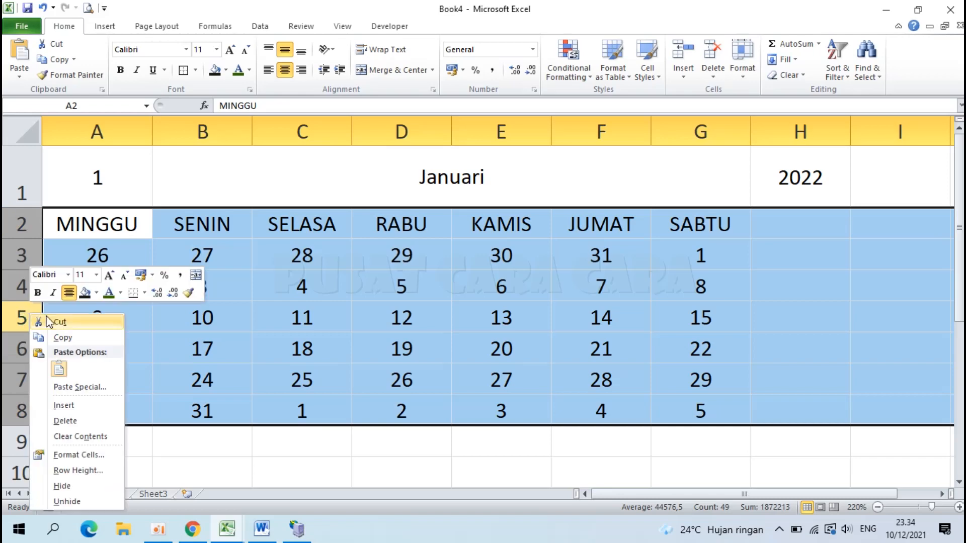
click(80, 478)
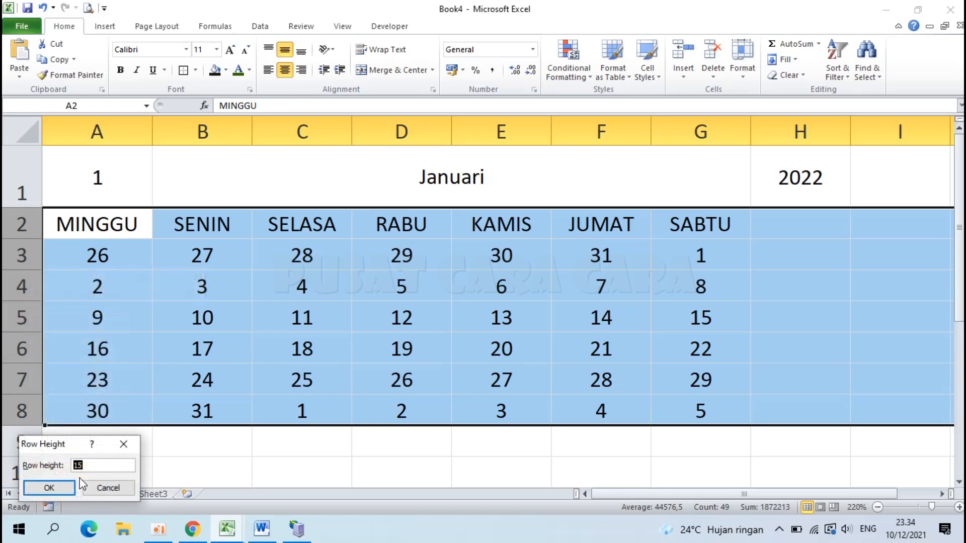
click(49, 488)
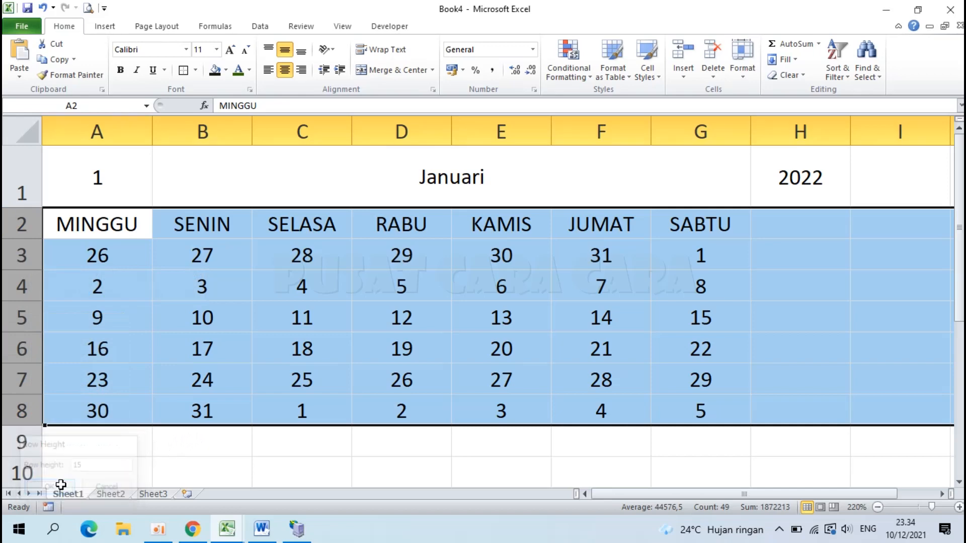
key(ctrl+Down)
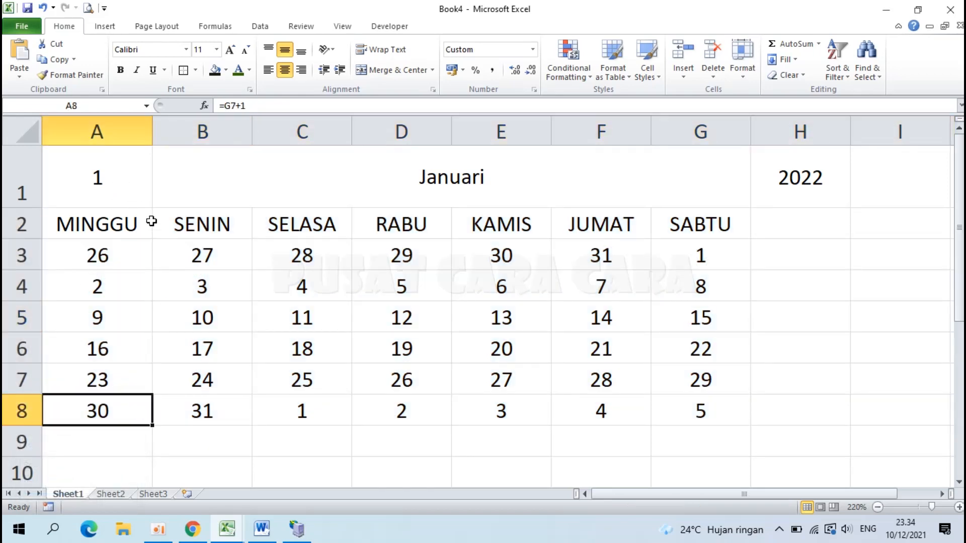
Step: Set the width of columns A through G to 5
click(198, 265)
drag(99, 130, 711, 124)
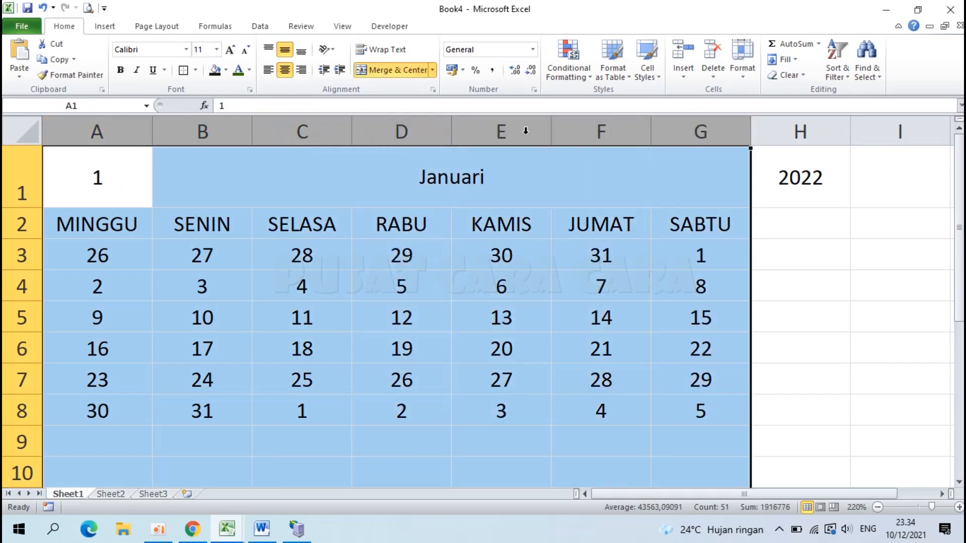
right_click(476, 129)
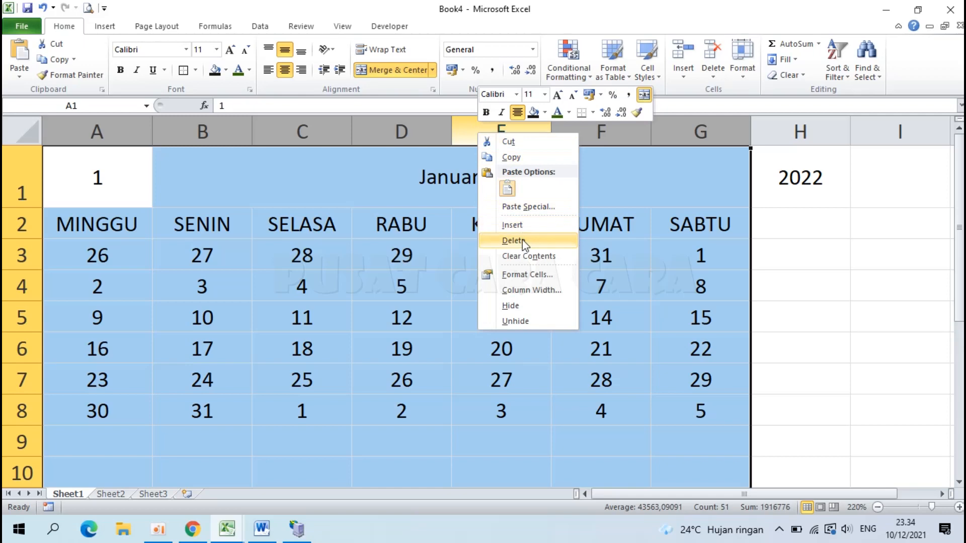
click(528, 290)
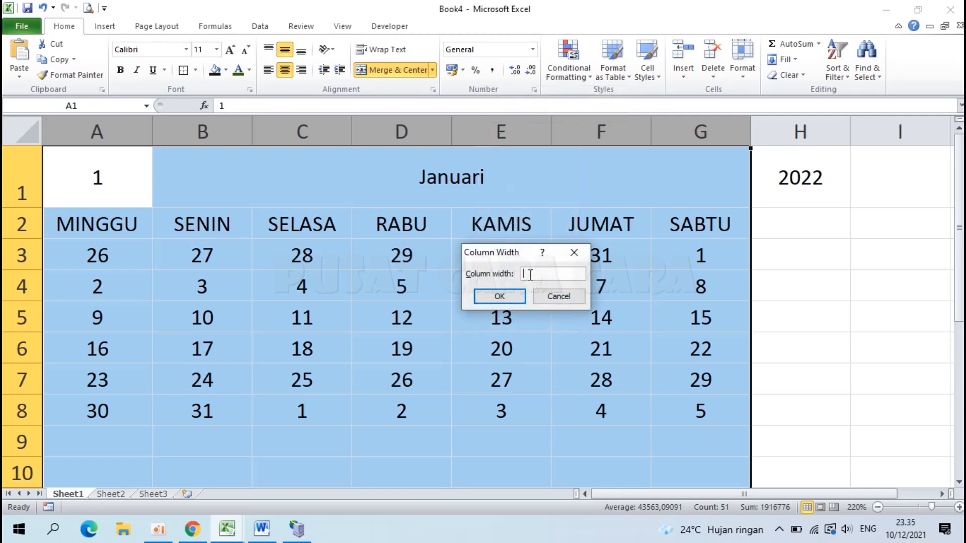
click(499, 296)
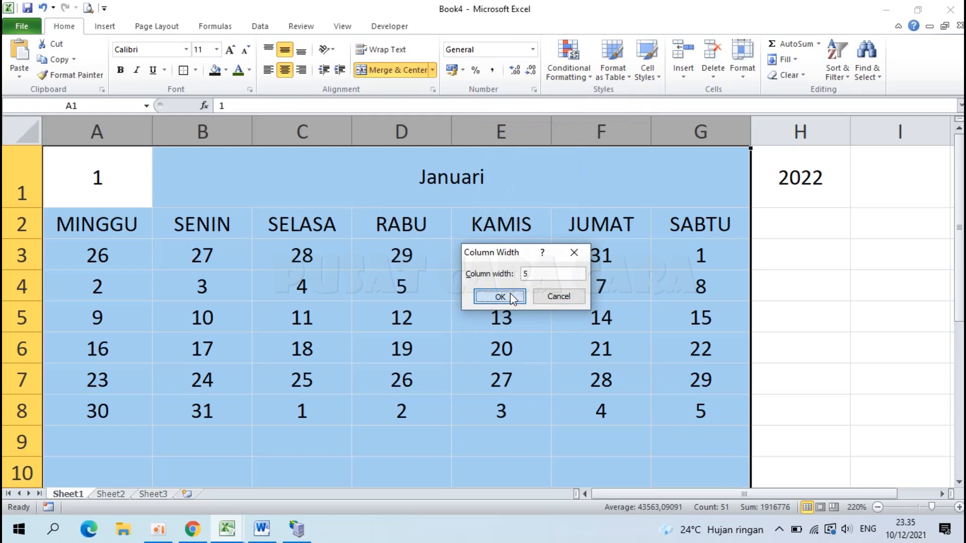
click(299, 280)
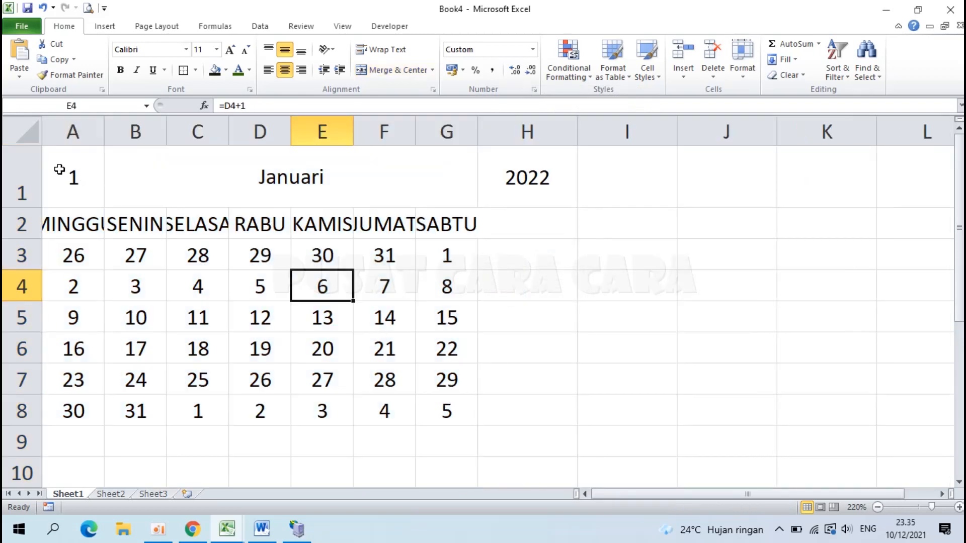
Step: Format the month number in A1 as bold Verdana at size 18
click(68, 173)
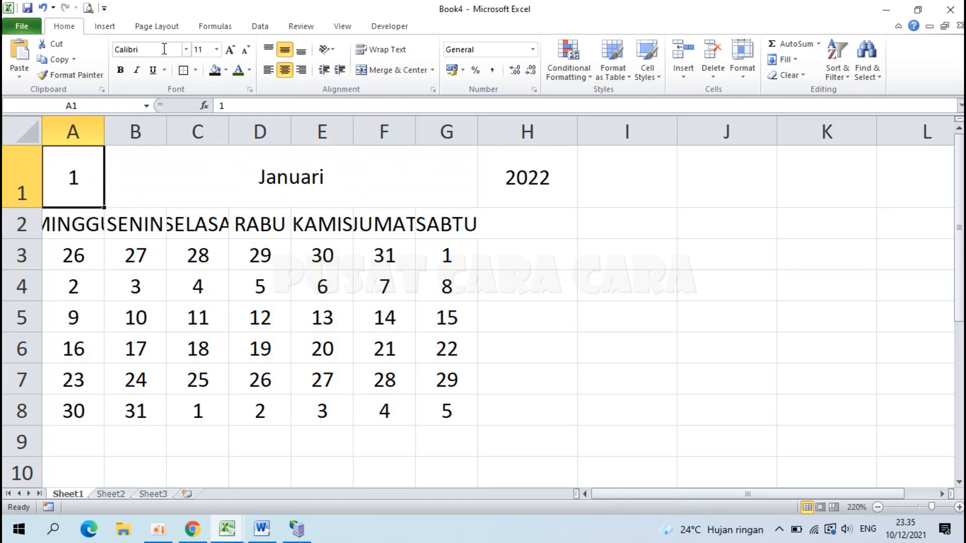
click(186, 50)
text(v)
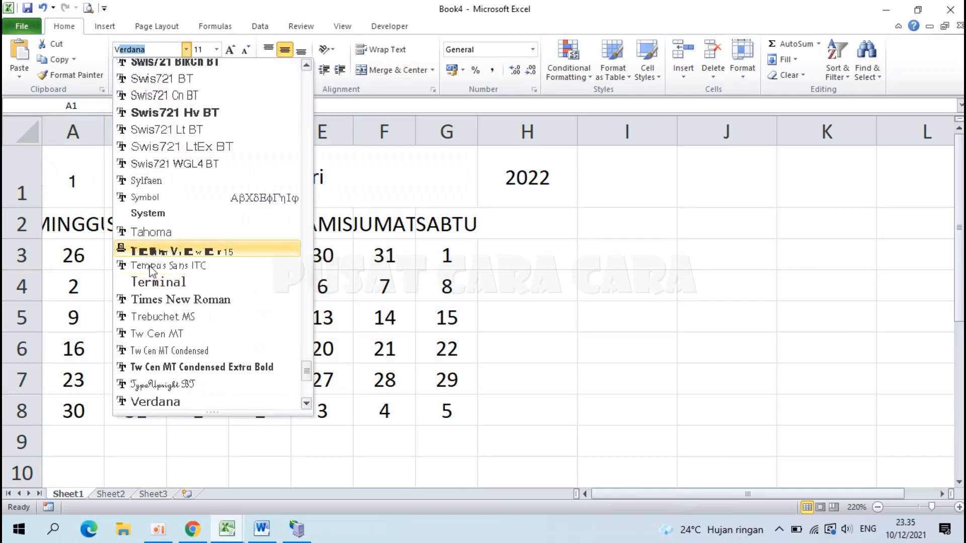
click(155, 401)
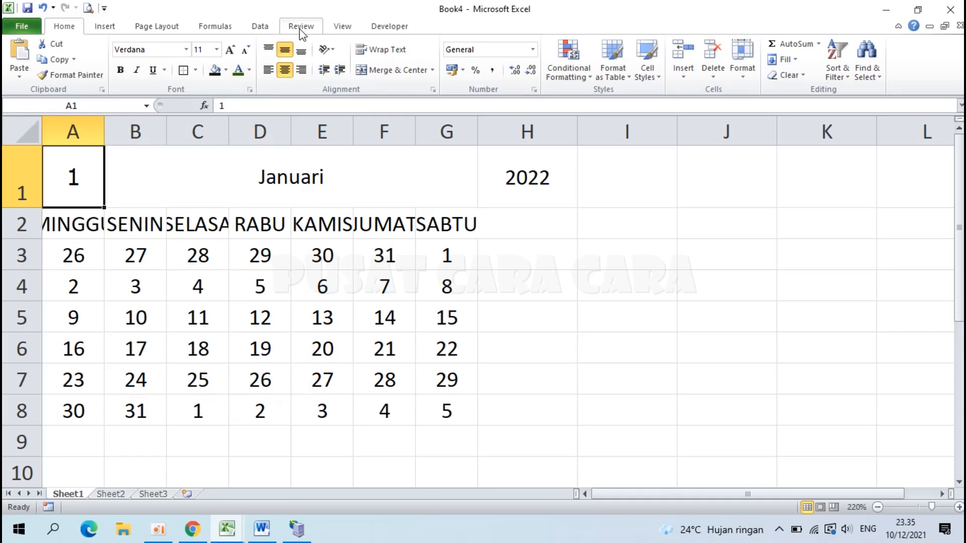
click(216, 49)
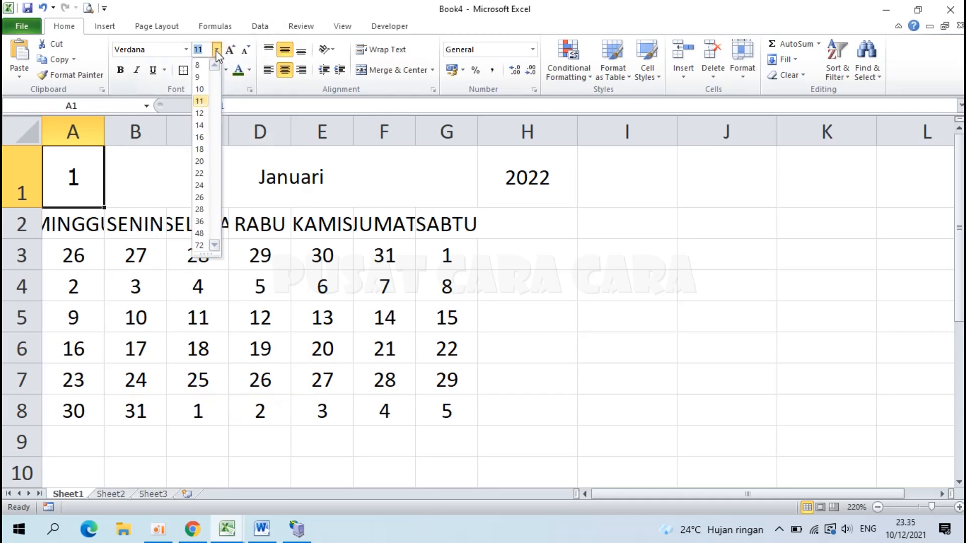
click(199, 149)
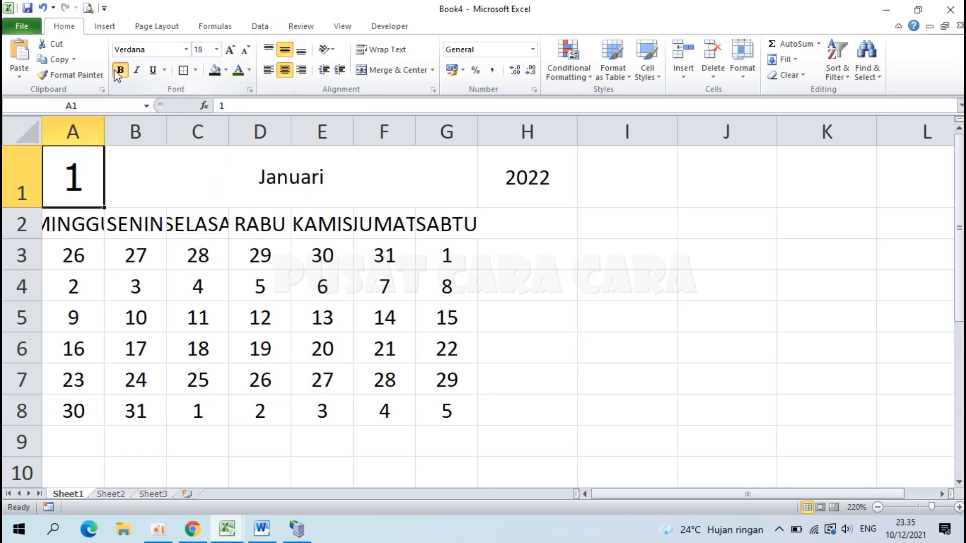
Step: Format the merged month title in B1 with the Broadway font at size 18
click(217, 175)
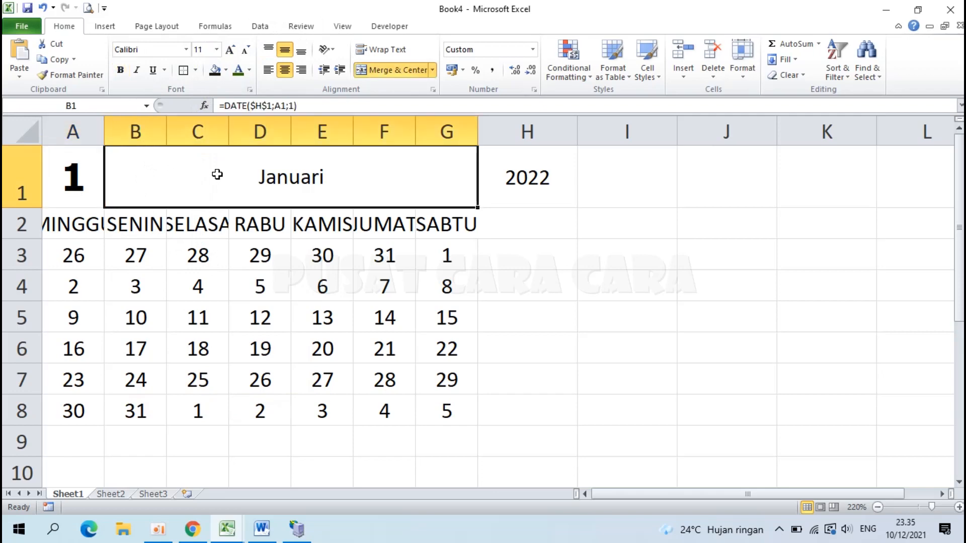
click(186, 50)
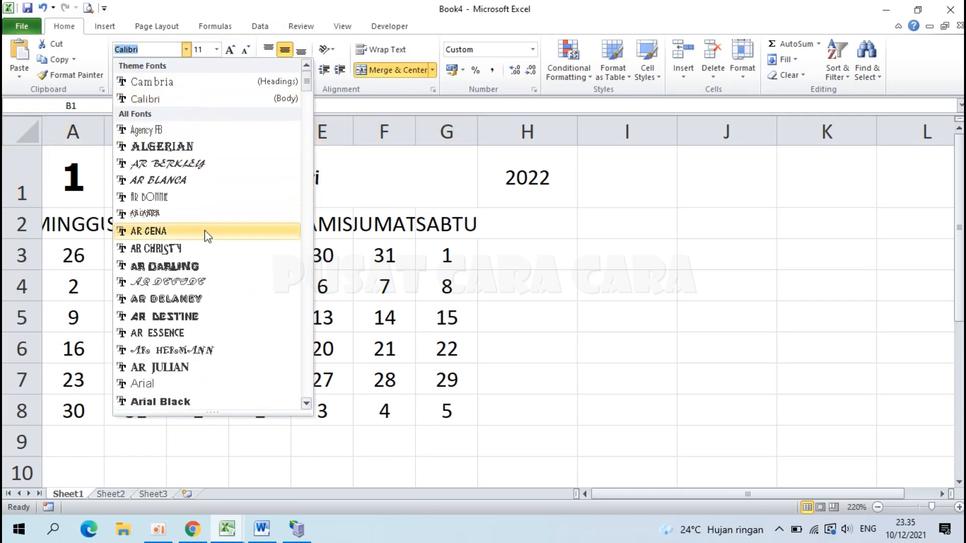
text(Broadway)
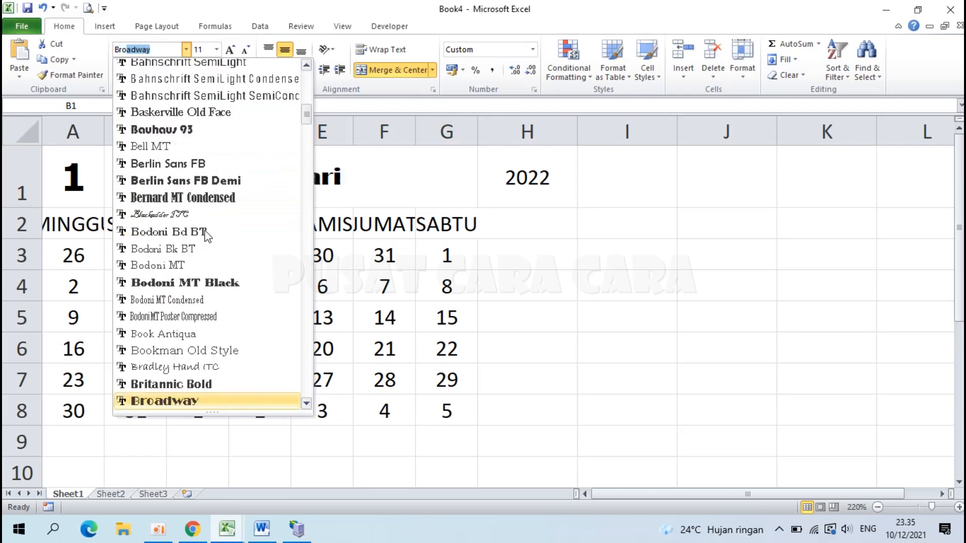
click(174, 402)
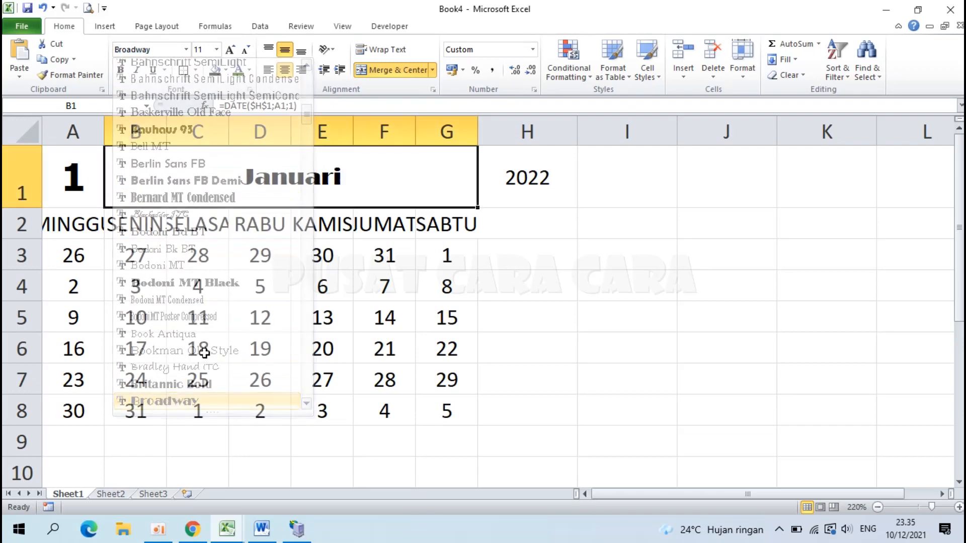
click(216, 50)
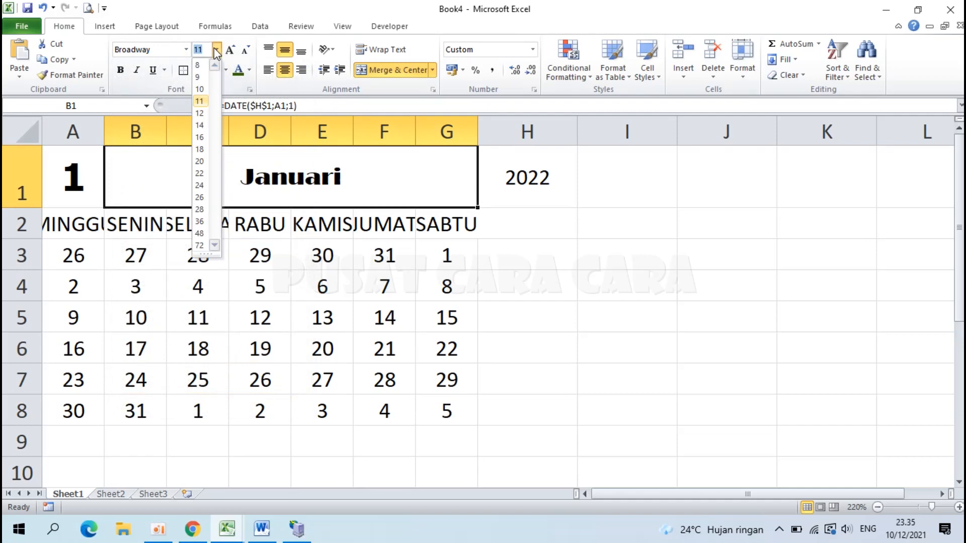
click(201, 150)
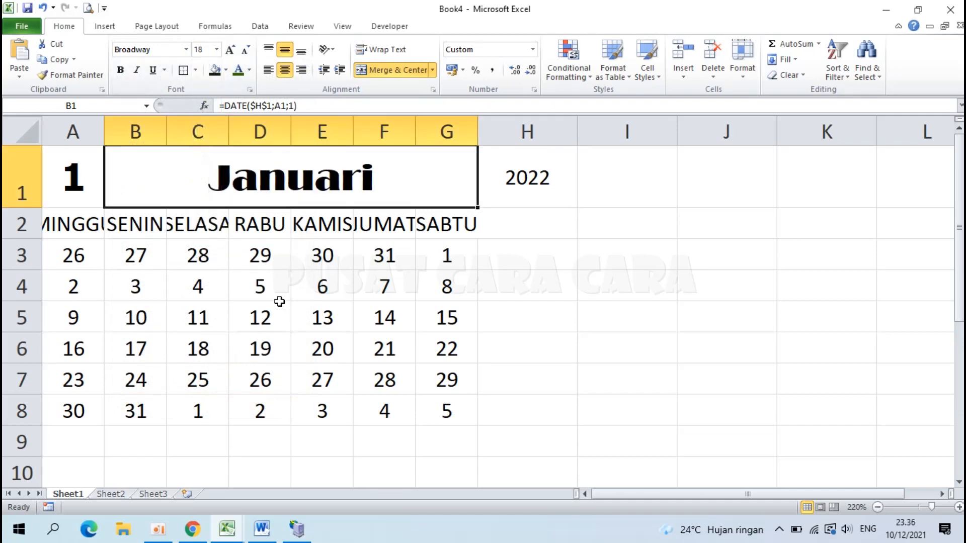
Step: Format the weekday headings in A2:G2 as bold AR BONNIE at size 12
drag(67, 228, 438, 231)
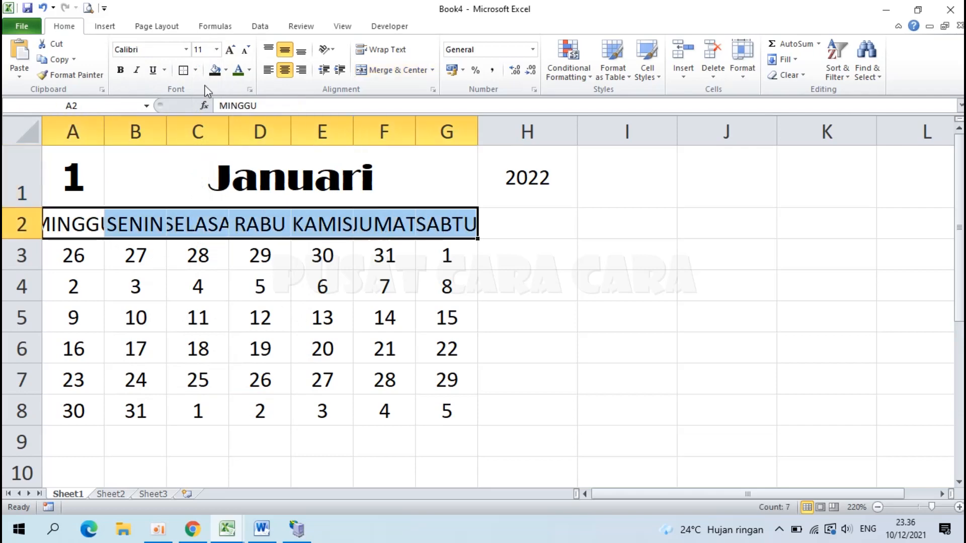
click(186, 49)
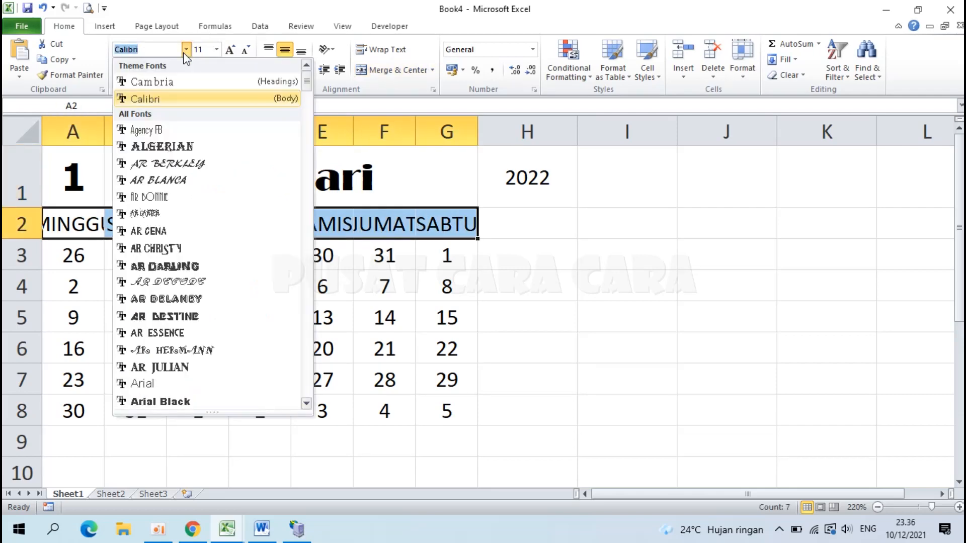
click(149, 197)
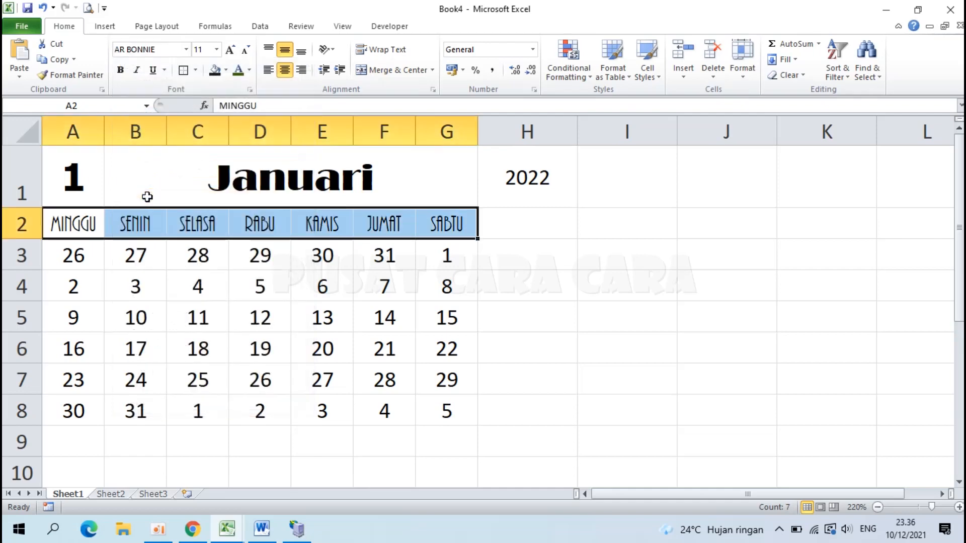
click(216, 49)
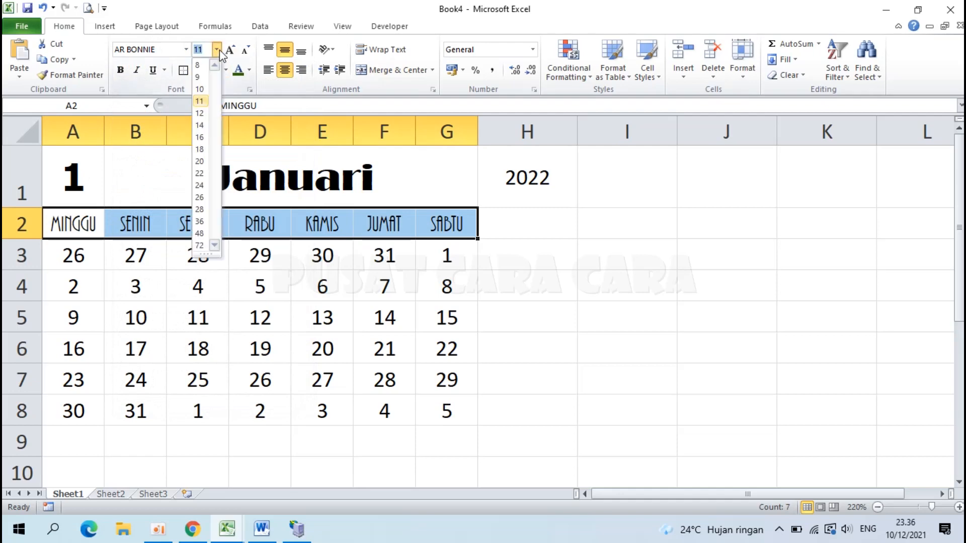
click(201, 115)
click(125, 72)
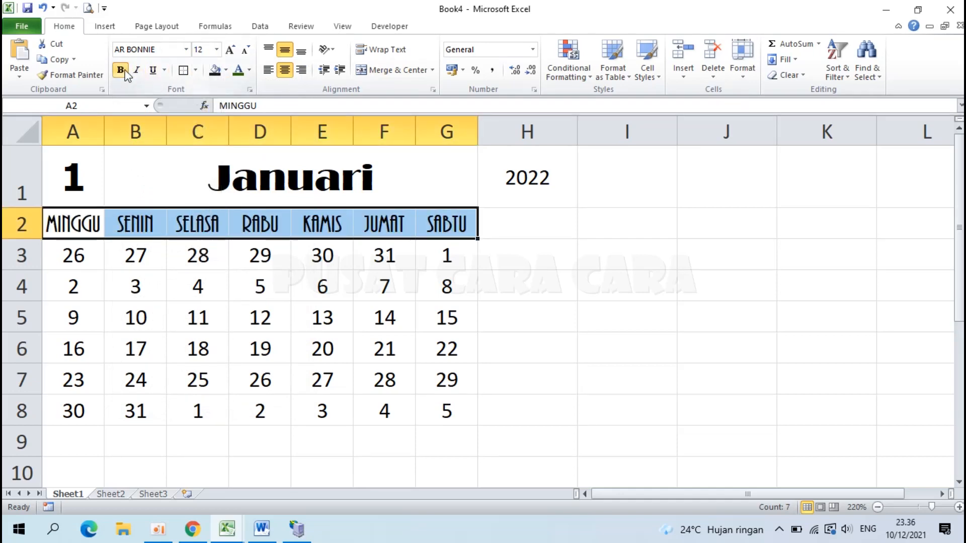
click(358, 248)
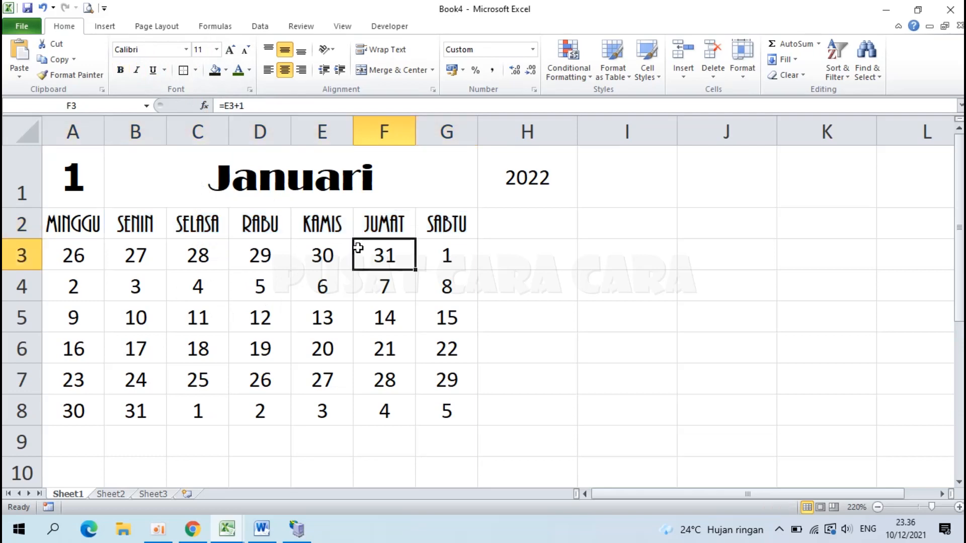
Step: Change the font of the date grid A3:G8 to Britannic Bold
drag(74, 252, 434, 399)
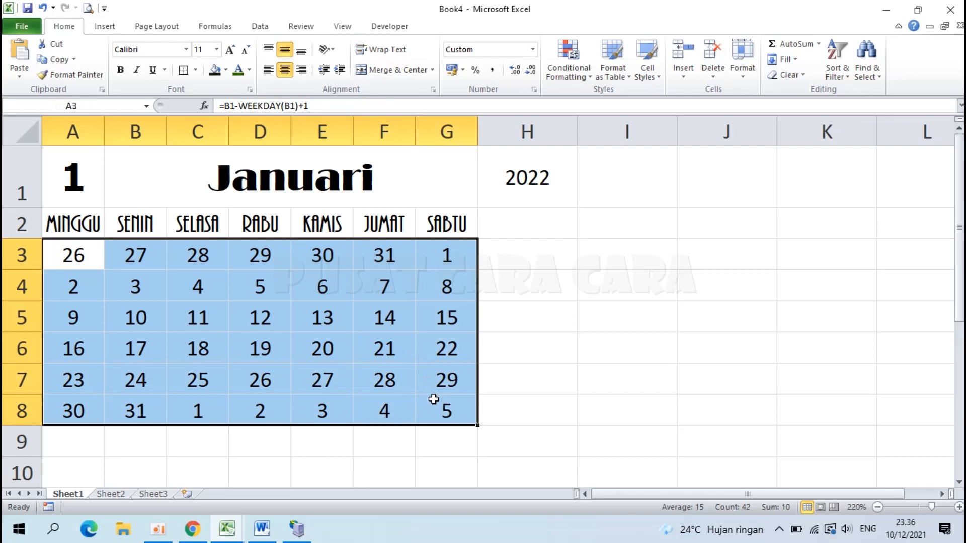
click(187, 49)
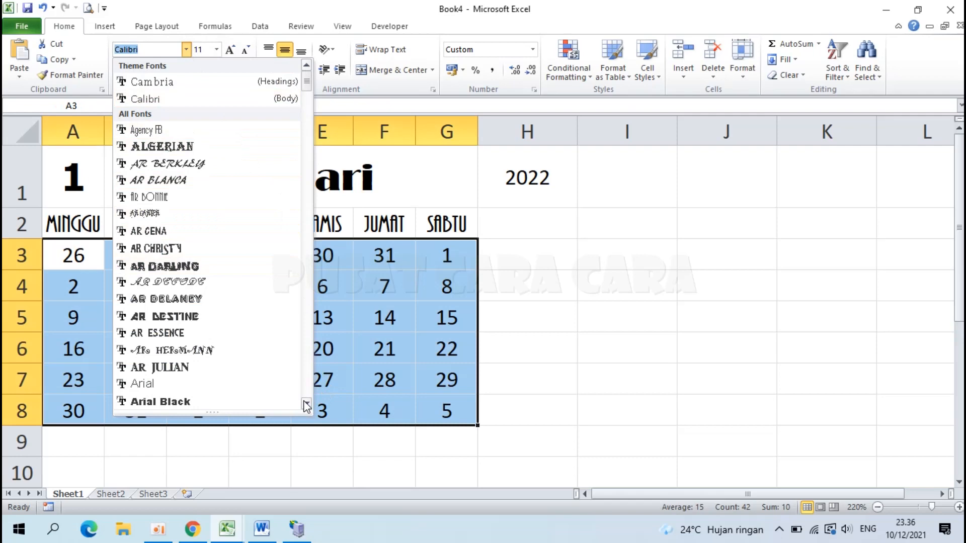
scroll(306, 405, down, 8)
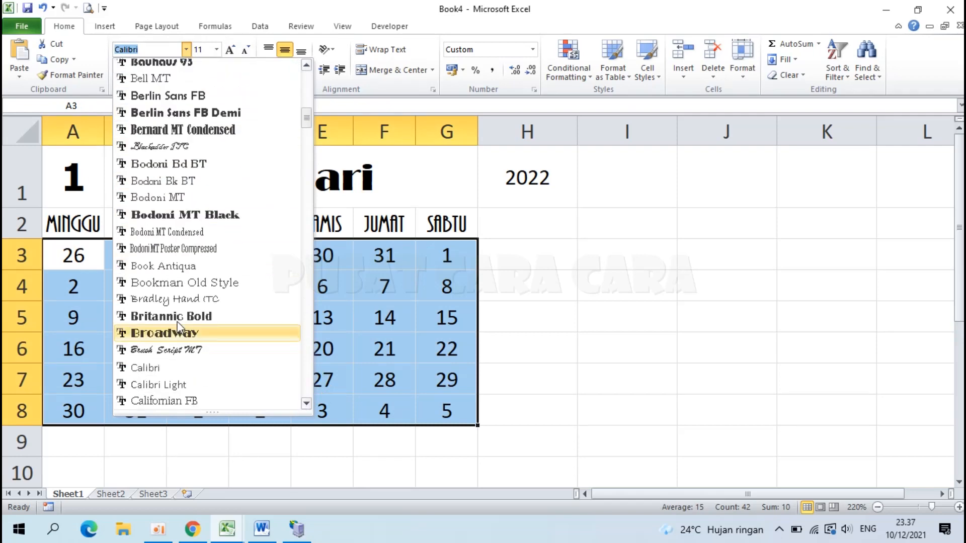
click(168, 317)
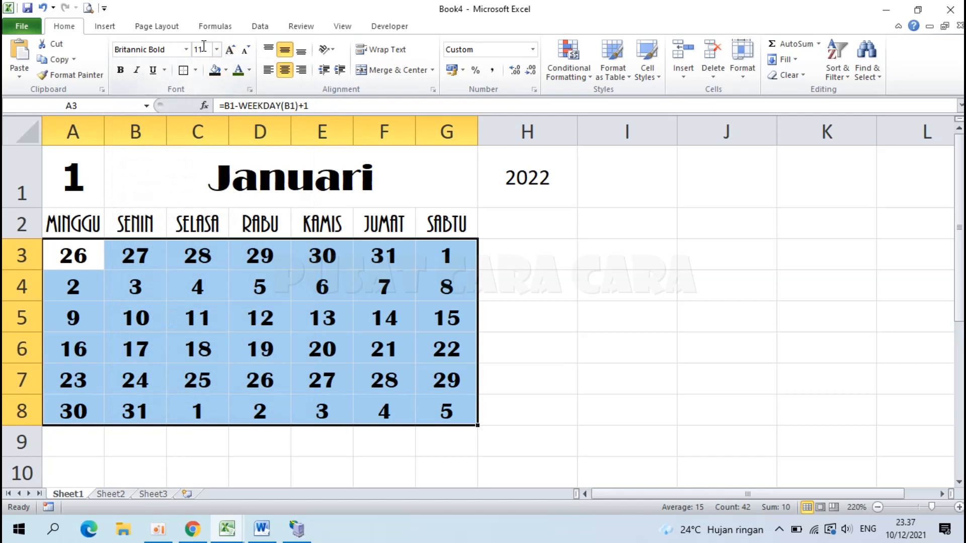
click(402, 369)
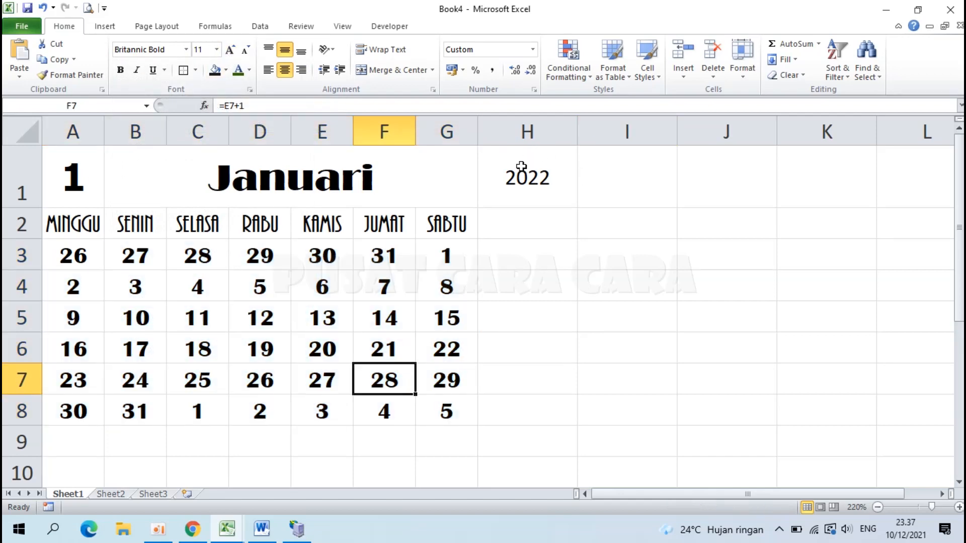
Step: Merge and center H1:H8 around the year 2022 and set its text orientation to vertical, following the sample calendar workbook
drag(521, 166, 518, 405)
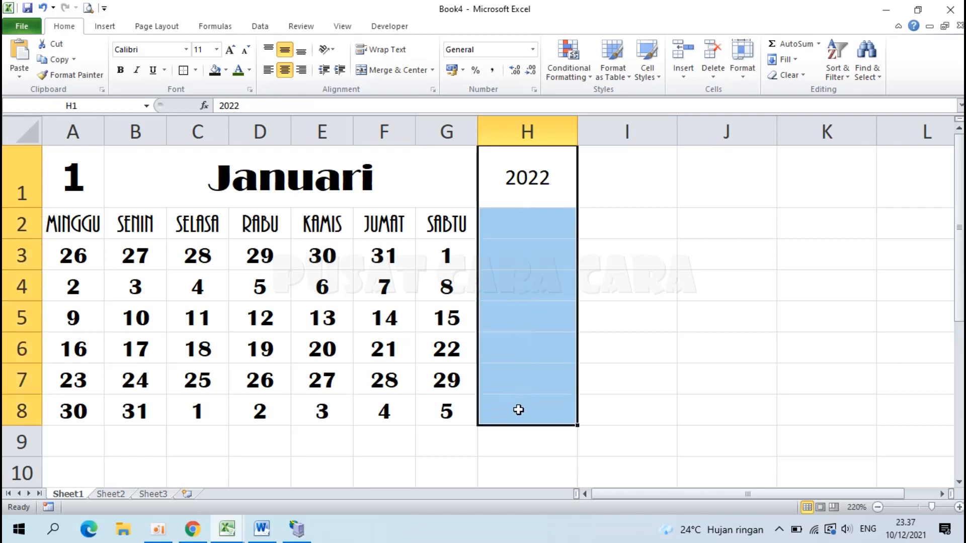
click(382, 74)
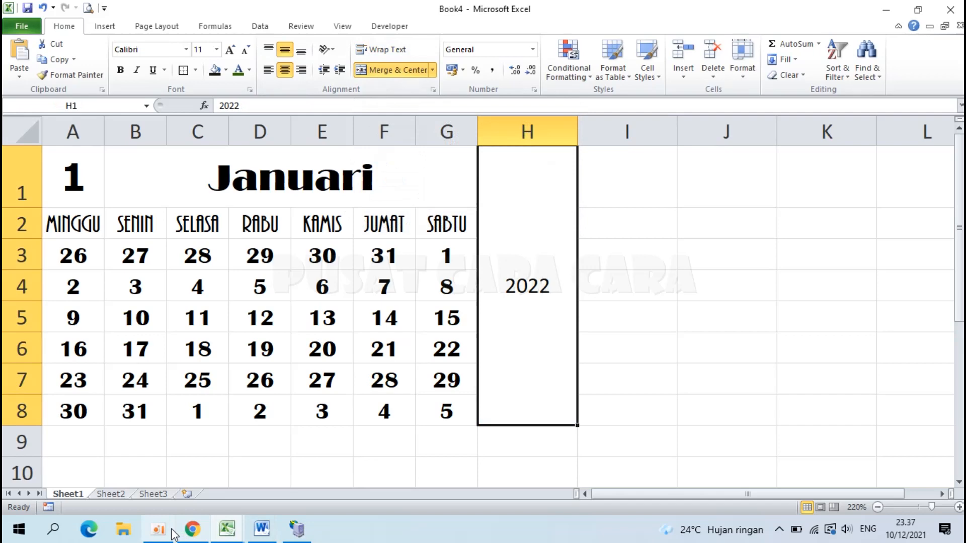
click(227, 528)
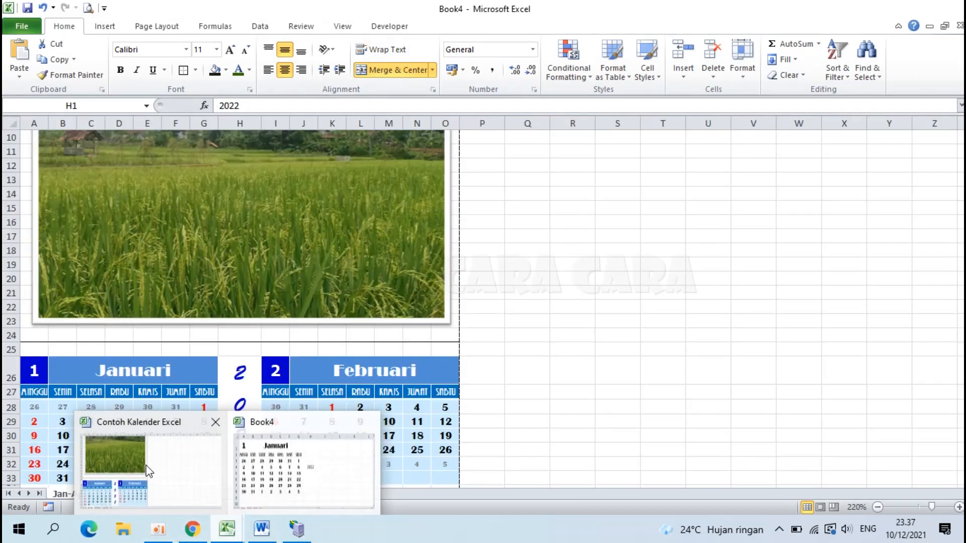
click(147, 466)
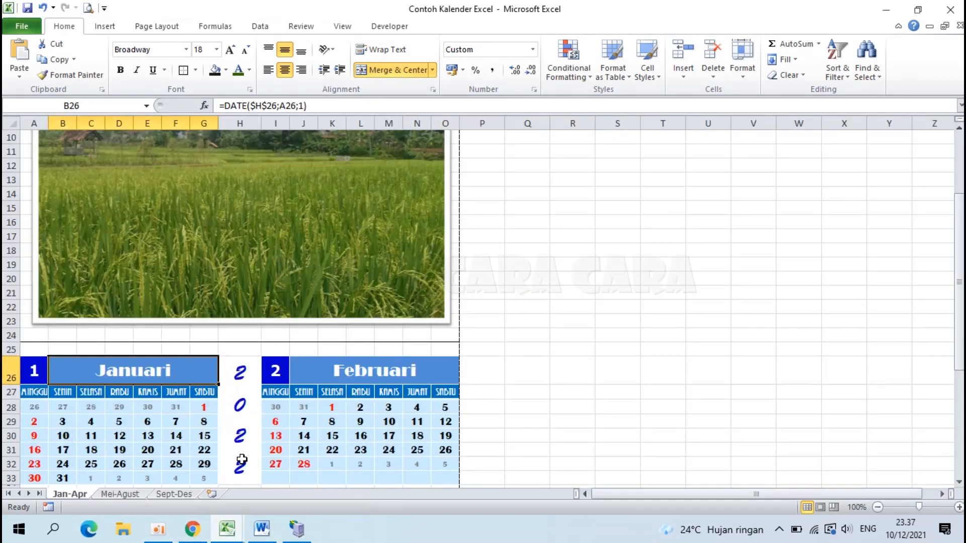
click(227, 529)
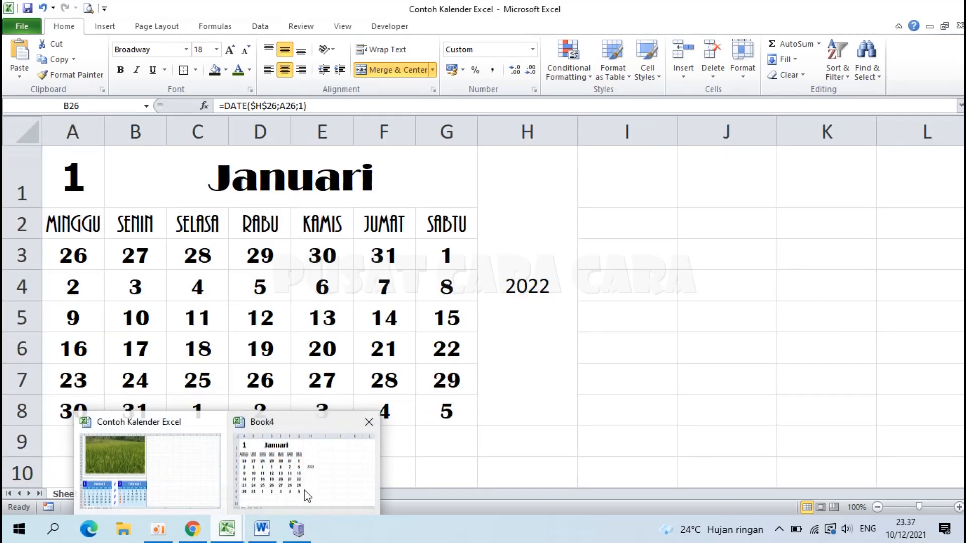
click(304, 490)
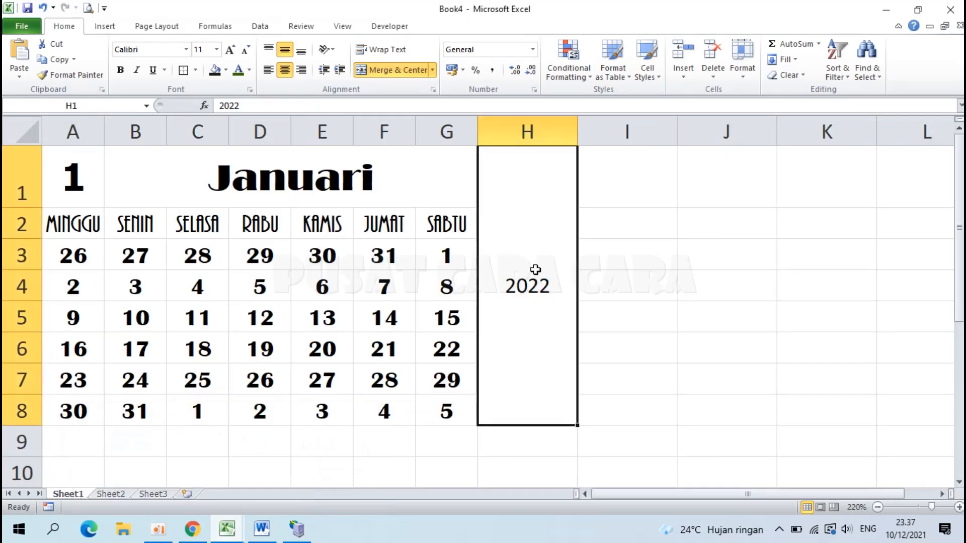
click(333, 47)
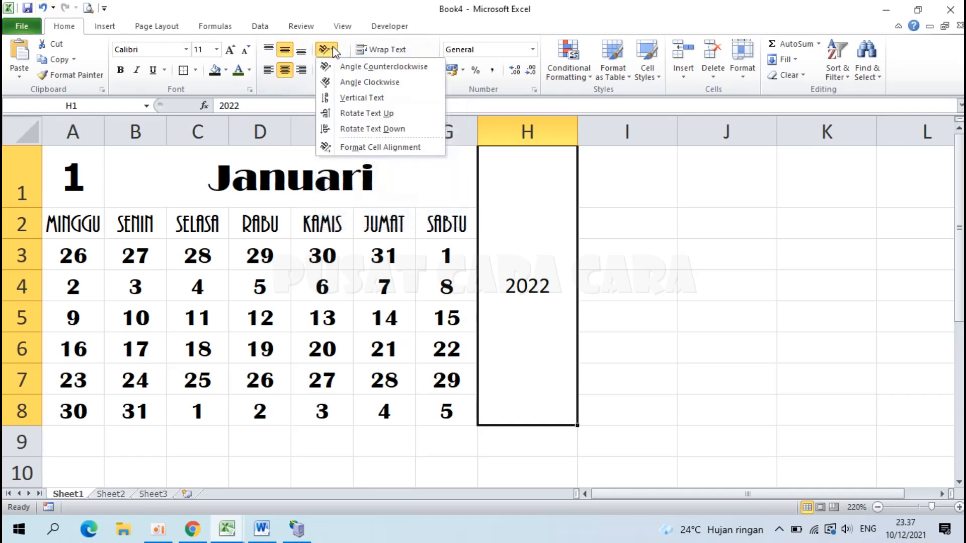
click(331, 96)
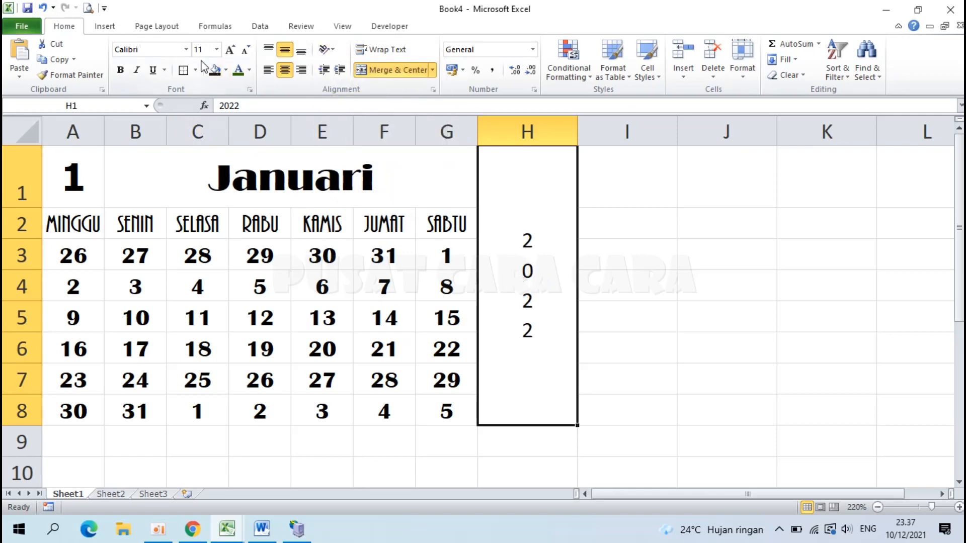
Step: Format the vertical year in the merged H1 cell as bold Brush Script MT at size 24
click(186, 49)
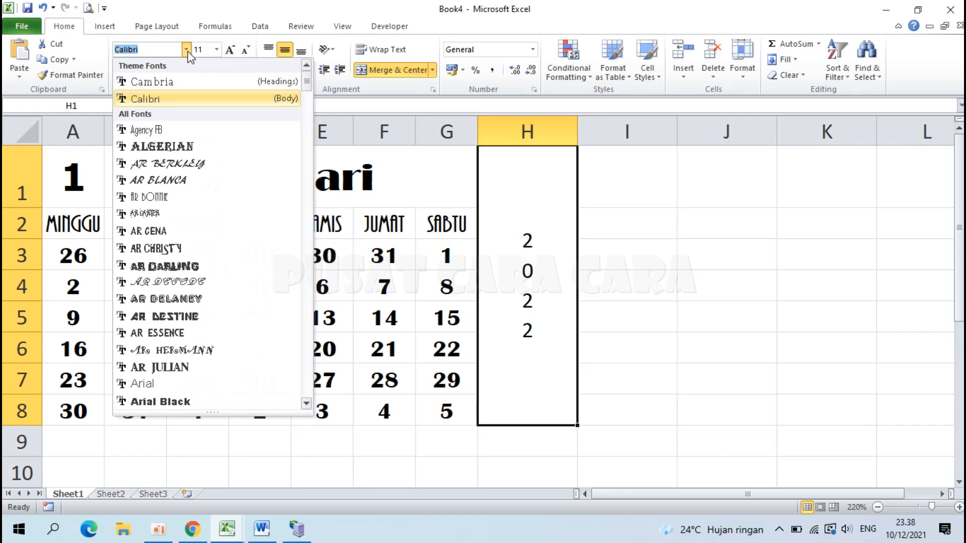
text(Brush Script MT)
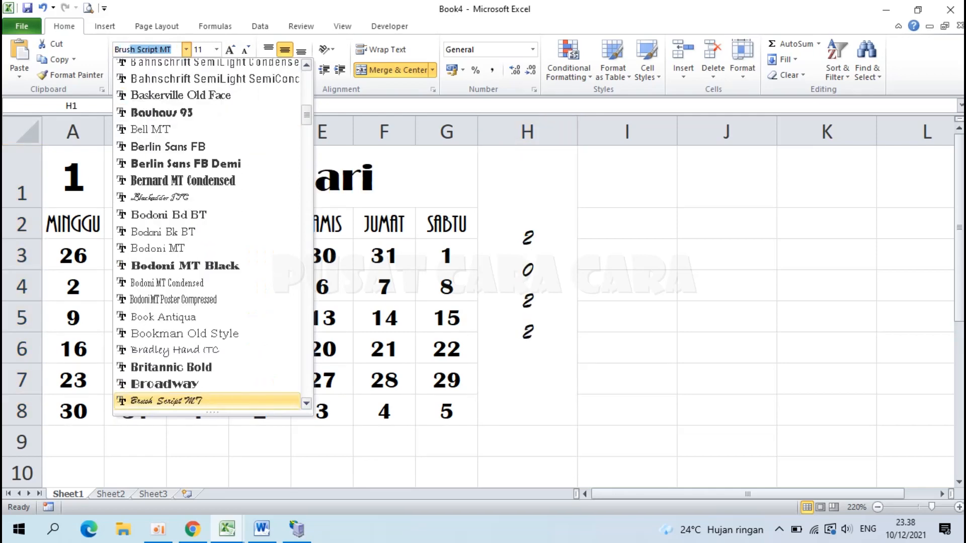
click(183, 402)
click(216, 49)
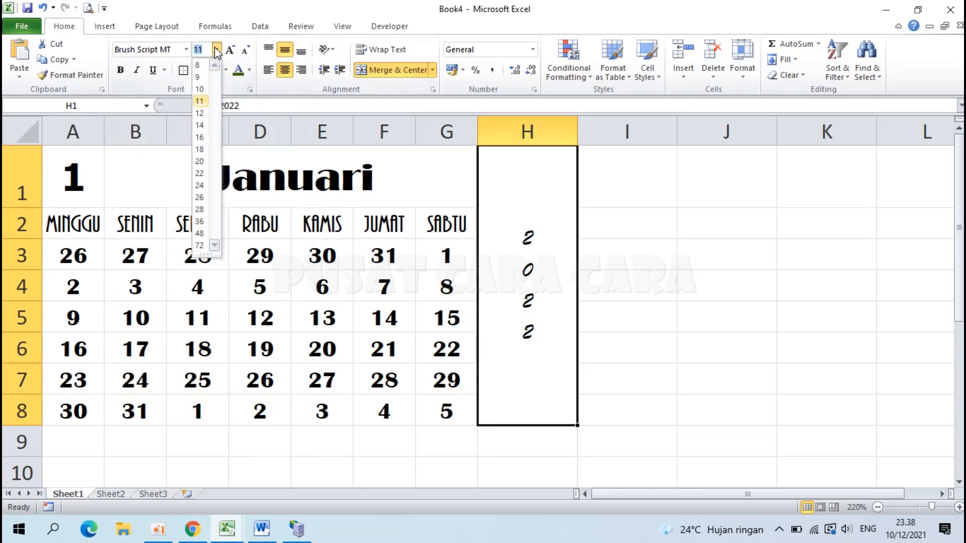
click(200, 173)
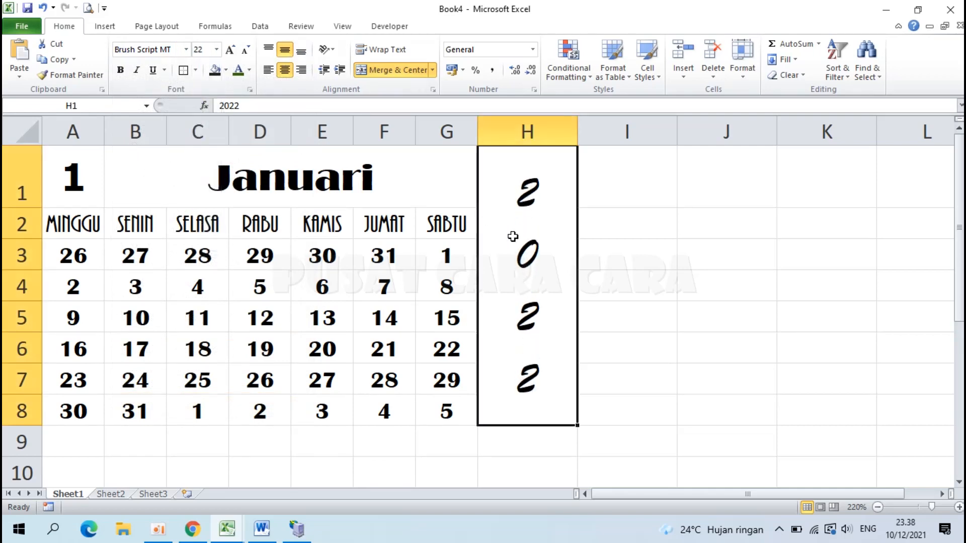
click(216, 50)
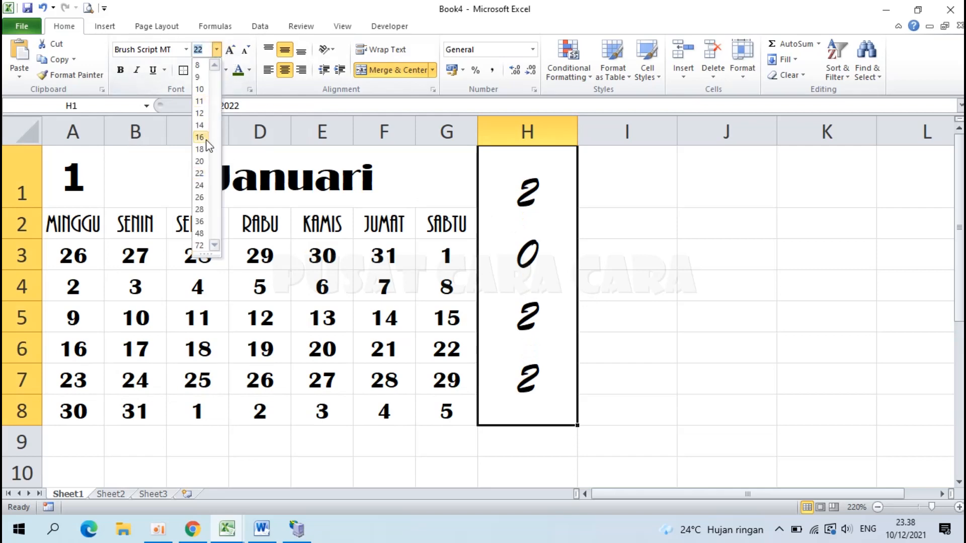
click(200, 186)
click(187, 184)
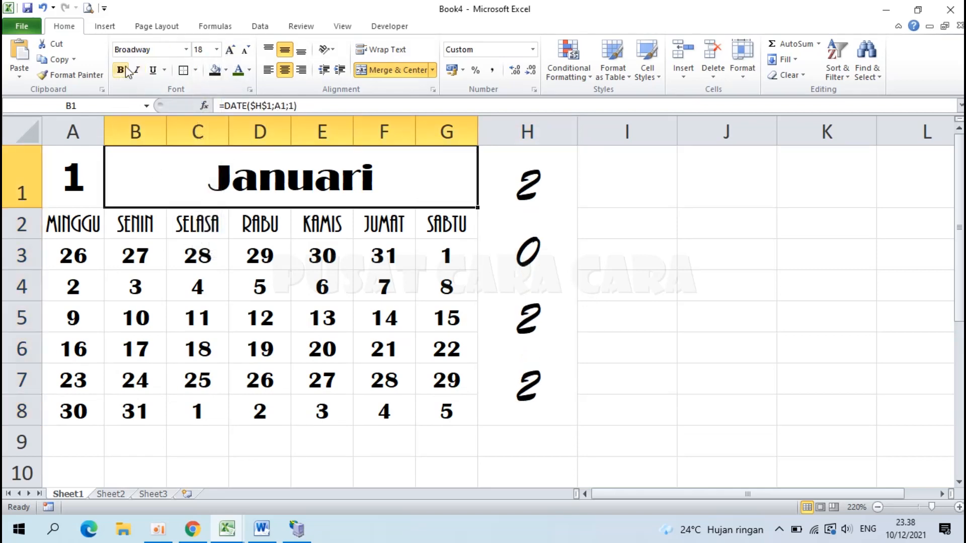
click(505, 261)
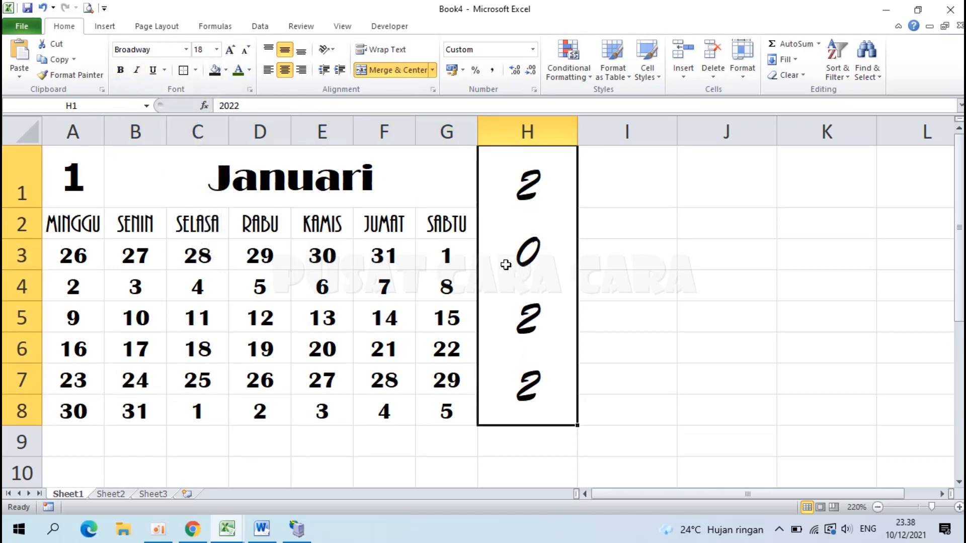
click(125, 73)
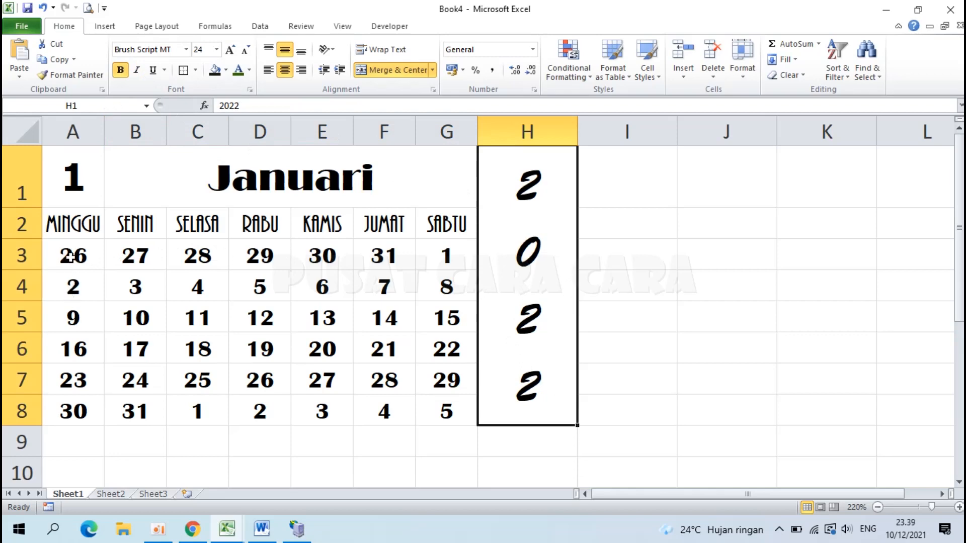
Step: Color the Sunday dates in A3:A8 red
drag(71, 254, 72, 408)
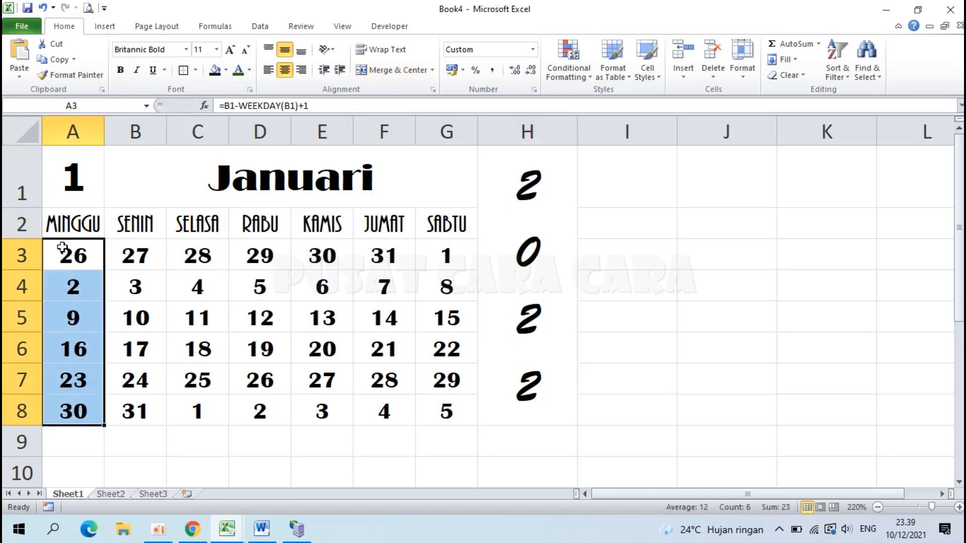
click(249, 70)
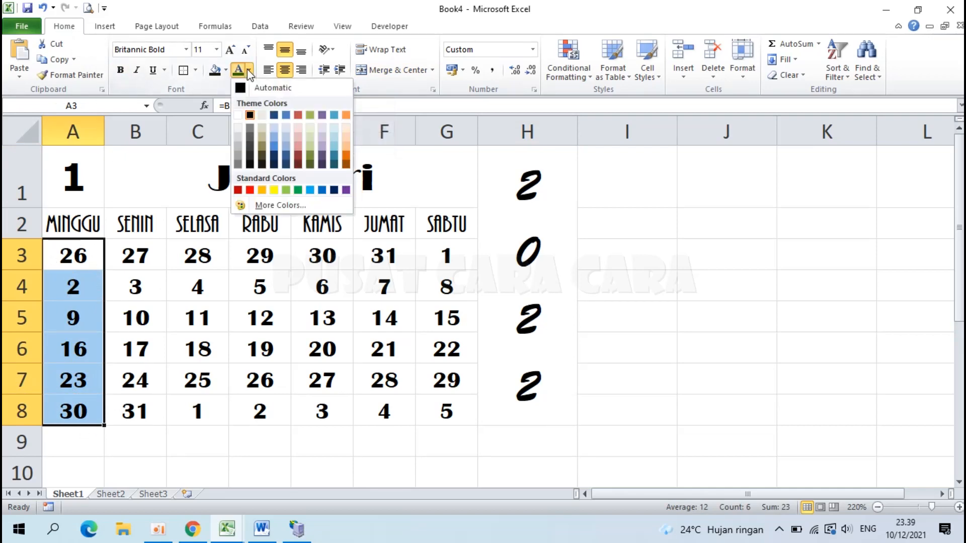
click(250, 190)
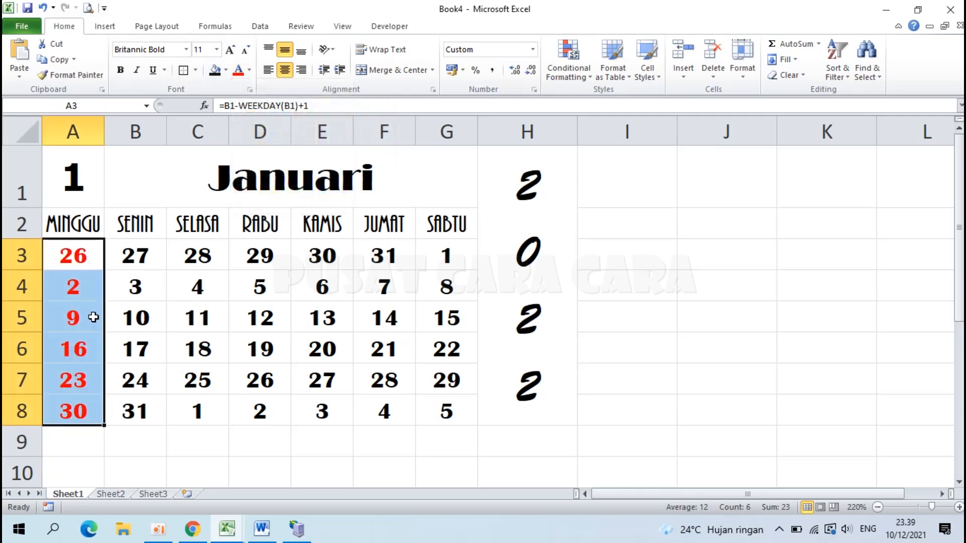
click(234, 357)
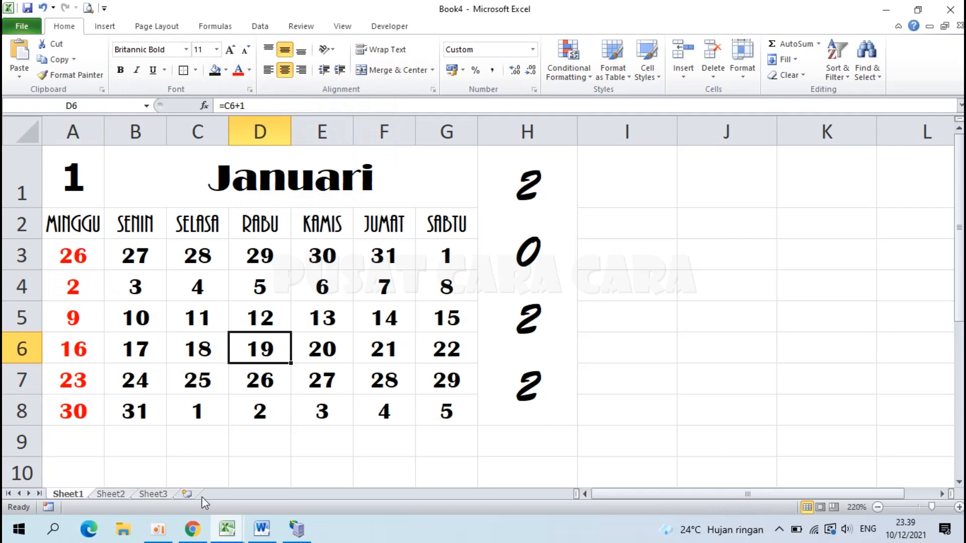
Step: Fill the date grid A3:G8 with a custom light blue that matches the sample calendar workbook
mouse_move(229, 535)
click(171, 482)
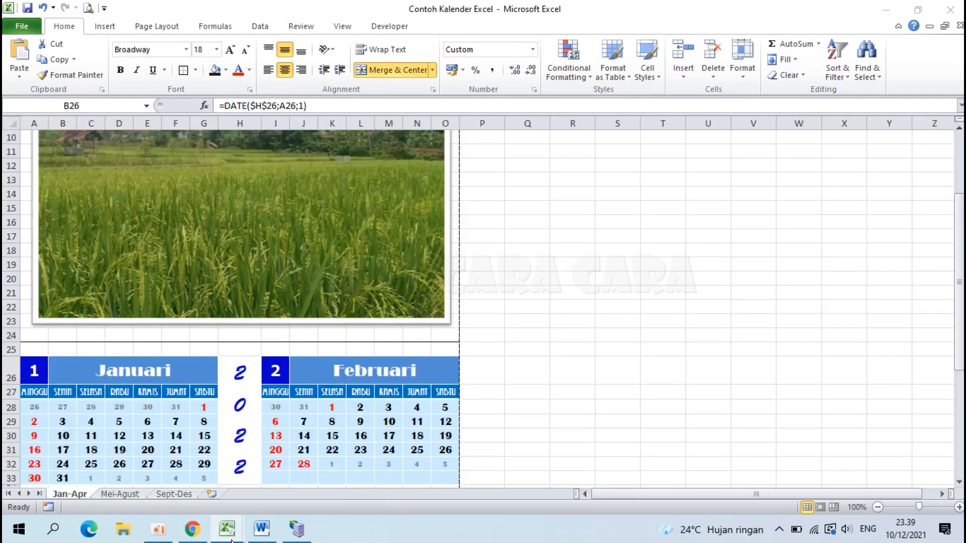
mouse_move(229, 534)
click(298, 479)
drag(77, 254, 432, 408)
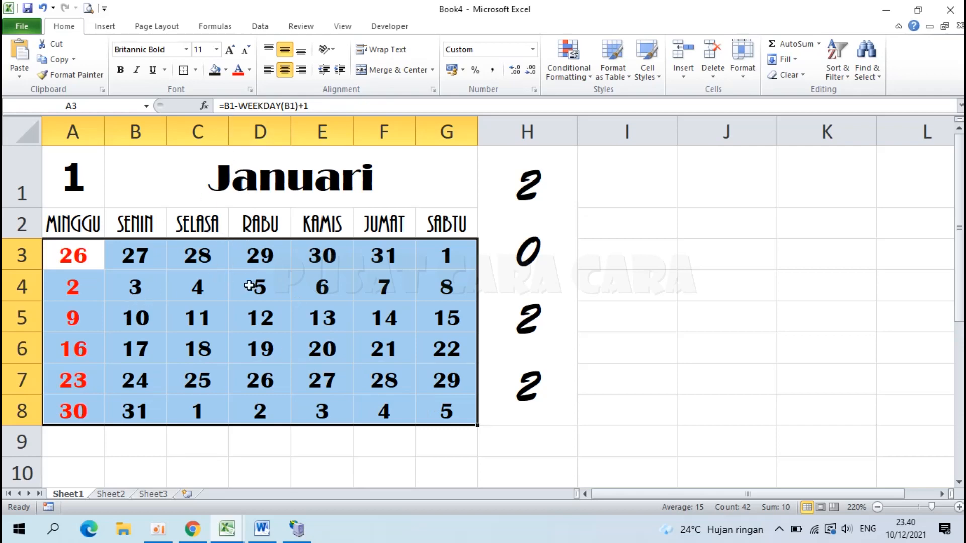
click(227, 71)
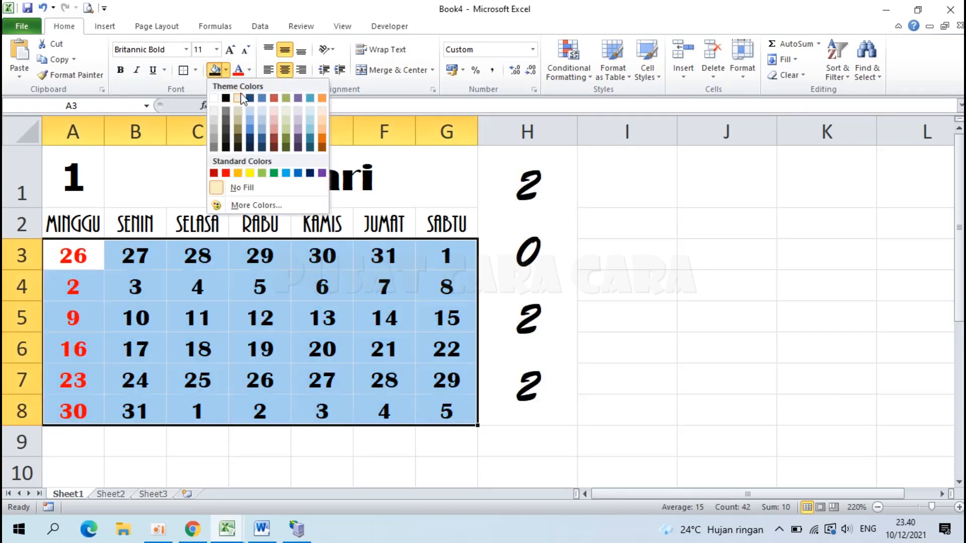
click(256, 204)
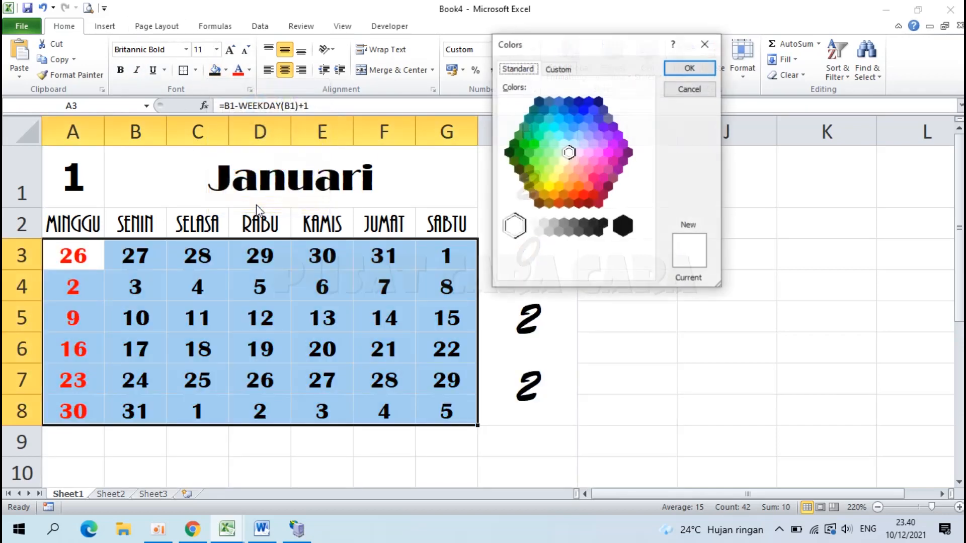
click(574, 145)
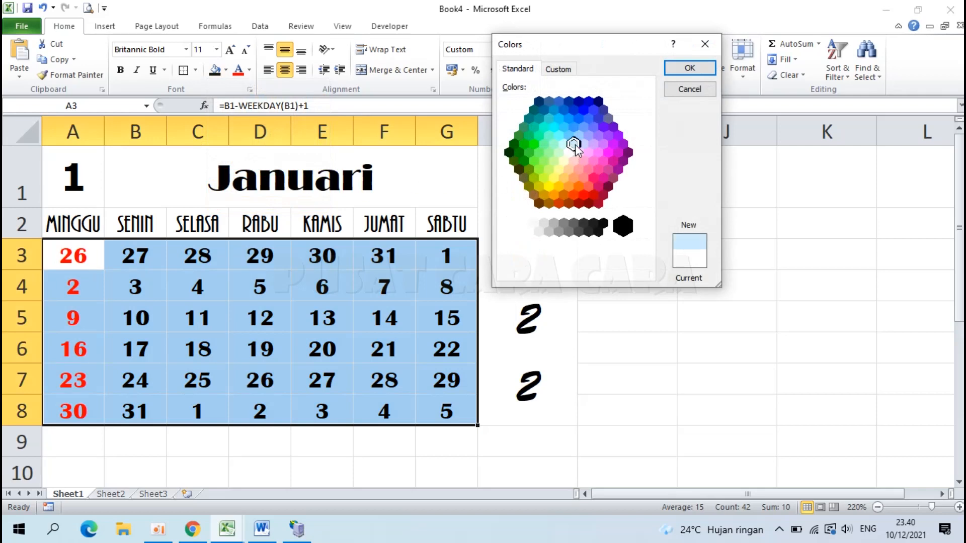
click(682, 68)
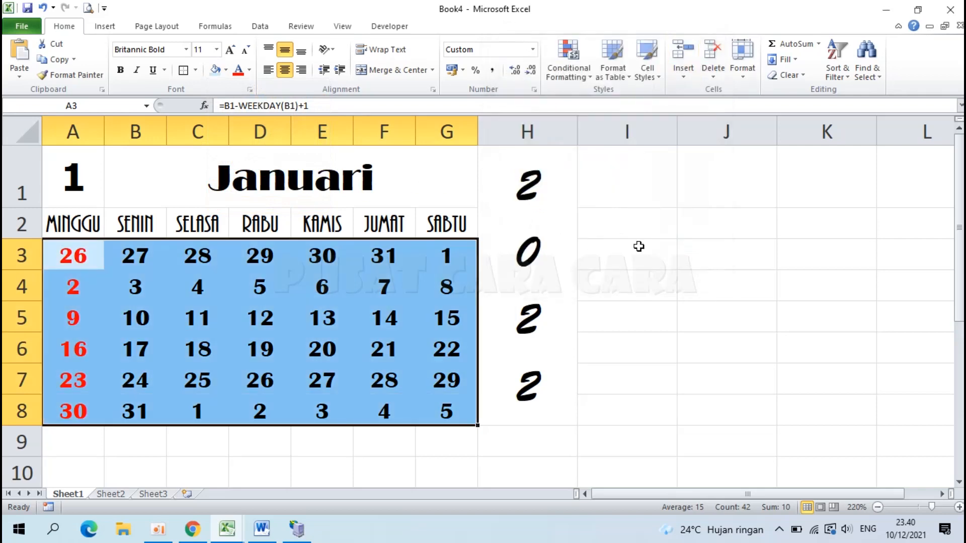
click(646, 279)
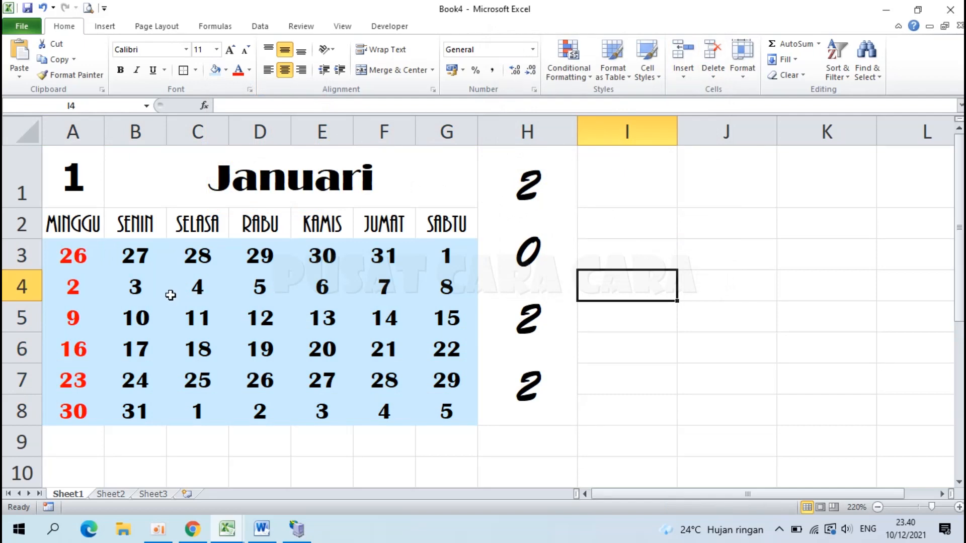
key(Left)
Step: Give the weekday headings in A2:G2 a standard blue fill and white text
drag(73, 229, 431, 222)
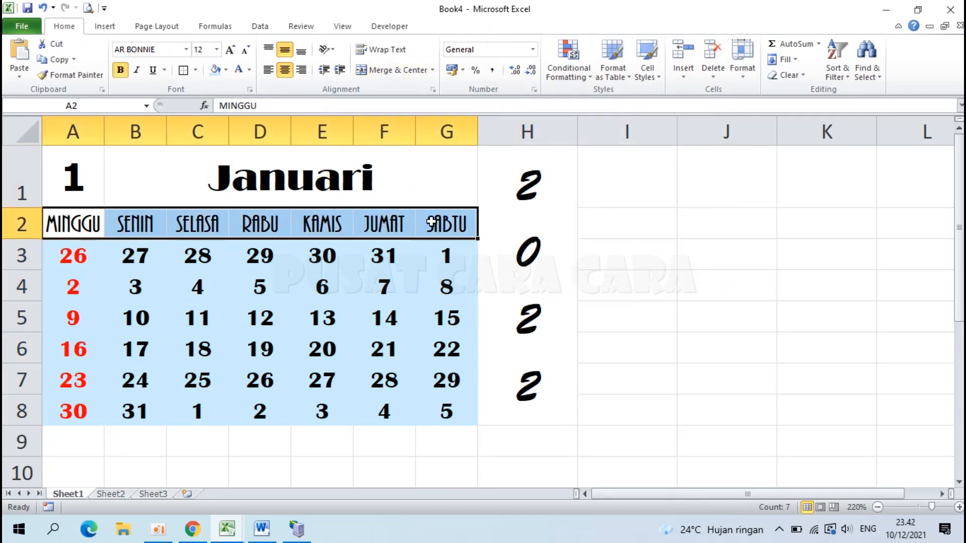
click(227, 67)
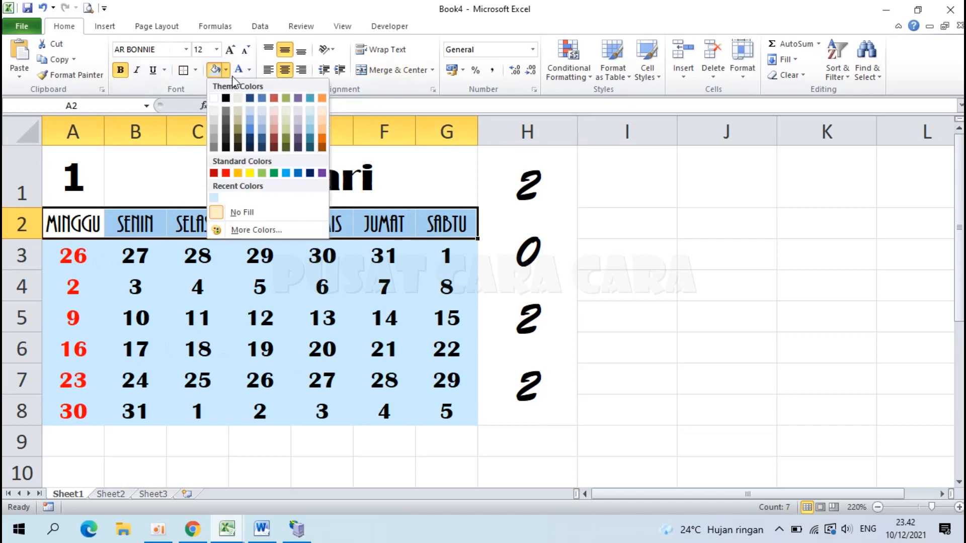
click(298, 173)
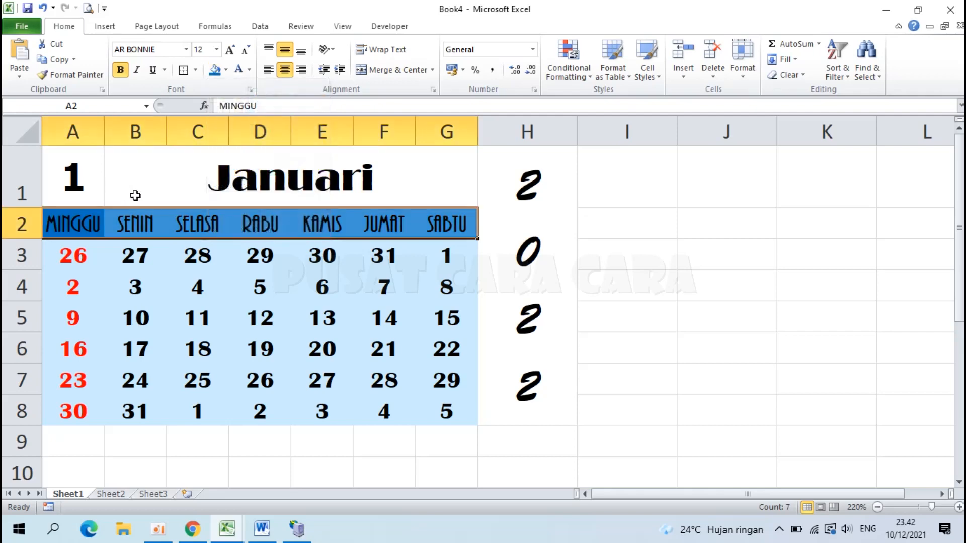
click(251, 70)
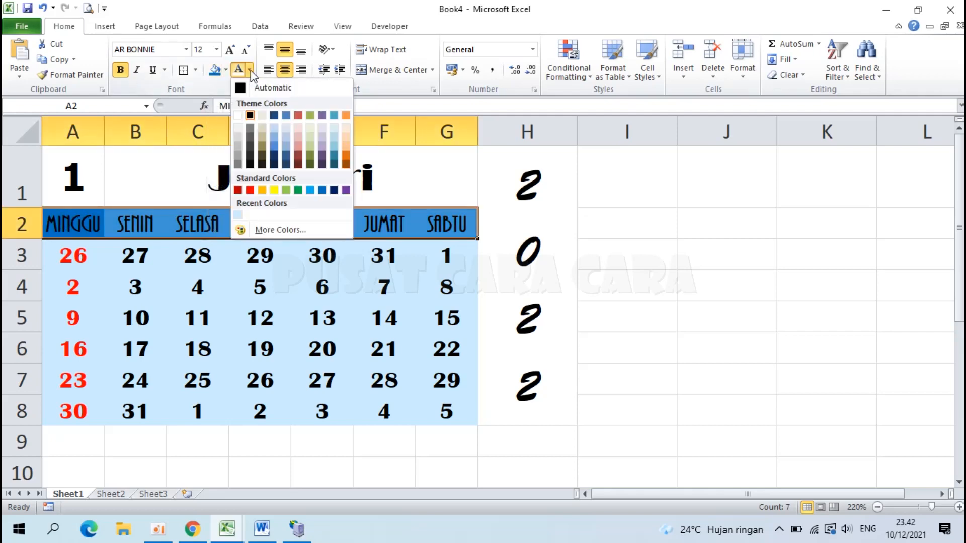
click(238, 115)
click(271, 278)
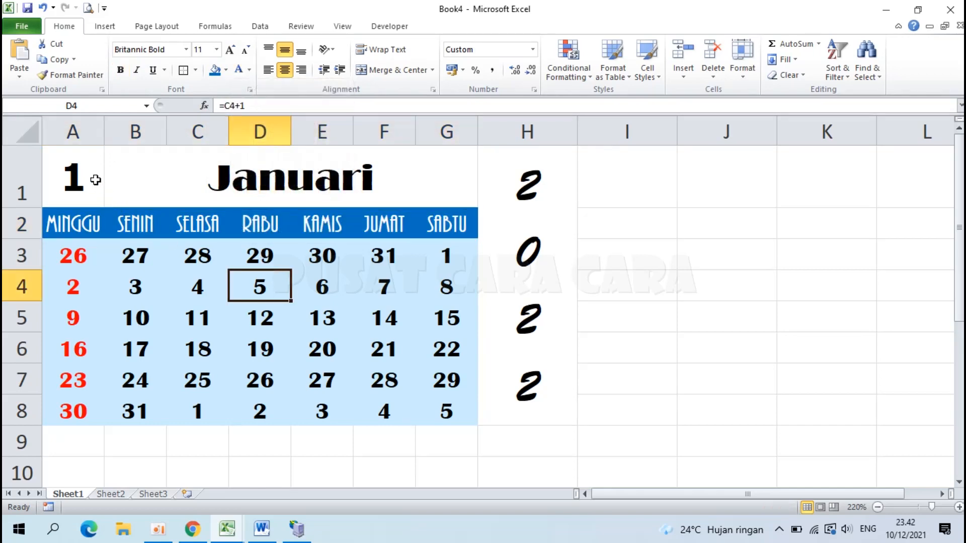
Step: Fill the month number cell A1 with a dark blue theme color
click(66, 173)
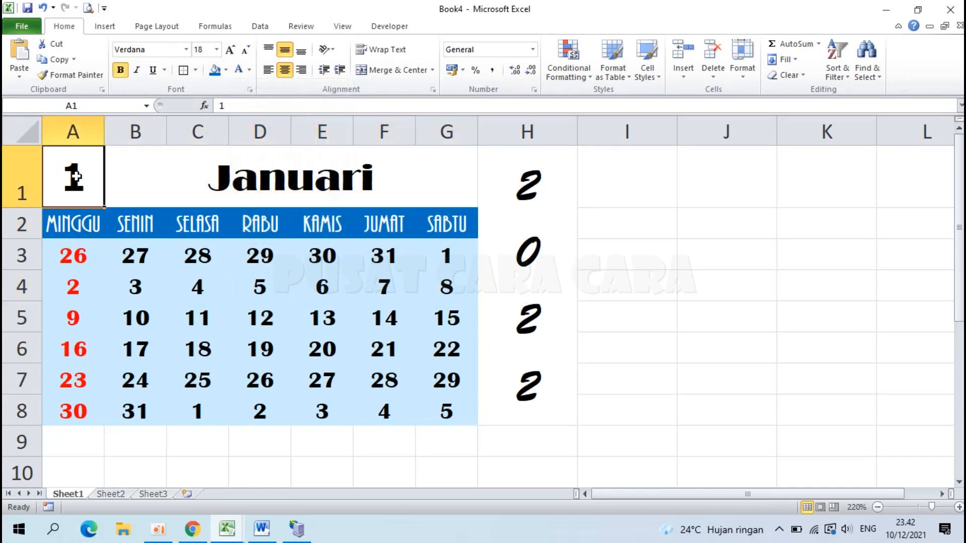
click(225, 70)
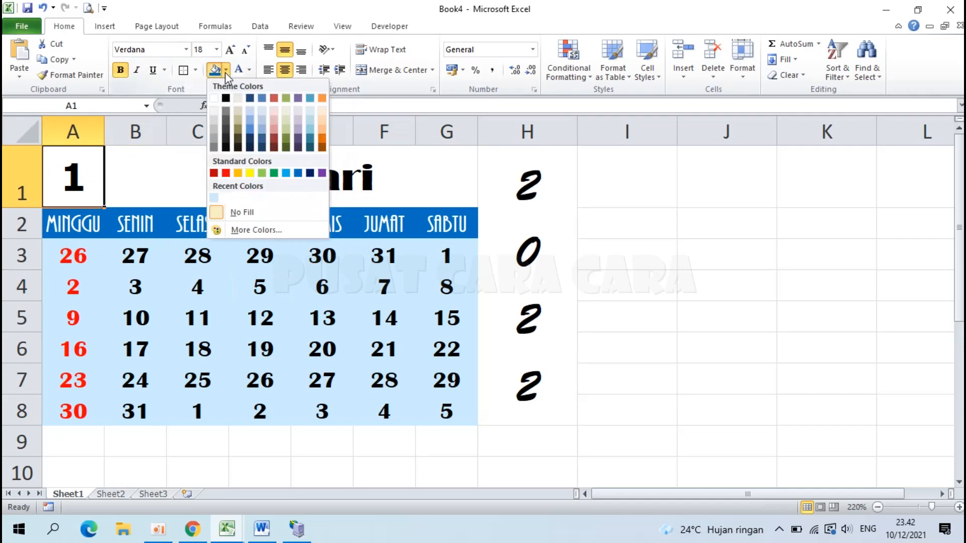
click(250, 139)
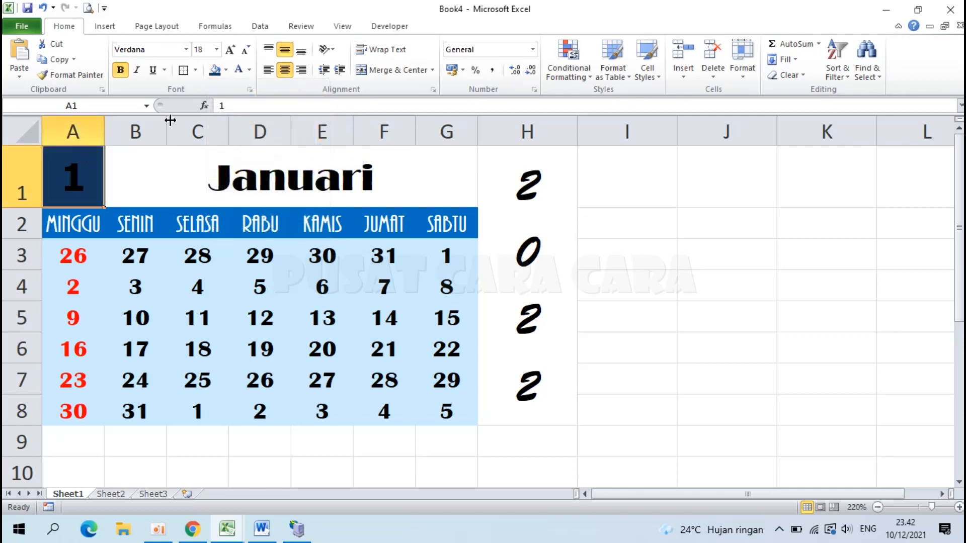
Step: Make the month number in A1 white and give the month title in B1 a medium blue theme fill with white text
click(240, 70)
click(175, 187)
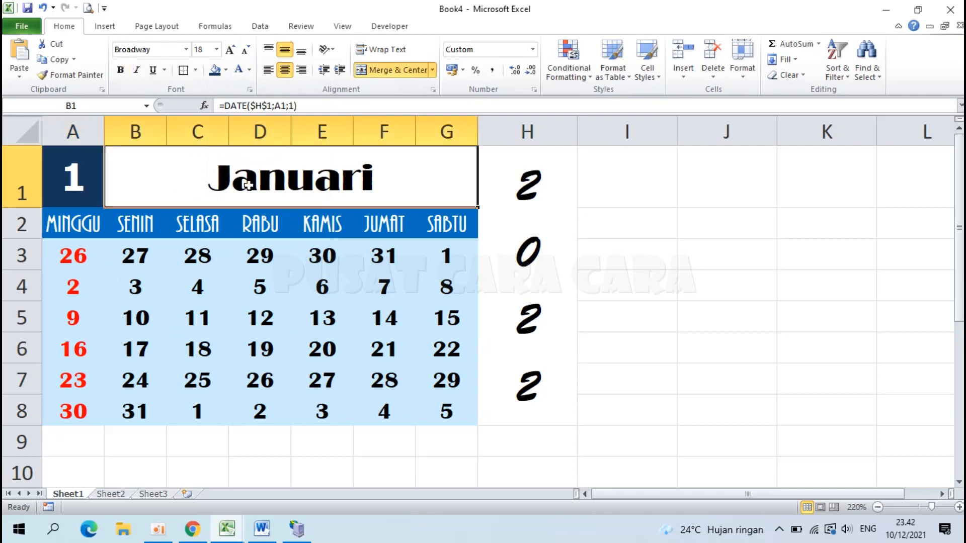
click(227, 70)
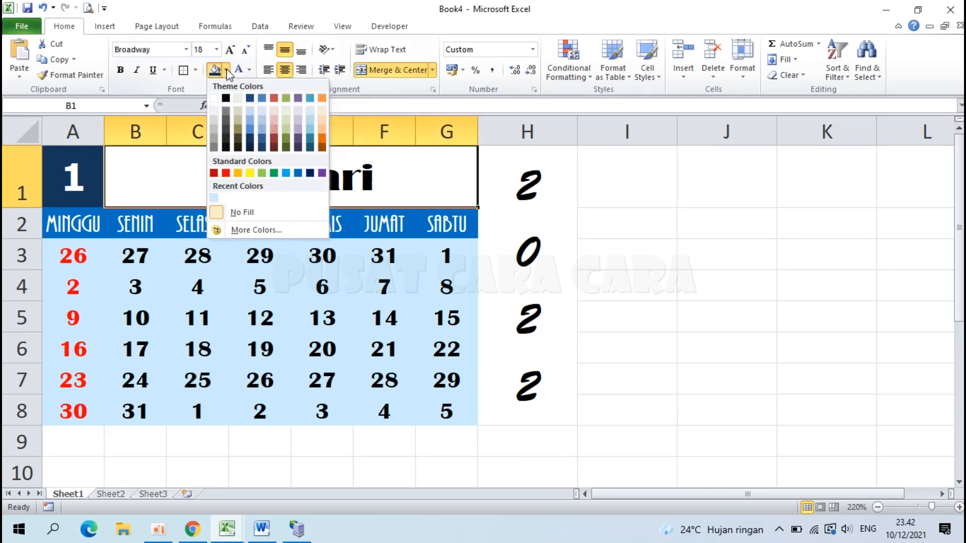
click(249, 129)
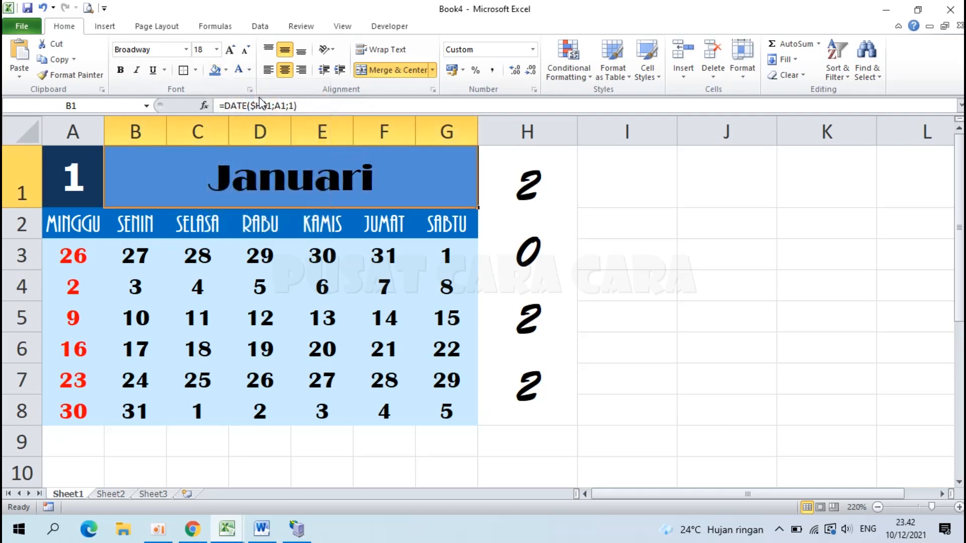
click(239, 70)
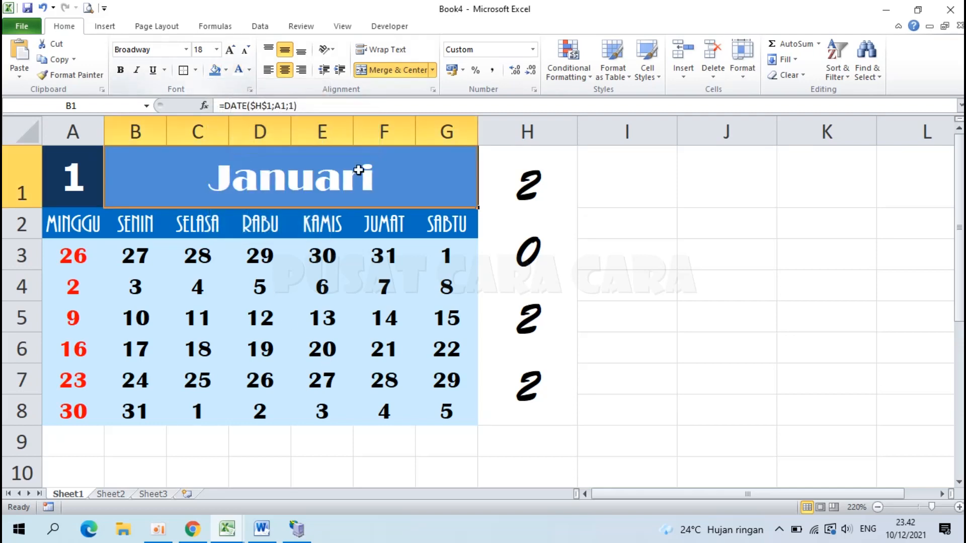
Step: Color the vertical year in the merged cell H1 with a bright blue from the standard color palette
click(518, 318)
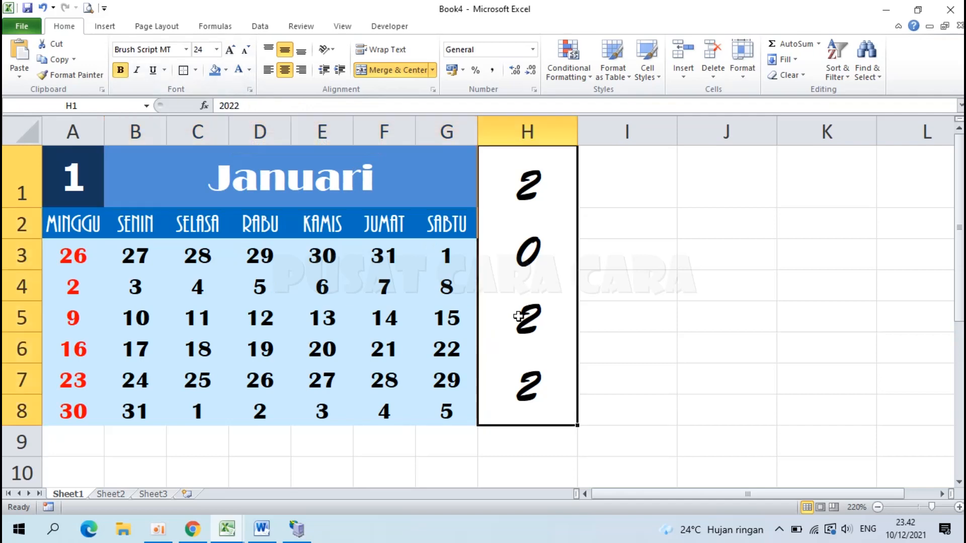
click(455, 316)
click(521, 296)
click(249, 73)
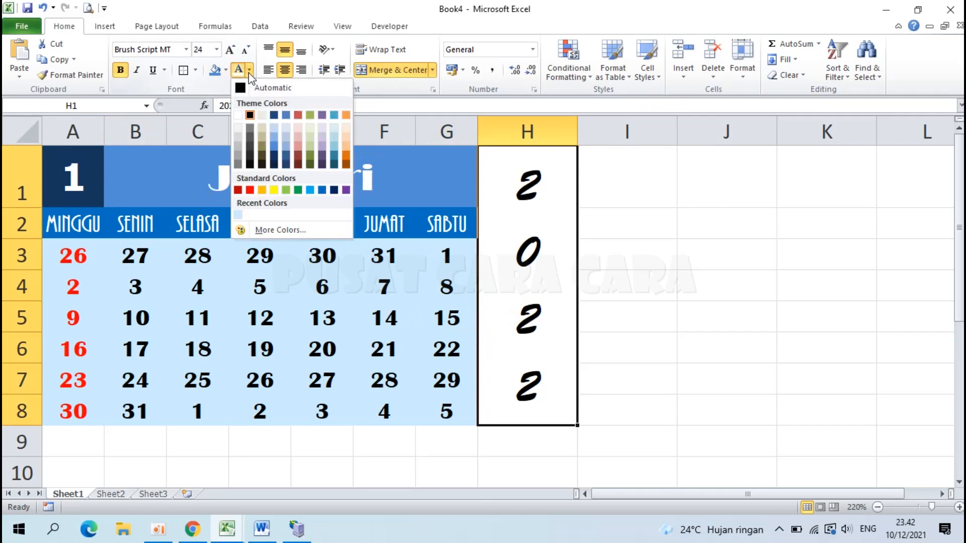
click(289, 231)
click(593, 109)
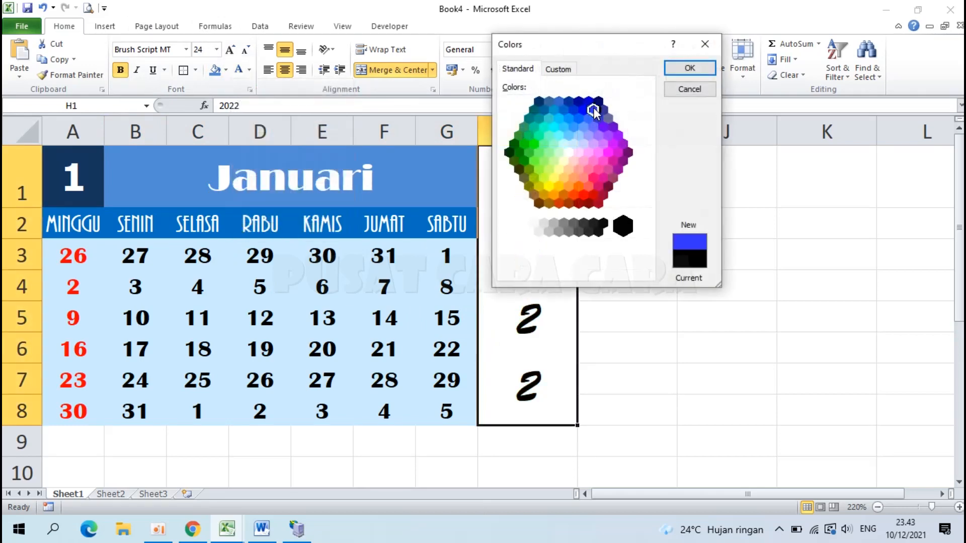
click(687, 73)
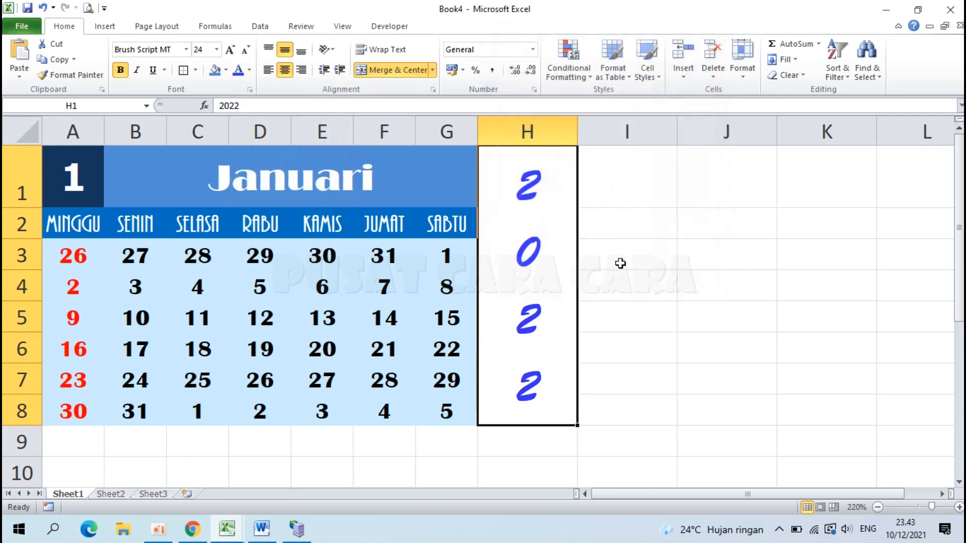
click(620, 262)
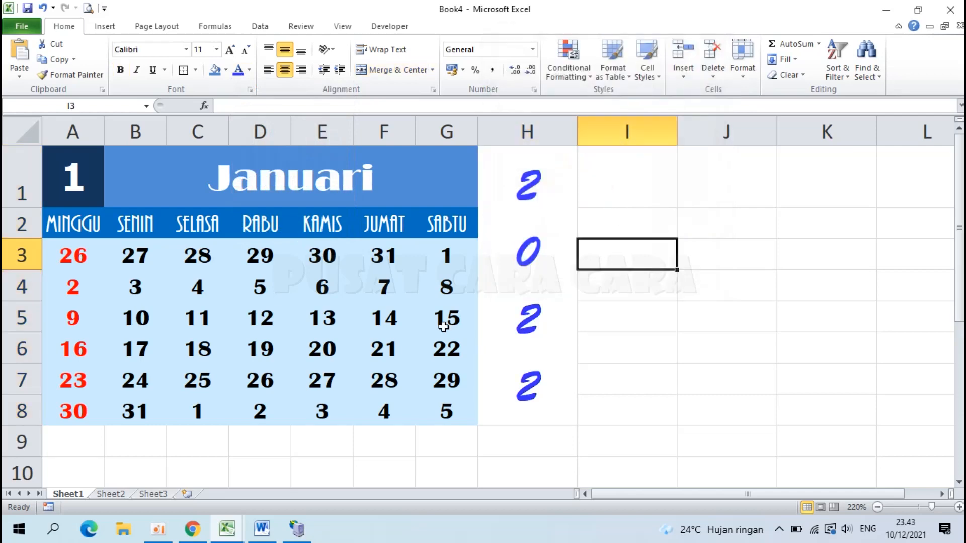
Step: Apply white outline and inside borders to the January calendar block A1:G8
click(330, 317)
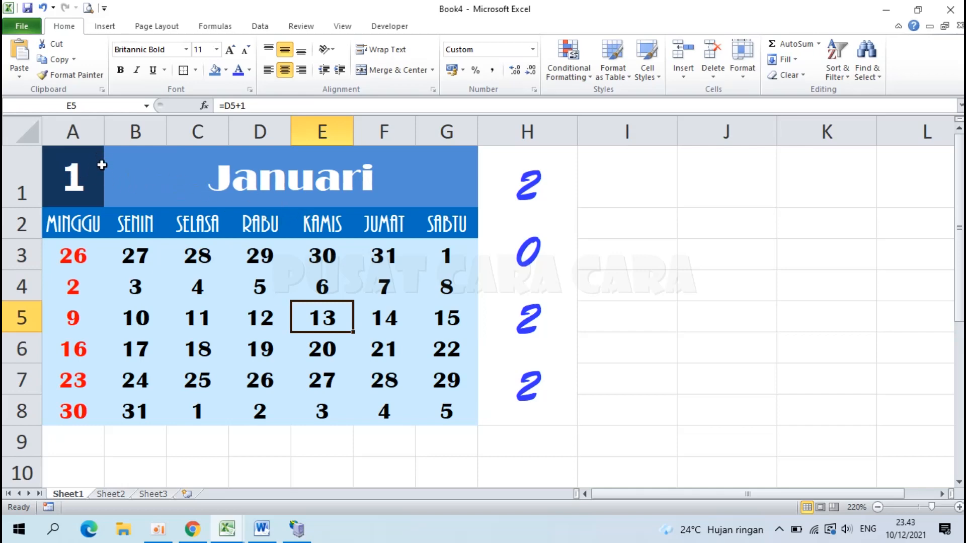
click(75, 178)
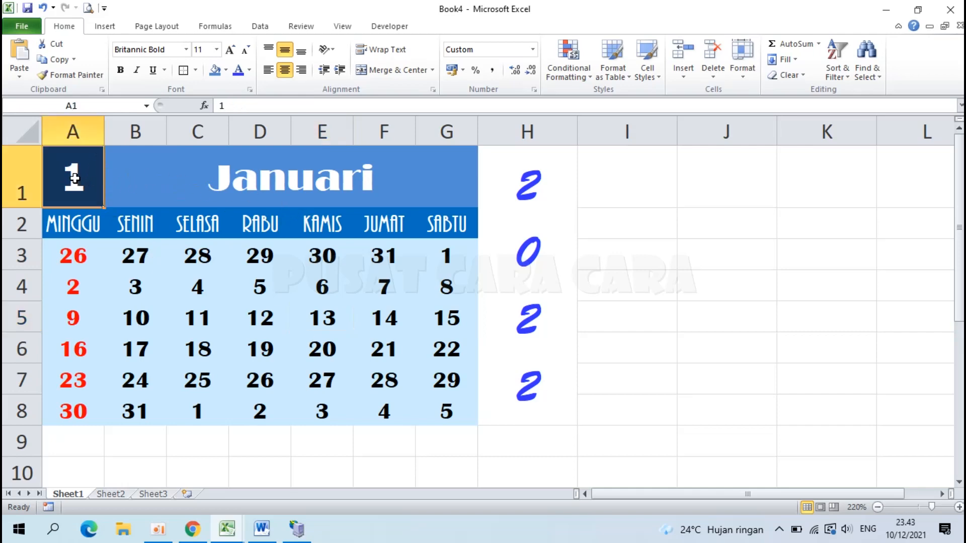
drag(81, 177, 456, 410)
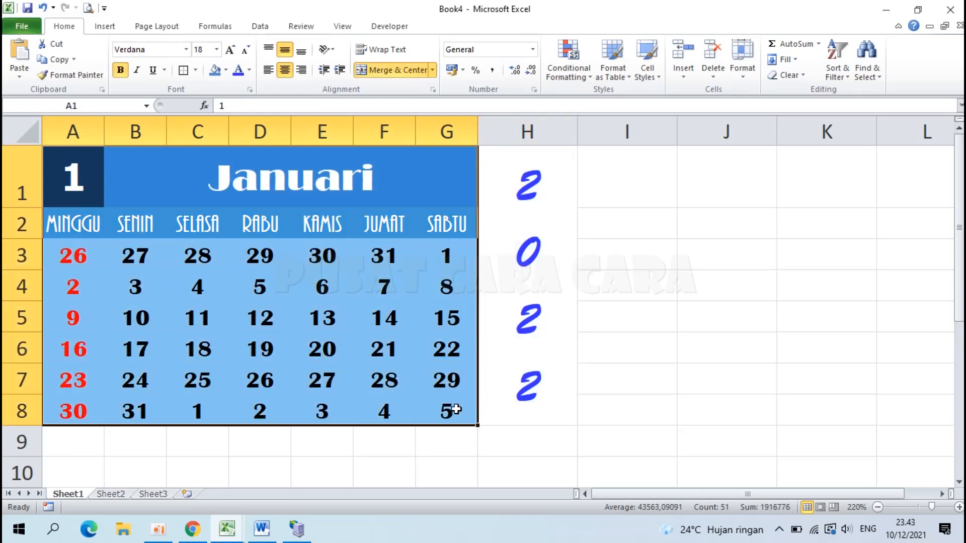
click(195, 71)
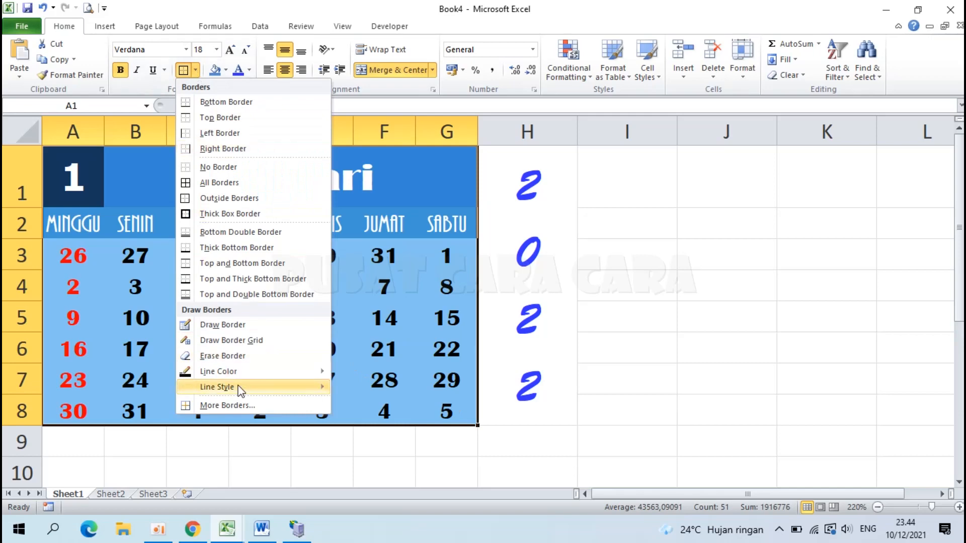
click(246, 405)
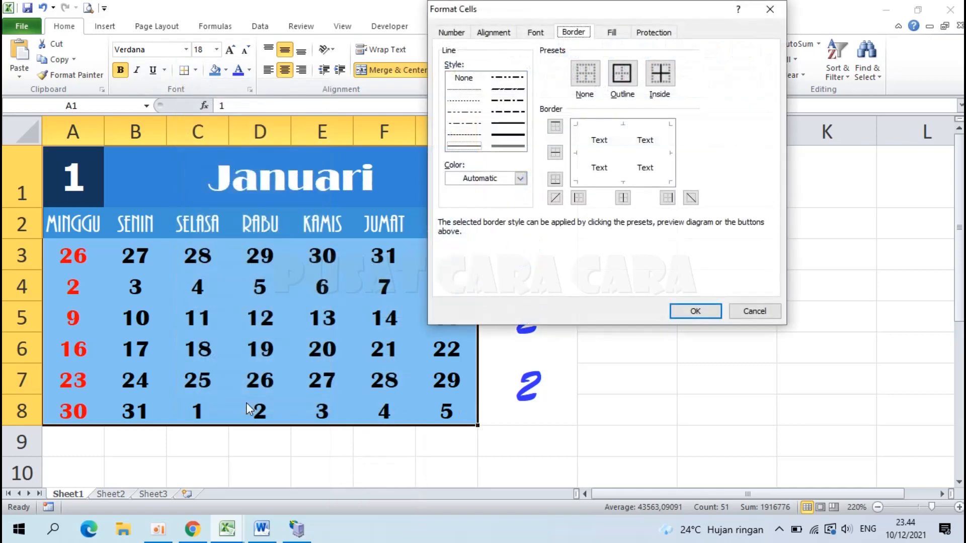
click(521, 179)
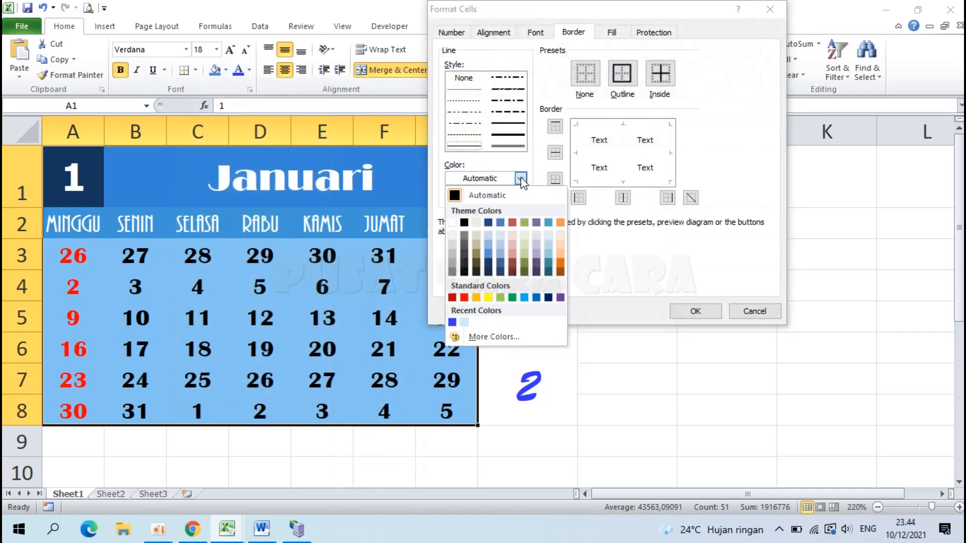
click(453, 222)
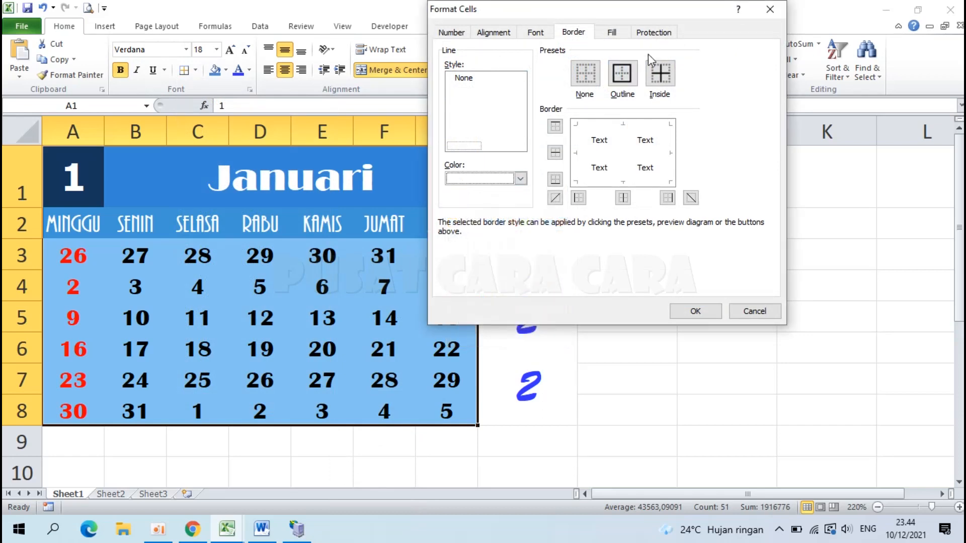
click(622, 78)
click(661, 74)
click(695, 311)
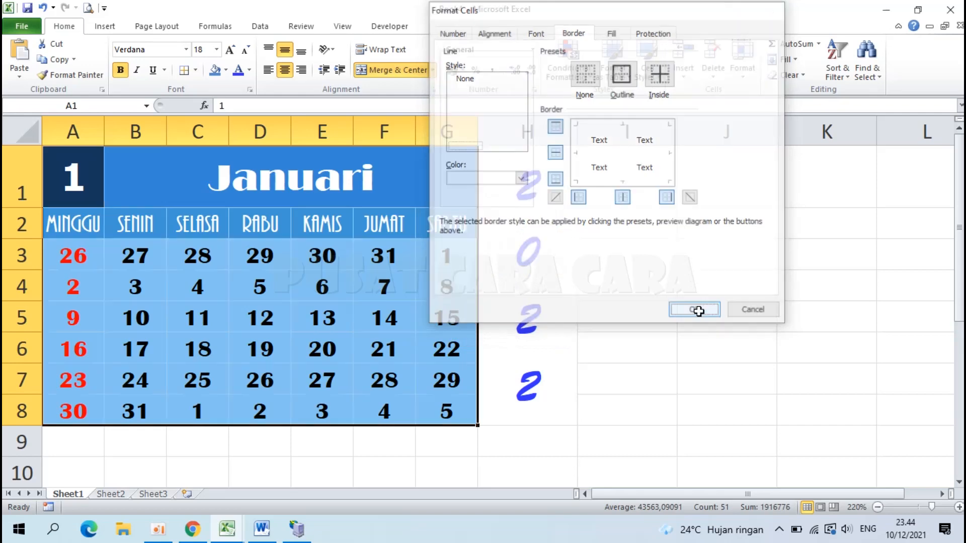
click(553, 313)
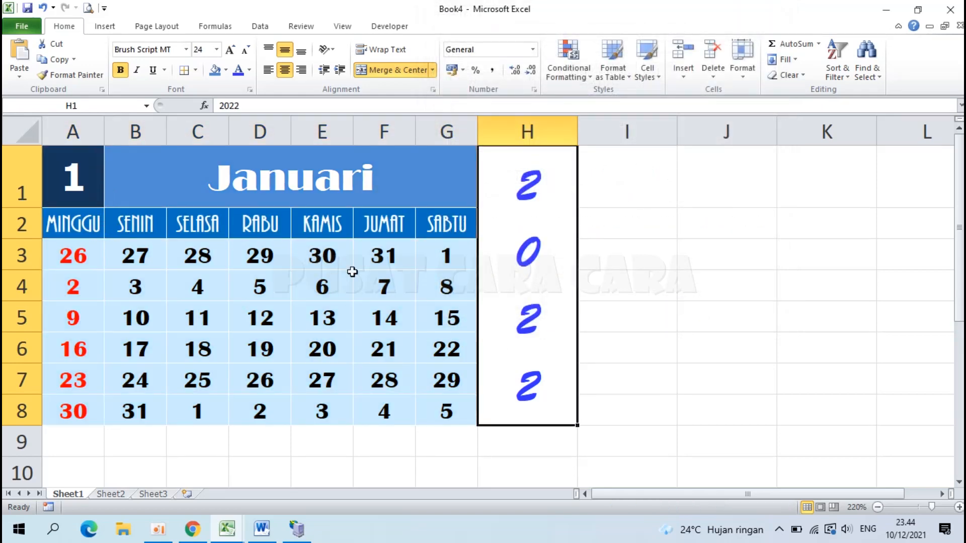
click(432, 276)
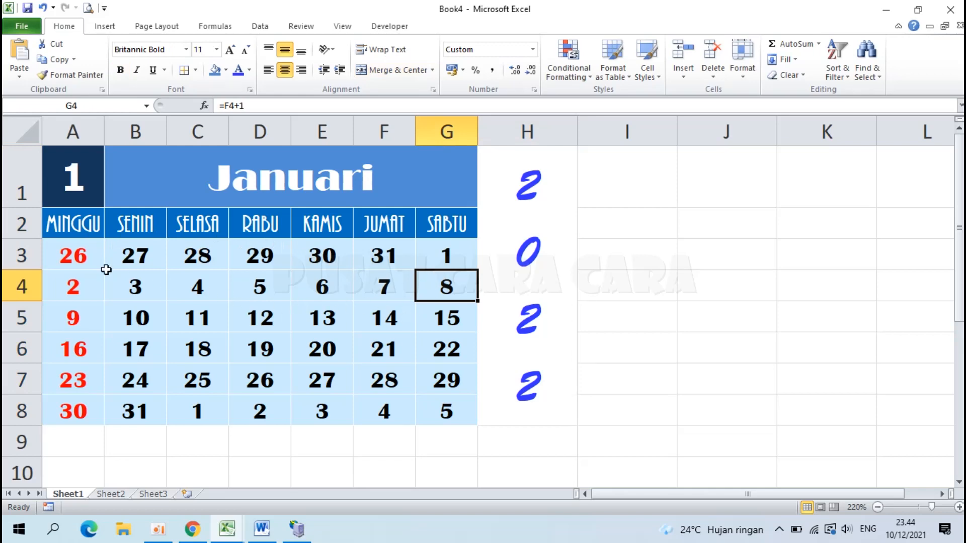
Step: Compare the out-of-month dates in A3:F3 and C8:G8 with their styling in the Contoh Kalender Excel workbook, returning to Book4
drag(69, 255, 378, 254)
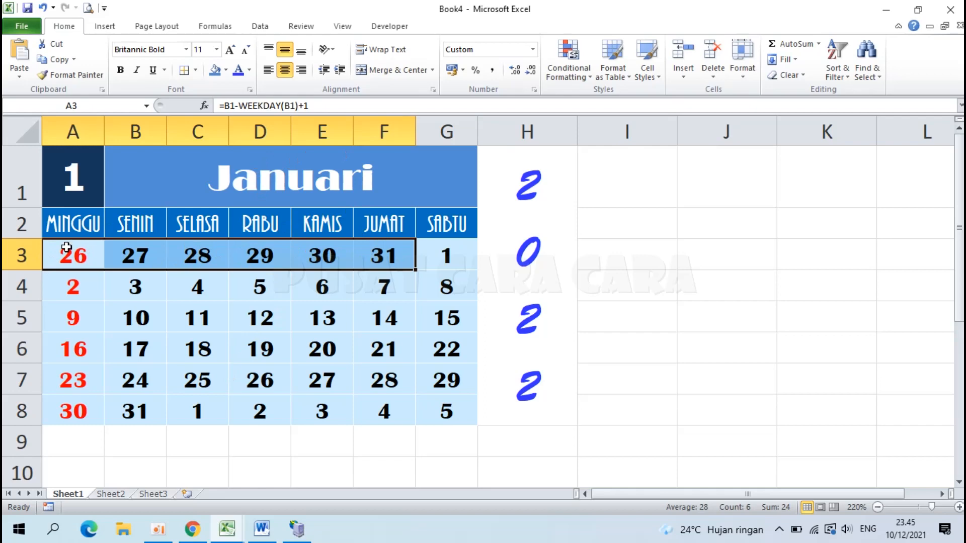
drag(69, 248, 377, 248)
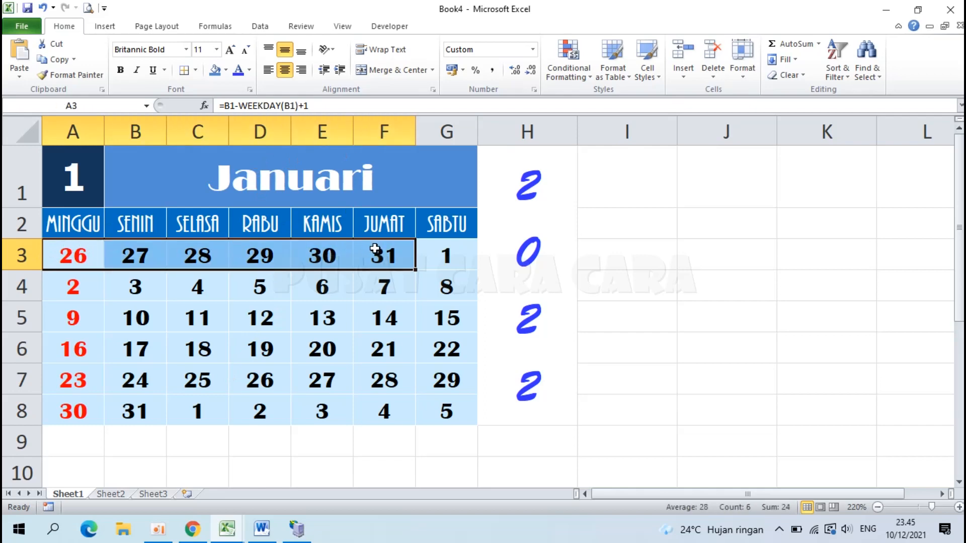
click(202, 413)
drag(203, 413, 431, 408)
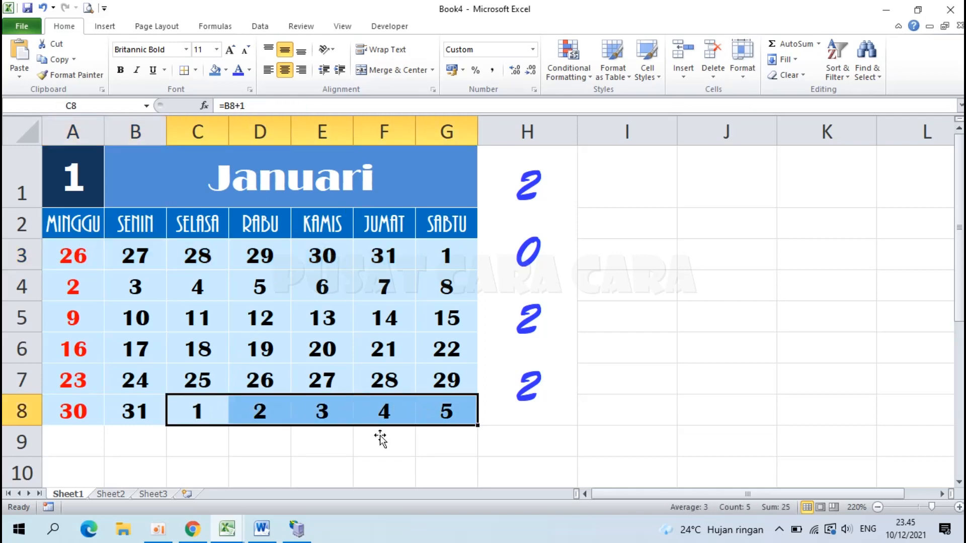
mouse_move(226, 528)
click(157, 474)
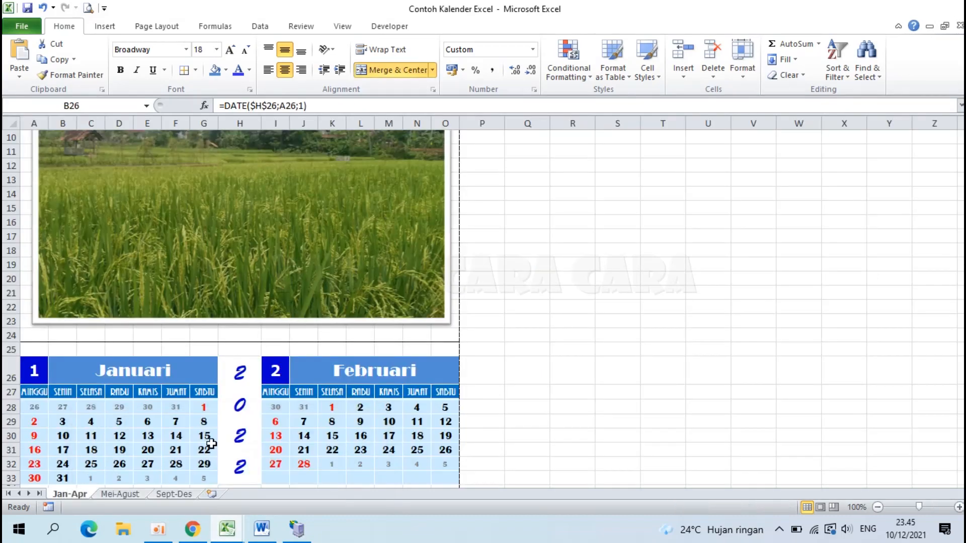
scroll(128, 407, down, 2)
ctrl+scroll(127, 401, up, 3)
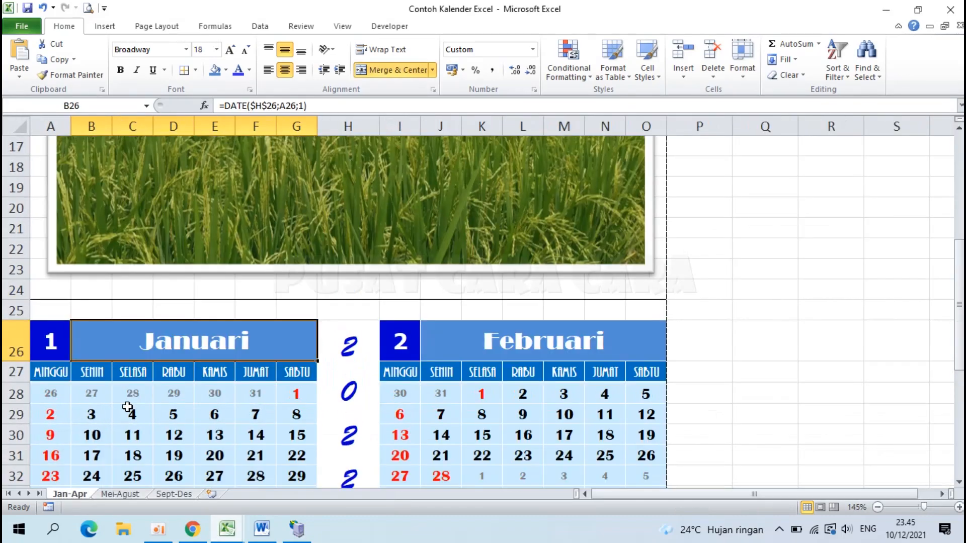
scroll(253, 377, down, 2)
drag(55, 271, 251, 270)
click(234, 531)
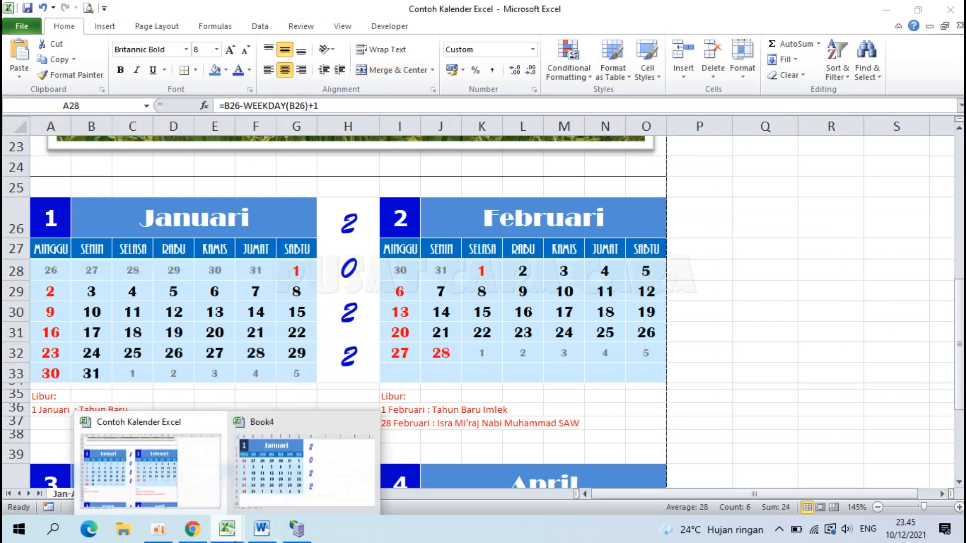
click(307, 468)
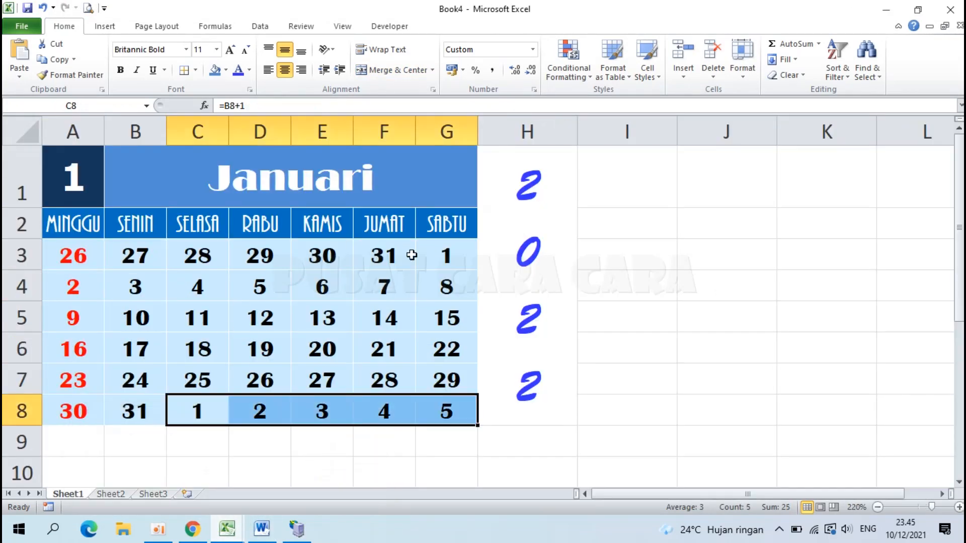
Step: Create a formula-based conditional formatting rule for the date grid A3:G8 with the formula =MONTH(A3)<>$A$1
click(485, 372)
click(74, 256)
drag(74, 256, 431, 403)
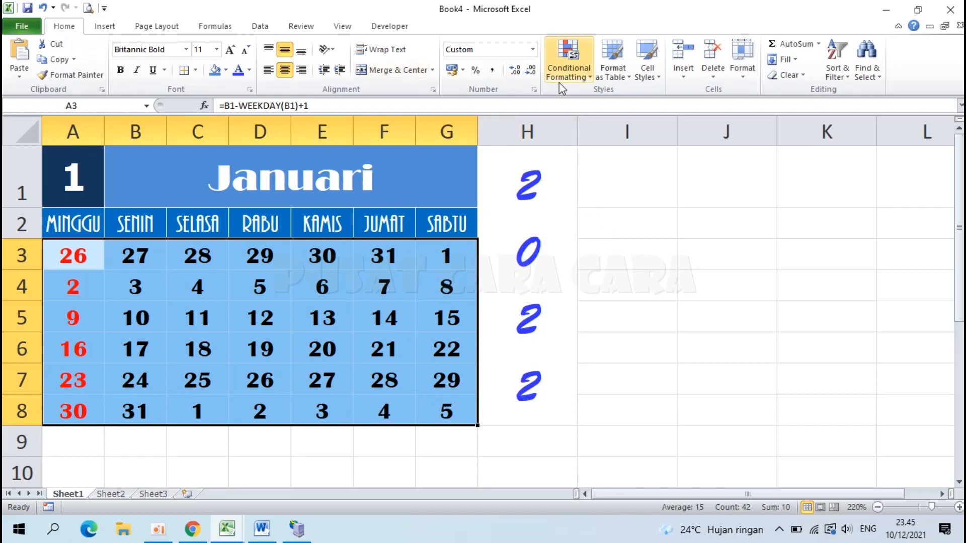
click(577, 77)
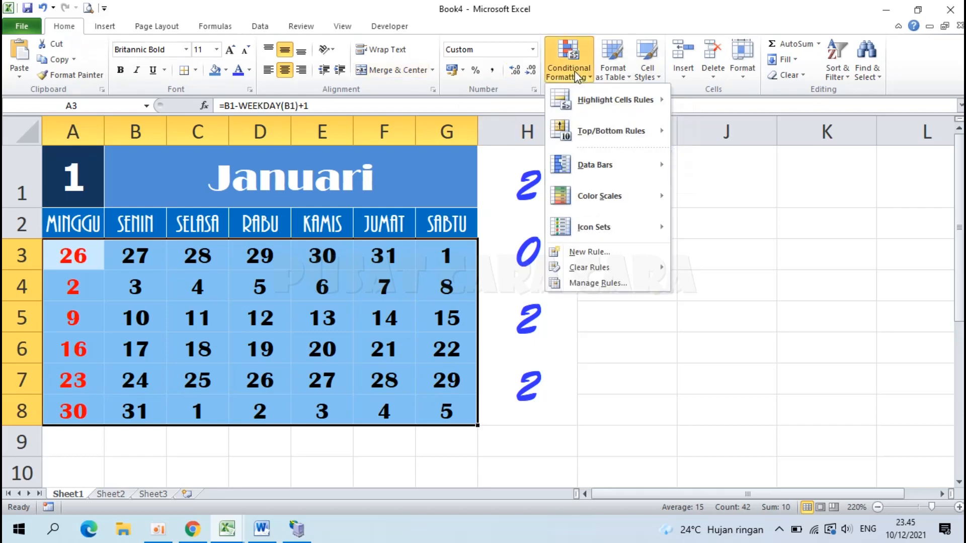
click(605, 258)
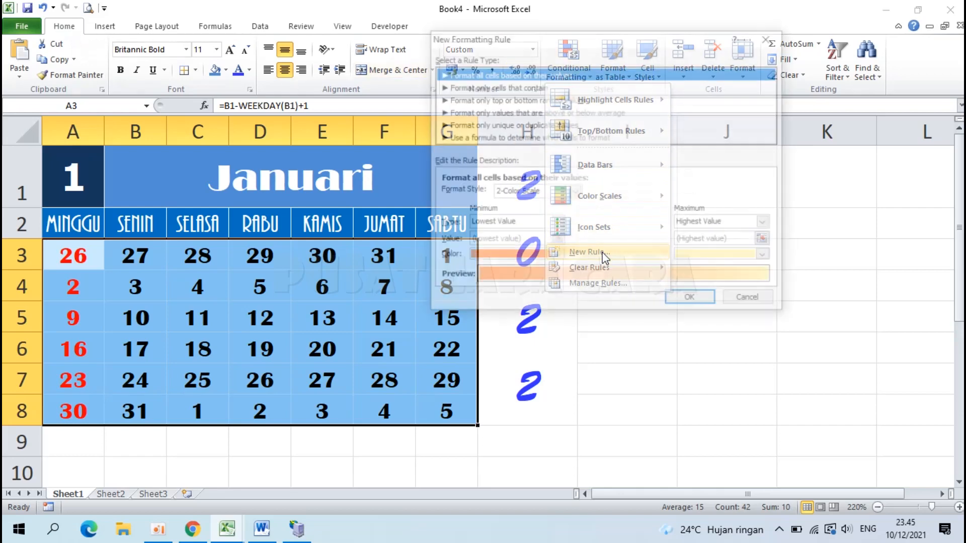
click(472, 138)
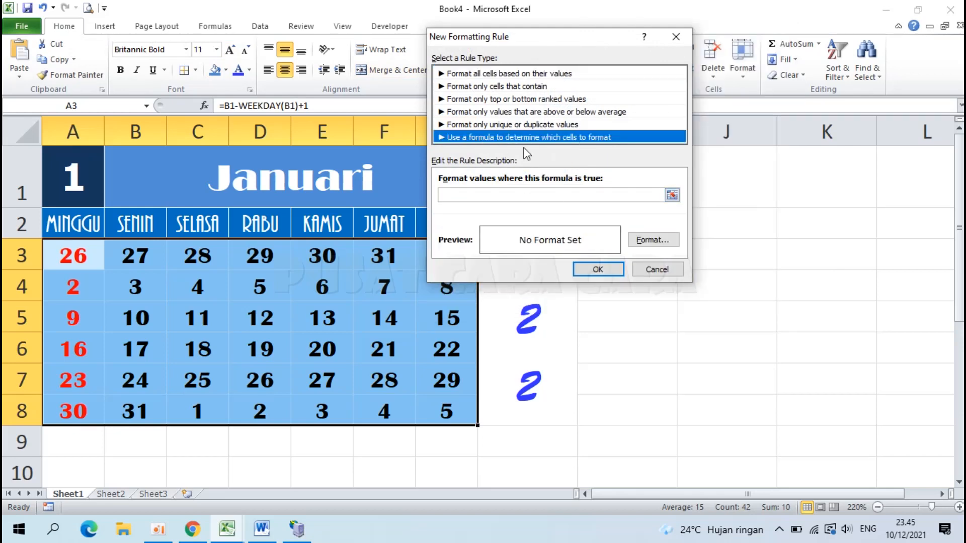
click(458, 195)
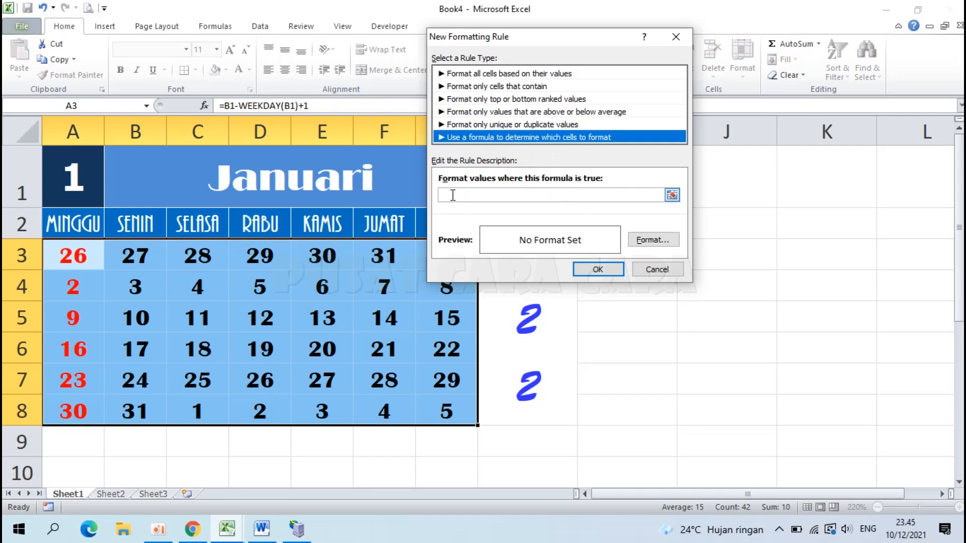
click(453, 195)
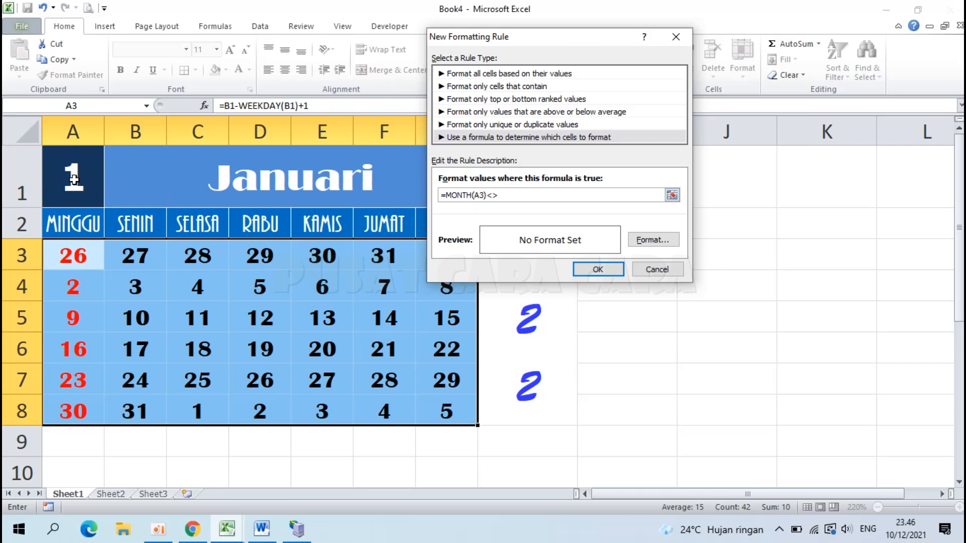
click(74, 180)
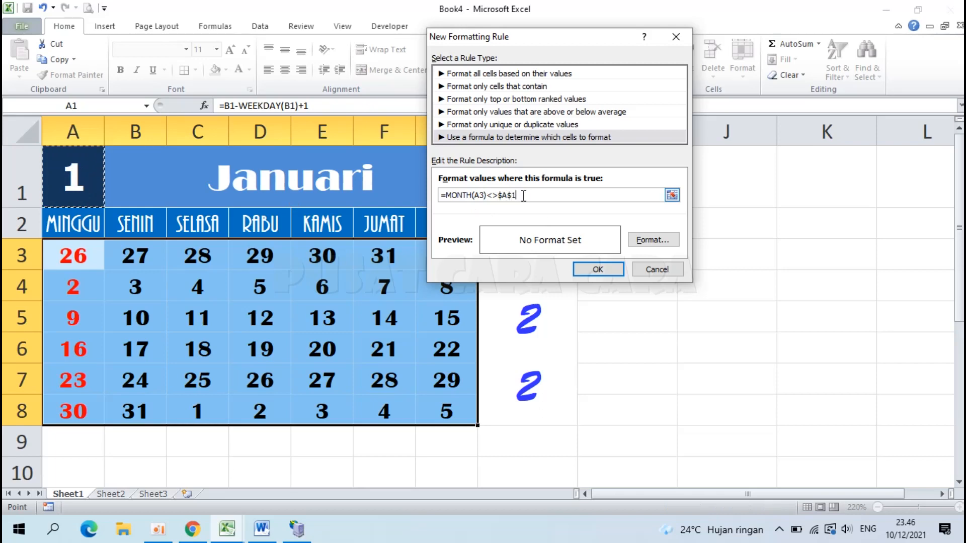
Step: Set the conditional formatting rule's font color to a light gray theme shade and apply the rule to A3:G8
click(657, 241)
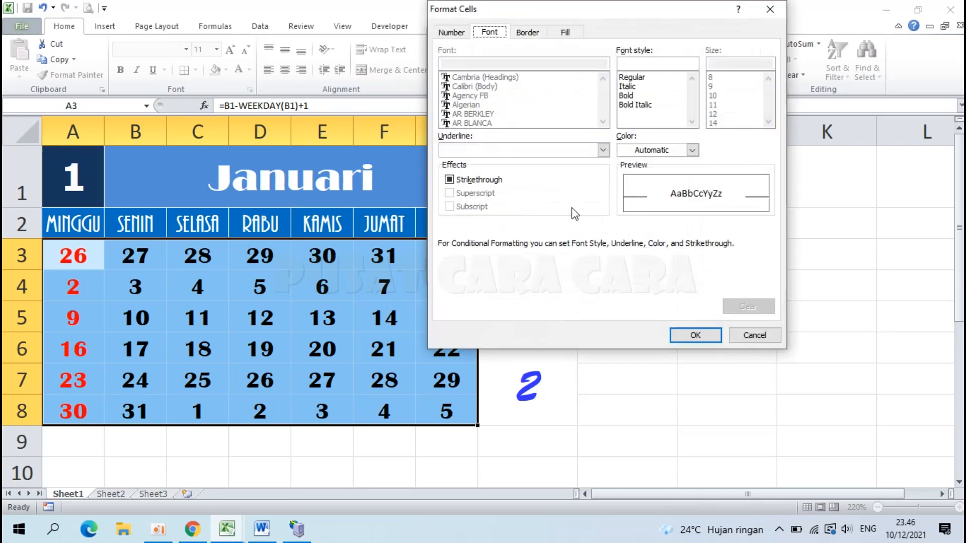
click(667, 150)
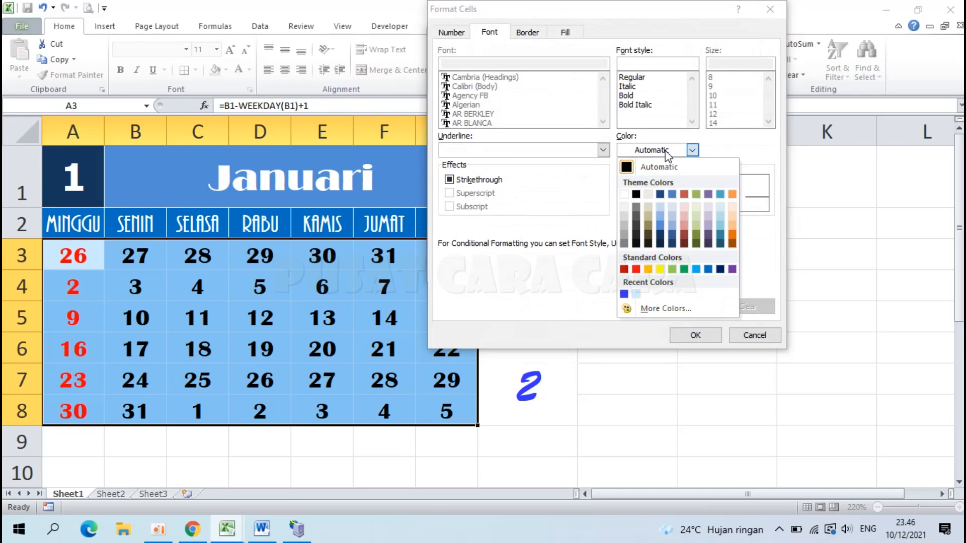
click(625, 227)
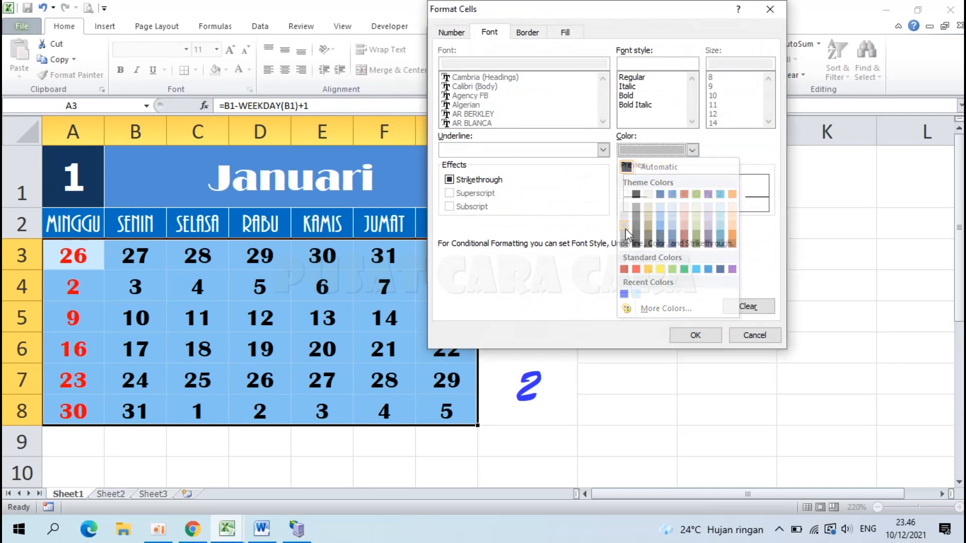
click(691, 334)
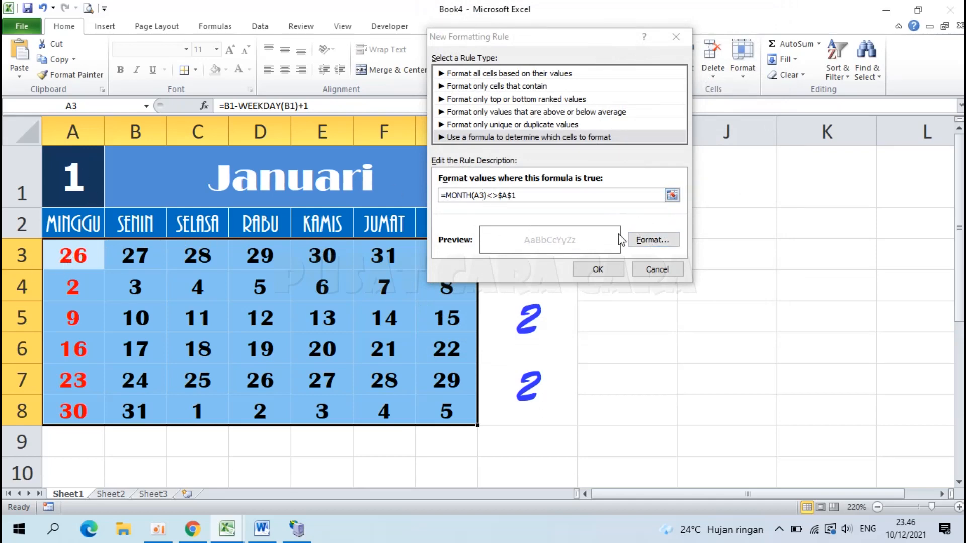
click(598, 270)
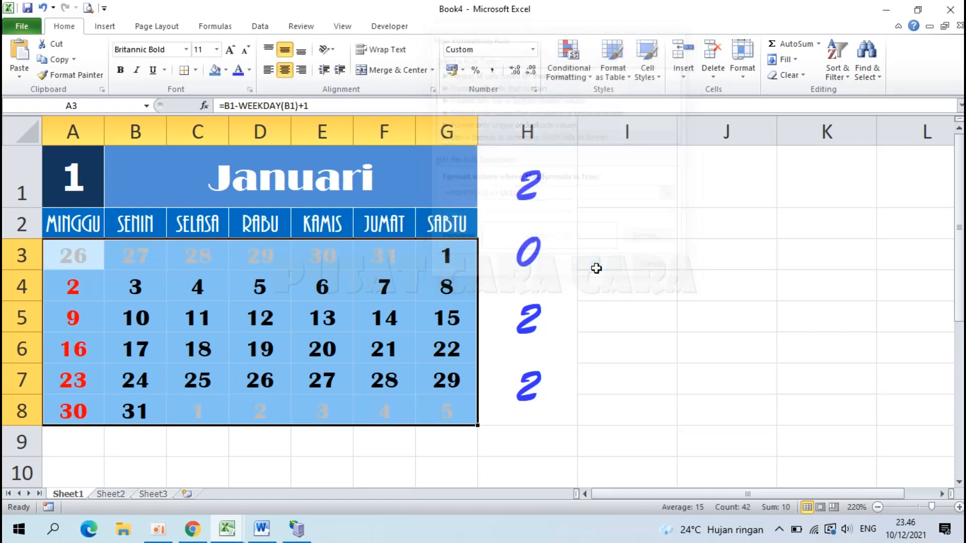
click(188, 304)
click(554, 414)
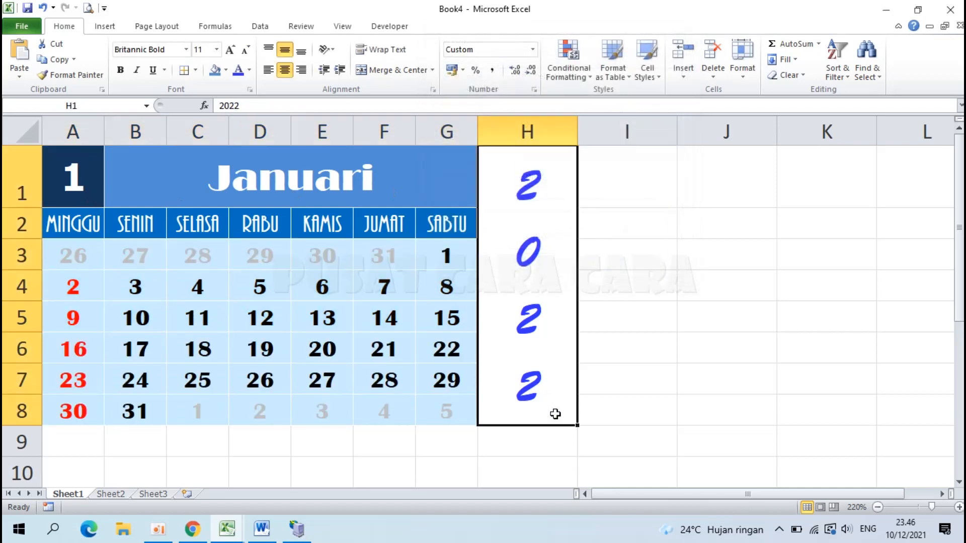
Step: Set the font size of the out-of-month dates in A3:F3 and C8:G8 to 8
drag(77, 258, 369, 250)
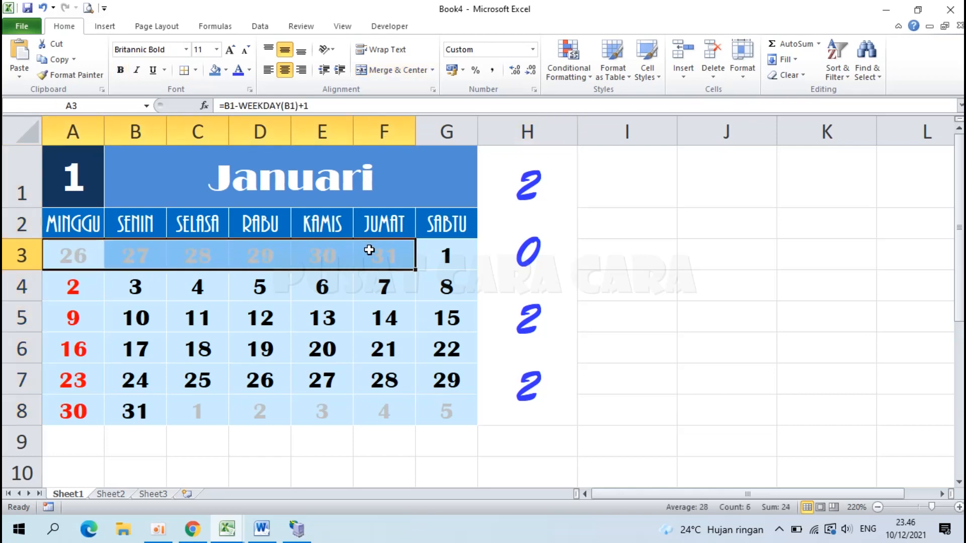
click(216, 49)
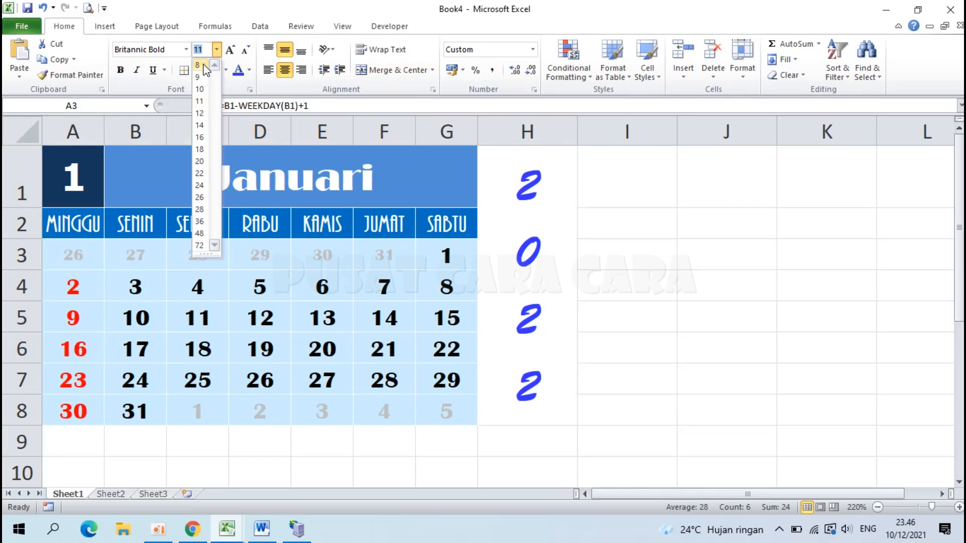
click(199, 65)
drag(201, 405, 425, 412)
click(216, 49)
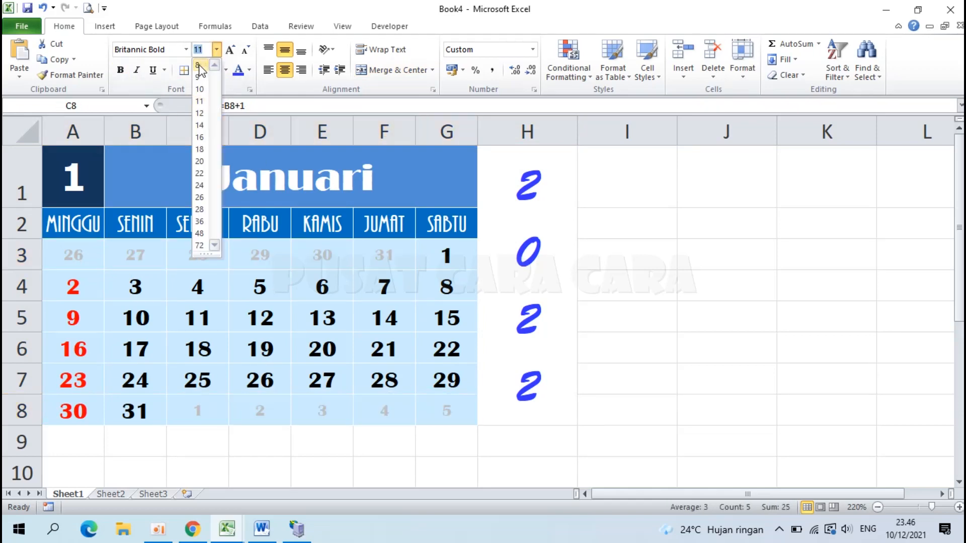
click(199, 65)
click(449, 434)
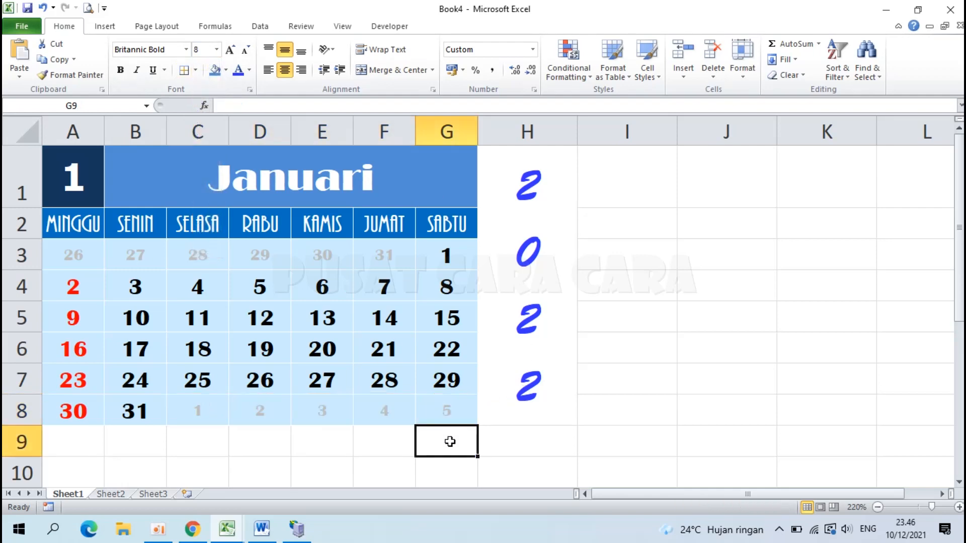
Step: Examine the holiday notes below January in the Contoh Kalender Excel workbook, in A35 and A36, and return to Book4
mouse_move(225, 538)
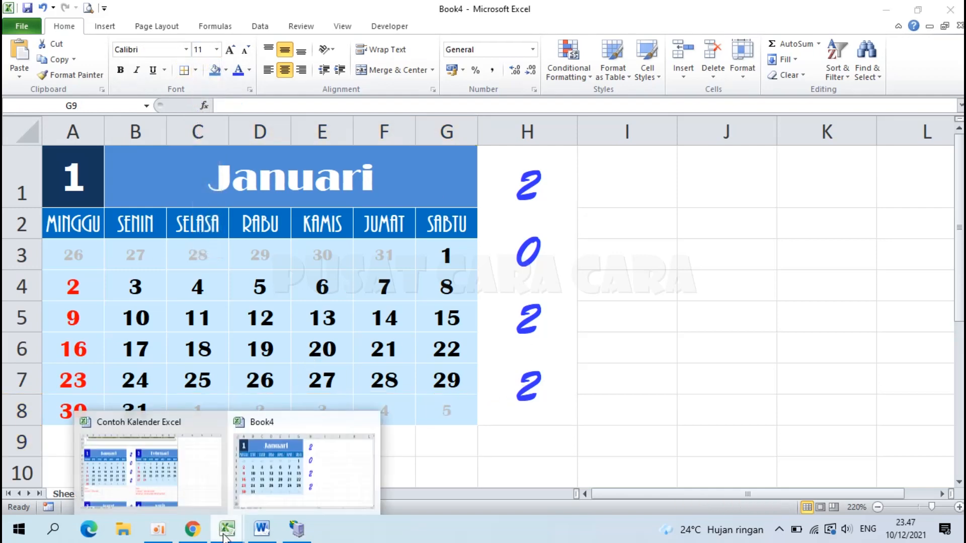
click(148, 455)
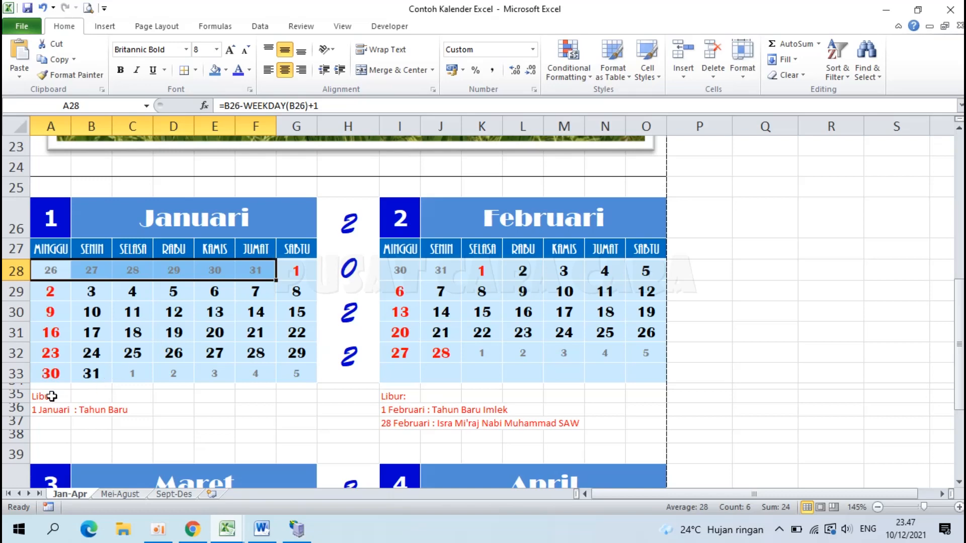
click(45, 397)
click(47, 411)
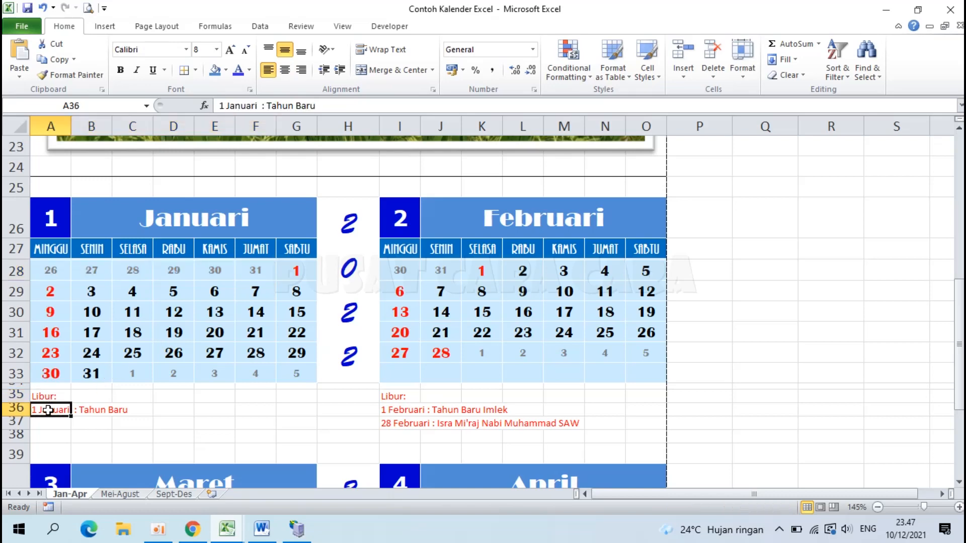
mouse_move(226, 531)
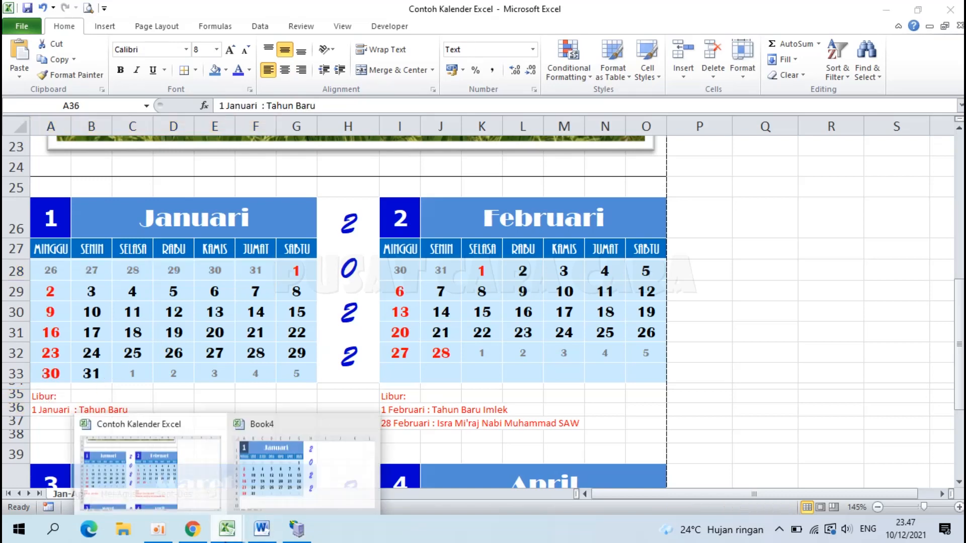
click(261, 468)
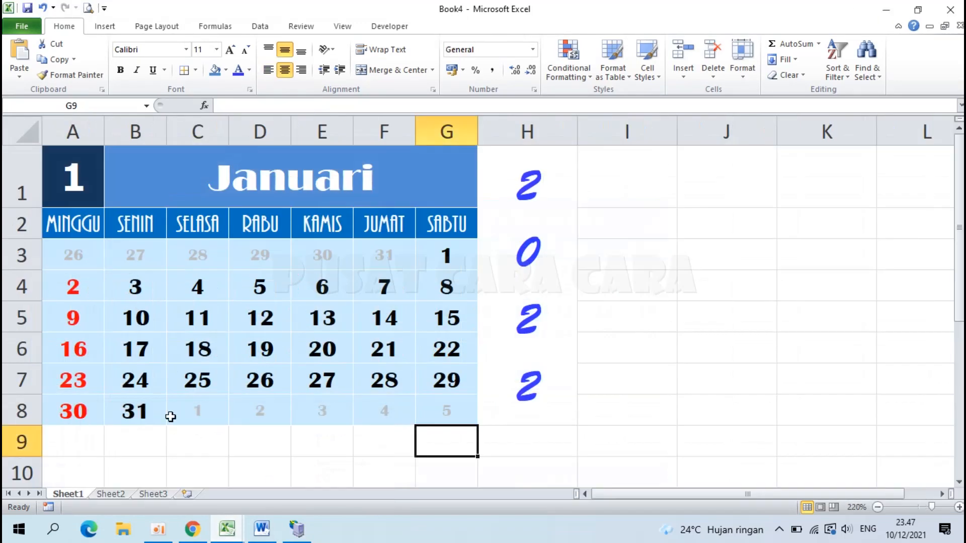
Step: Set the height of row 9, directly below the January calendar, to 5
scroll(21, 441, down, 2)
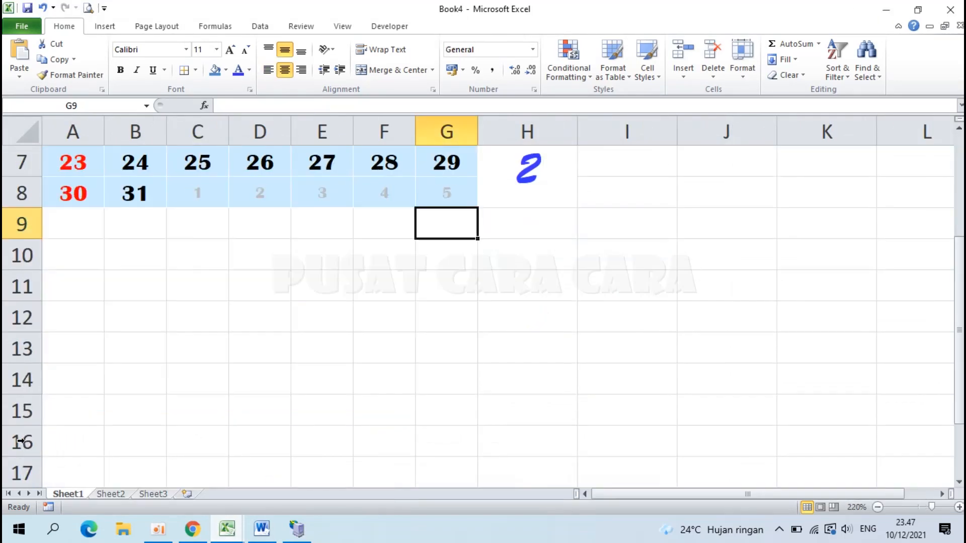
right_click(22, 225)
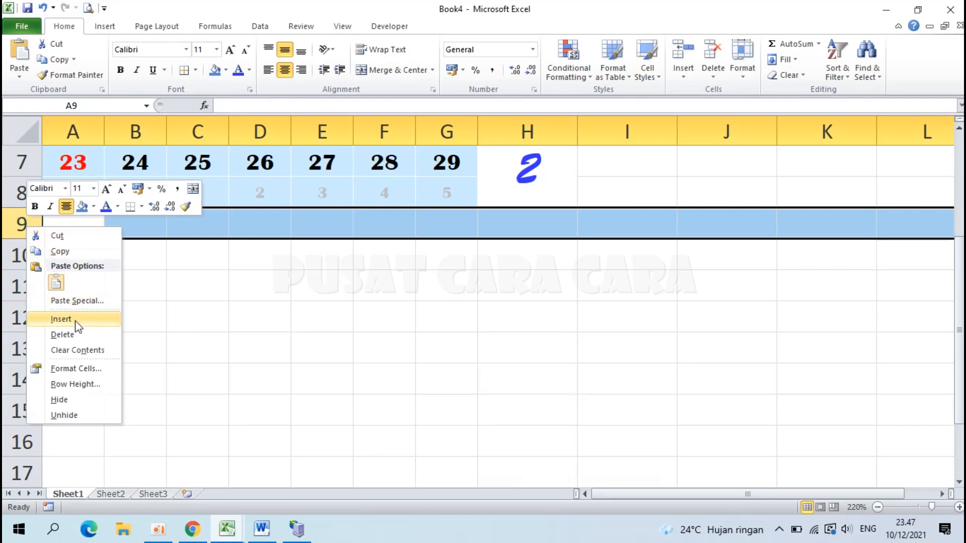
click(74, 386)
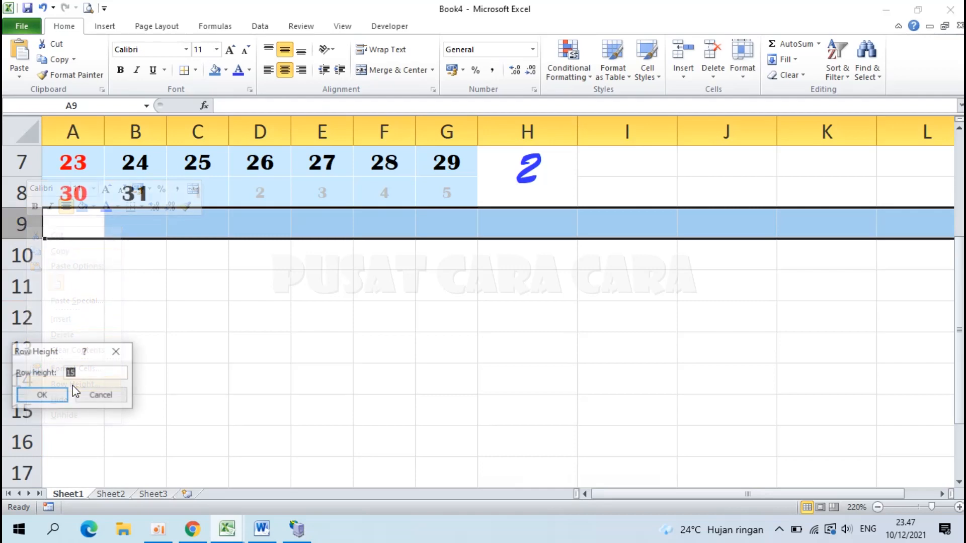
text(5)
key(Return)
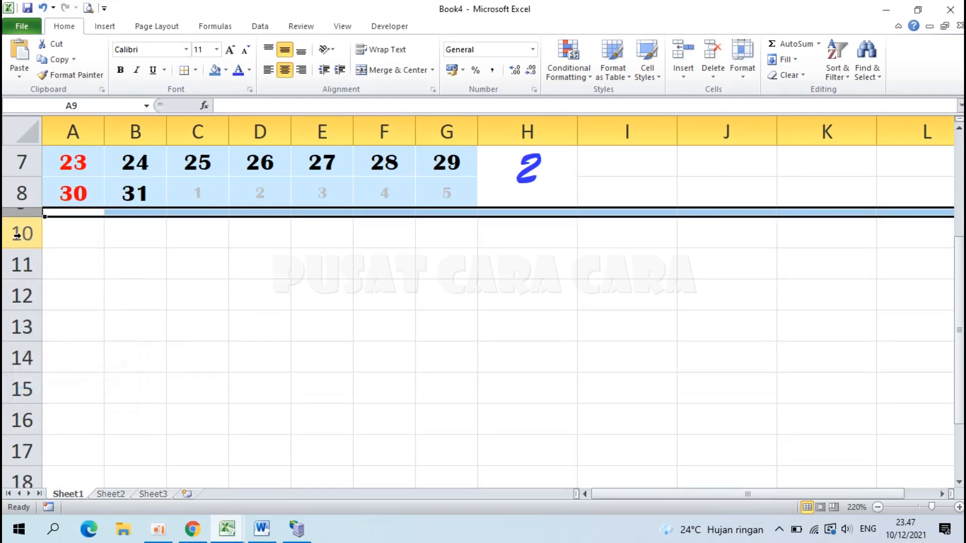
Step: Set the height of rows 10 to 13 to 10 for the holiday notes
drag(17, 235, 17, 324)
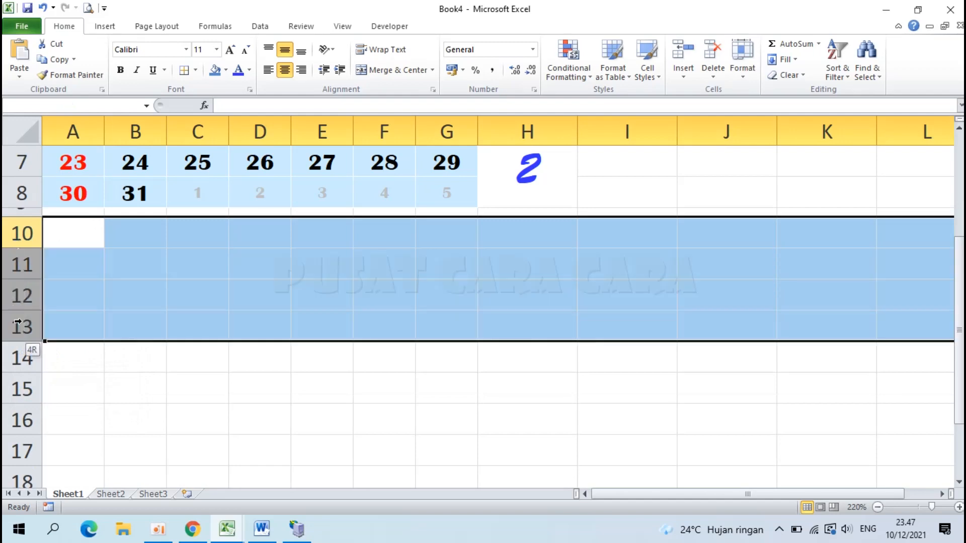
mouse_move(16, 325)
mouse_down()
mouse_move(21, 234)
mouse_move(20, 324)
mouse_up()
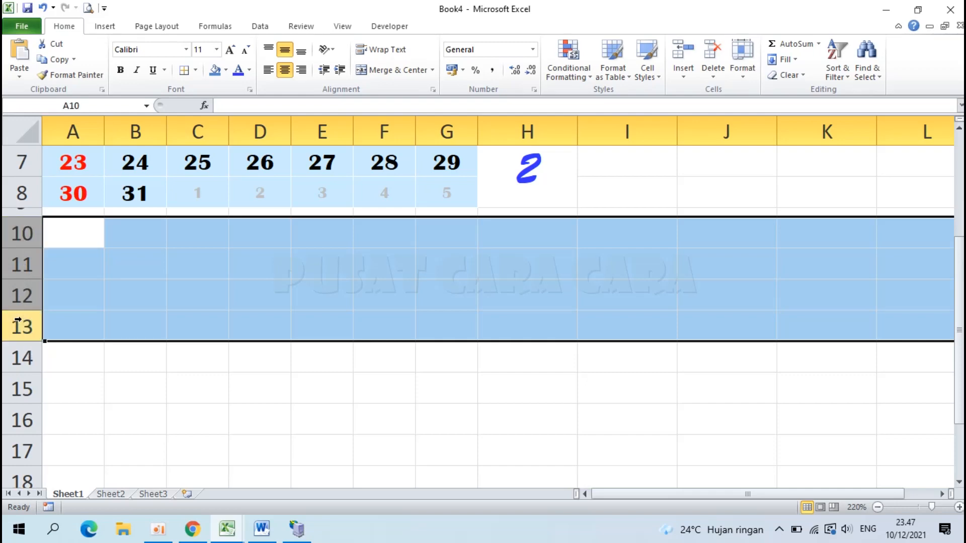
right_click(19, 294)
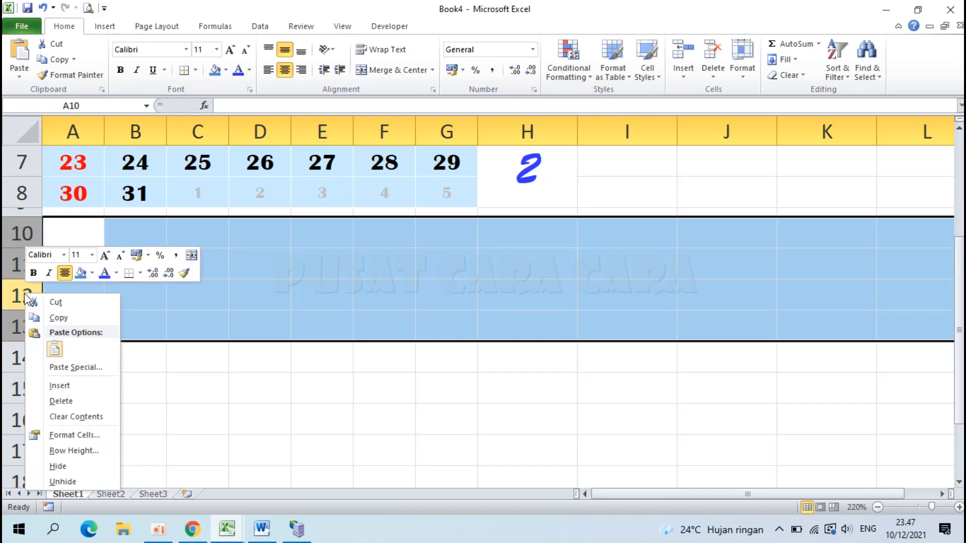
click(77, 451)
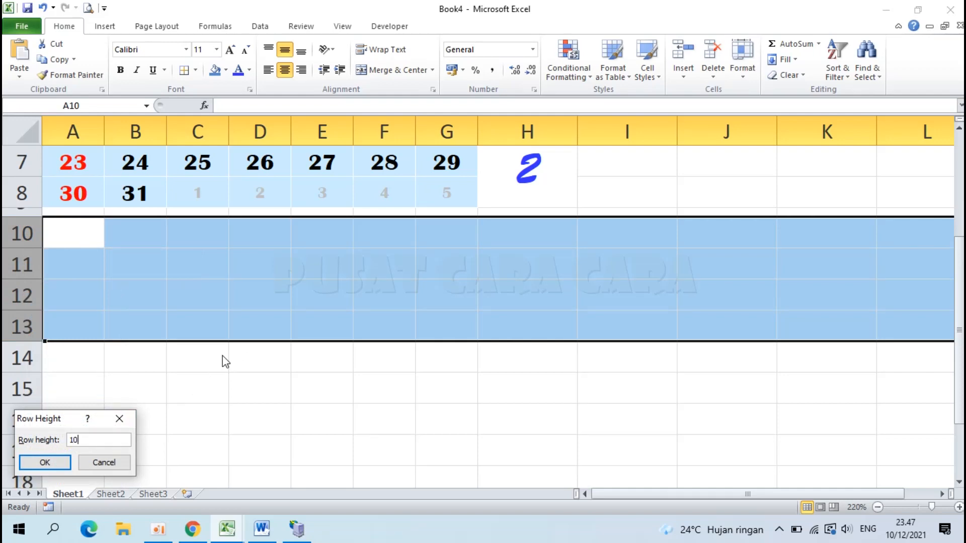
text(10)
key(Return)
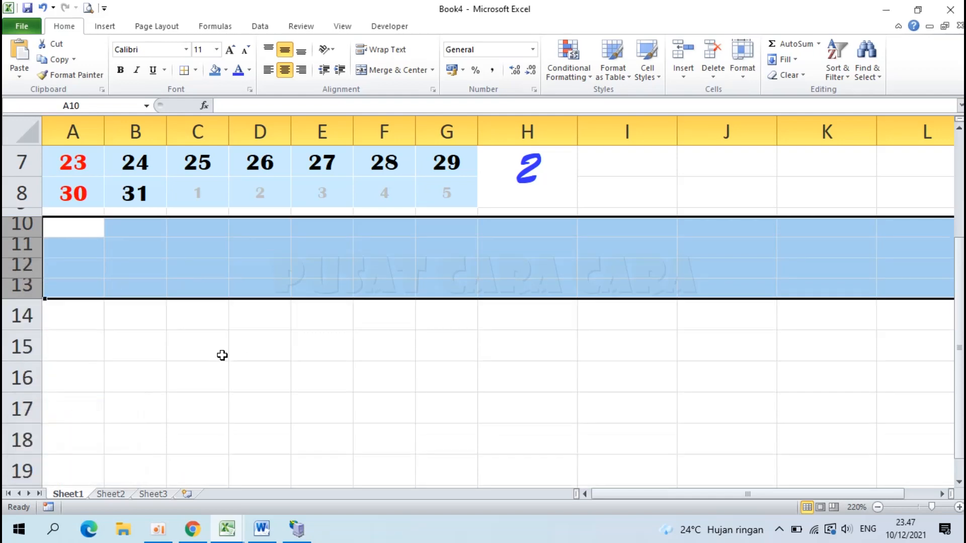
Step: Enter the heading "Libur :" in A10 and set the font color of the notes area A10:G13 to standard red
click(89, 229)
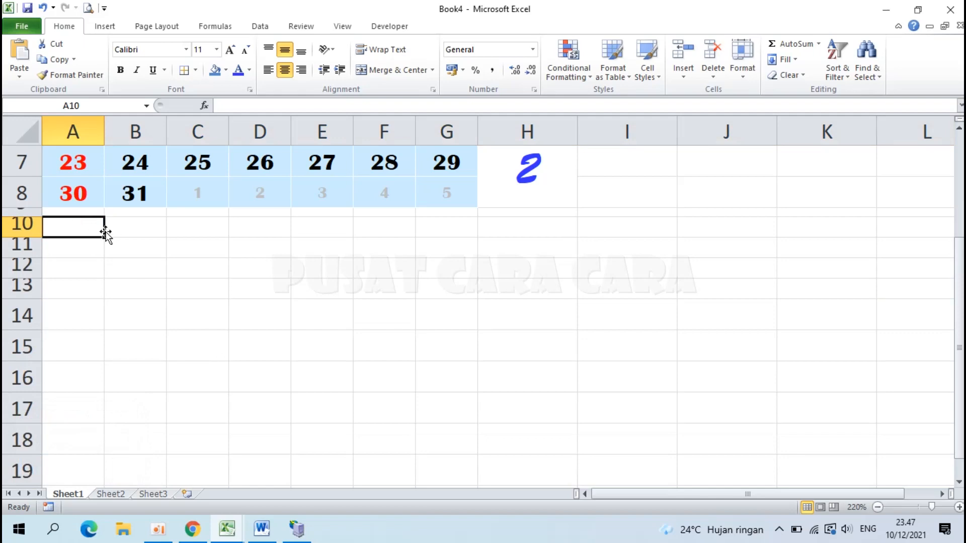
text(Libur)
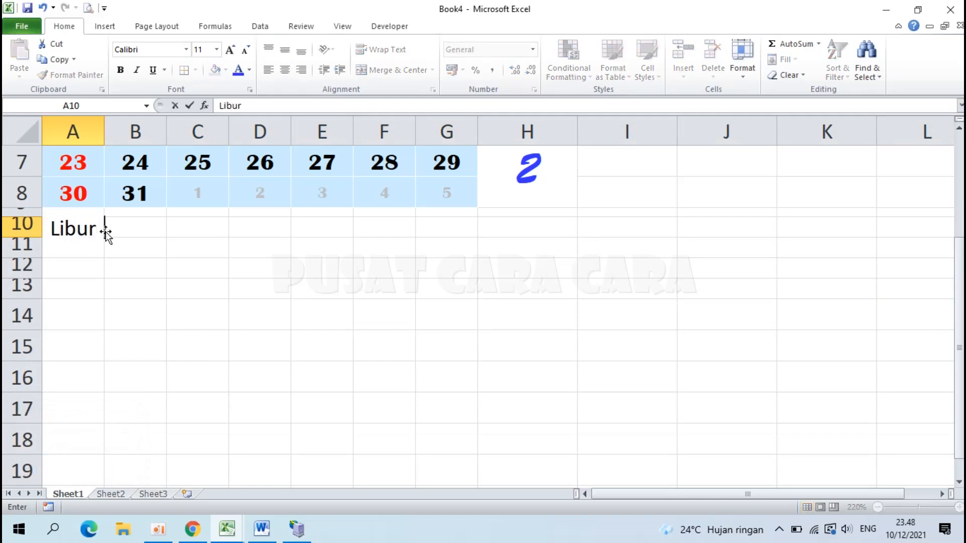
text( :)
key(Return)
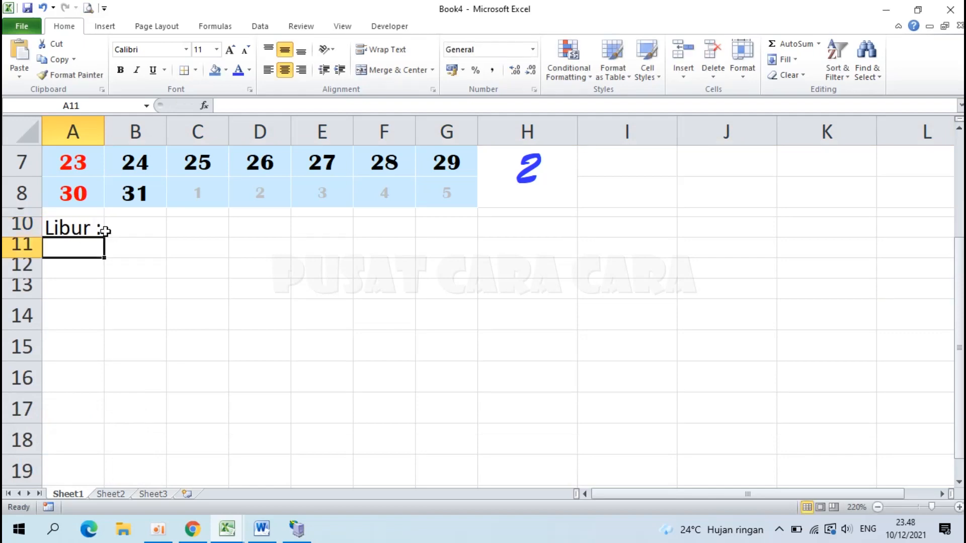
drag(88, 227, 430, 288)
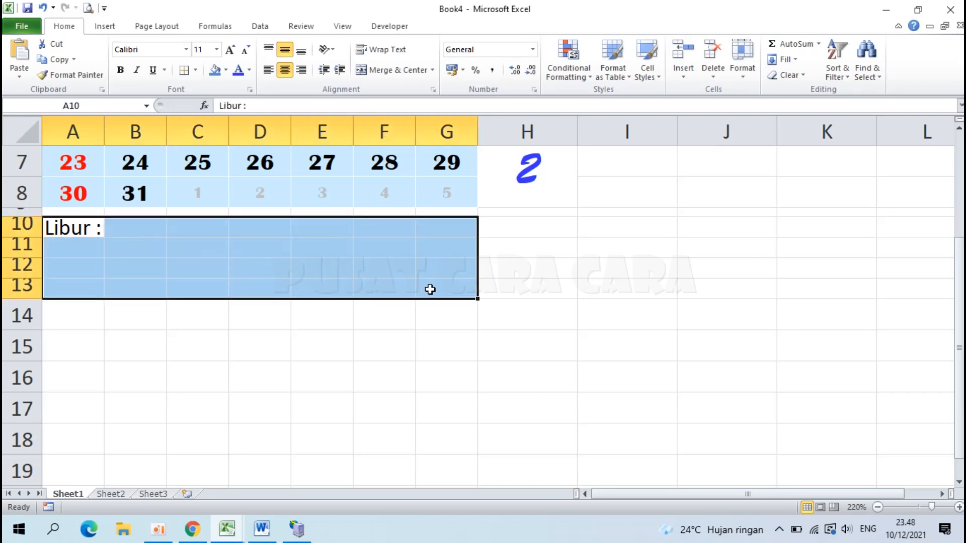
click(252, 71)
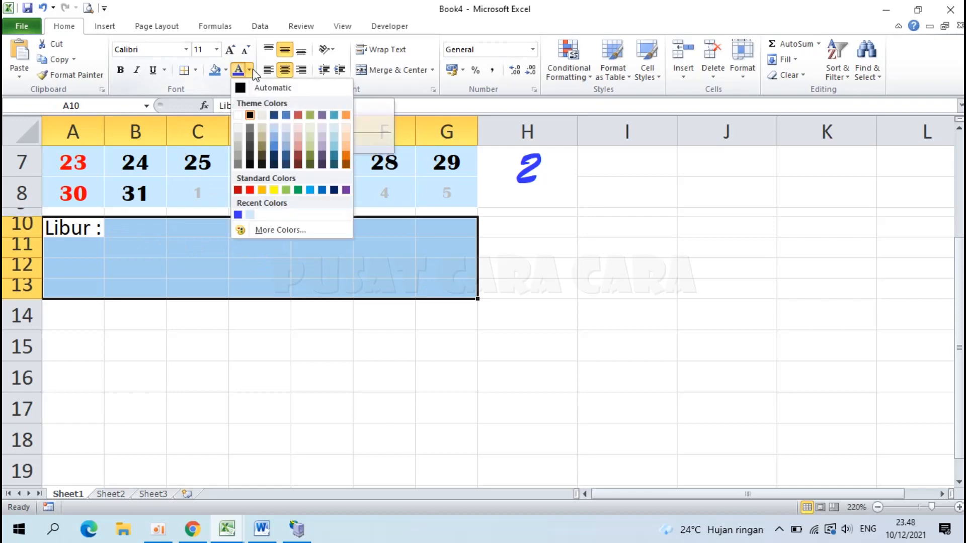
click(251, 190)
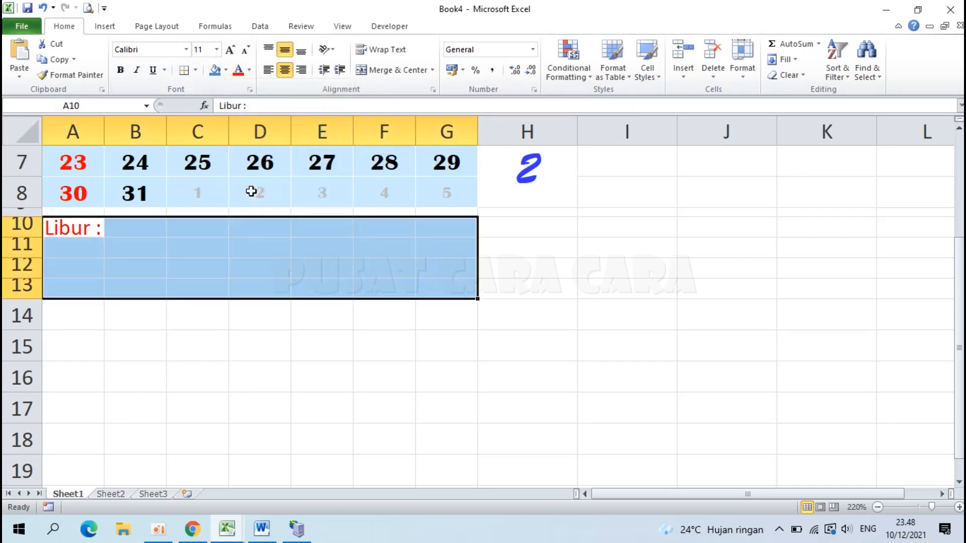
Step: Enter the holiday note "1 Januari : Tahun Baru Masehi" in A11, below the "Libur :" heading
click(68, 247)
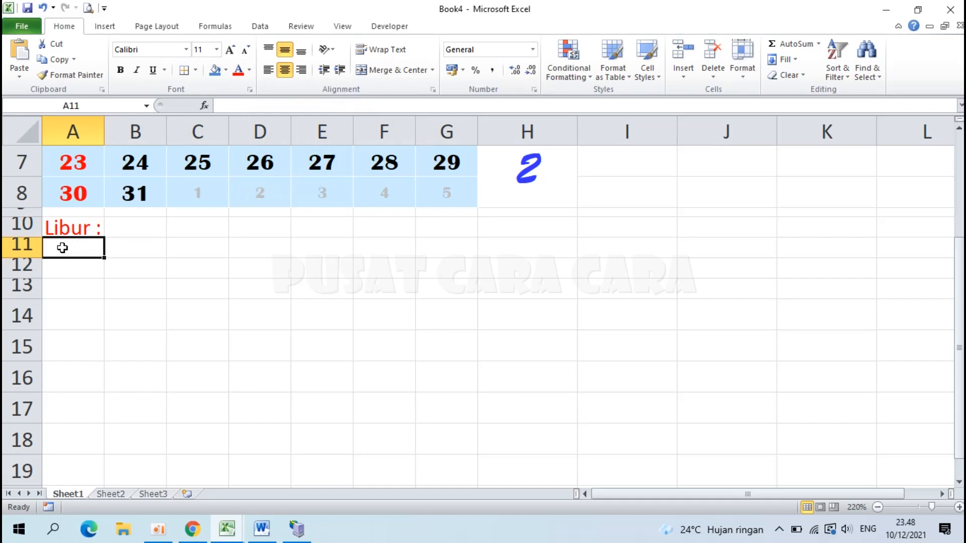
scroll(62, 248, up, 2)
scroll(68, 248, down, 3)
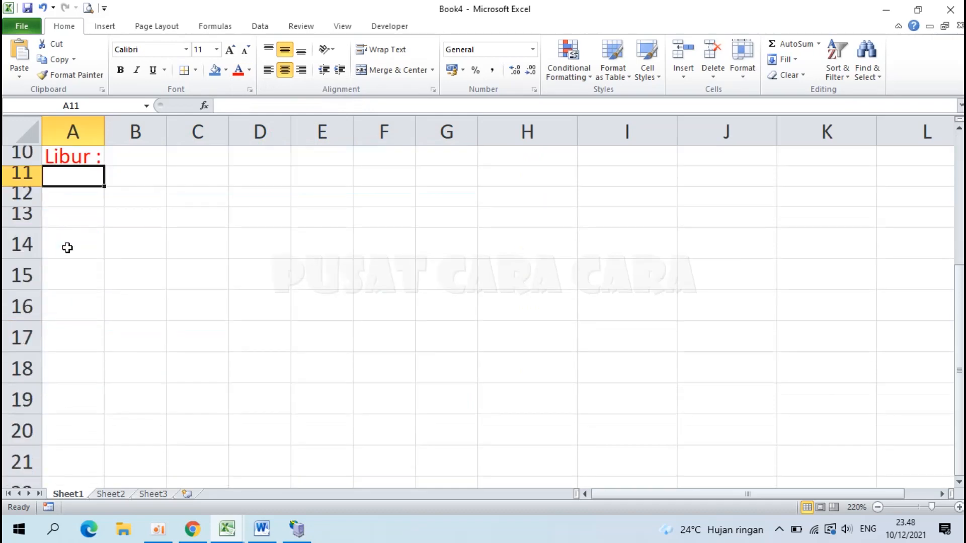
scroll(68, 249, up, 1)
text(1)
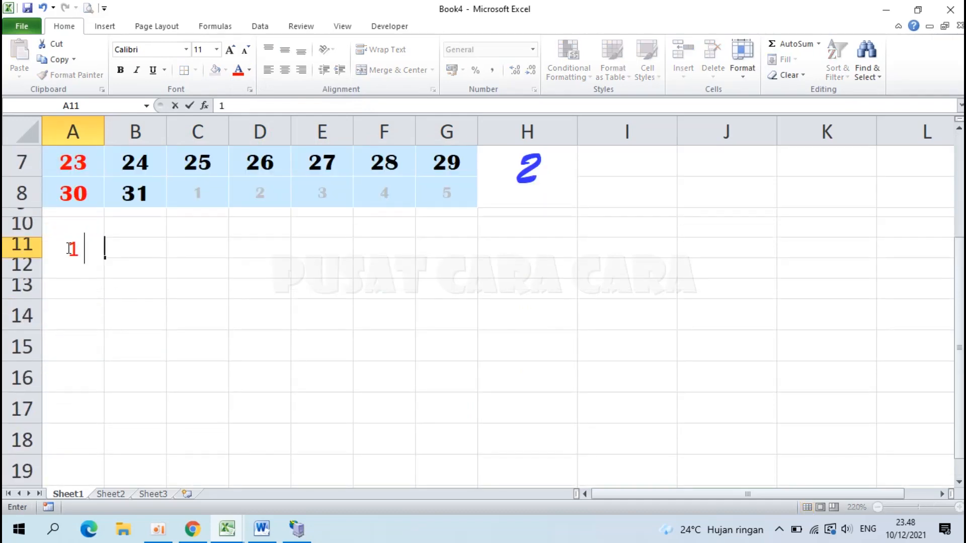
text( Januari : Tahun)
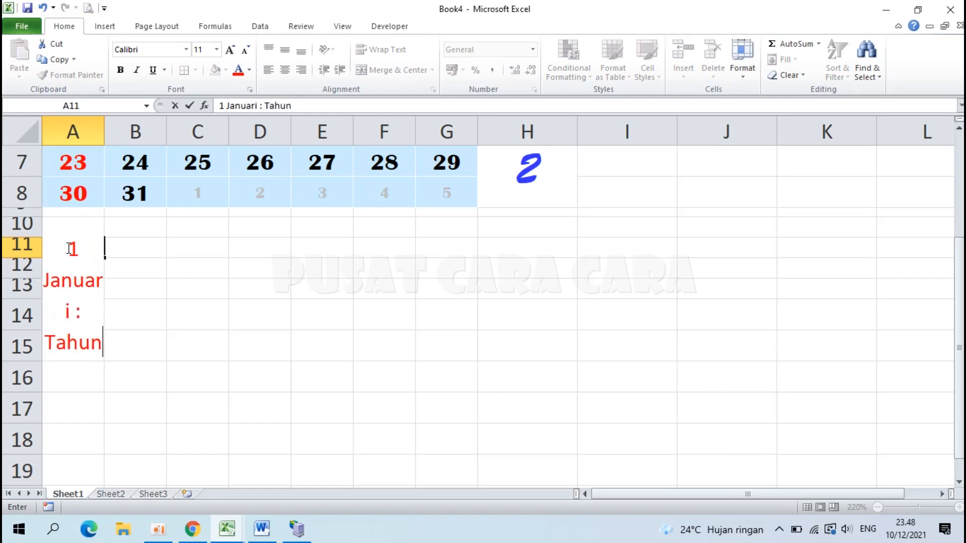
text( Baru Masehi)
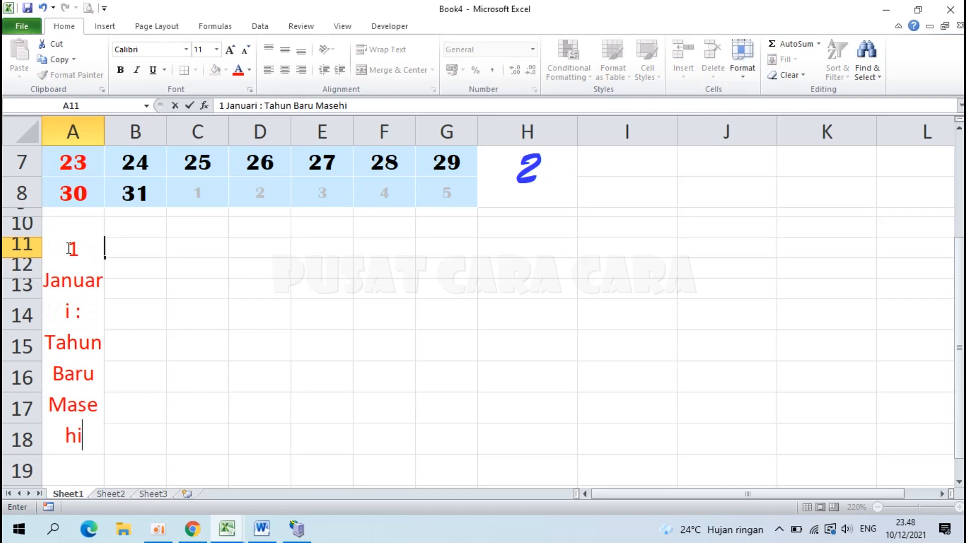
key(Return)
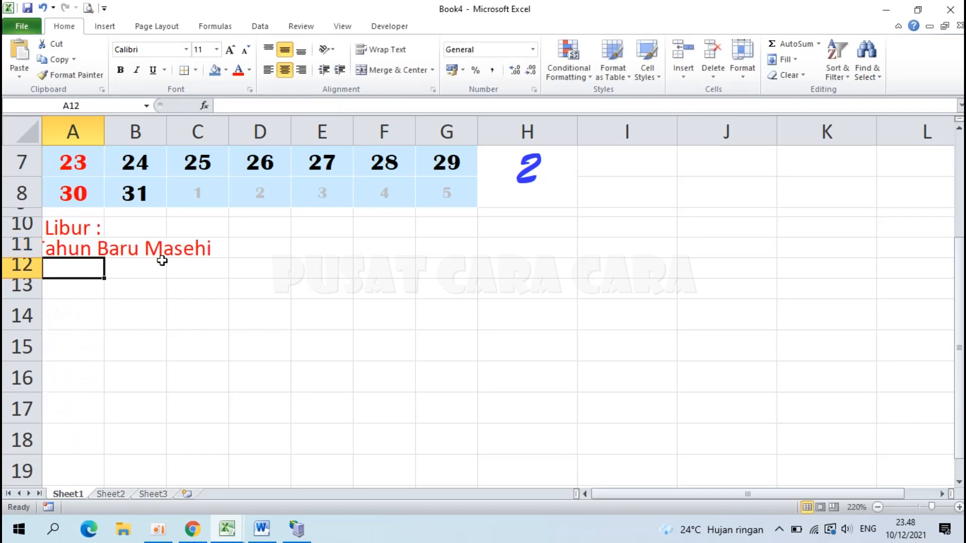
Step: Left-align the holiday notes area A10:G13
drag(82, 246, 262, 105)
click(167, 341)
scroll(167, 342, down, 1)
drag(83, 322, 425, 381)
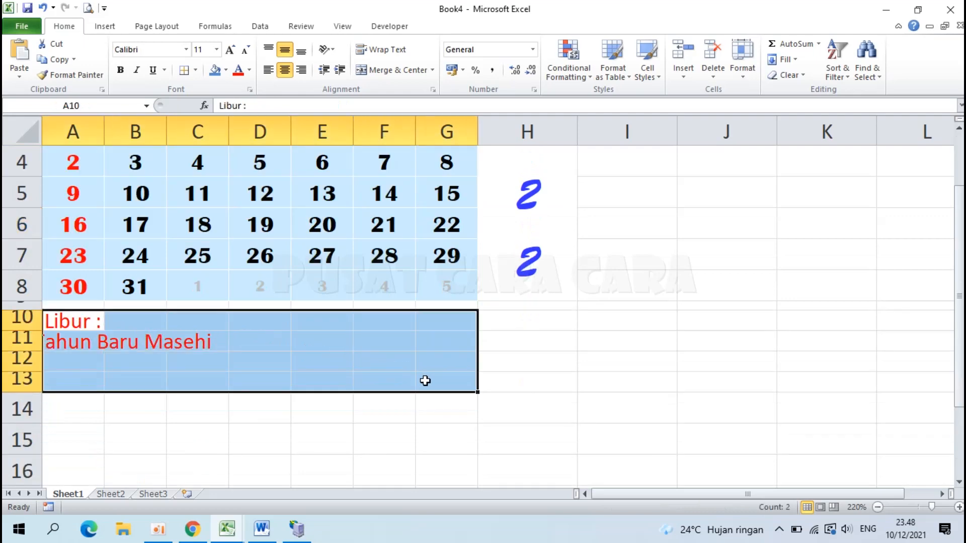
click(269, 73)
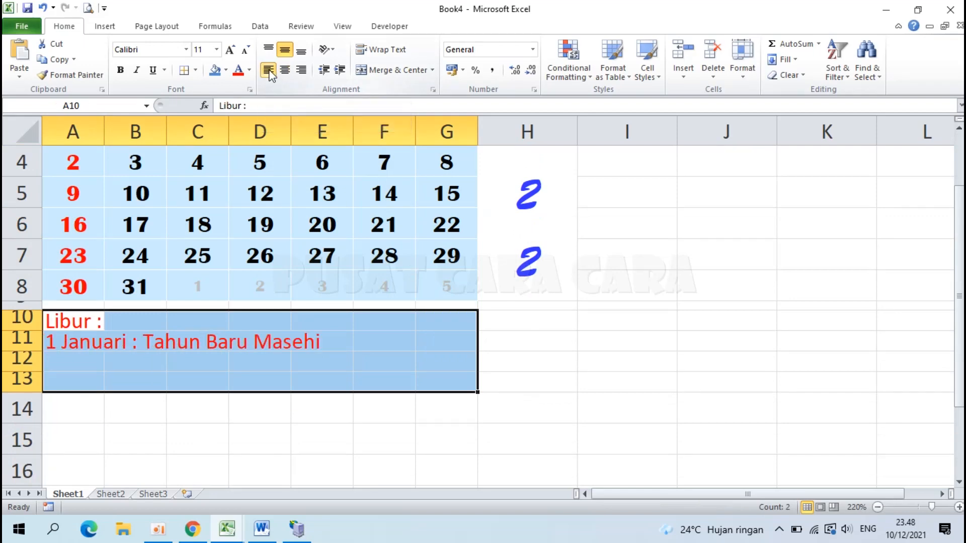
click(183, 345)
scroll(183, 345, up, 1)
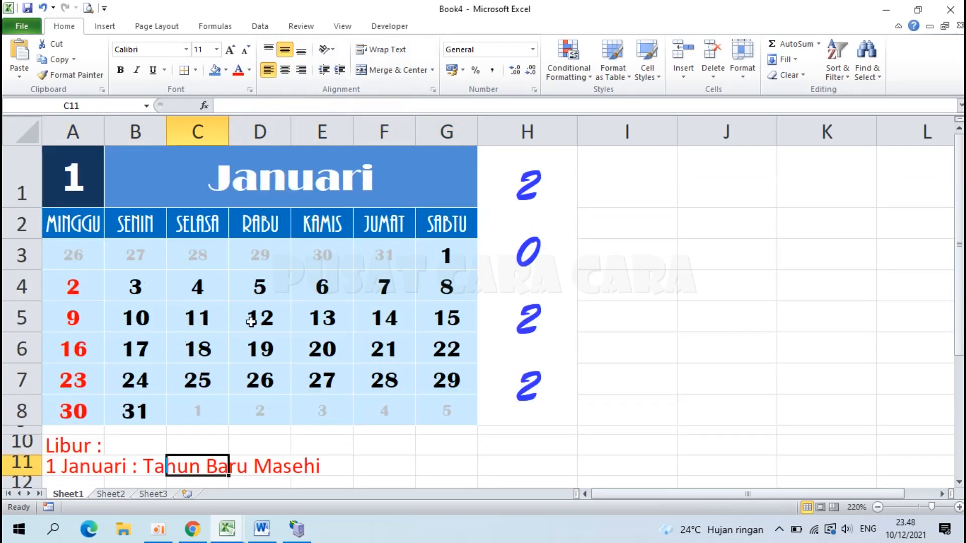
click(435, 257)
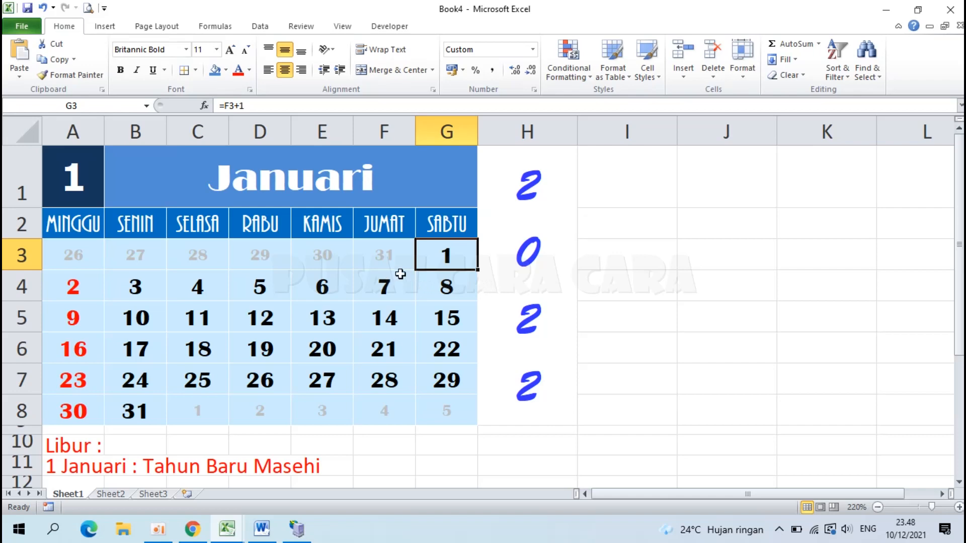
click(623, 183)
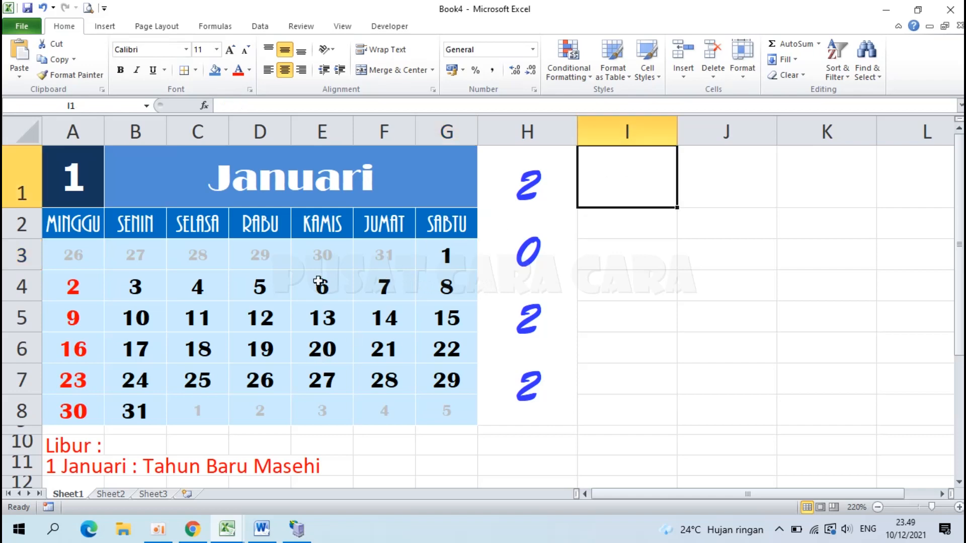
Step: Copy the January calendar columns A to G and paste them starting at column I
scroll(318, 282, down, 2)
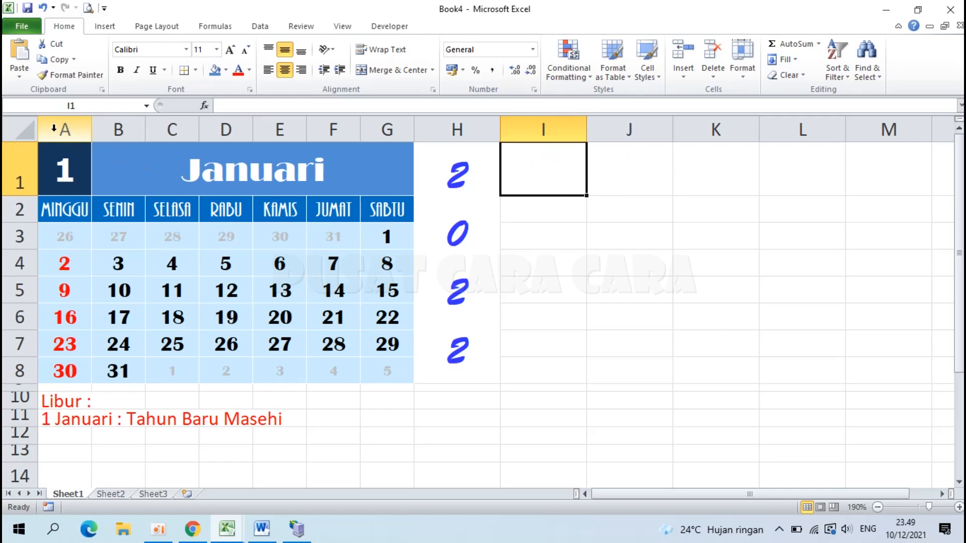
drag(63, 128, 405, 122)
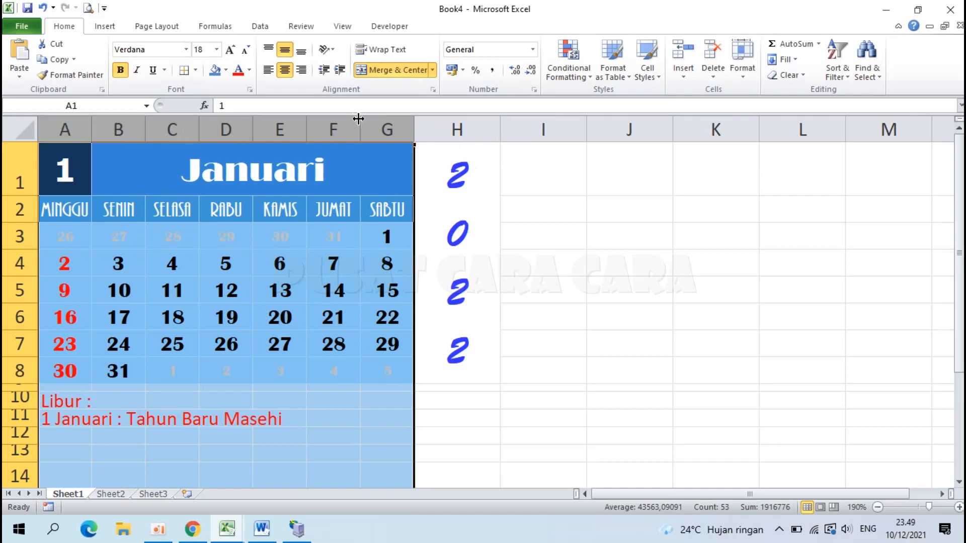
click(58, 59)
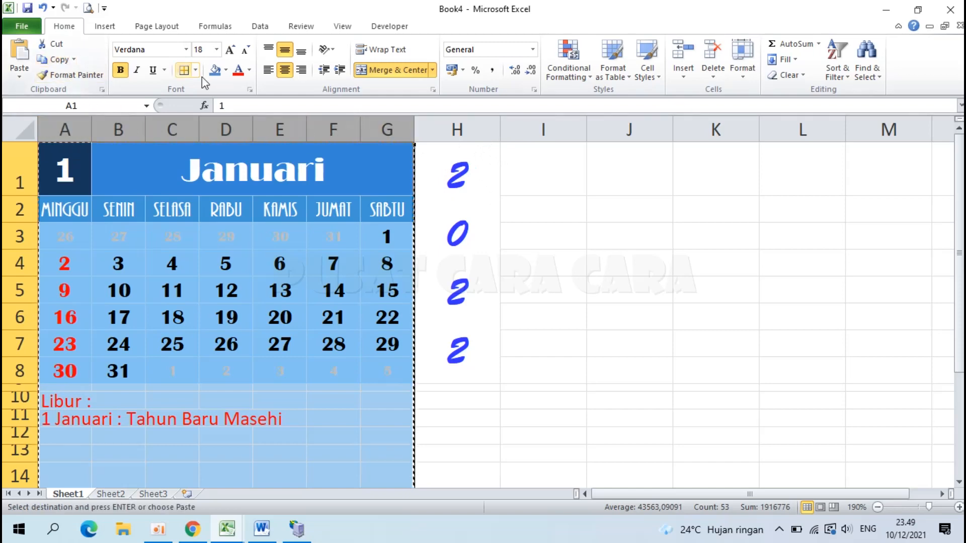
click(547, 130)
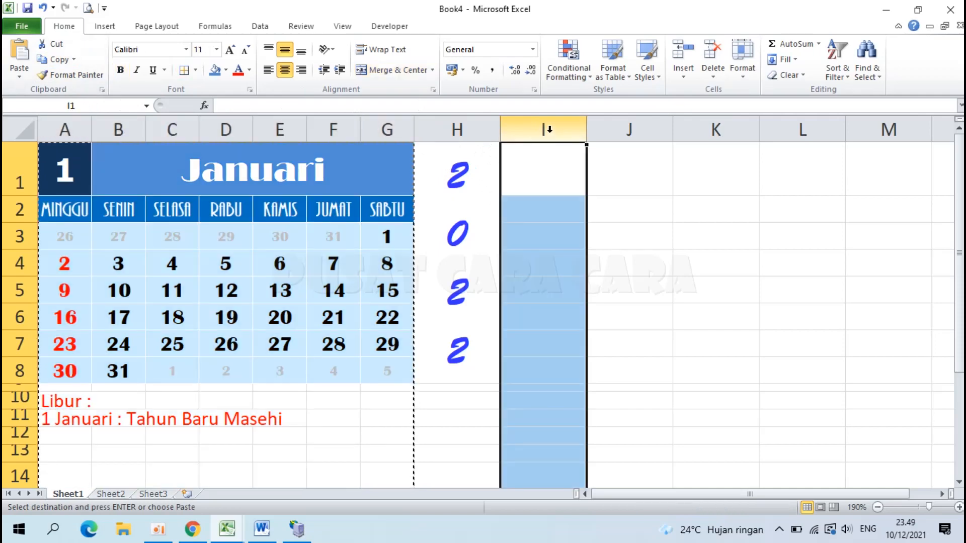
click(19, 53)
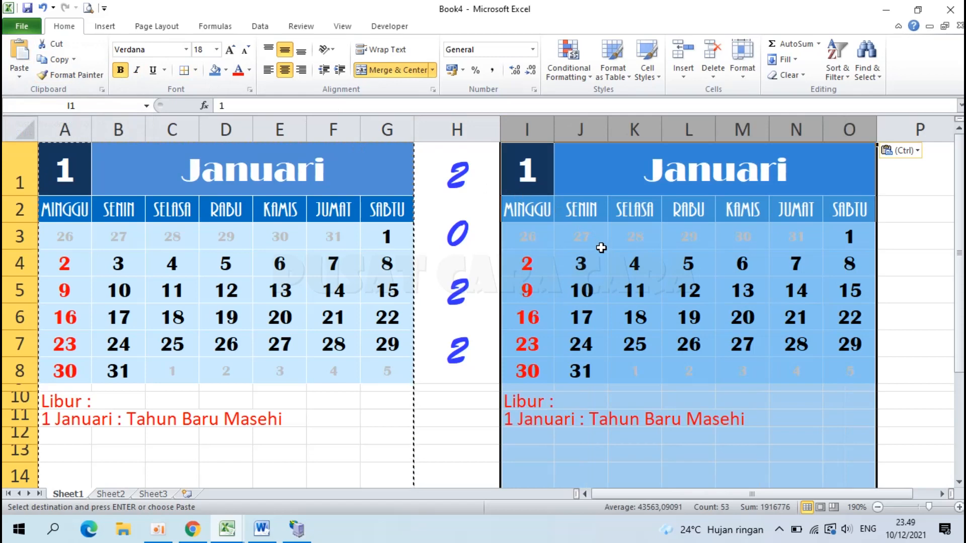
Step: Change the copied calendar's month number in I1 to 2
click(531, 166)
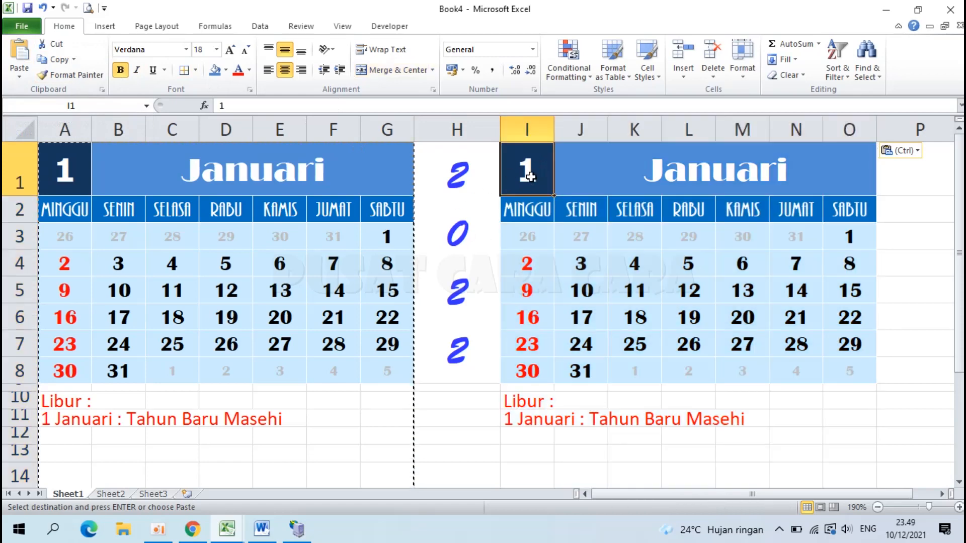
text(2)
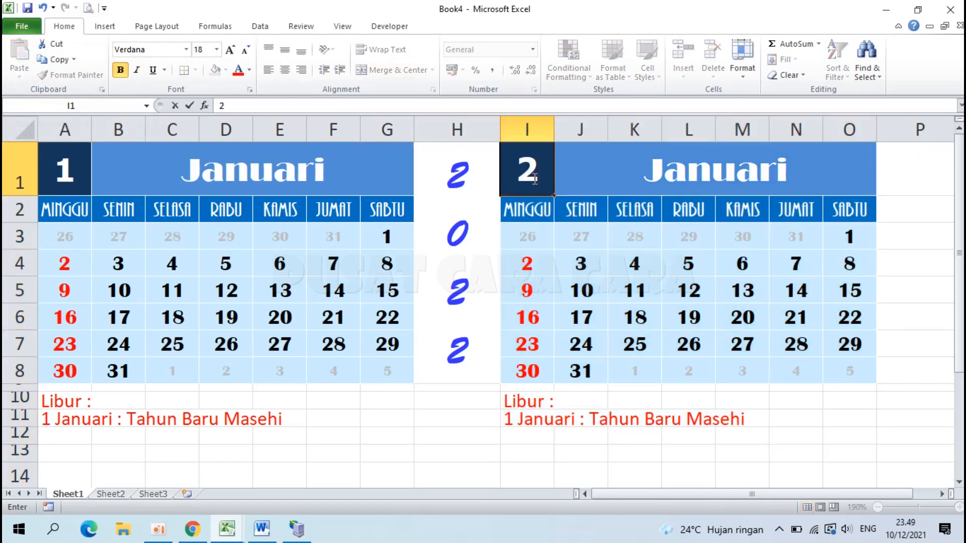
key(Return)
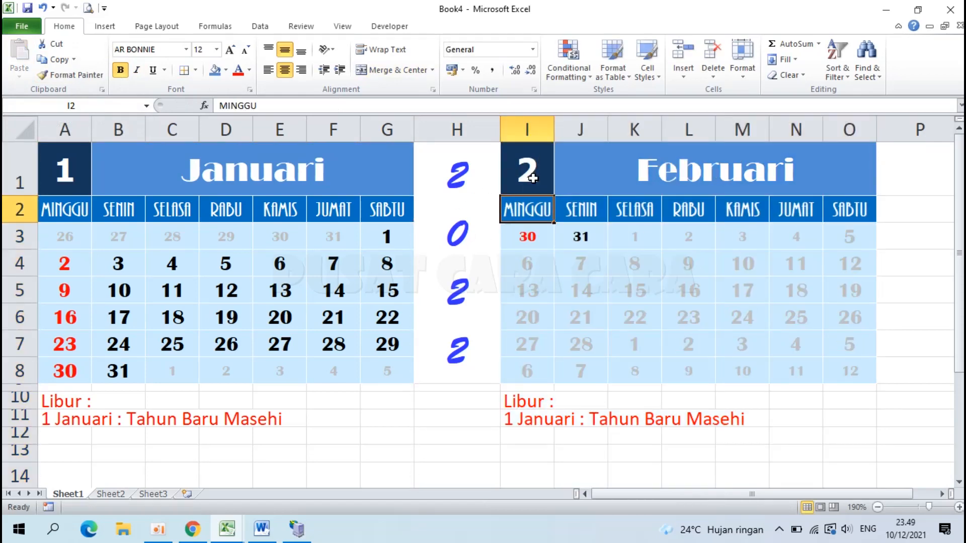
click(686, 183)
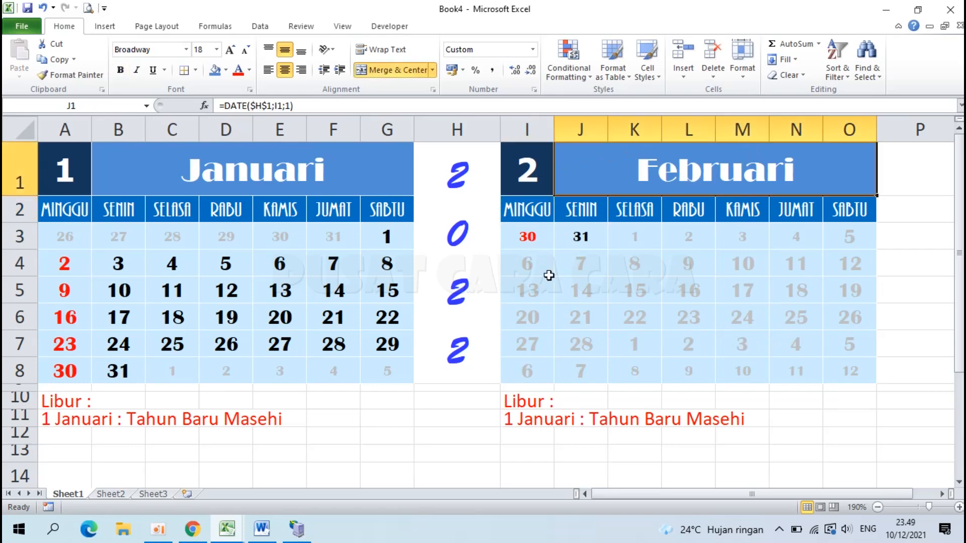
click(705, 324)
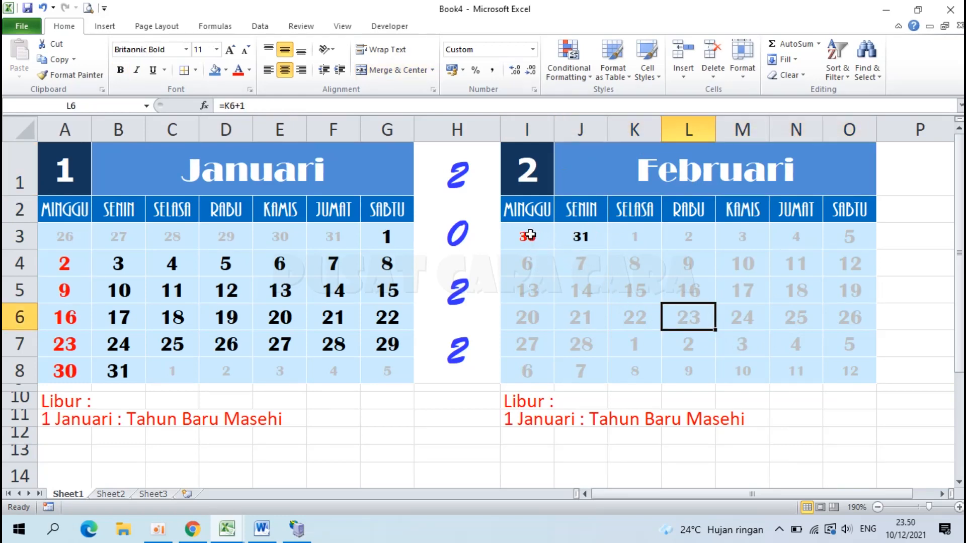
Step: Clear the conditional formatting rules from the February date cells I3:O8
drag(530, 235, 859, 364)
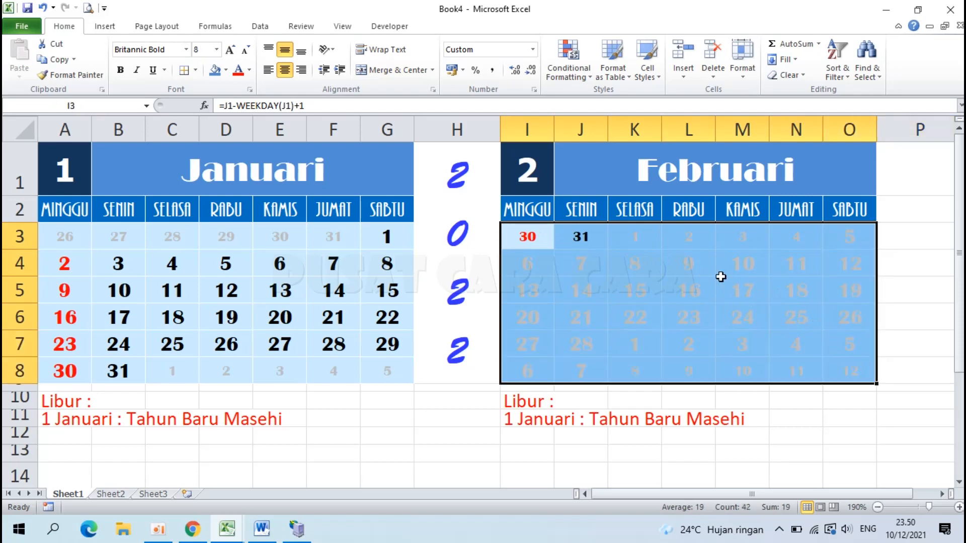
click(575, 74)
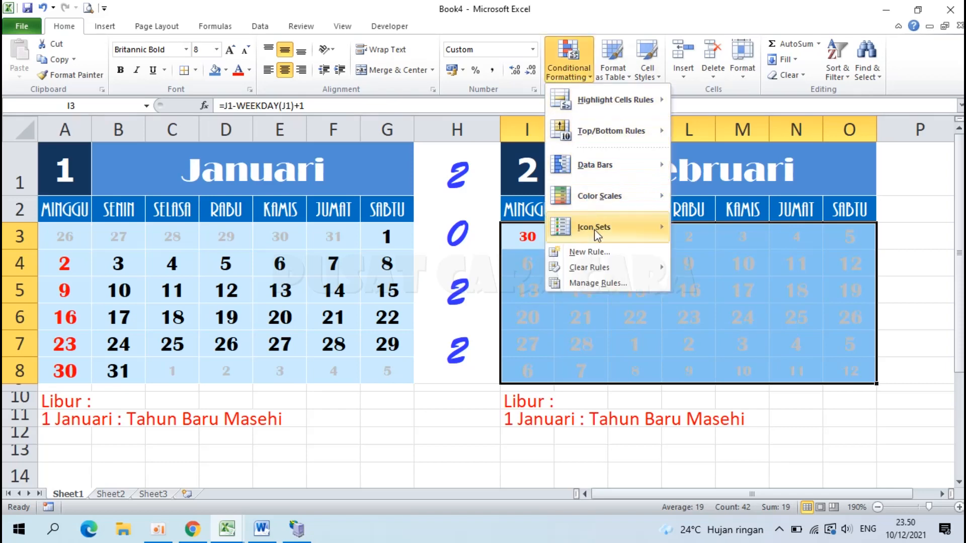
mouse_move(606, 272)
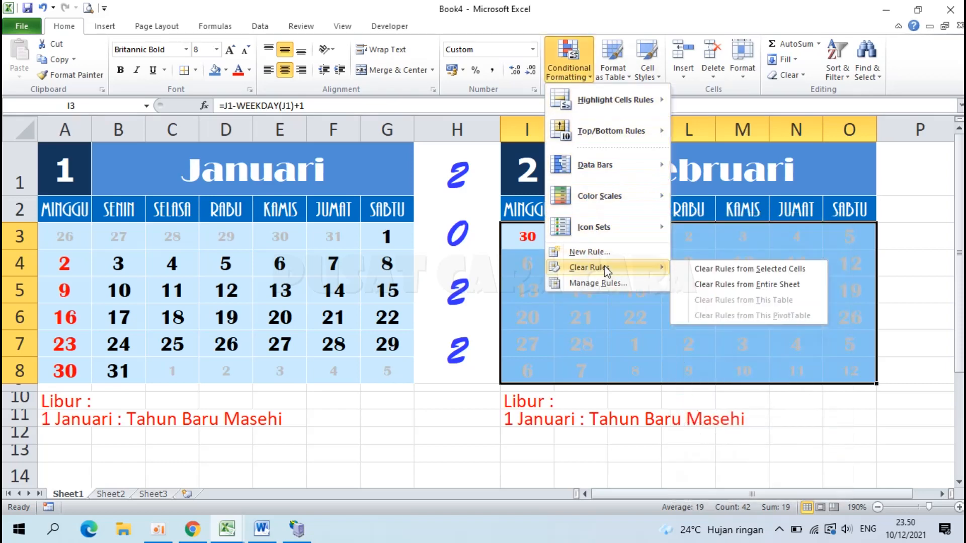
click(742, 270)
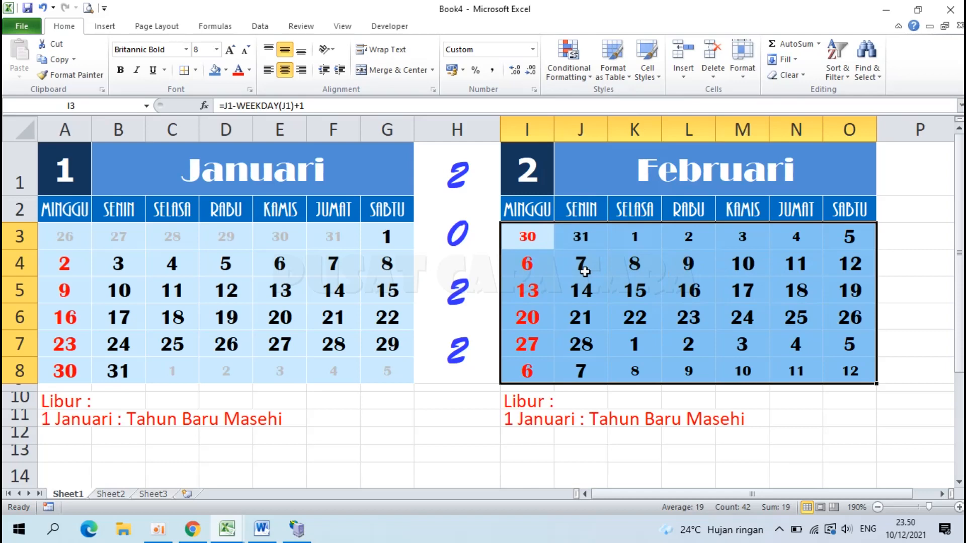
Step: Start a formula-based conditional formatting rule for I3:O8 with the formula =MONTH(I3)<>$I$1
click(557, 54)
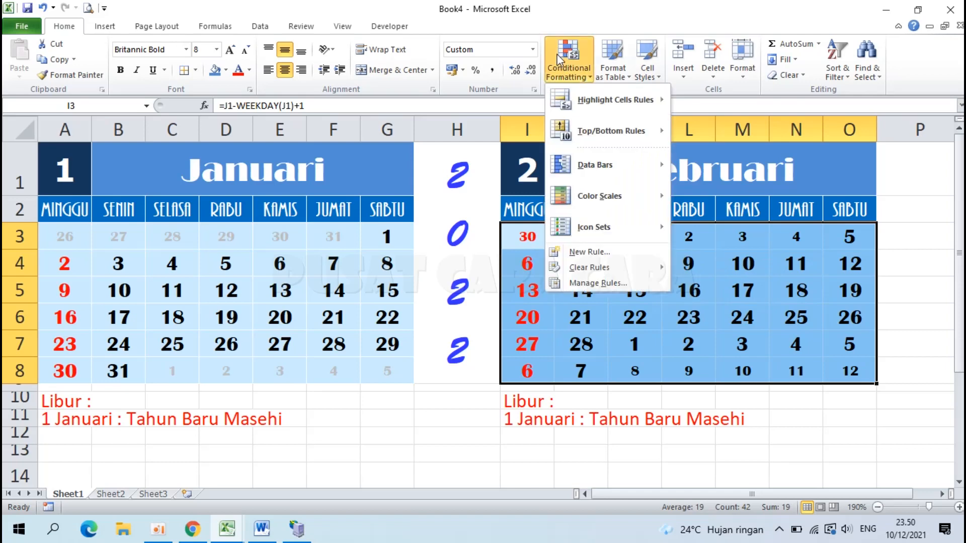
click(597, 255)
click(422, 122)
click(432, 180)
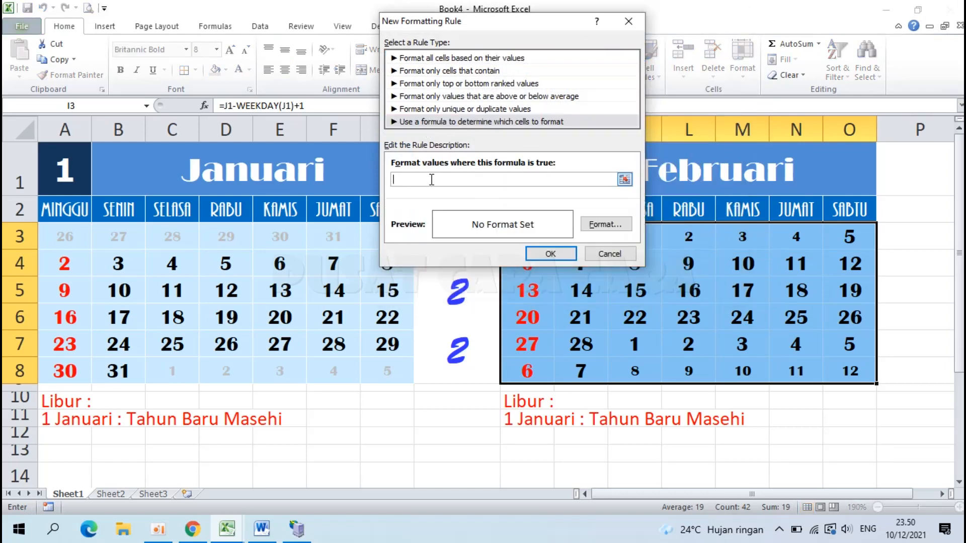
text(=m)
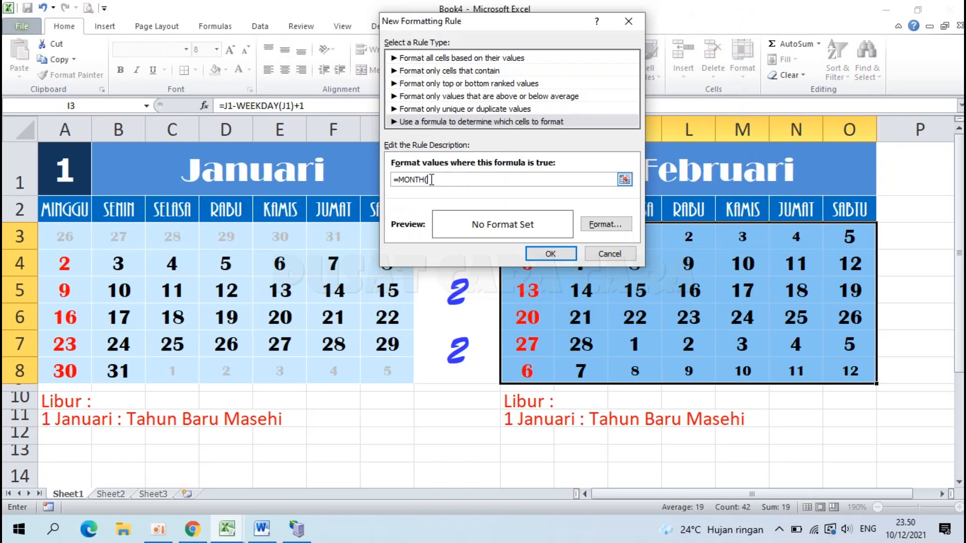
drag(520, 30, 304, 19)
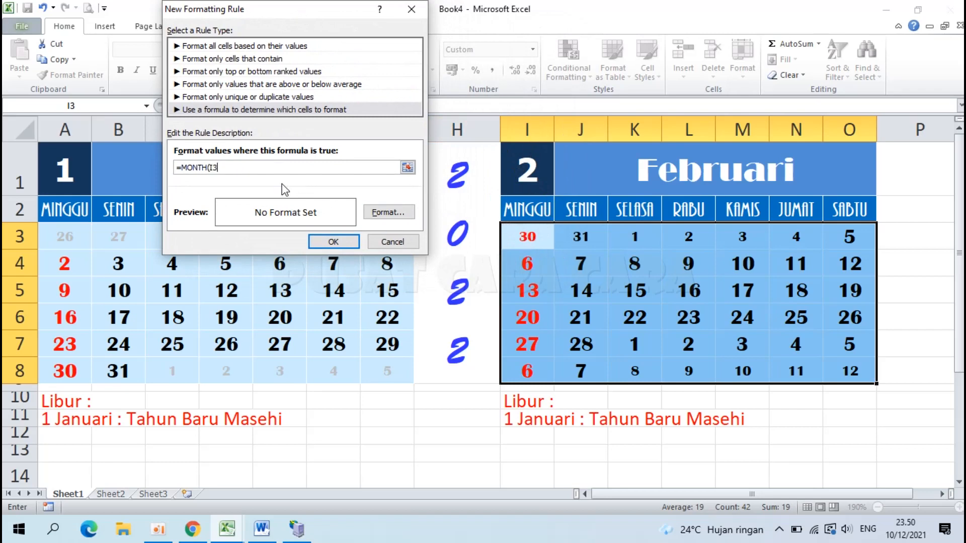
text(<>)
click(524, 181)
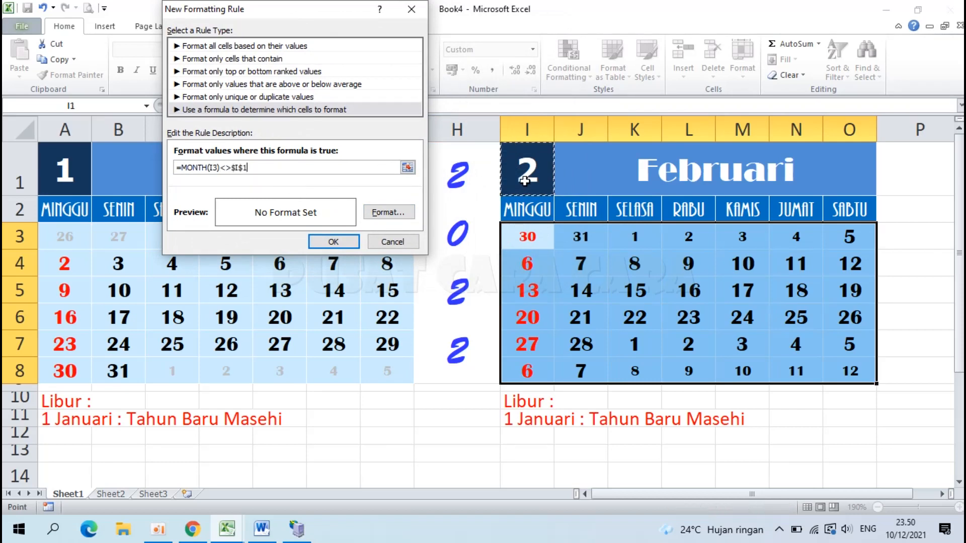
Step: Set the rule's font color to light gray and apply the rule to the February dates
click(384, 212)
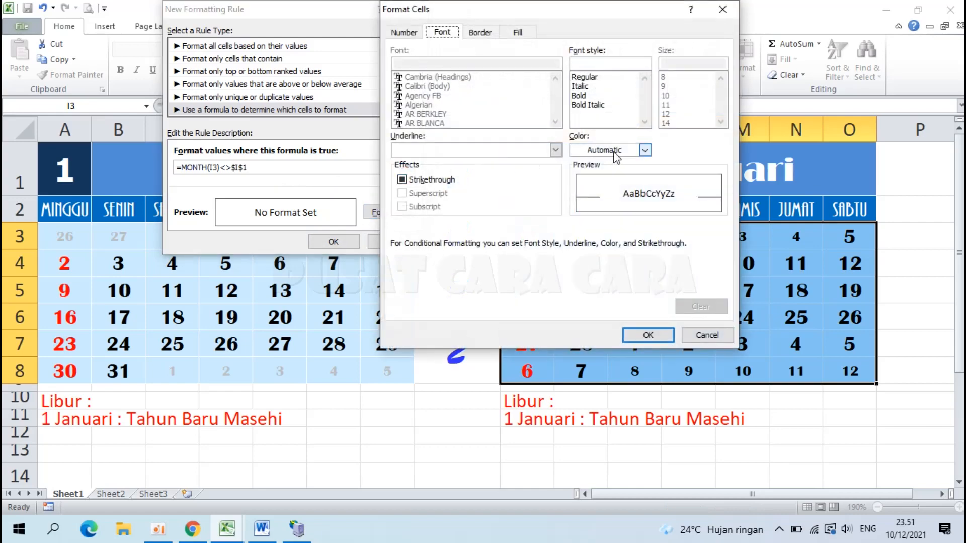
click(613, 152)
click(577, 227)
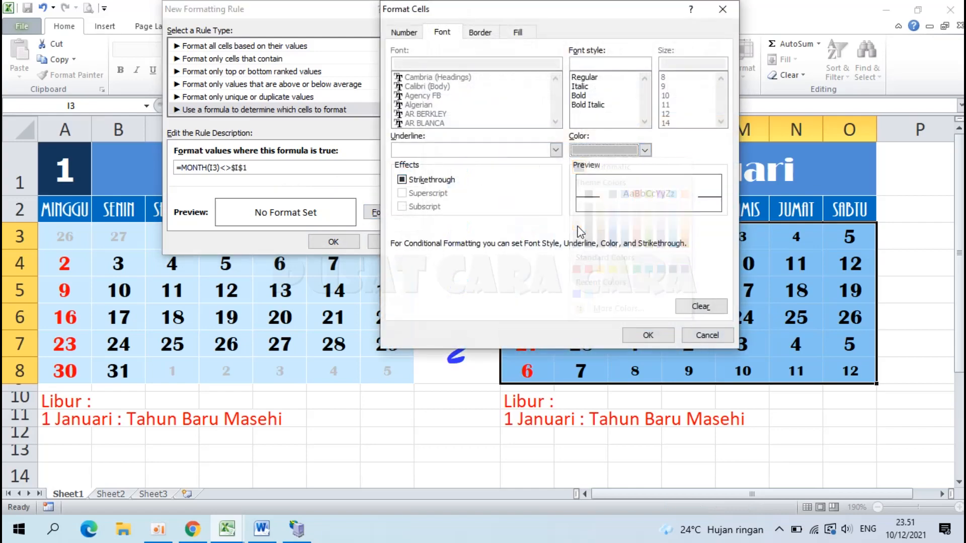
click(647, 335)
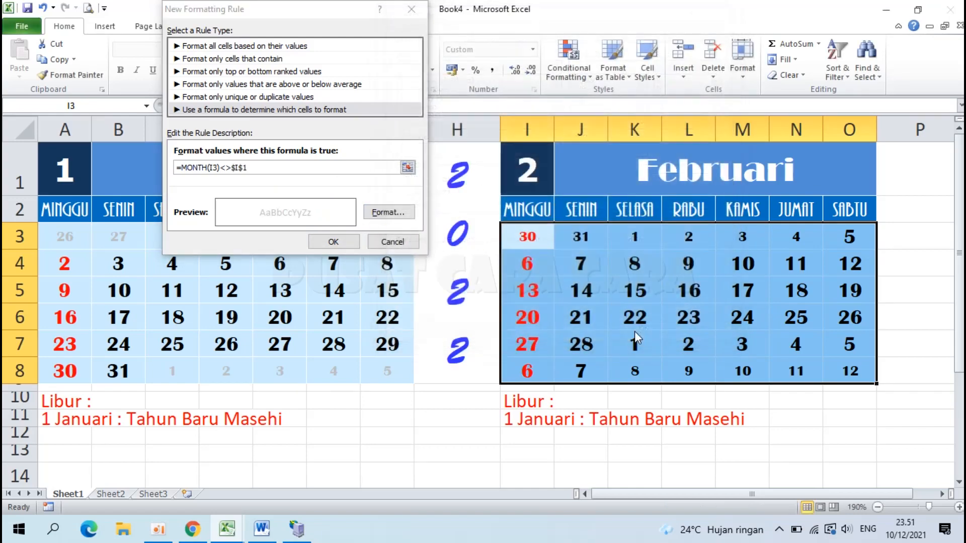
click(333, 242)
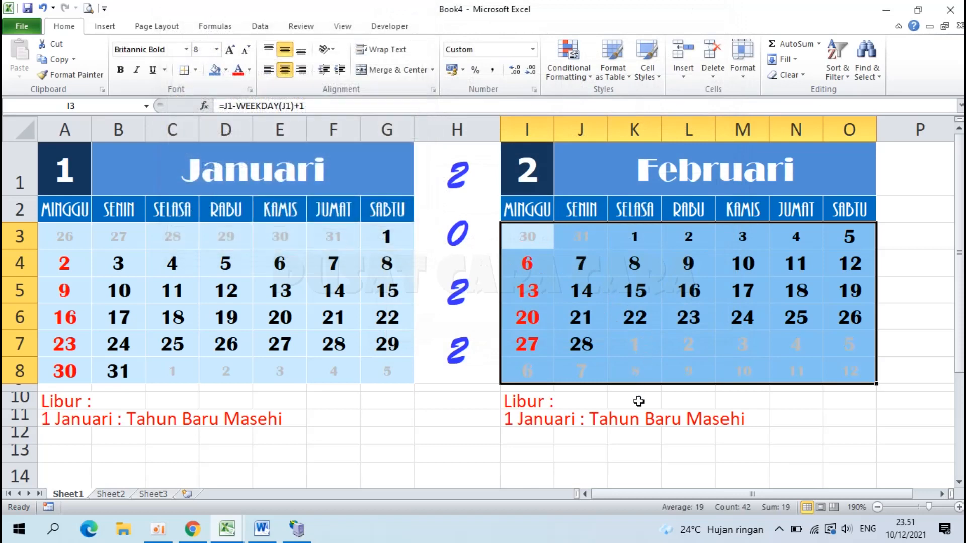
click(644, 418)
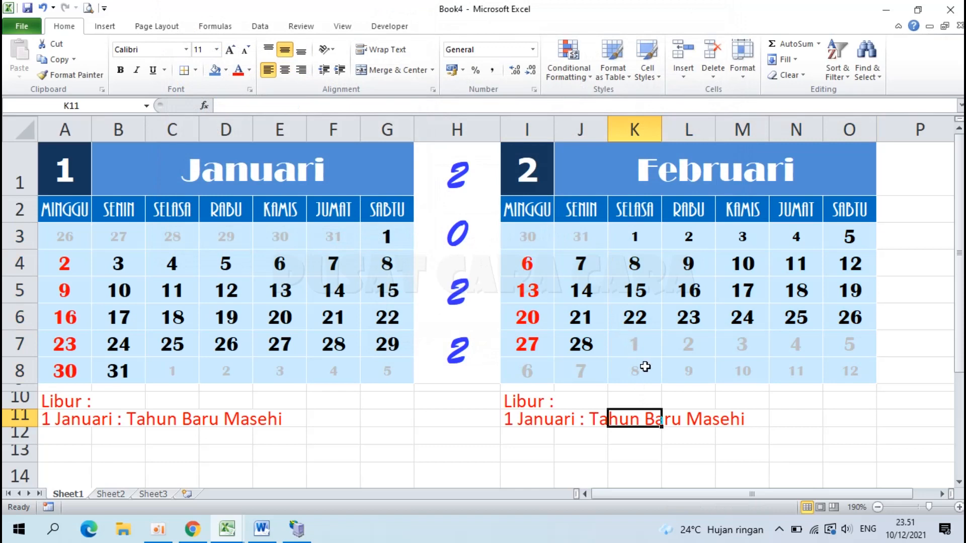
Step: Set the font size of the February dates in I3:O8 to 11
click(667, 352)
drag(524, 231, 841, 376)
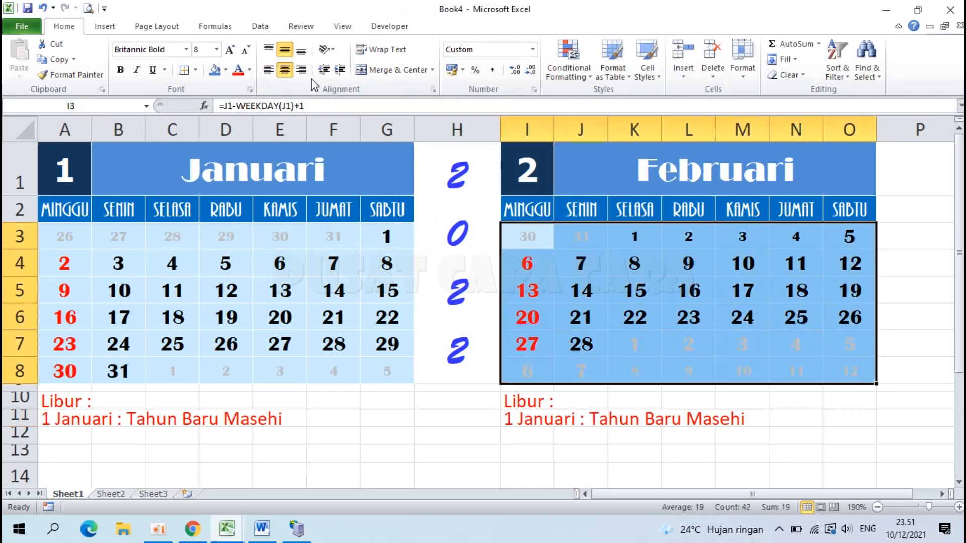
click(217, 49)
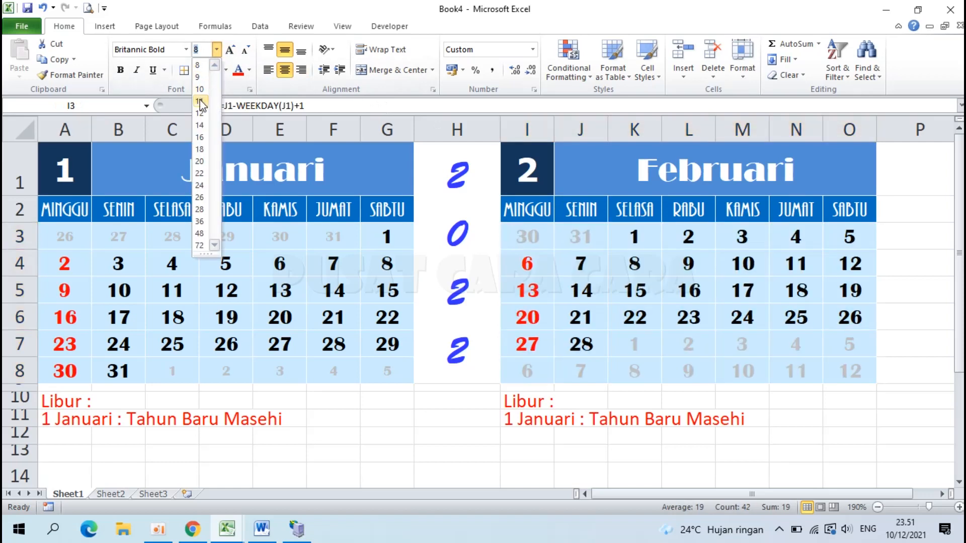
click(201, 101)
click(712, 333)
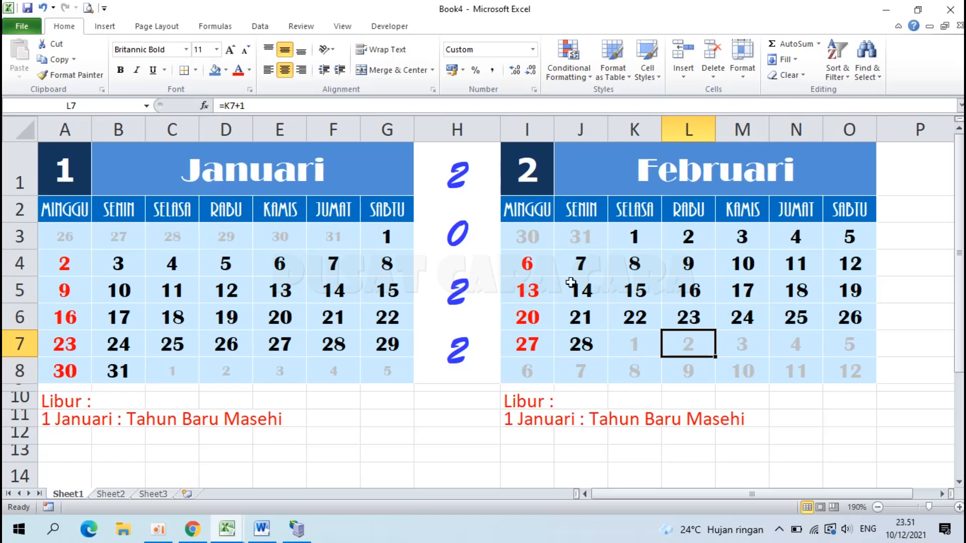
Step: Reduce the font size of the grayed February dates in I3:J3, K7:O7 and I8:O8 to 8
drag(528, 233, 584, 242)
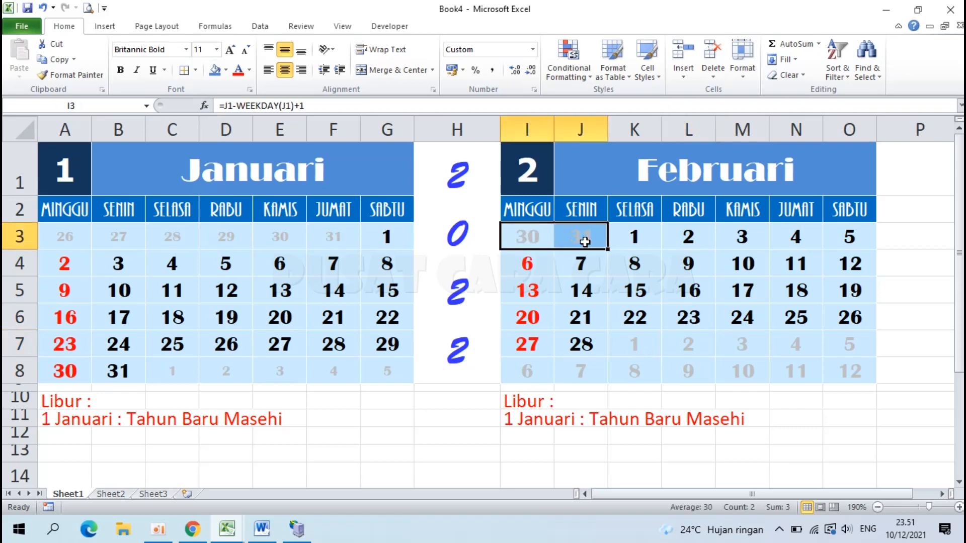
click(216, 50)
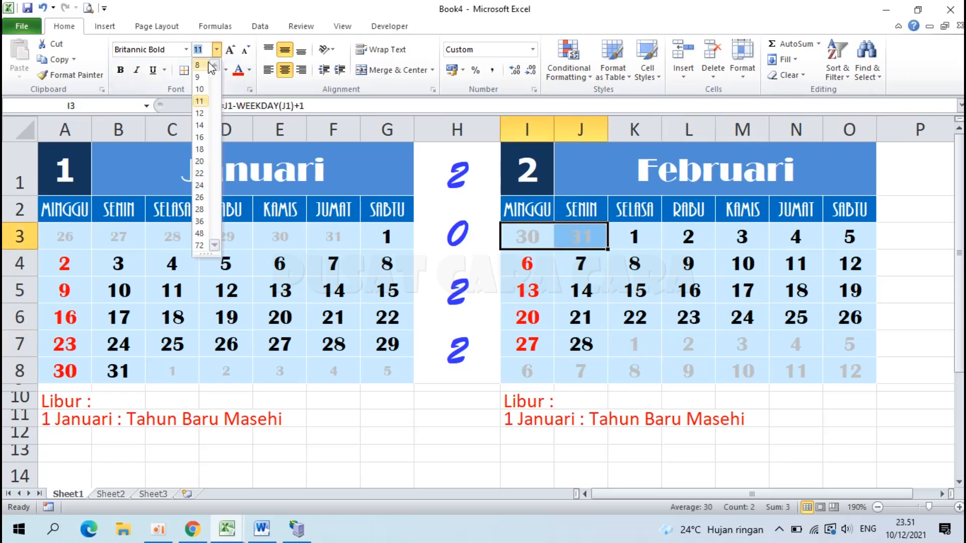
click(201, 66)
drag(620, 346, 850, 344)
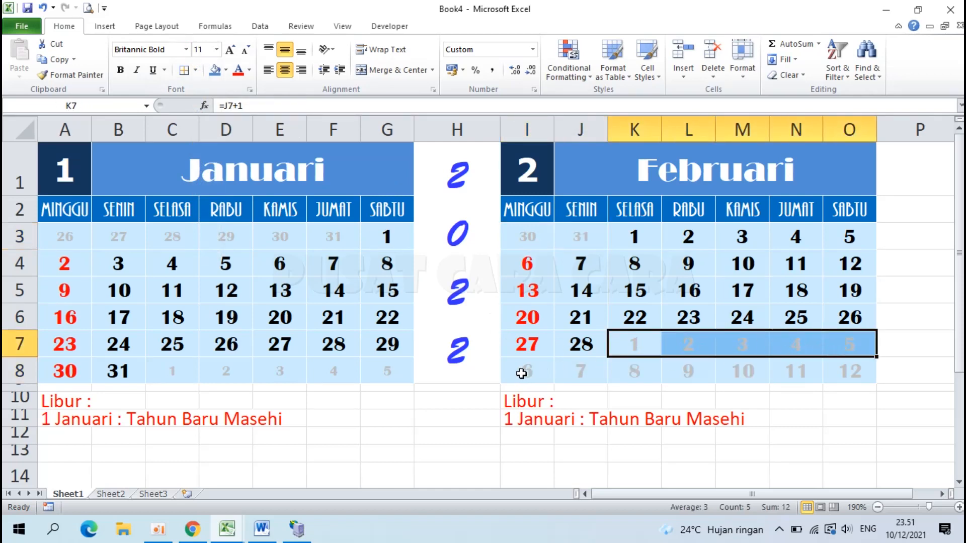
drag(522, 372, 843, 374)
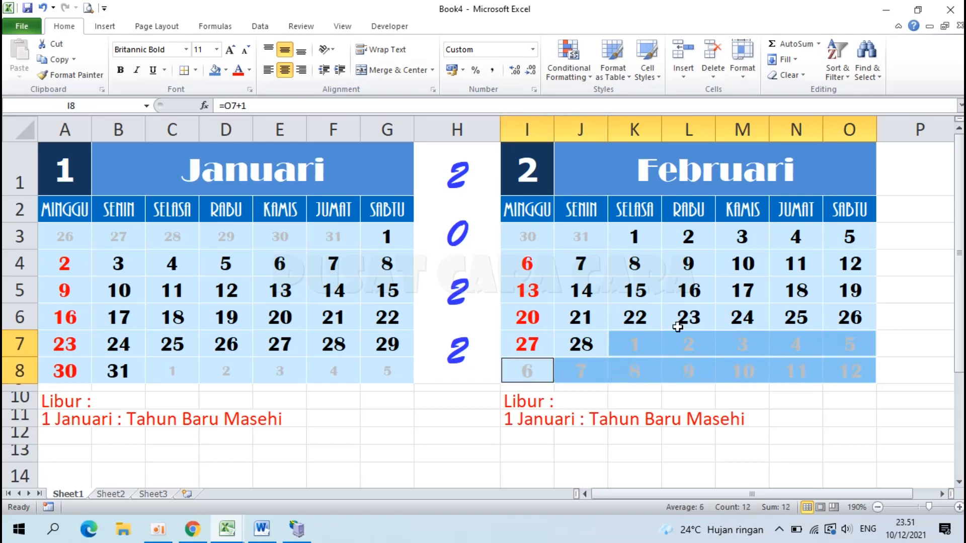
click(216, 49)
key(Escape)
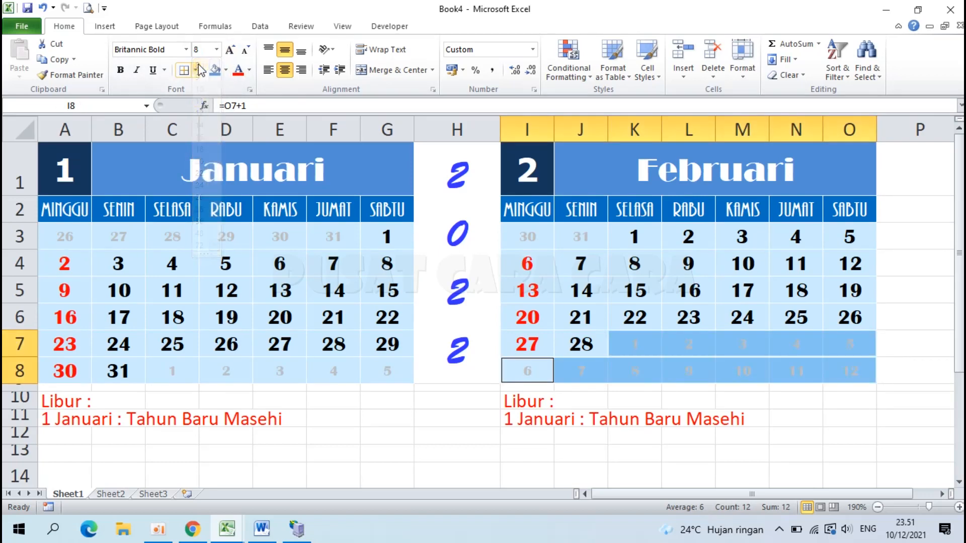
click(644, 405)
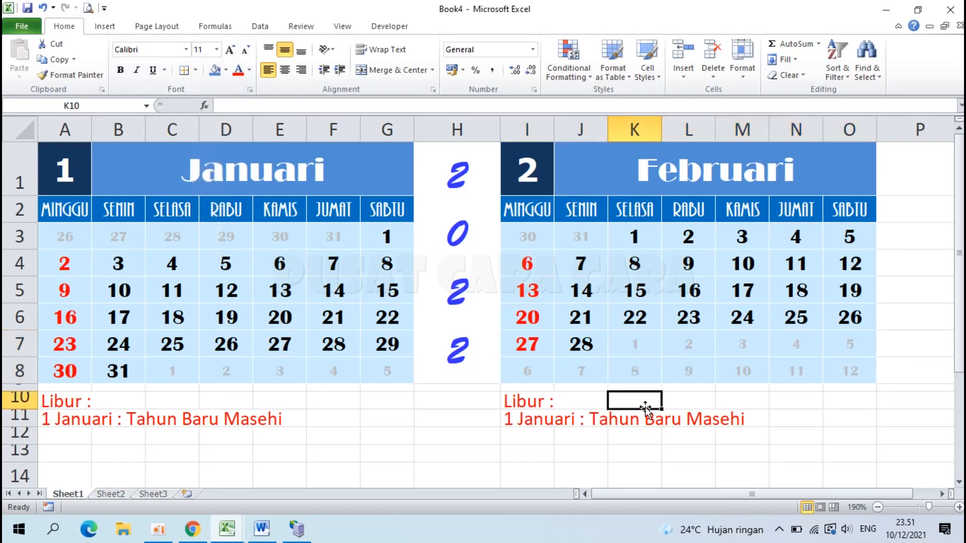
Step: Delete the copied January holiday note from I11 below the February calendar
drag(526, 369, 851, 378)
click(659, 408)
click(516, 416)
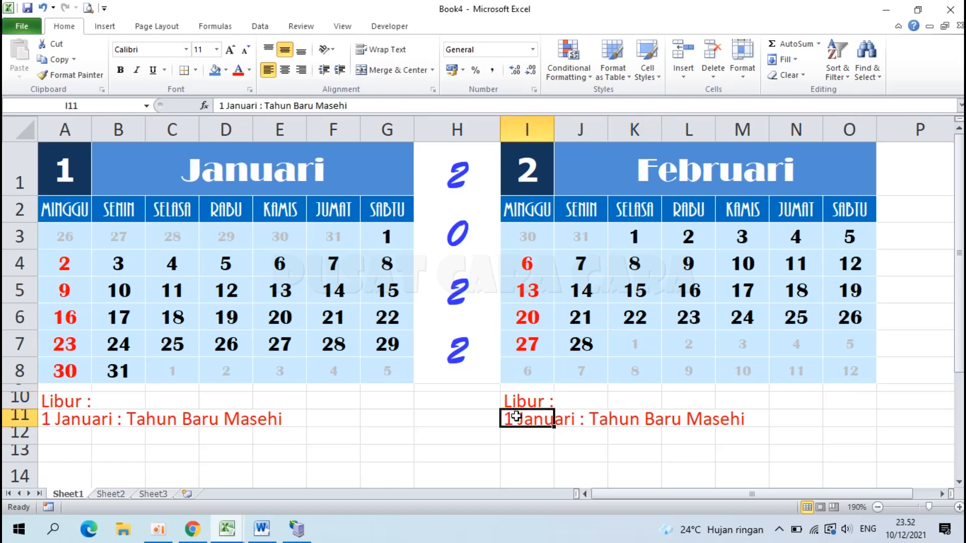
key(Delete)
Step: Copy rows 1 to 13 with both calendars and paste them starting at row 15
ctrl+scroll(337, 366, down, 3)
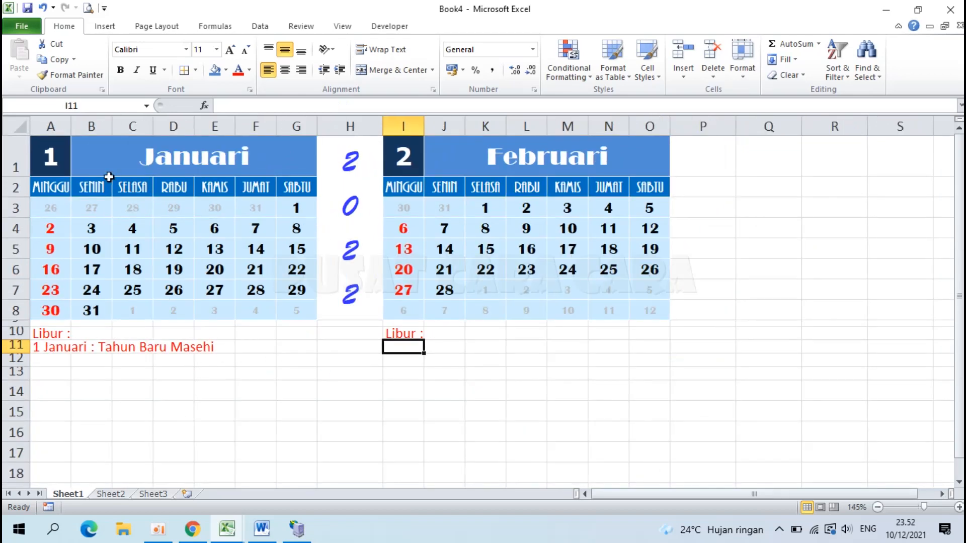
click(12, 152)
drag(14, 167, 18, 379)
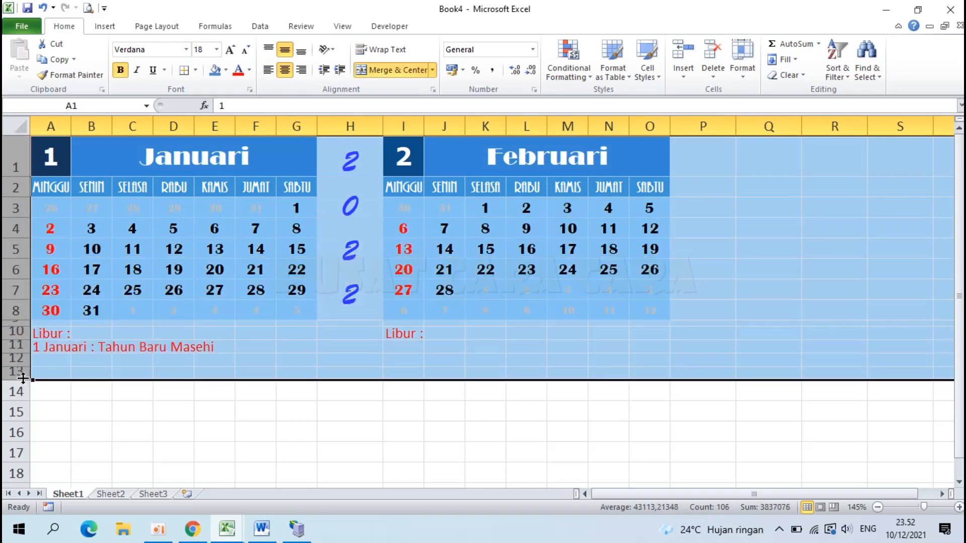
click(54, 60)
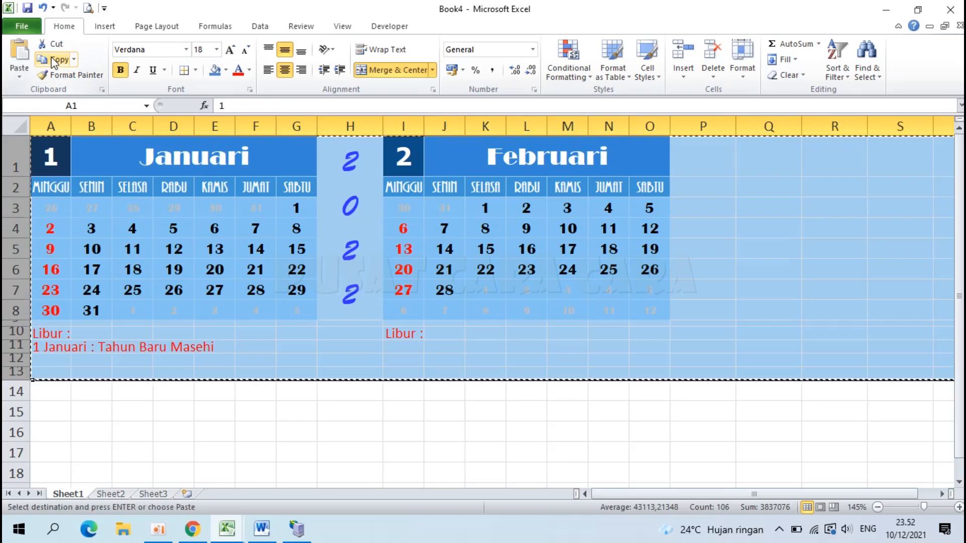
click(16, 414)
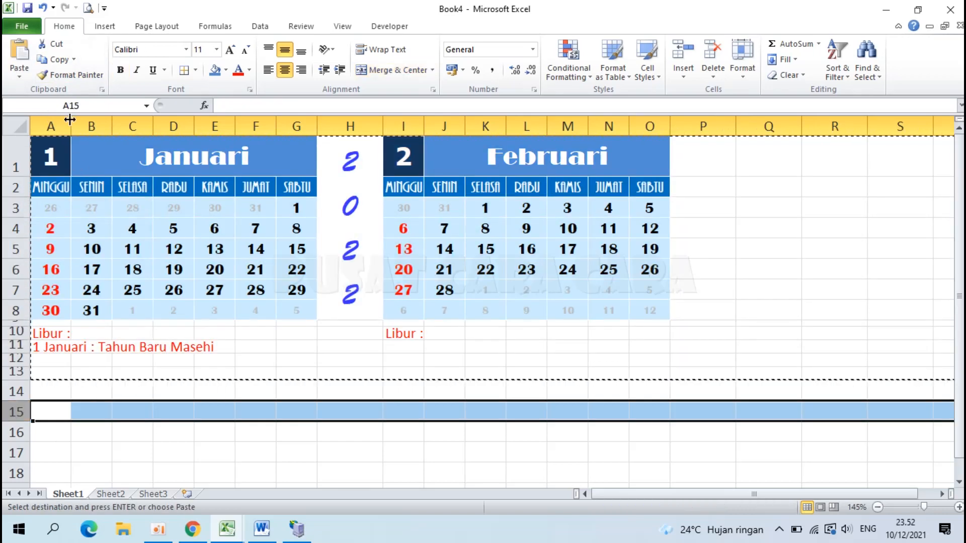
click(20, 55)
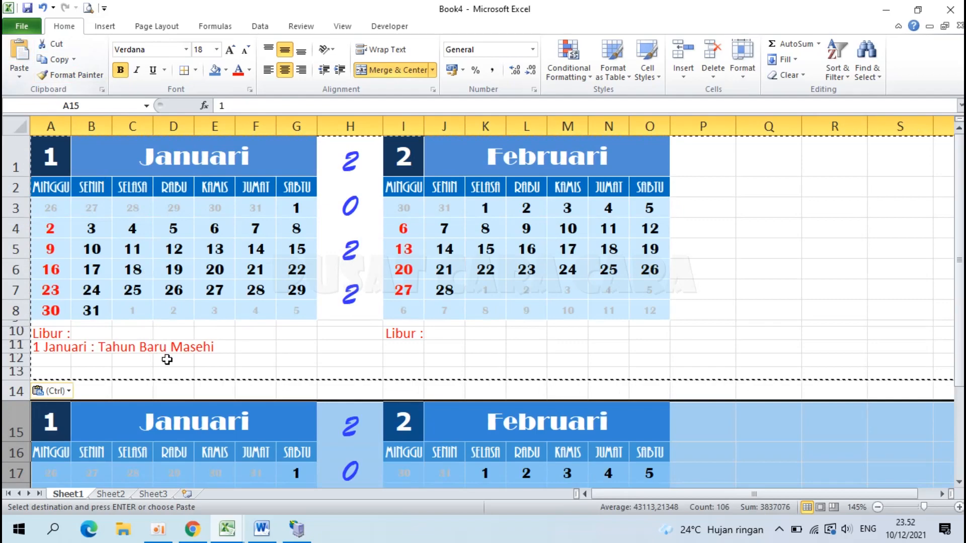
scroll(167, 360, down, 3)
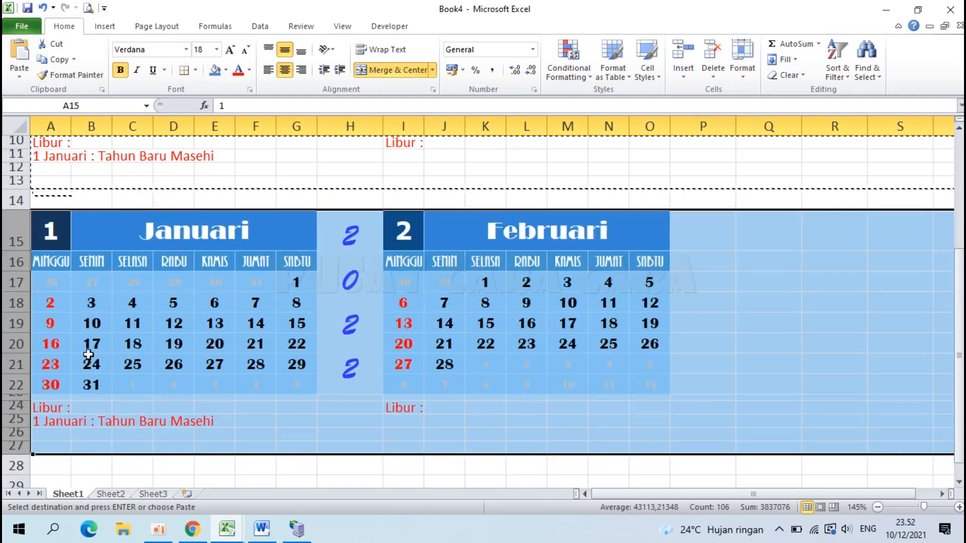
Step: Change the month numbers of the pasted calendars to 3 in A15 and 4 in I15
ctrl+scroll(90, 358, up, 3)
scroll(89, 355, up, 3)
click(71, 352)
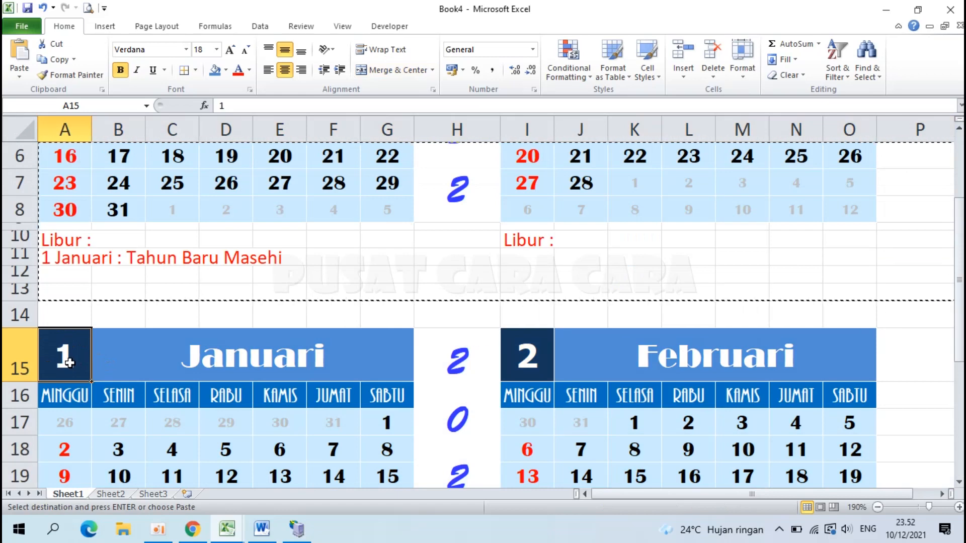
text(3)
key(Return)
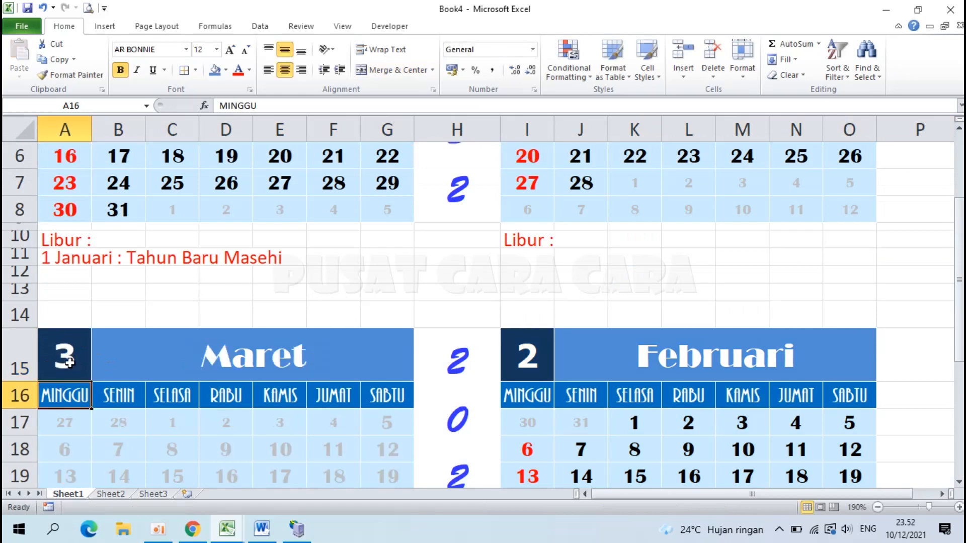
click(539, 362)
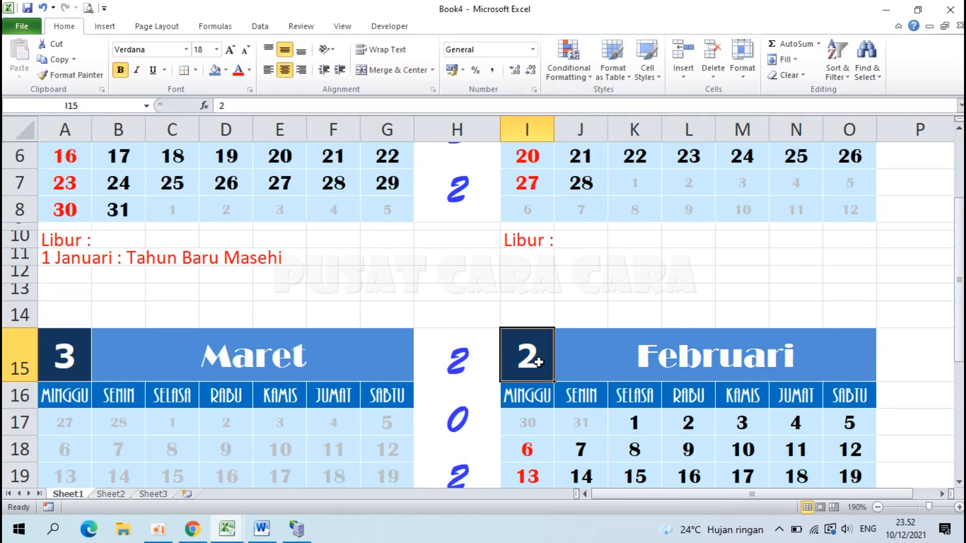
text(4)
key(Return)
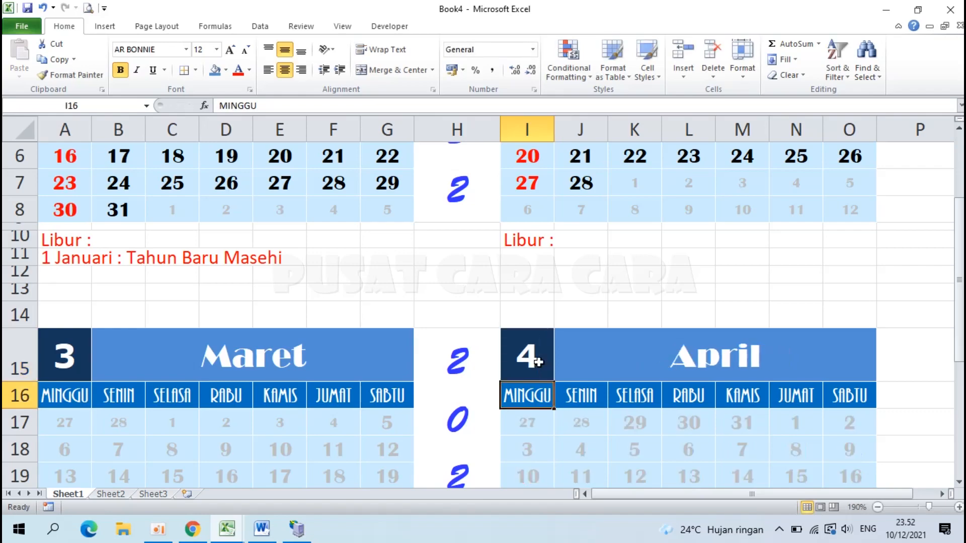
Step: Clear the conditional formatting rules from the March date cells A17:G22
scroll(577, 353, down, 2)
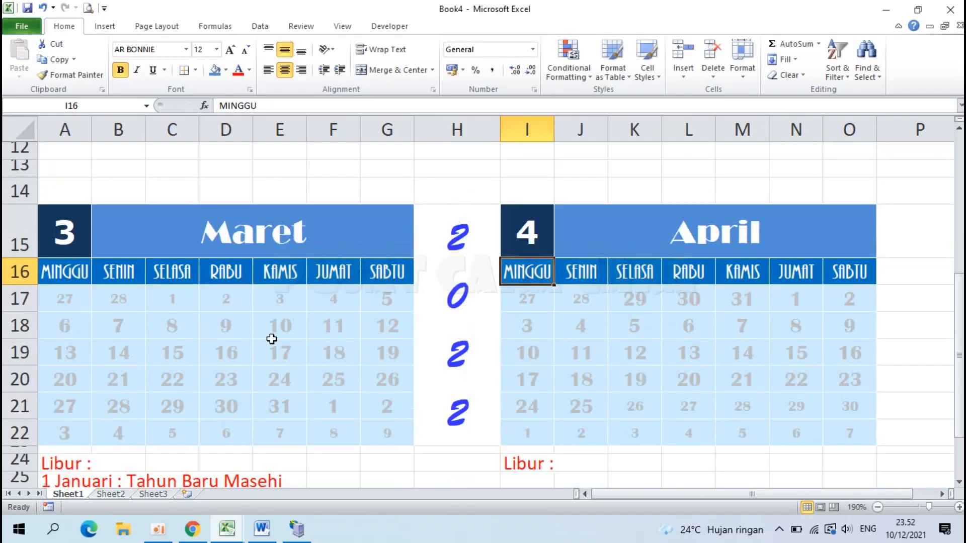
scroll(269, 339, down, 2)
scroll(270, 339, up, 2)
drag(68, 301, 384, 427)
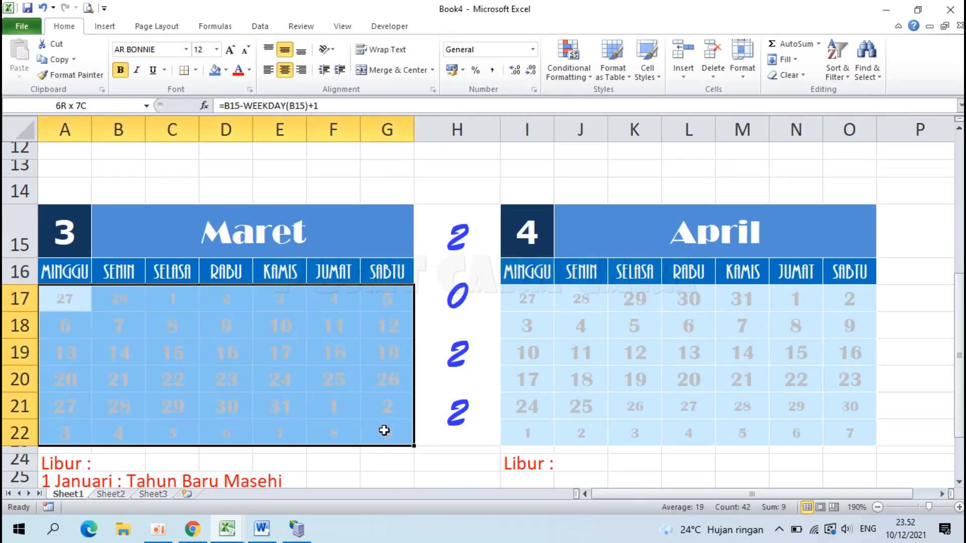
drag(384, 430, 384, 430)
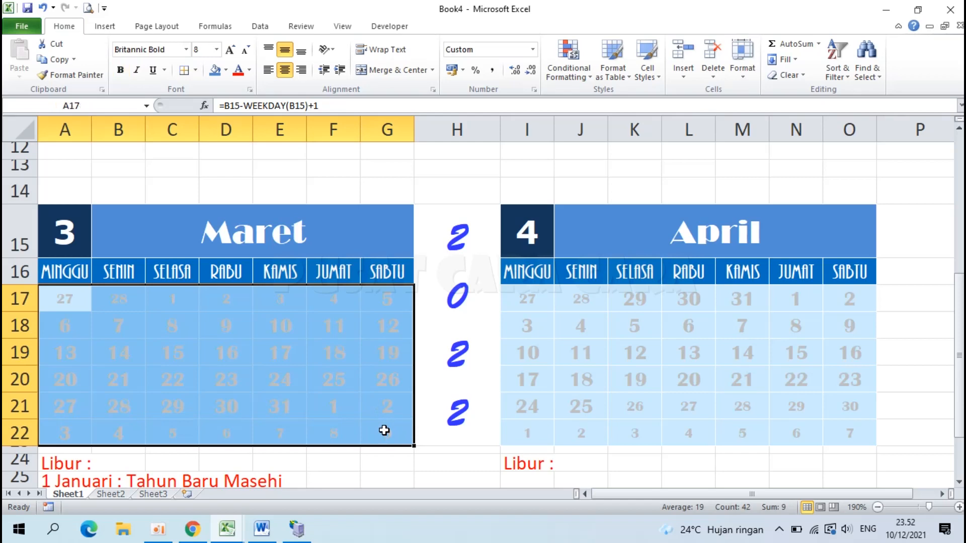
click(570, 71)
mouse_move(618, 269)
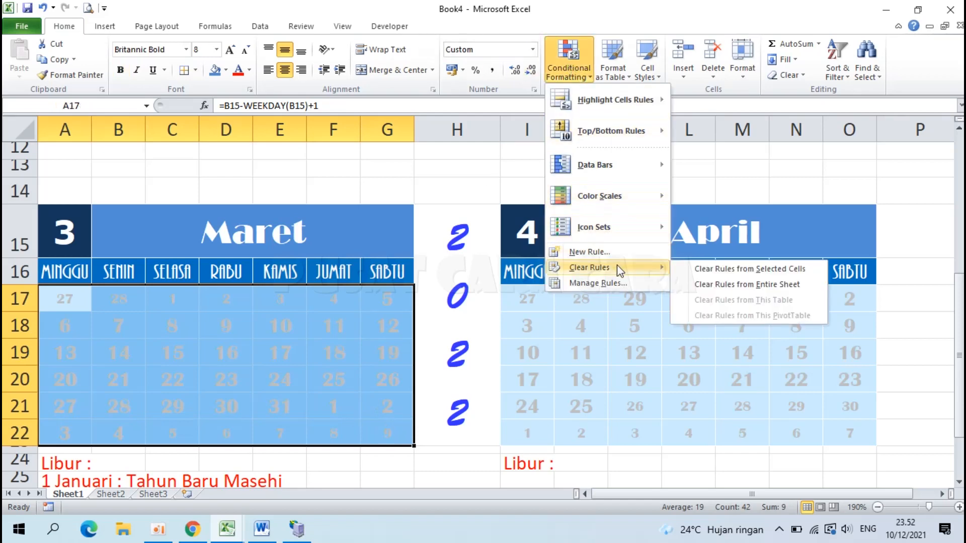
click(715, 273)
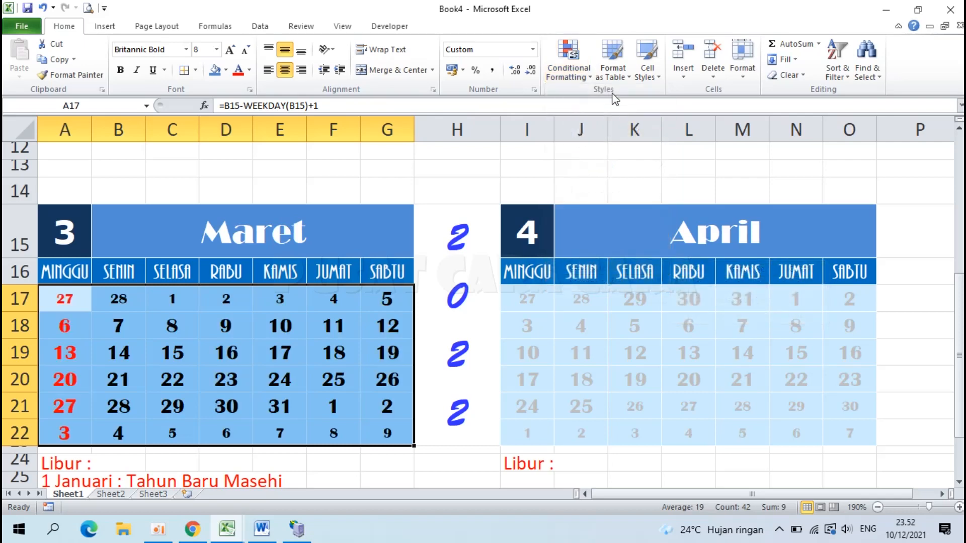
Step: Start a formula-based conditional formatting rule for A17:G22 with the formula =MONTH(A17)<>$A$15
click(573, 63)
mouse_move(617, 269)
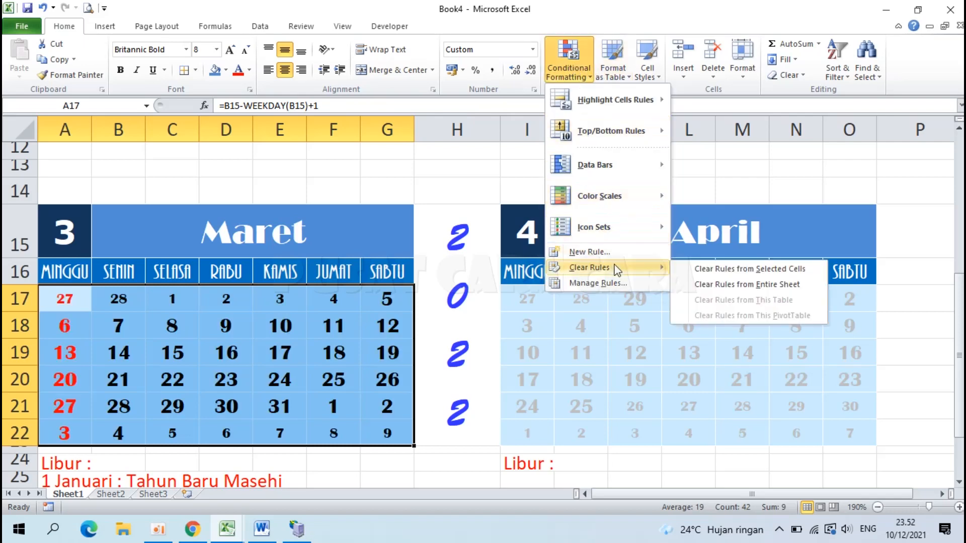
click(605, 252)
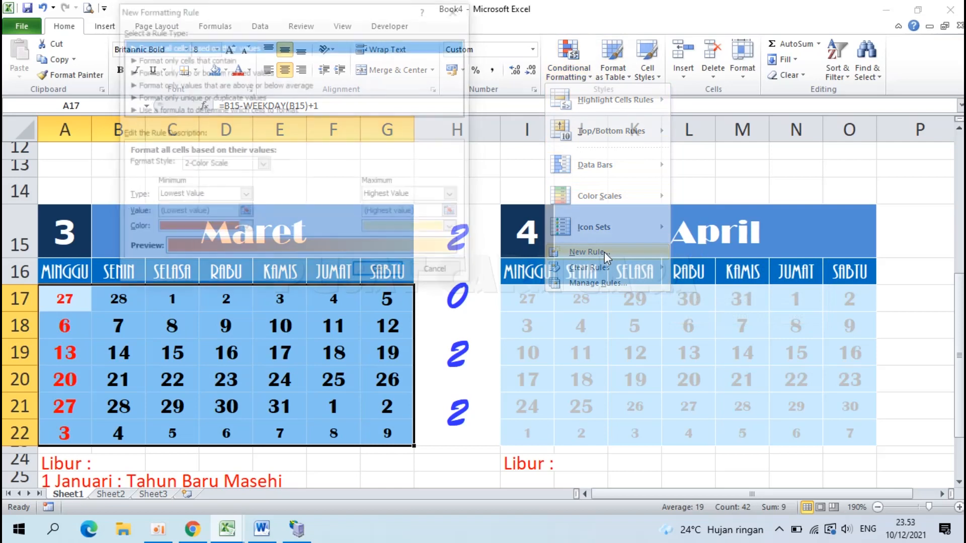
click(244, 110)
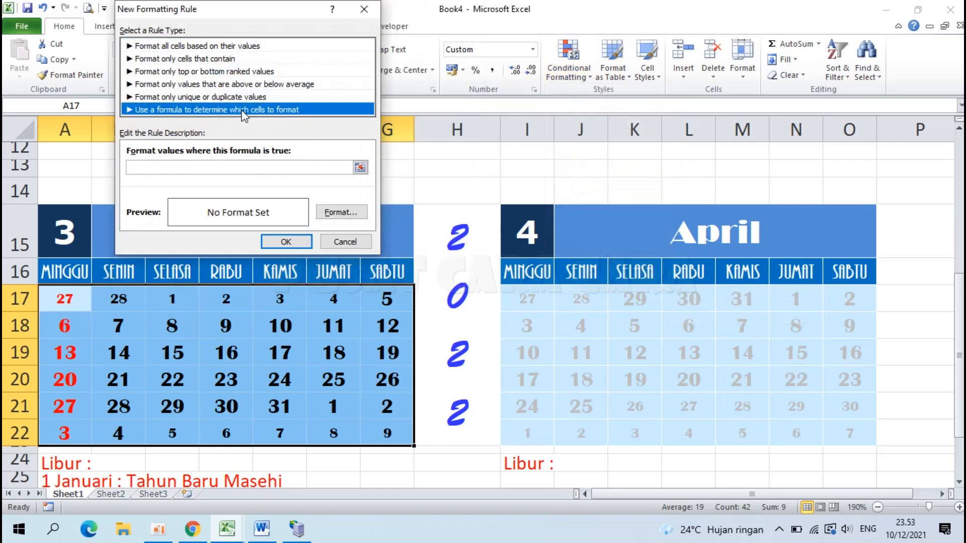
click(200, 168)
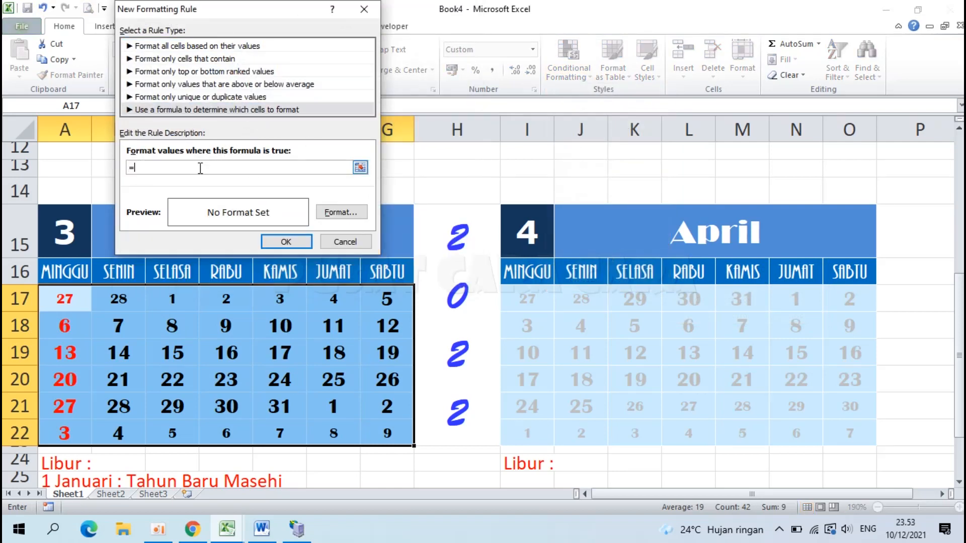
text(=MONTH()
click(64, 302)
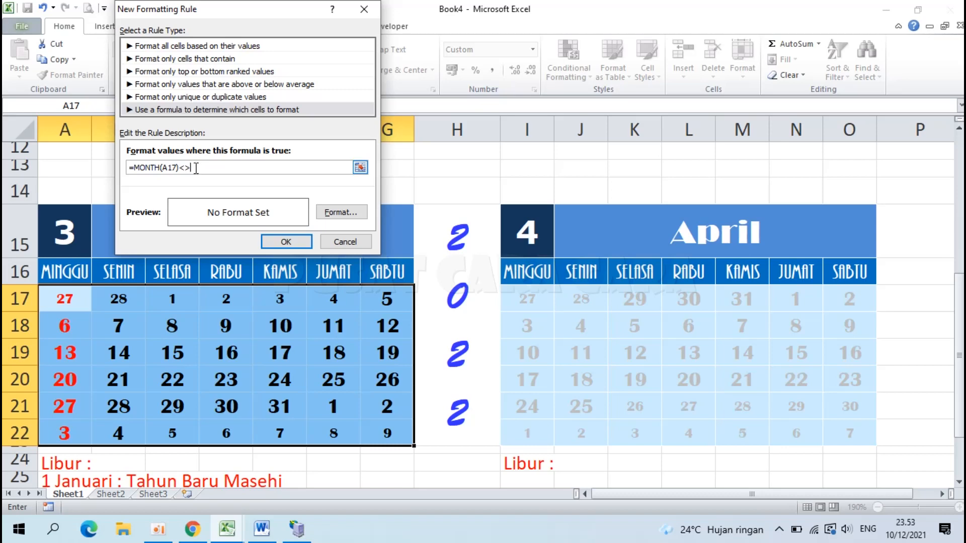
click(68, 229)
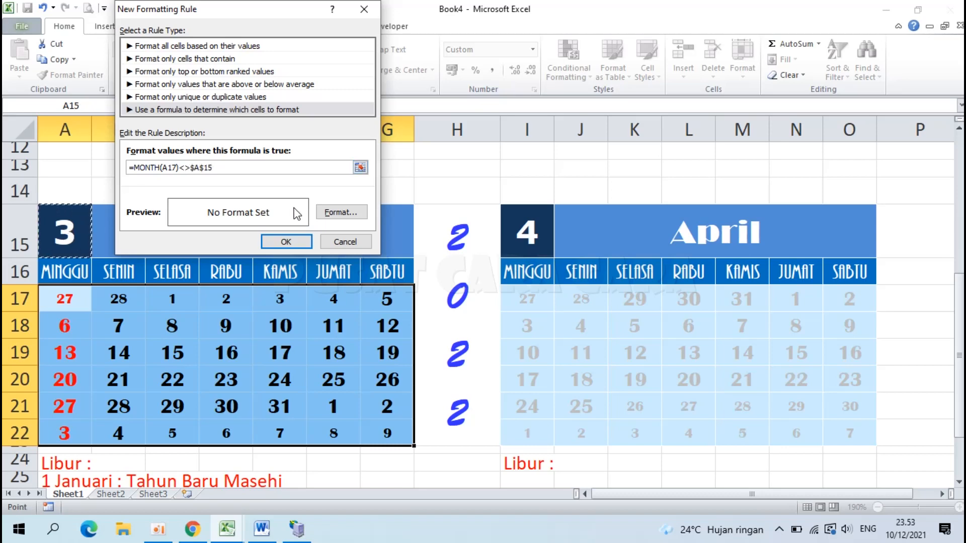
Step: Give the March rule a light gray font color and apply it to the dates
click(325, 215)
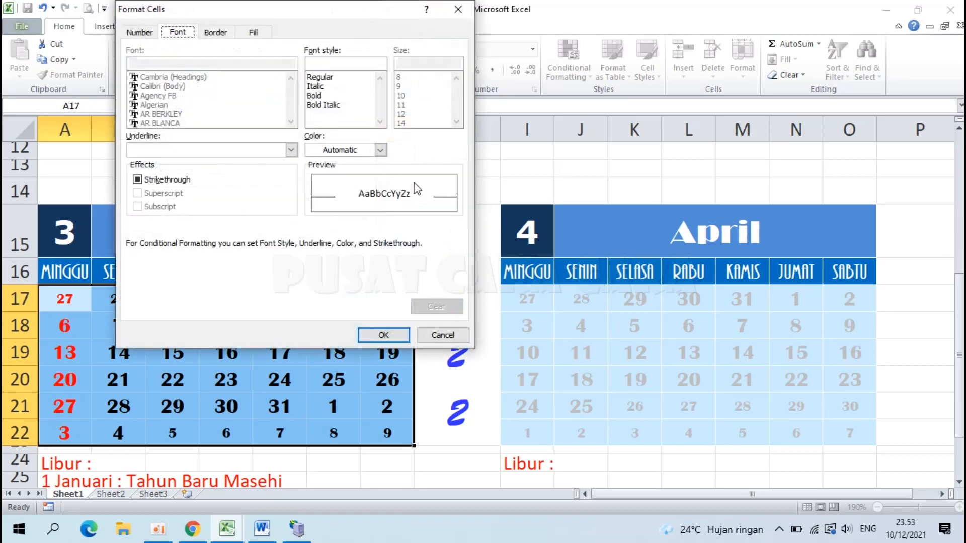
click(377, 150)
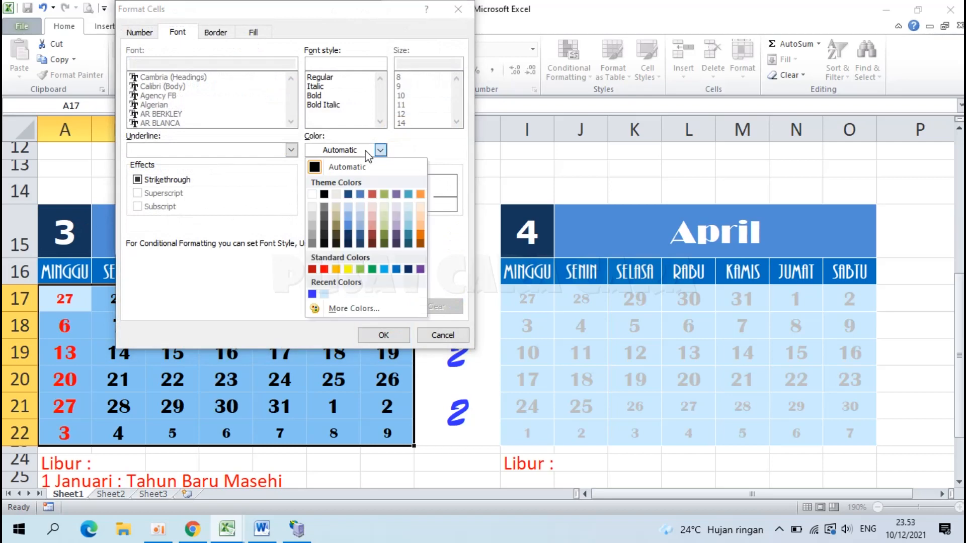
click(313, 230)
click(382, 335)
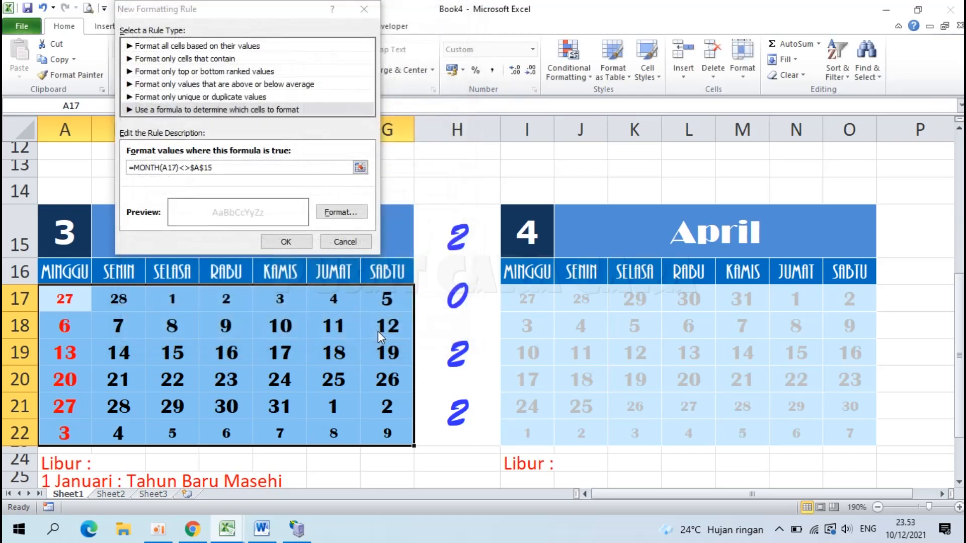
click(286, 242)
click(330, 385)
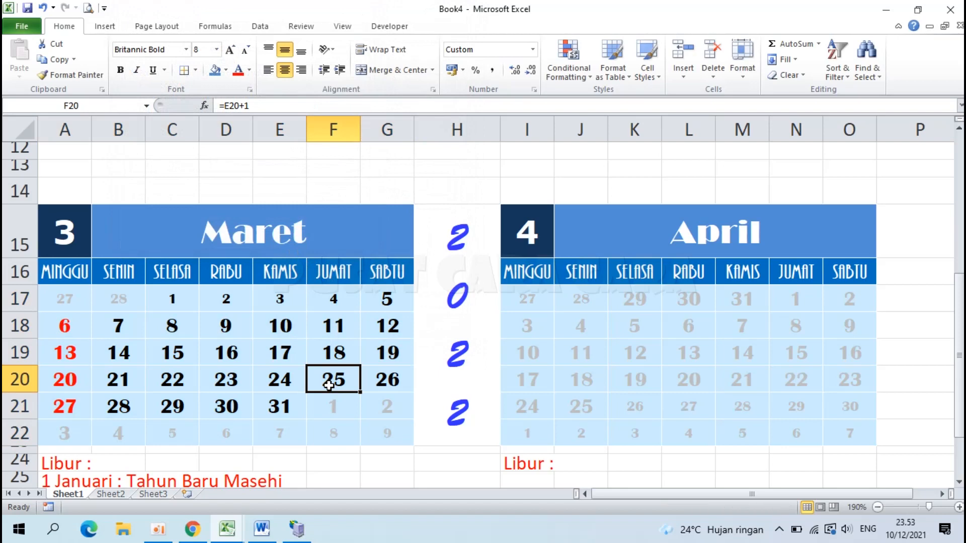
Step: Set all March date cells A17:G22 to font size 11
drag(68, 301, 371, 431)
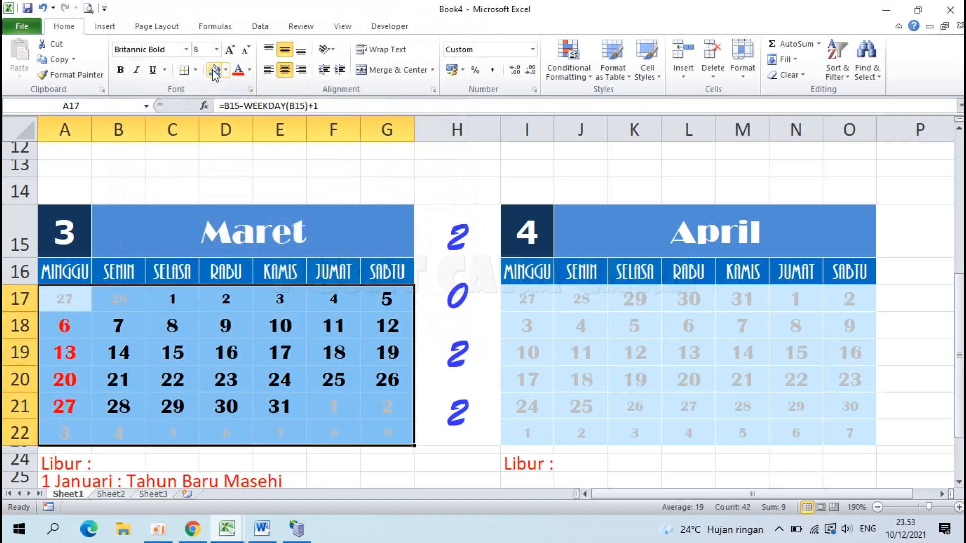
click(216, 49)
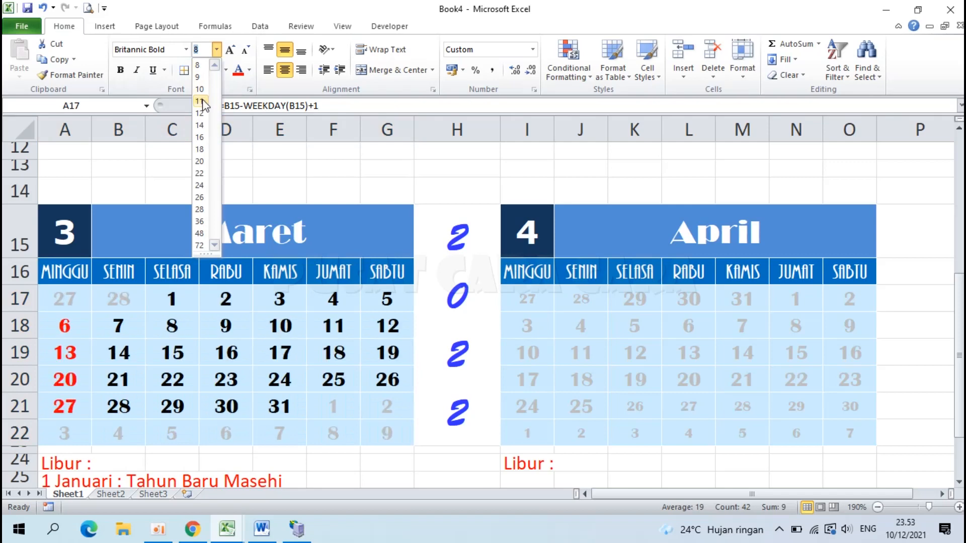
click(201, 101)
Step: Reduce the grayed out-of-month March dates in A17:B17, F21:G21 and A22:G22 to font size 8
drag(71, 300, 117, 301)
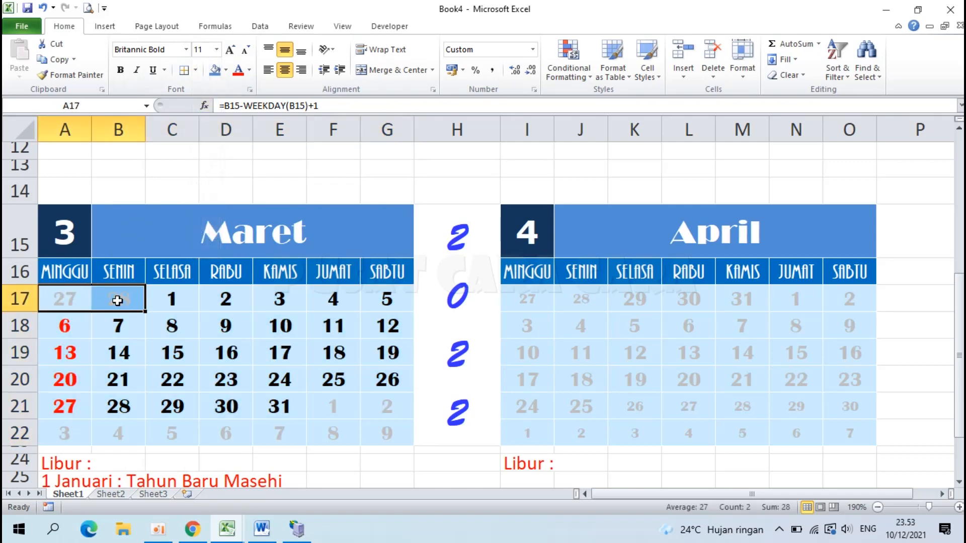
click(216, 50)
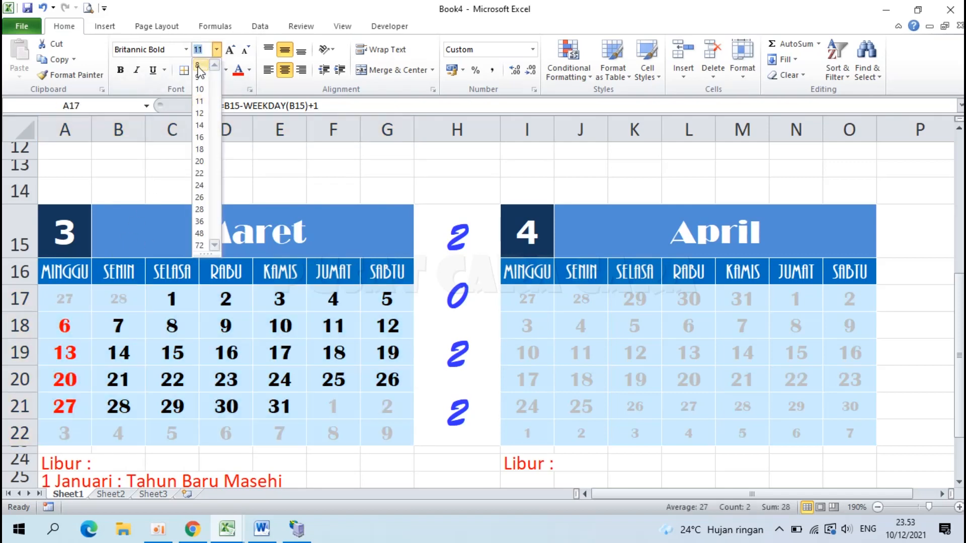
click(198, 66)
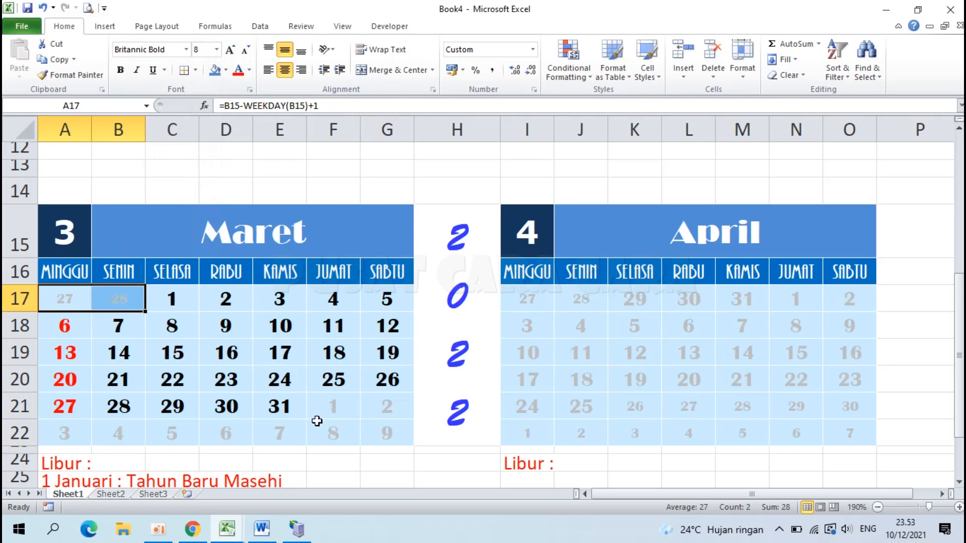
drag(324, 404, 371, 405)
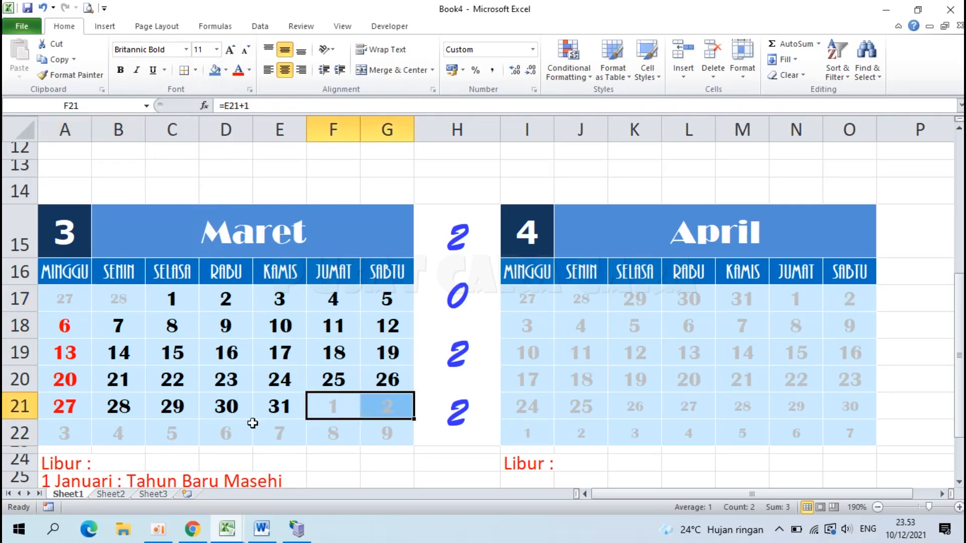
drag(63, 434, 373, 435)
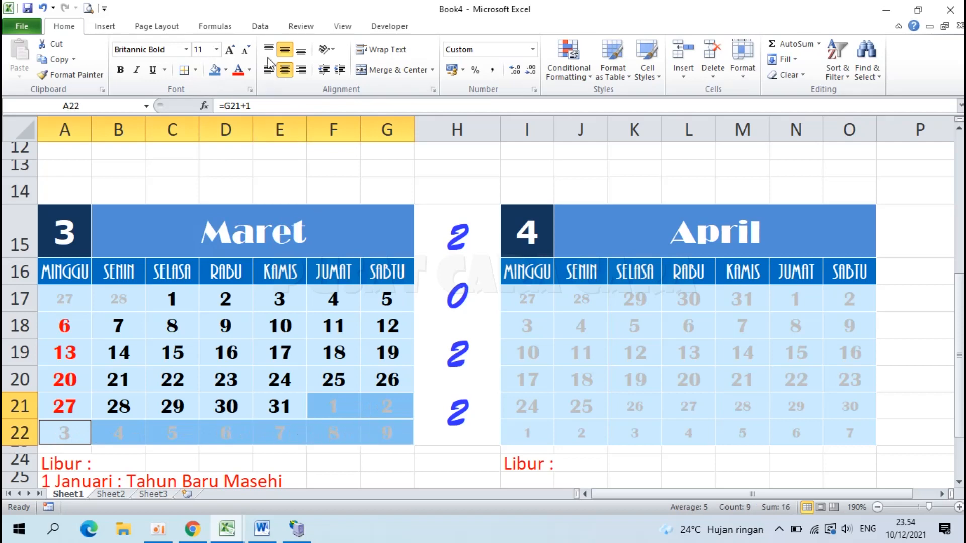
click(217, 49)
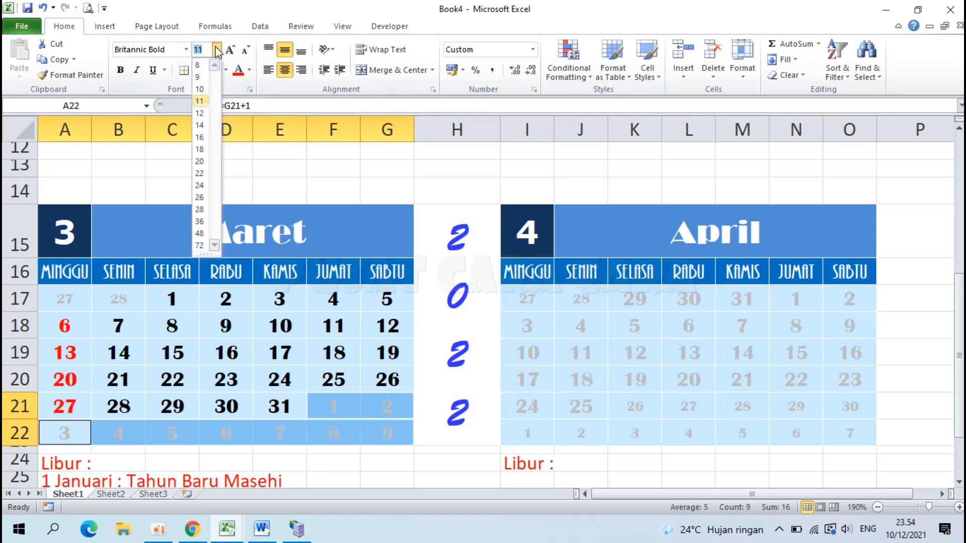
click(202, 67)
click(347, 380)
Step: Delete the copied January New Year holiday note in A25 below the March calendar
scroll(346, 382, down, 1)
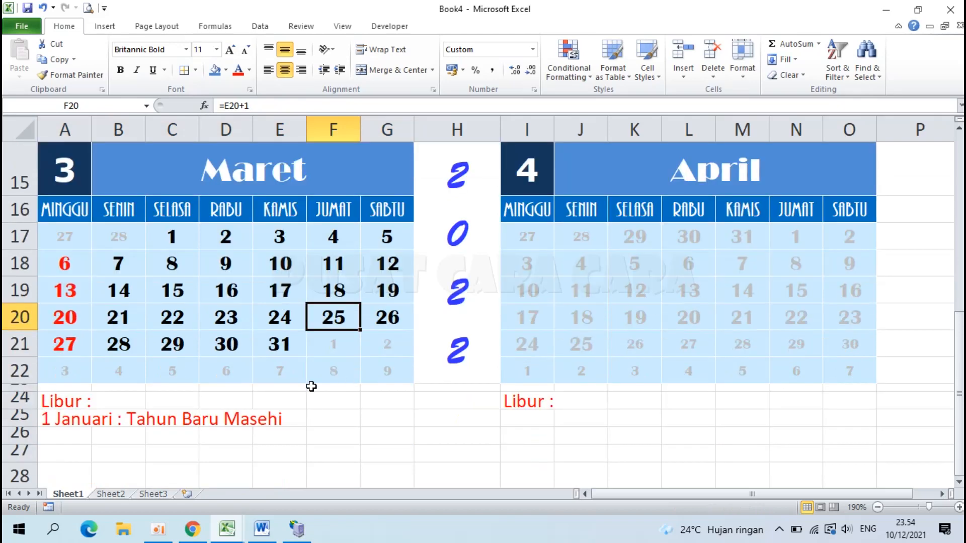
click(77, 423)
key(Delete)
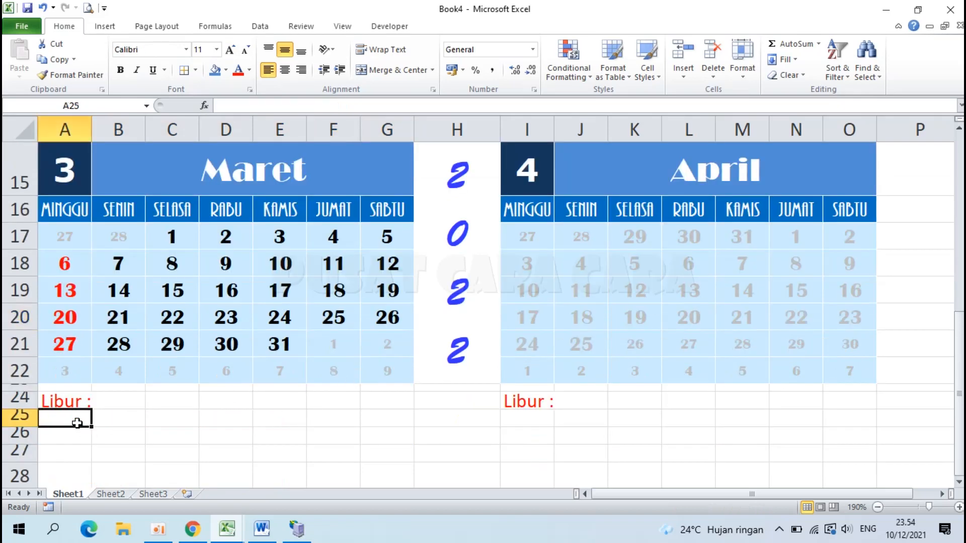
Step: Clear the conditional formatting rules from the April date cells I17:O22
scroll(76, 422, up, 1)
drag(536, 298, 830, 420)
shift+click(837, 433)
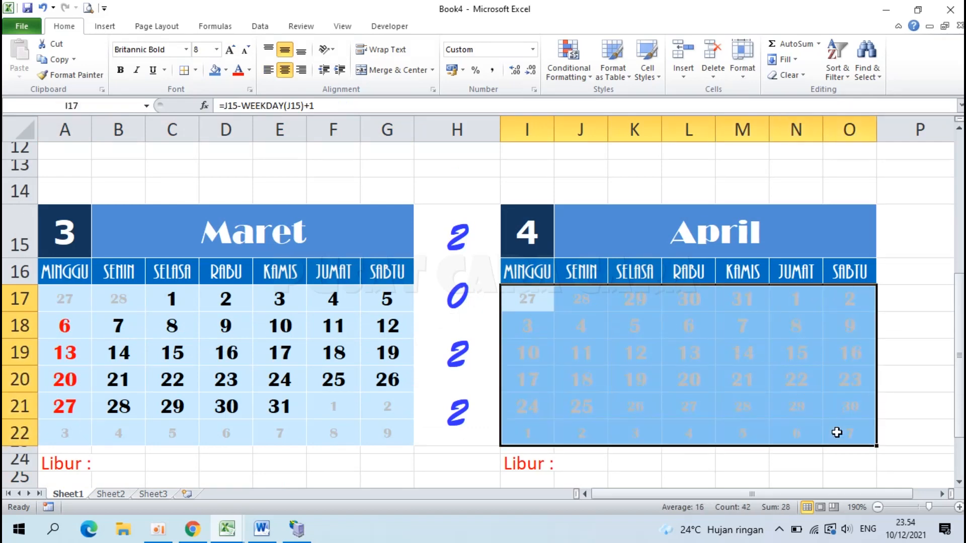
click(560, 74)
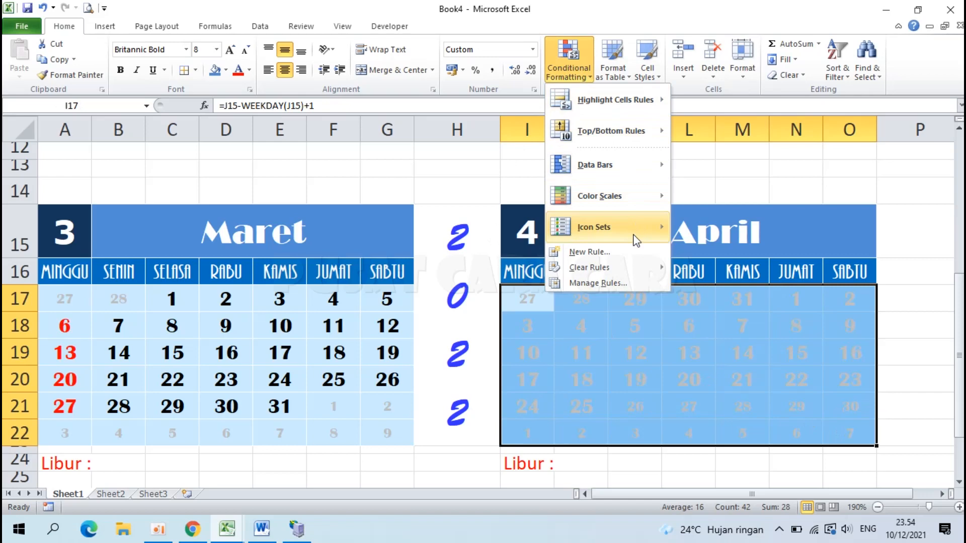
mouse_move(606, 274)
click(709, 269)
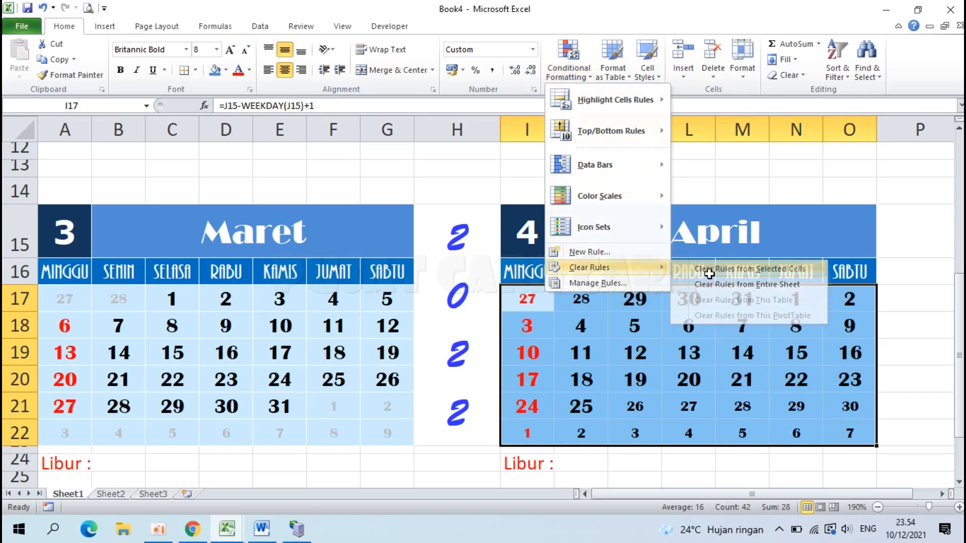
Step: Start a formula-based conditional formatting rule for I17:O22 with the formula =MONTH(I17)<>$I$15
click(572, 68)
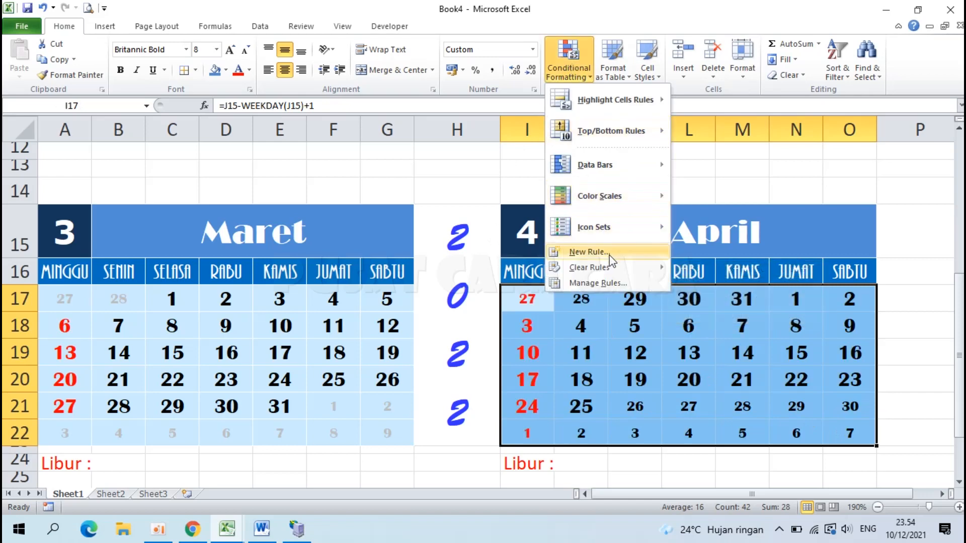
click(588, 252)
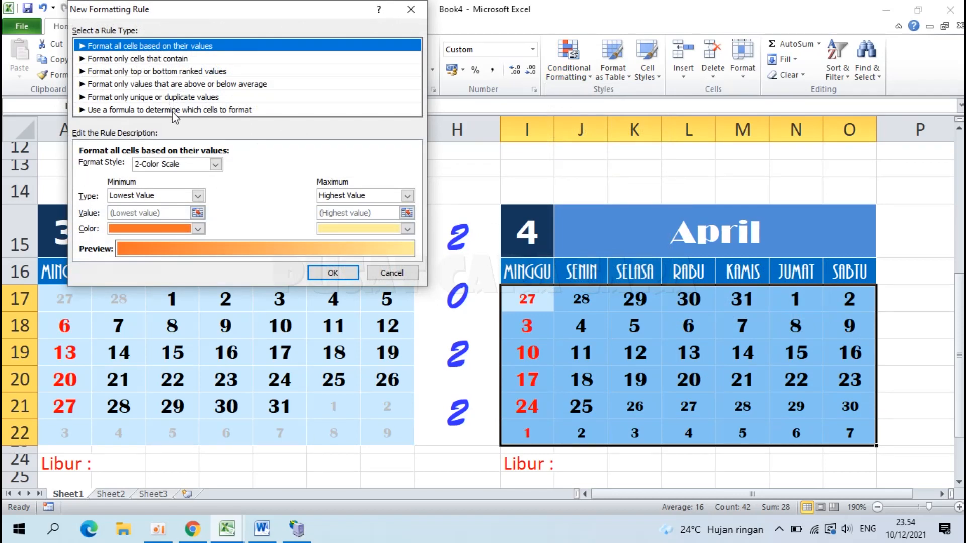
click(173, 110)
click(178, 166)
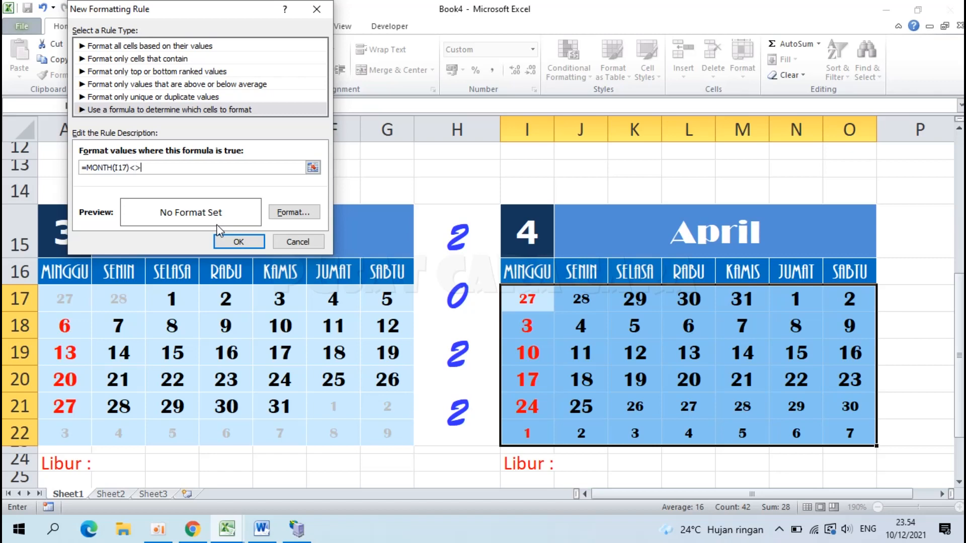
click(537, 238)
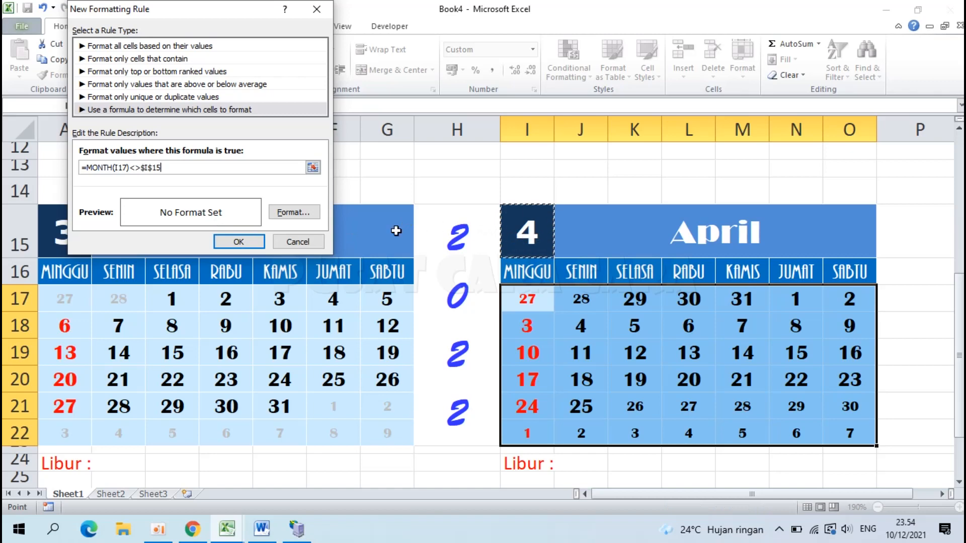
Step: Give the April rule a light gray font color and apply it to the dates
click(296, 213)
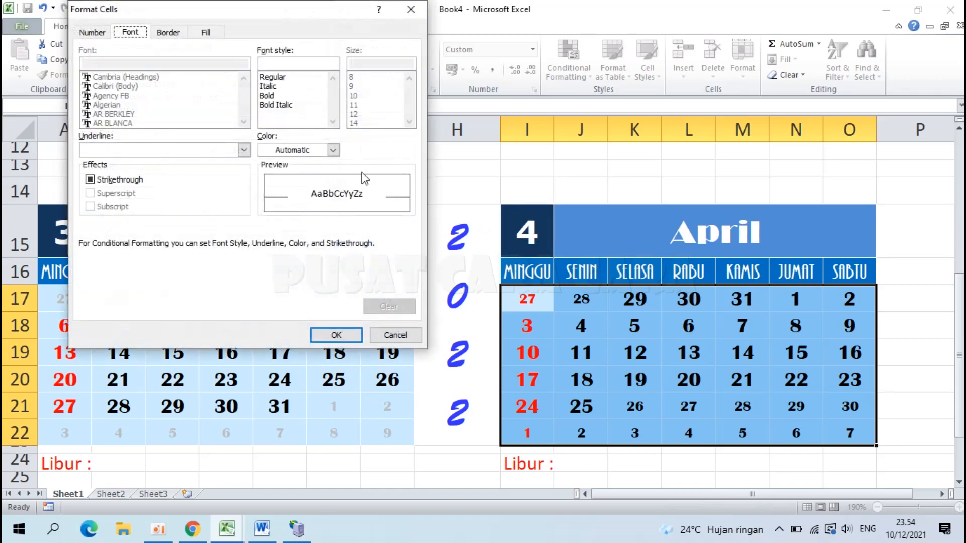
click(333, 150)
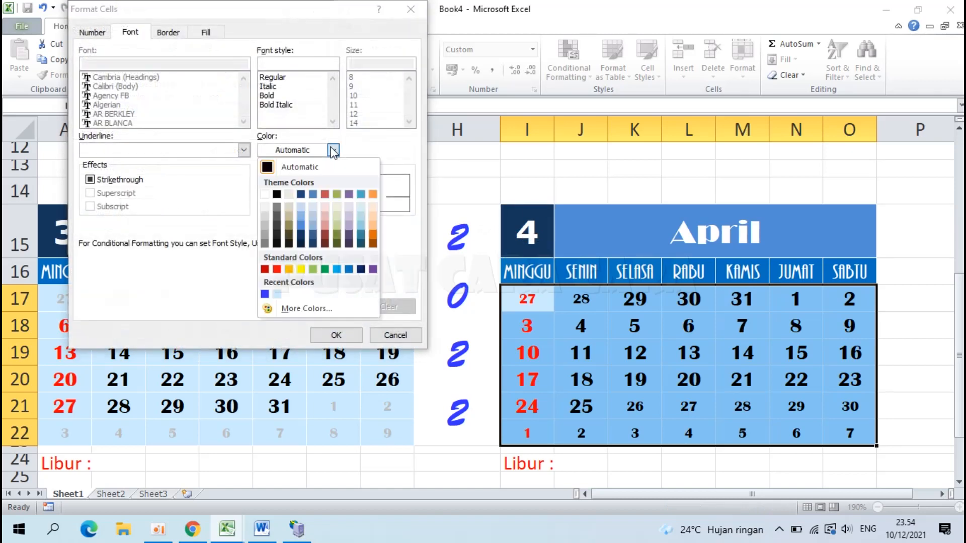
click(267, 224)
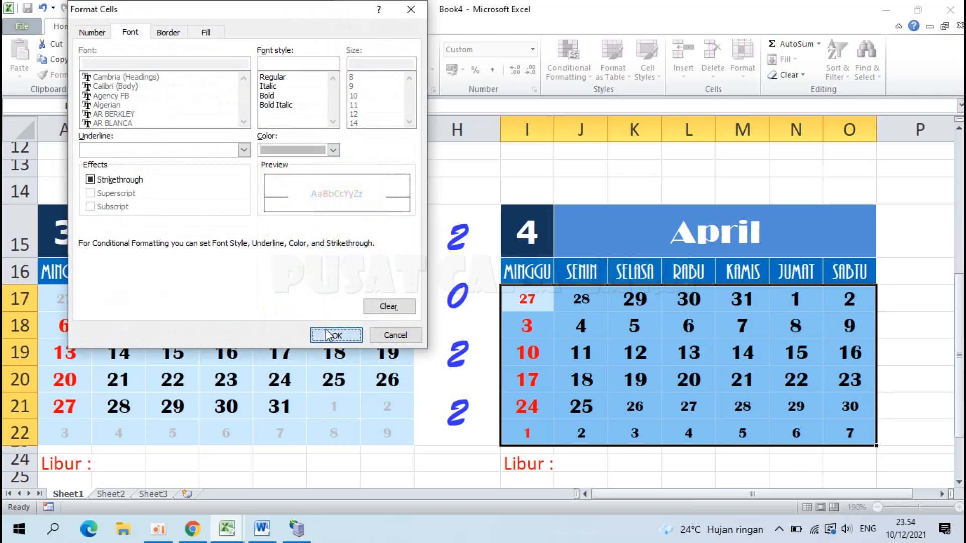
click(334, 335)
click(237, 241)
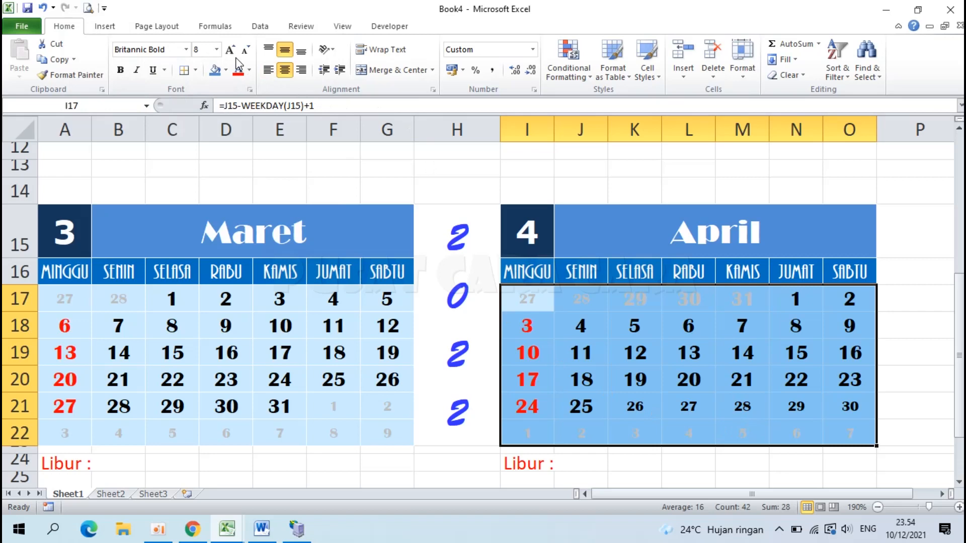
Step: Set all April date cells I17:O22 to font size 11
click(217, 50)
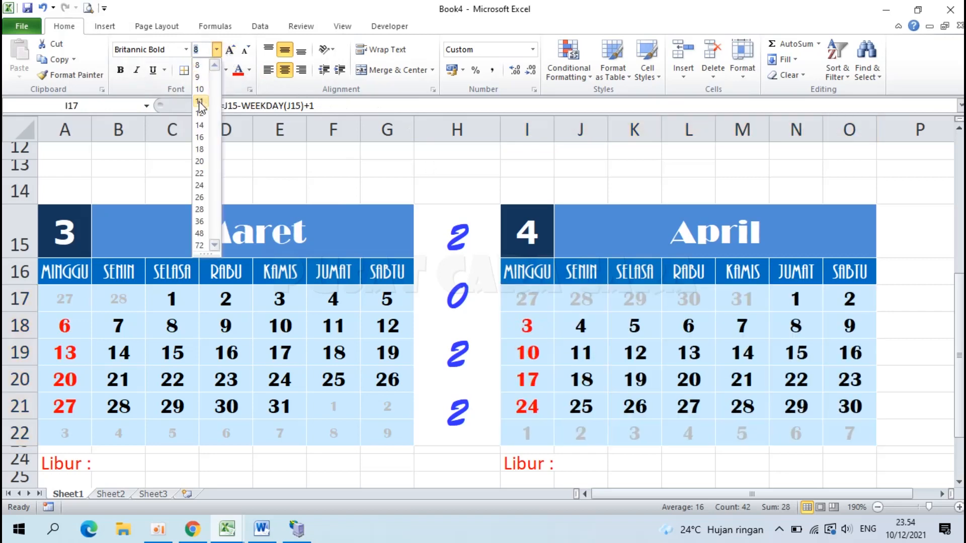
Step: Set April's date cells to font size 11 and its greyed adjacent-month dates in I17:M17 and I22:O22 to size 8
click(202, 103)
drag(526, 298, 732, 303)
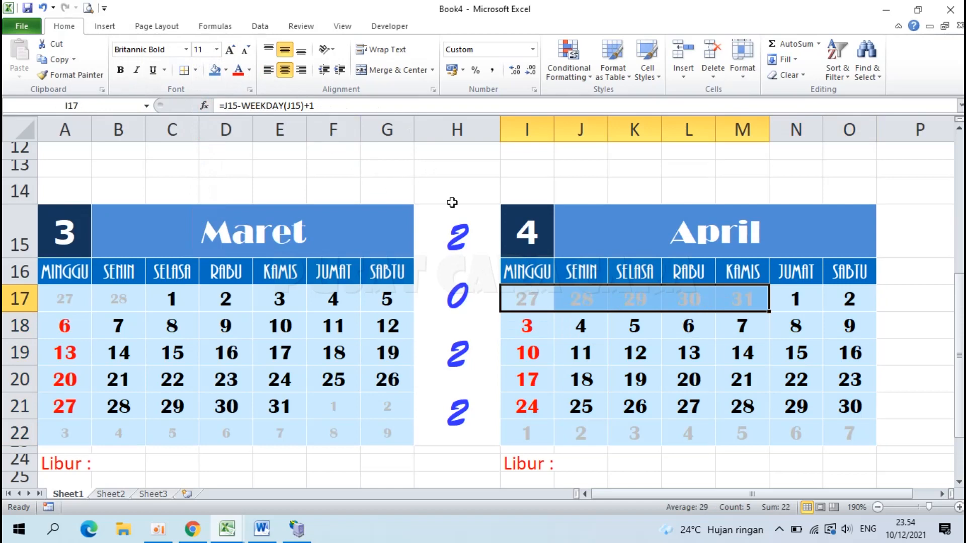
click(539, 328)
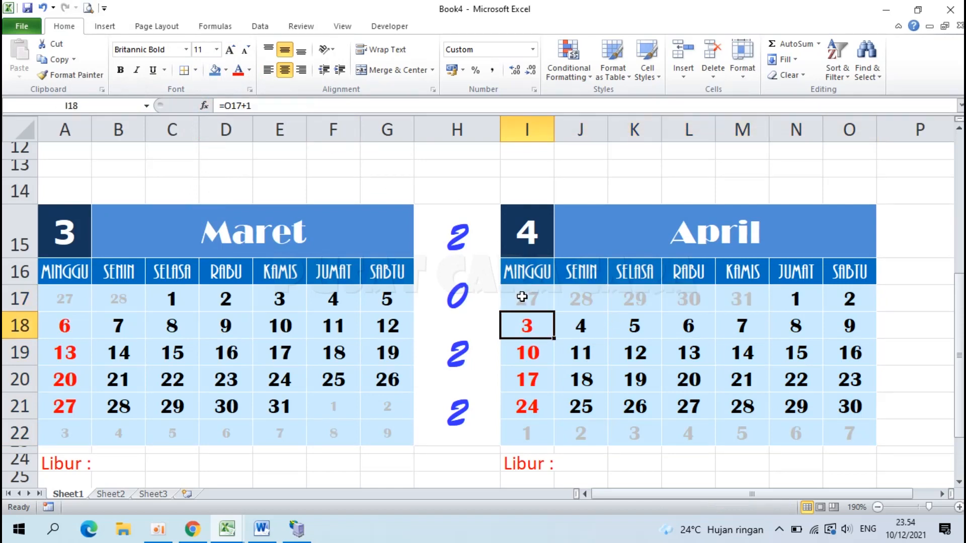
drag(522, 297, 743, 301)
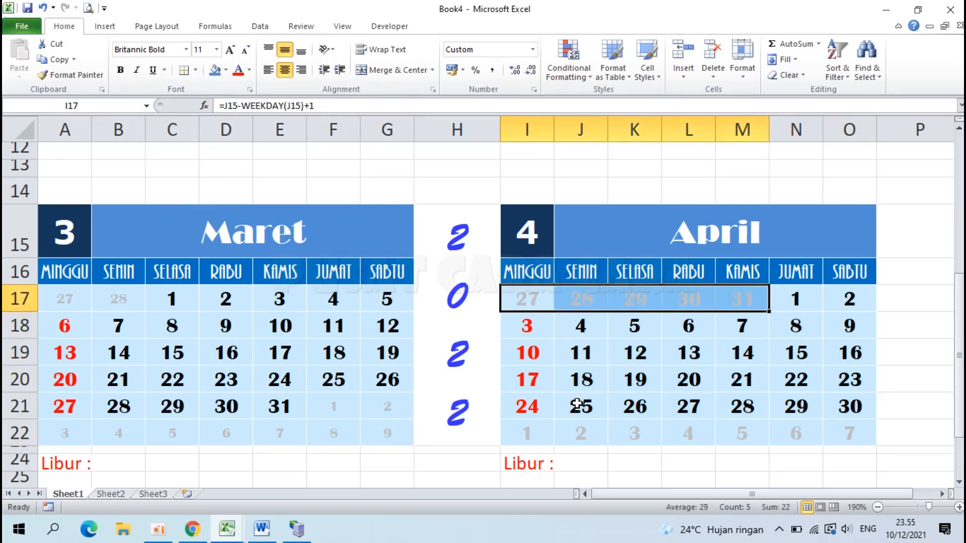
drag(540, 430, 830, 431)
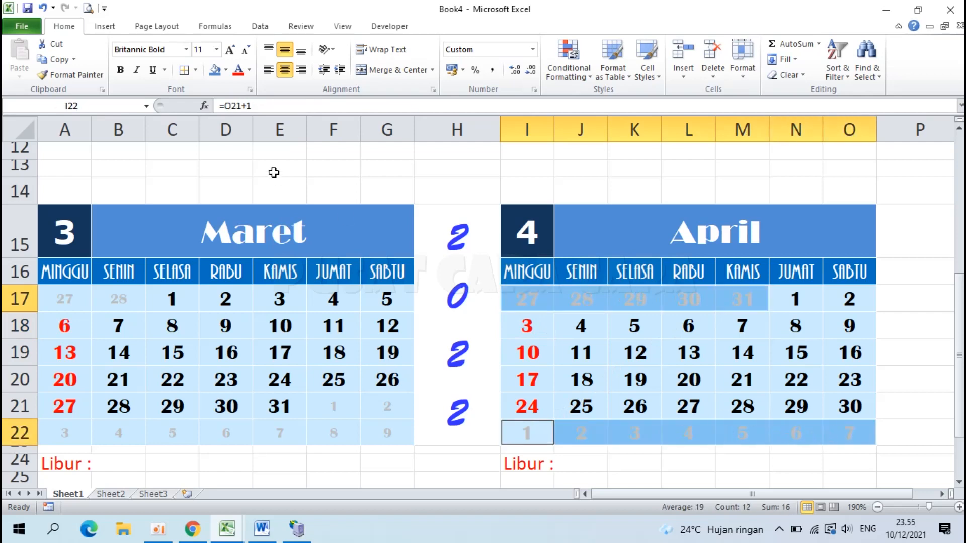
click(216, 49)
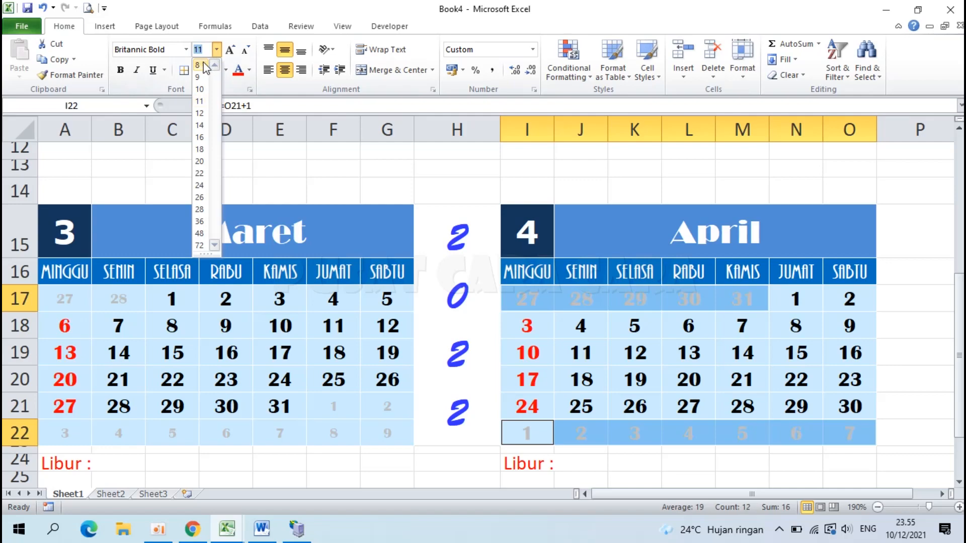
key(Escape)
click(659, 375)
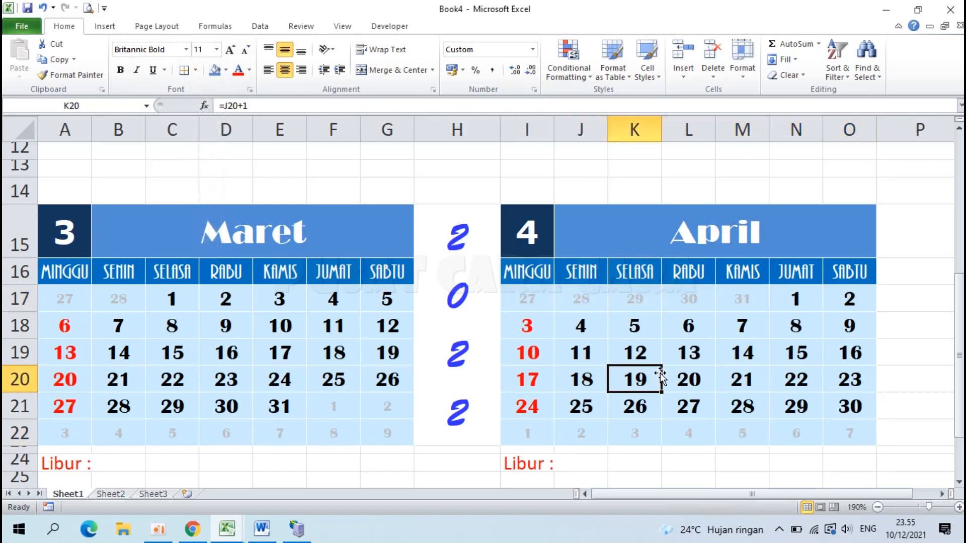
Step: Switch to the Contoh Kalender Excel workbook and examine the title rows and picture above its January and February calendars
scroll(516, 300, up, 4)
ctrl+scroll(515, 299, down, 5)
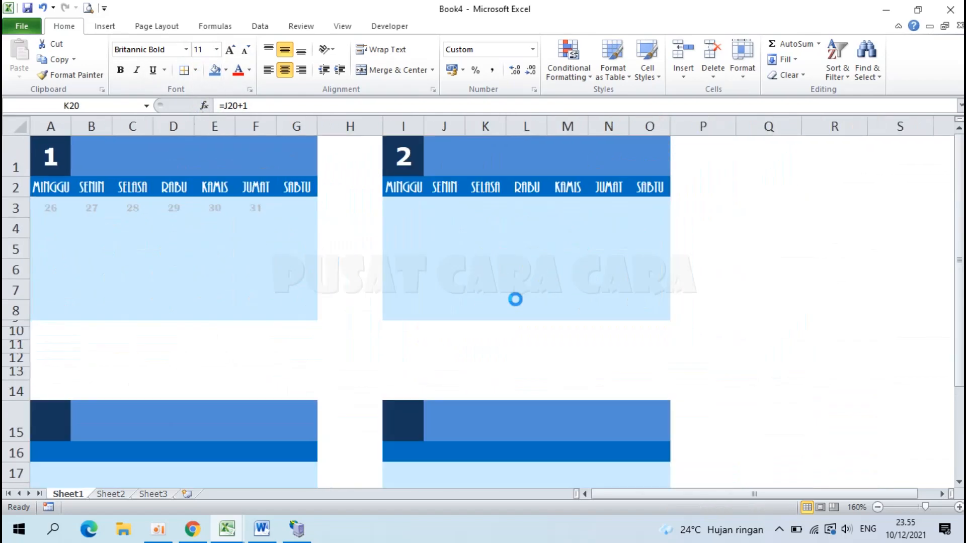
scroll(341, 235, down, 5)
scroll(342, 234, up, 5)
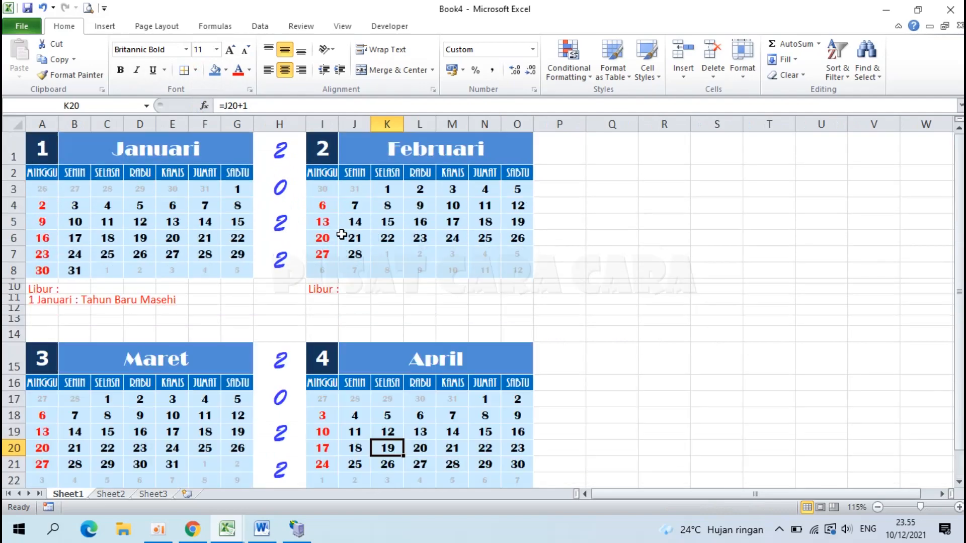
click(232, 537)
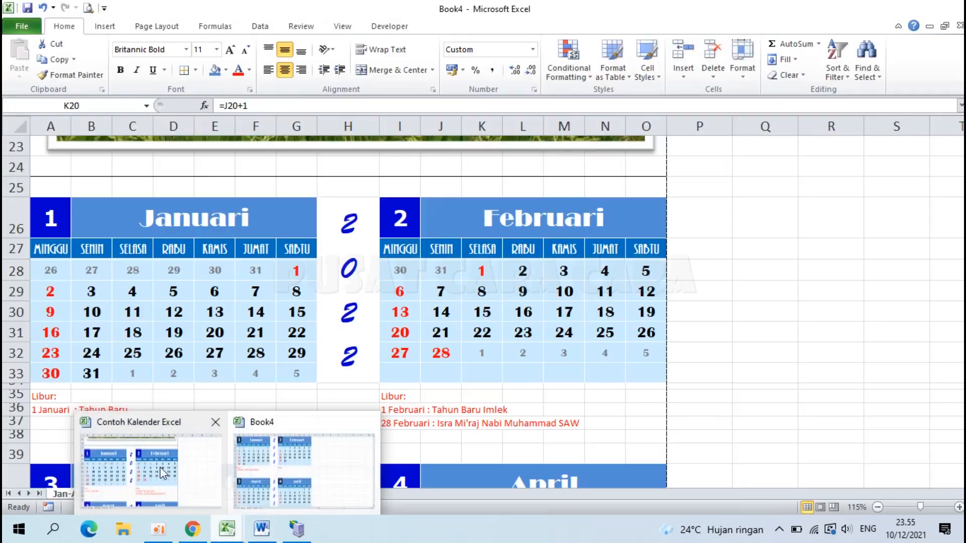
click(164, 474)
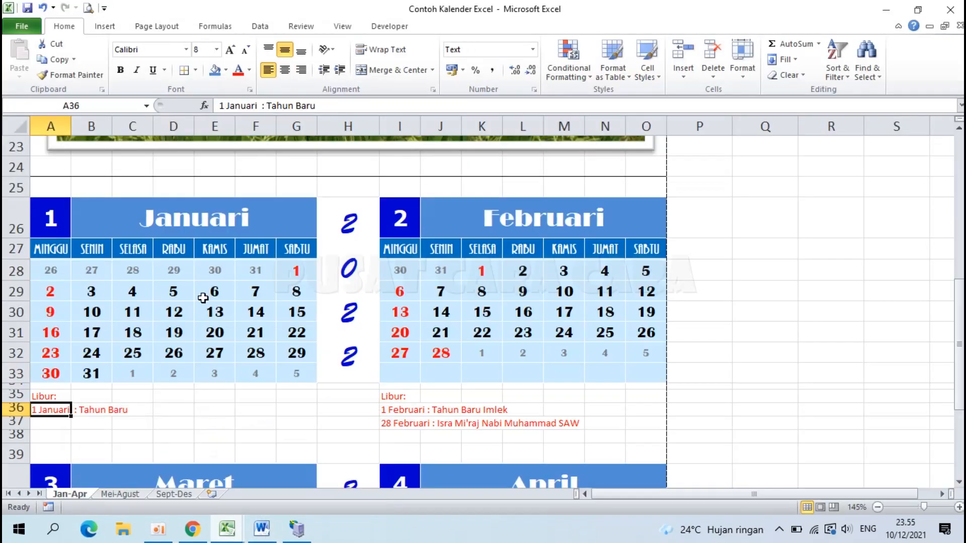
scroll(203, 298, up, 7)
scroll(203, 298, down, 3)
scroll(203, 299, up, 3)
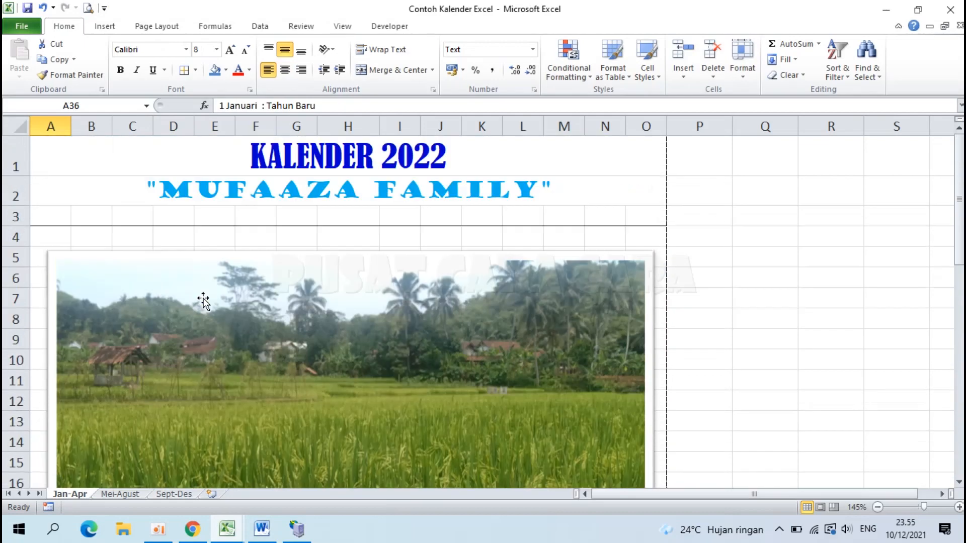
scroll(203, 300, down, 2)
scroll(203, 301, up, 2)
click(267, 162)
click(265, 188)
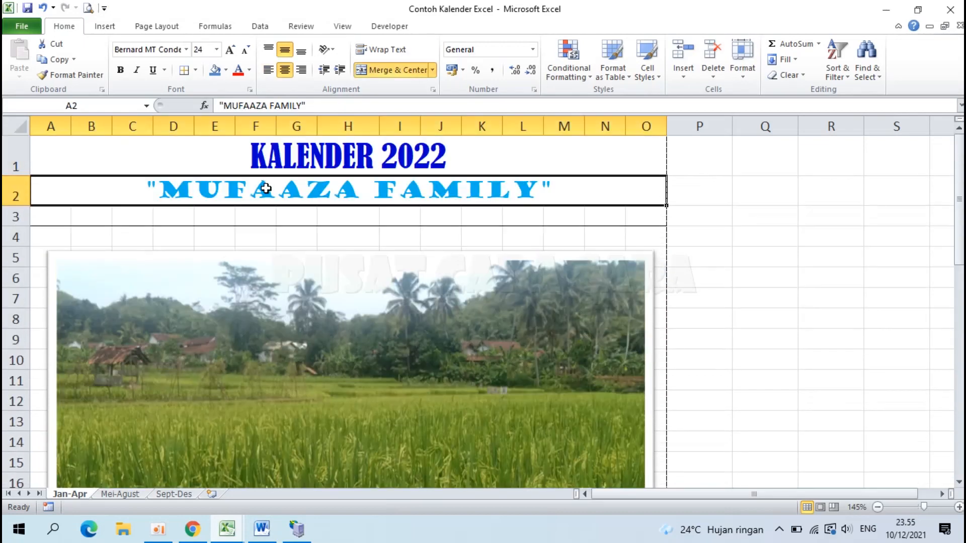
Step: Return to the Book4 workbook and insert 23 blank rows above the January and February calendars
mouse_move(229, 528)
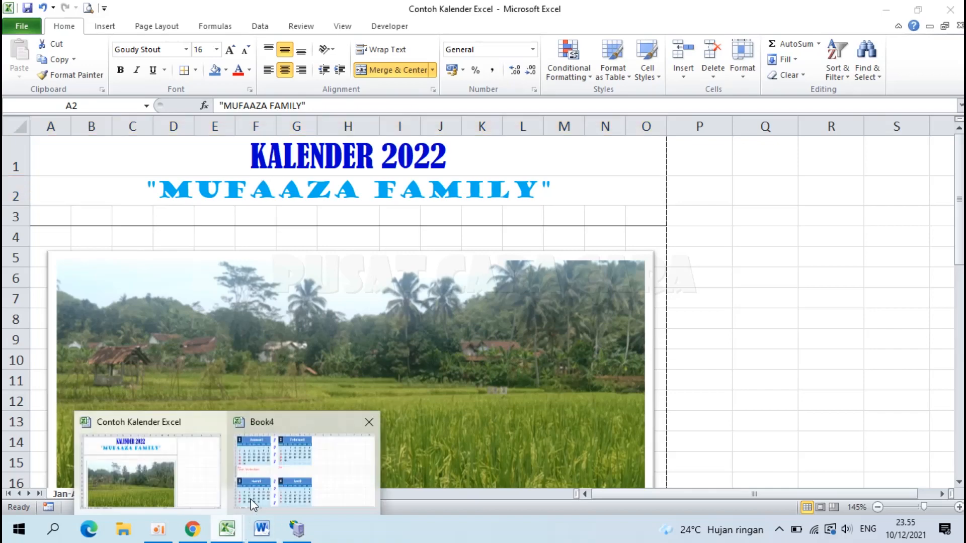
click(289, 473)
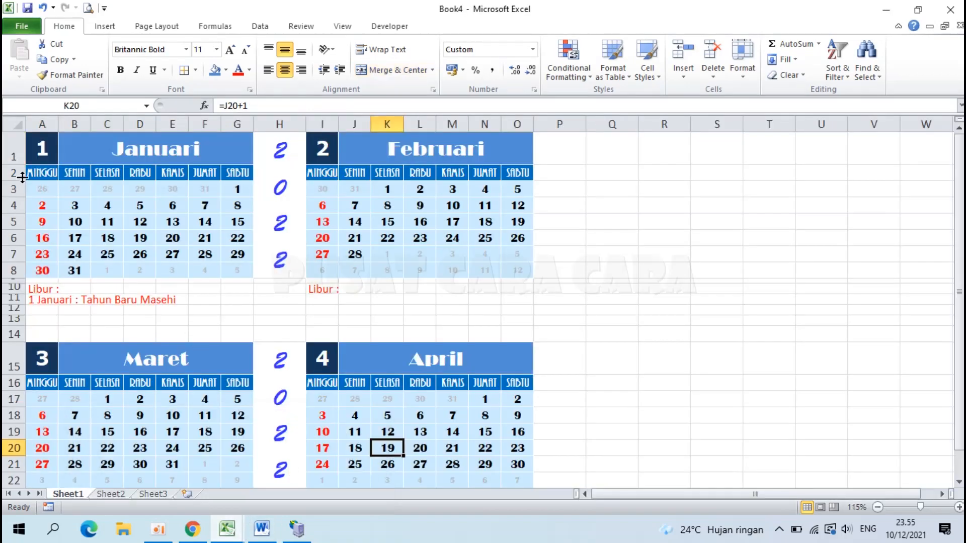
ctrl+scroll(23, 177, up, 2)
scroll(39, 193, up, 1)
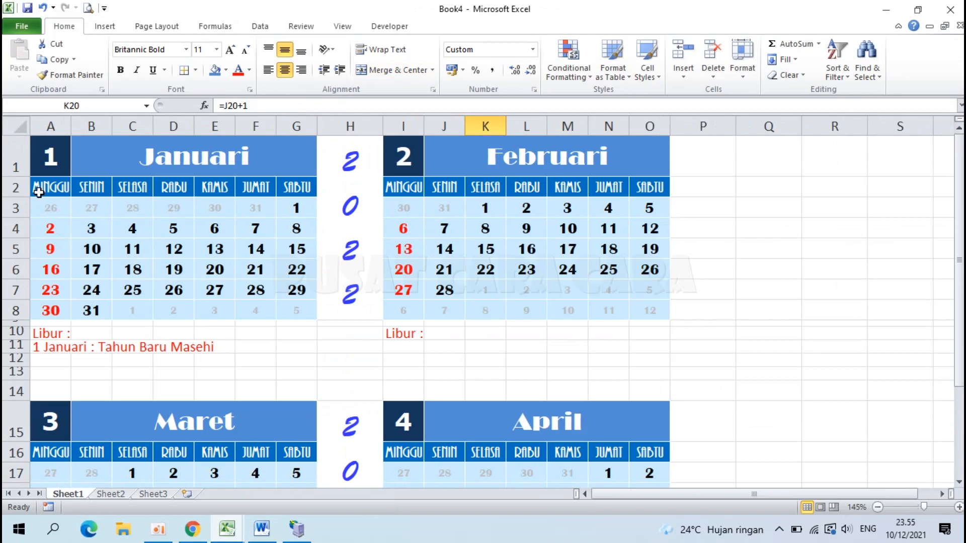
right_click(17, 154)
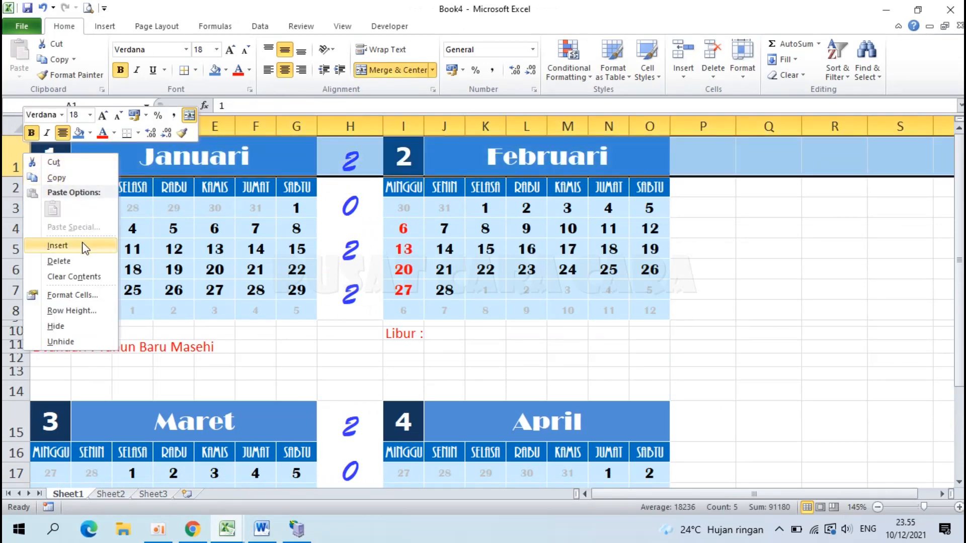
click(57, 246)
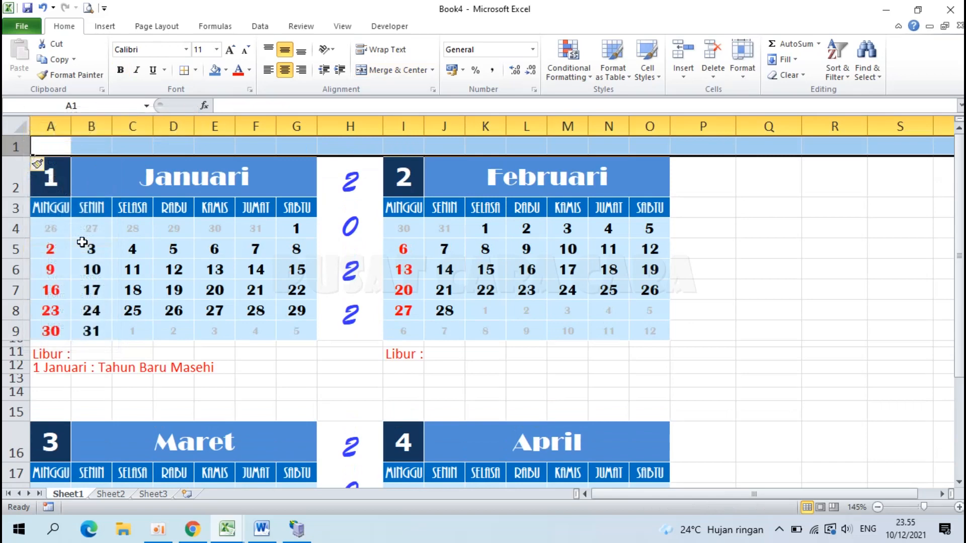
key(F4)
key(F4)
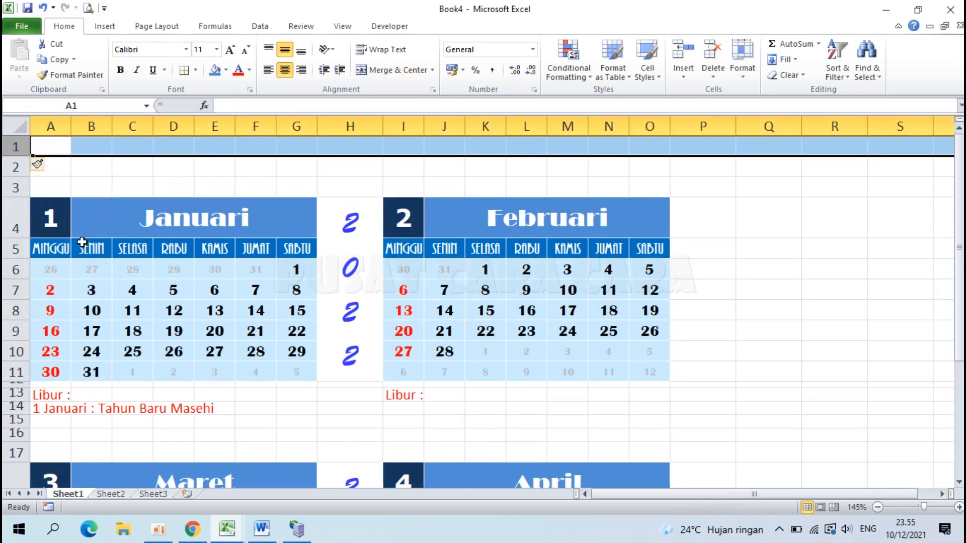
key(F4)
key(F4)
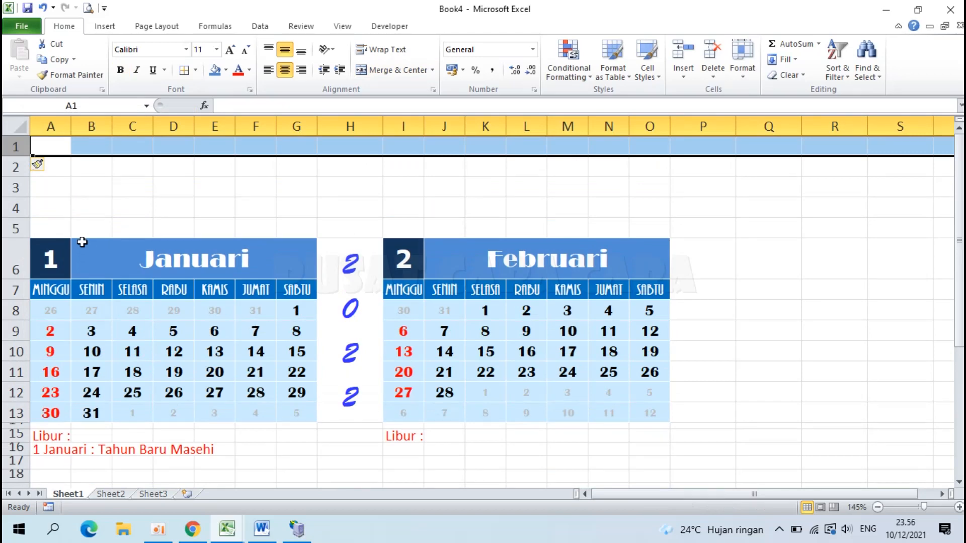
key(F4)
key(F4)
key(F4)
key(F4)
key(F4)
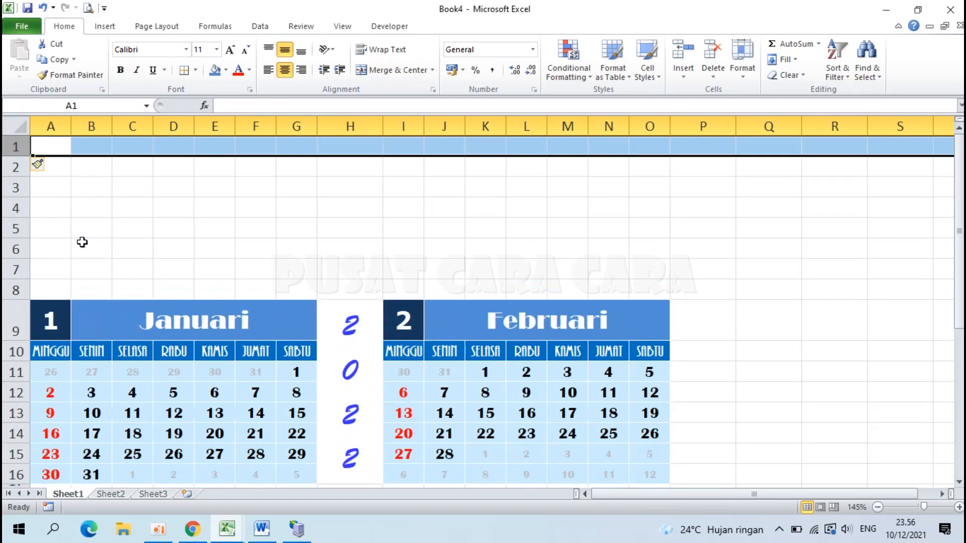
key(F4)
key(F4)
key(F4)
key(F4)
key(F4)
key(F4)
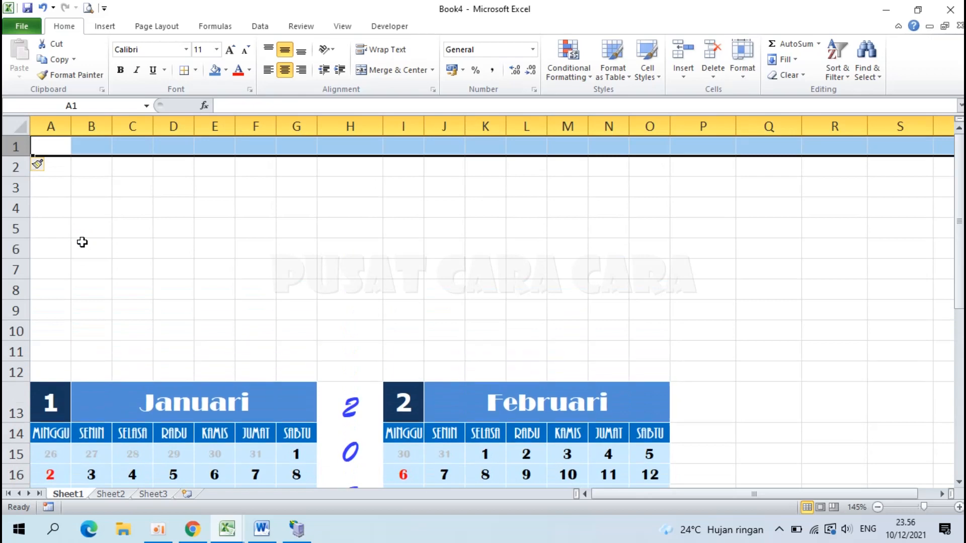
key(F4)
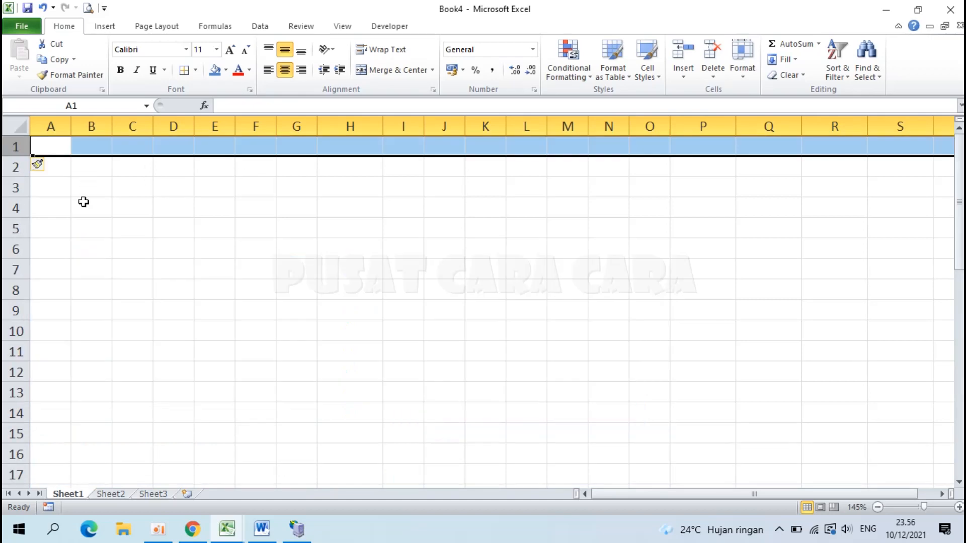
click(56, 170)
click(55, 190)
click(57, 206)
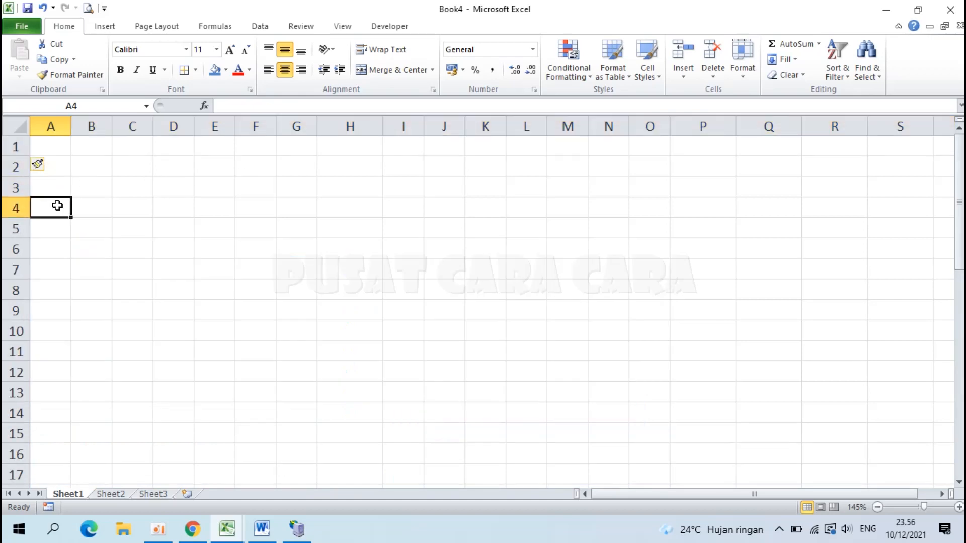
scroll(58, 205, down, 3)
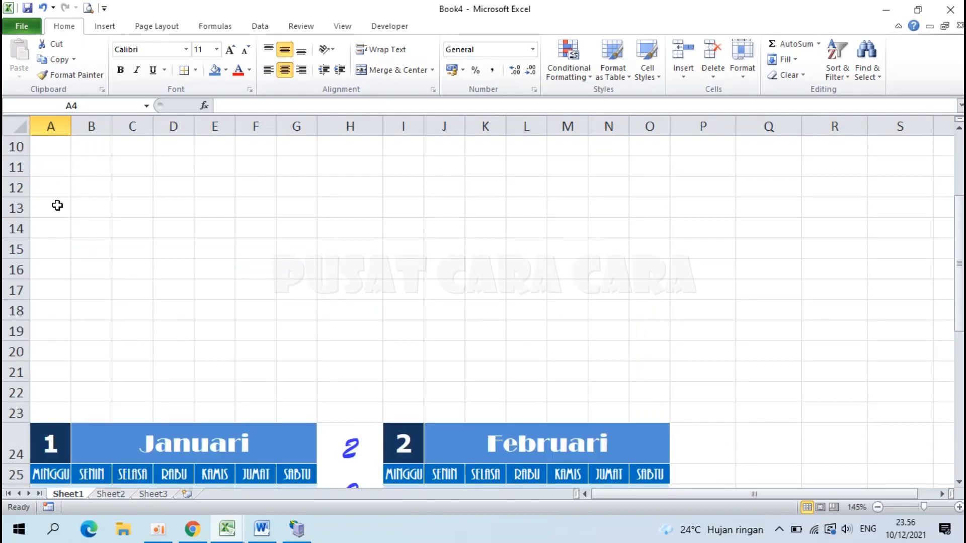
scroll(65, 242, up, 3)
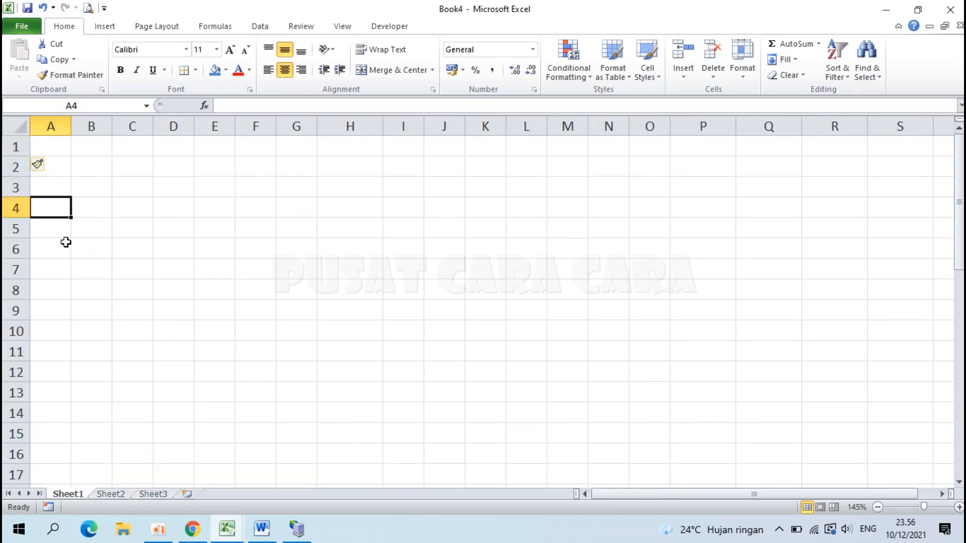
Step: Enter the heading KALENDER 2022 in cell A1 and "PCC FAMILY", including the quotation marks, in cell A2
click(49, 145)
scroll(49, 144, down, 3)
scroll(49, 145, up, 3)
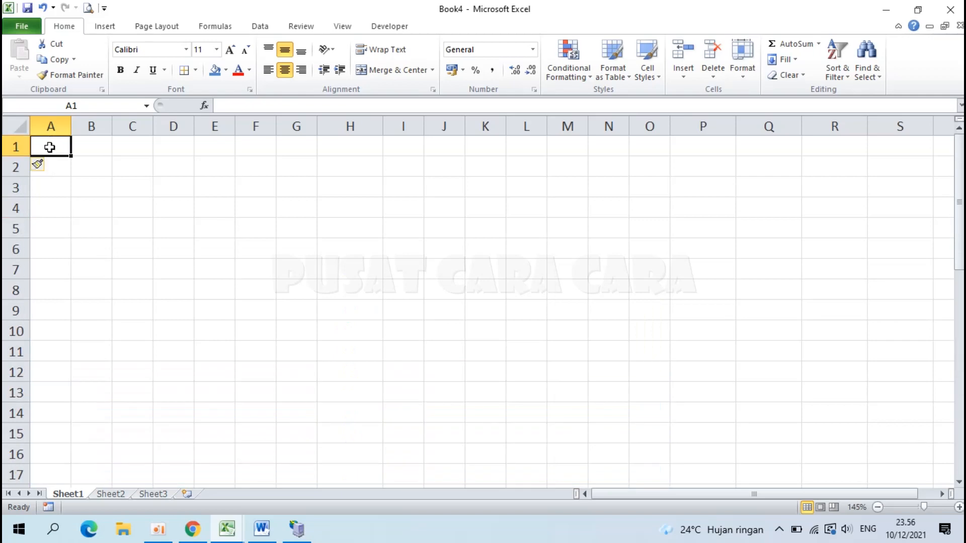
text(KALEN)
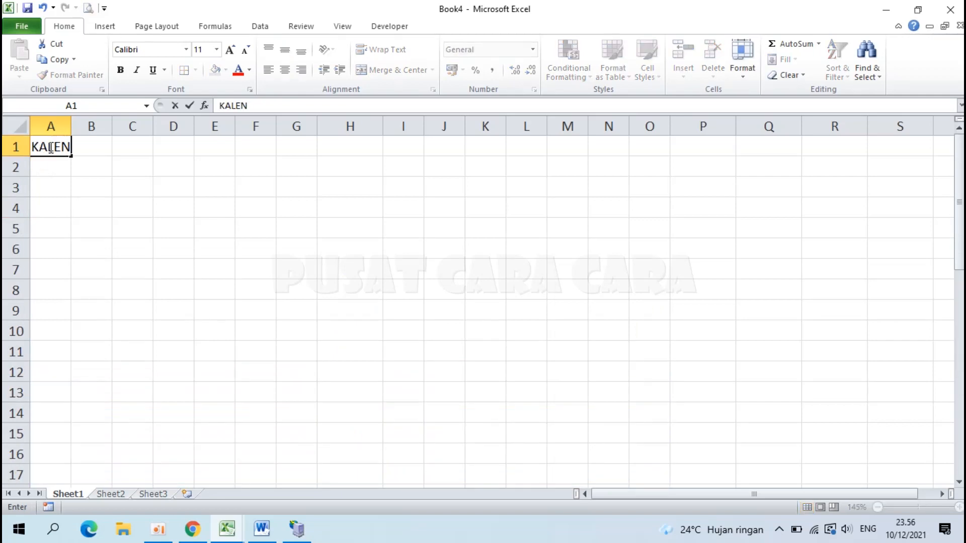
text(DER 2022)
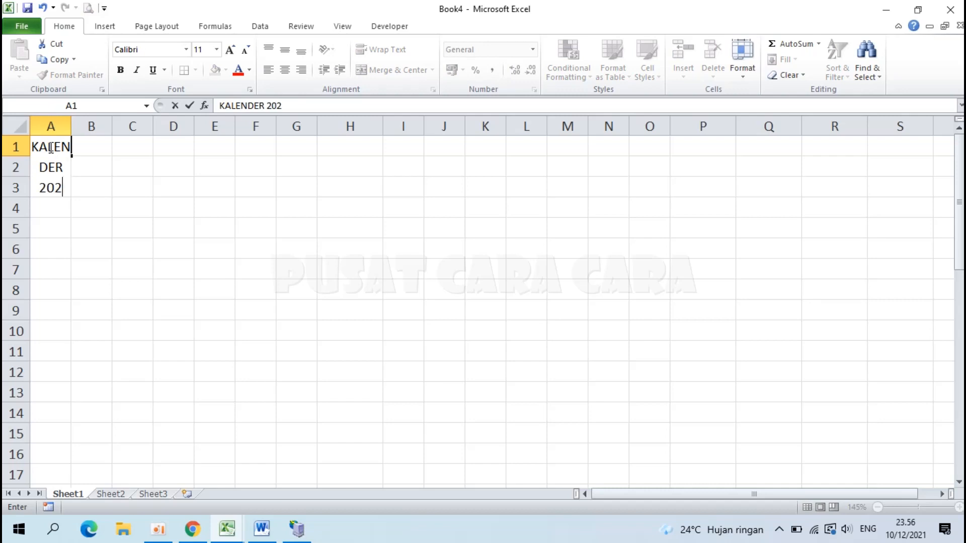
key(Return)
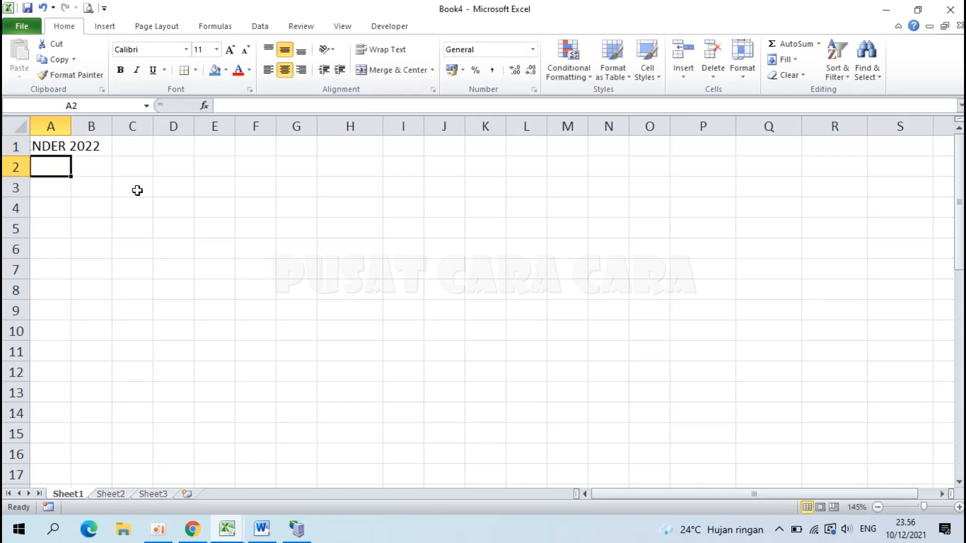
text("P)
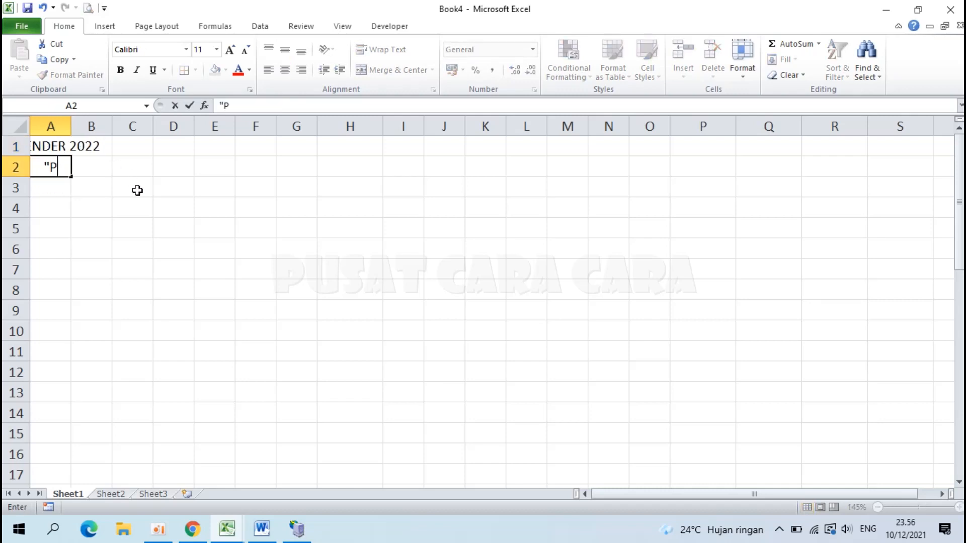
text(CC FAMILY)
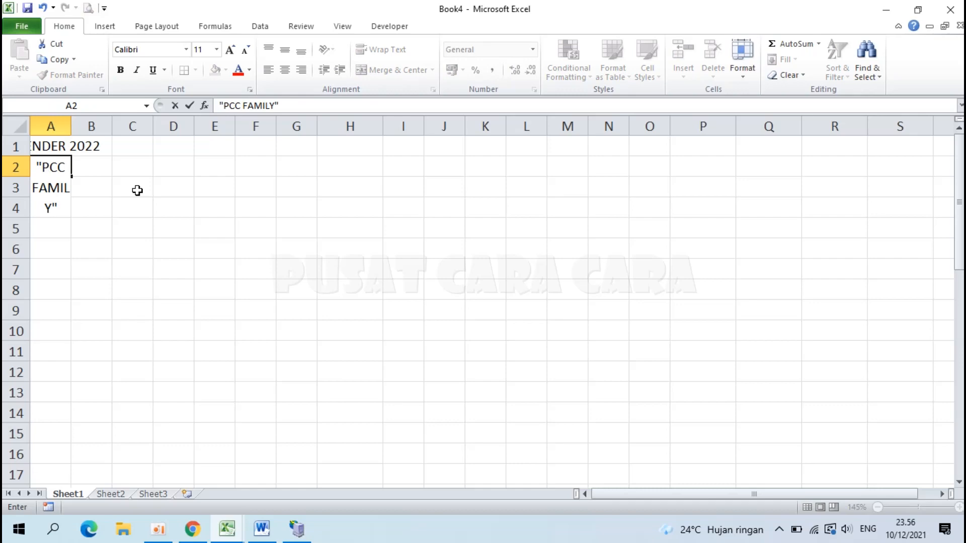
key(Return)
Step: Merge and center the two heading lines across the calendar's full width, as A1:O1 and A2:O2
scroll(137, 190, down, 4)
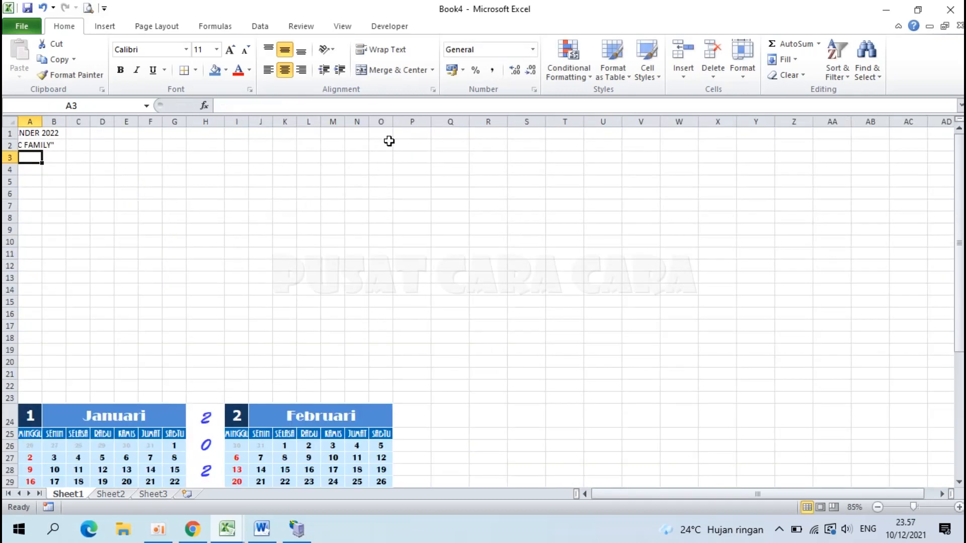
drag(28, 133, 386, 133)
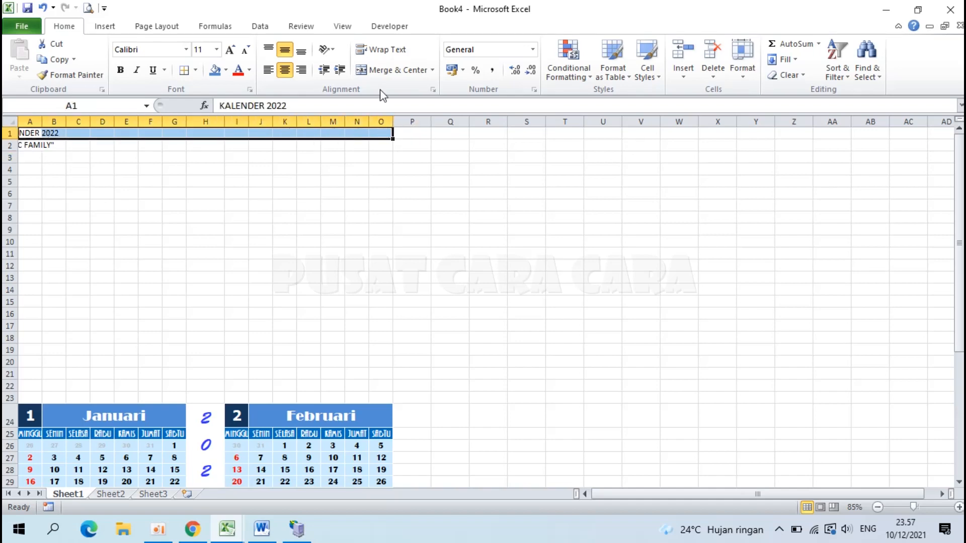
click(384, 72)
drag(26, 146, 387, 146)
click(375, 73)
Step: Format the KALENDER 2022 heading in Bernard MT Condensed at size 24
ctrl+scroll(198, 189, up, 9)
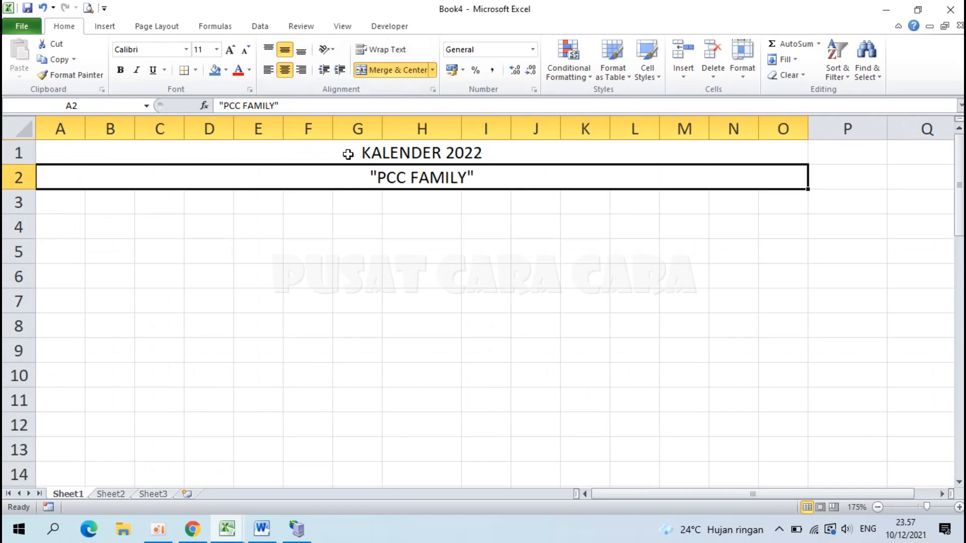
click(407, 152)
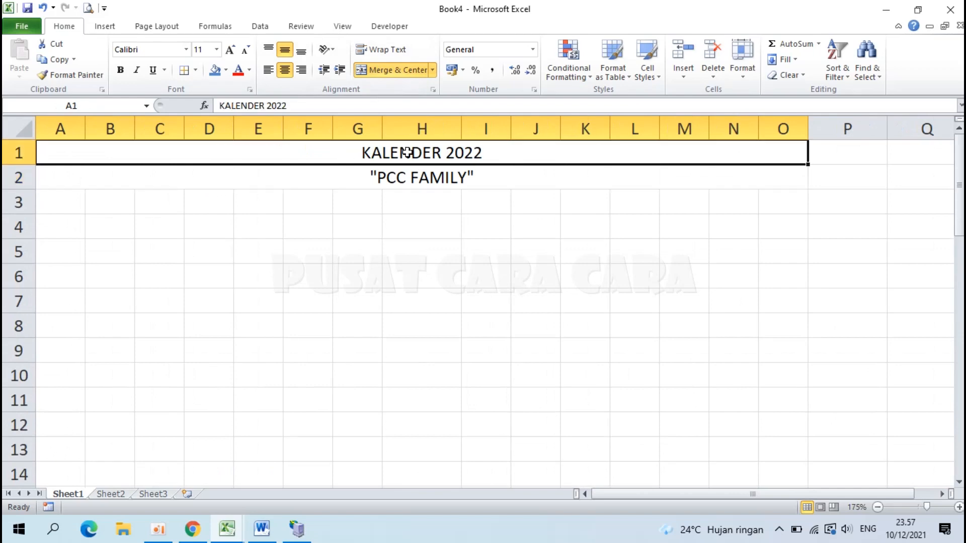
click(186, 49)
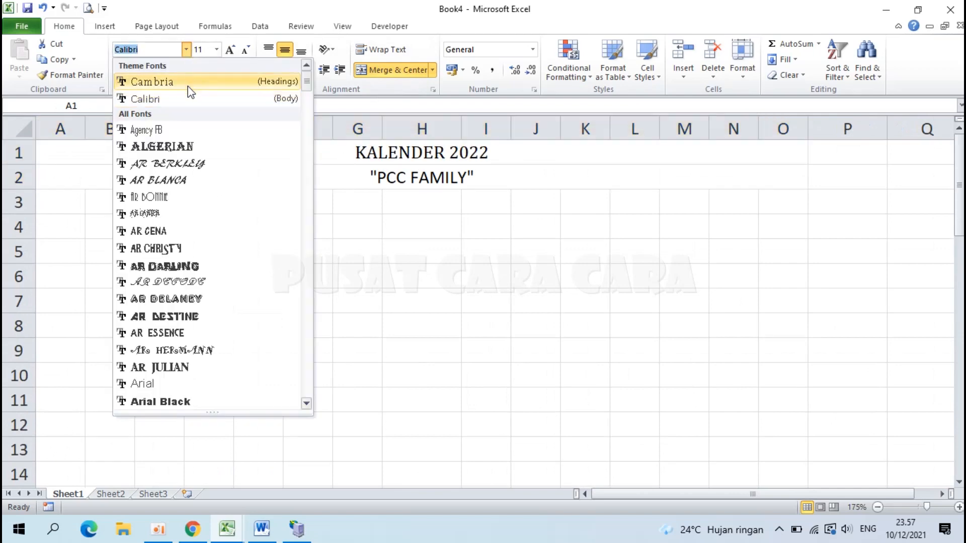
text(Bernard MT Conde)
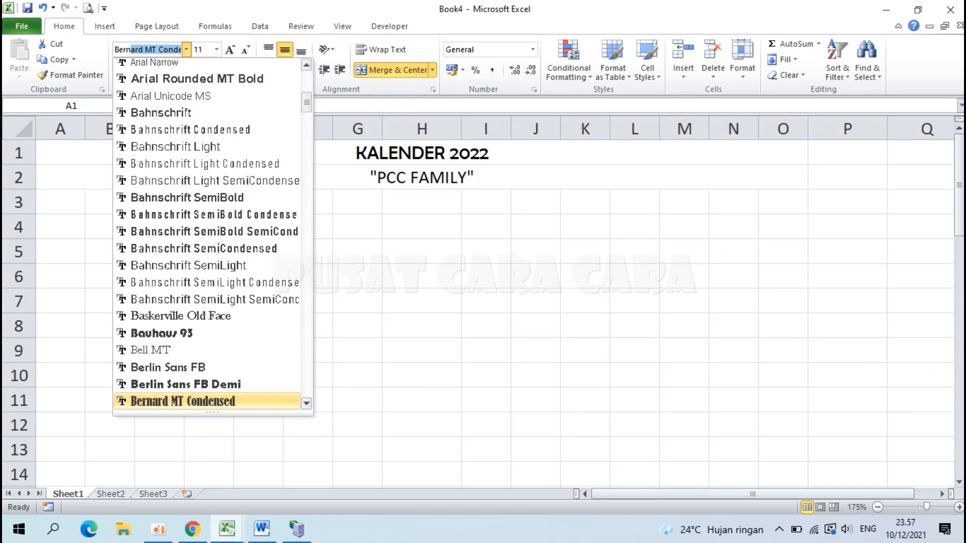
click(203, 401)
click(216, 50)
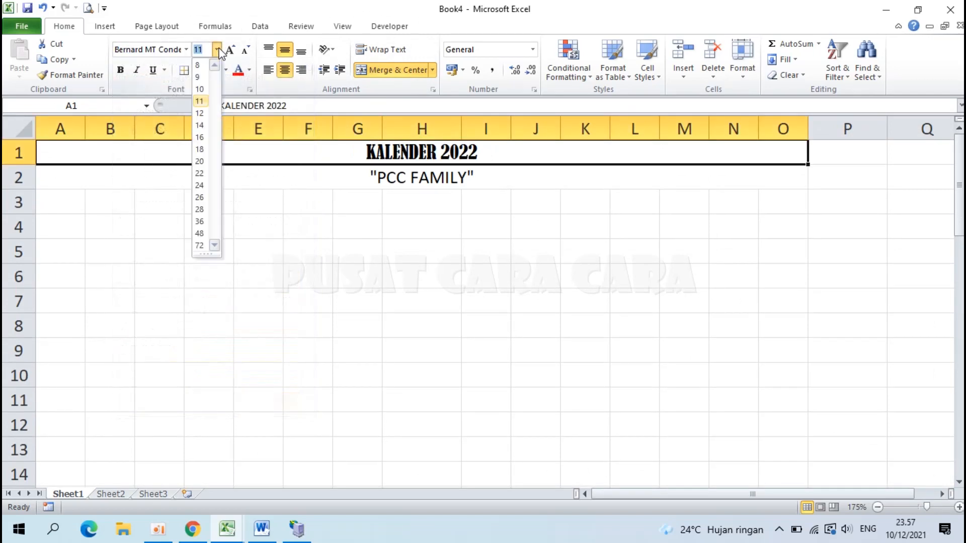
click(199, 186)
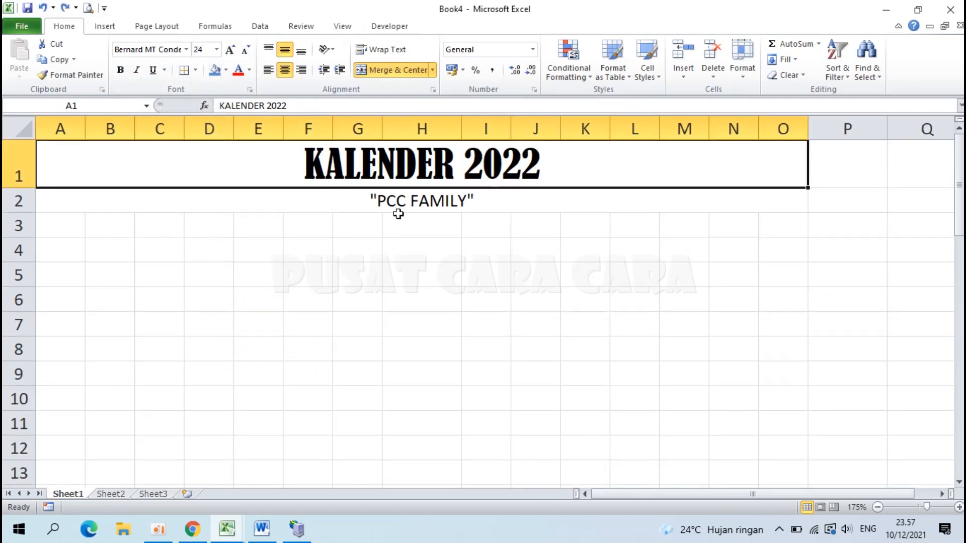
Step: Format the "PCC FAMILY" heading line in Goudy Stout at size 18
click(386, 203)
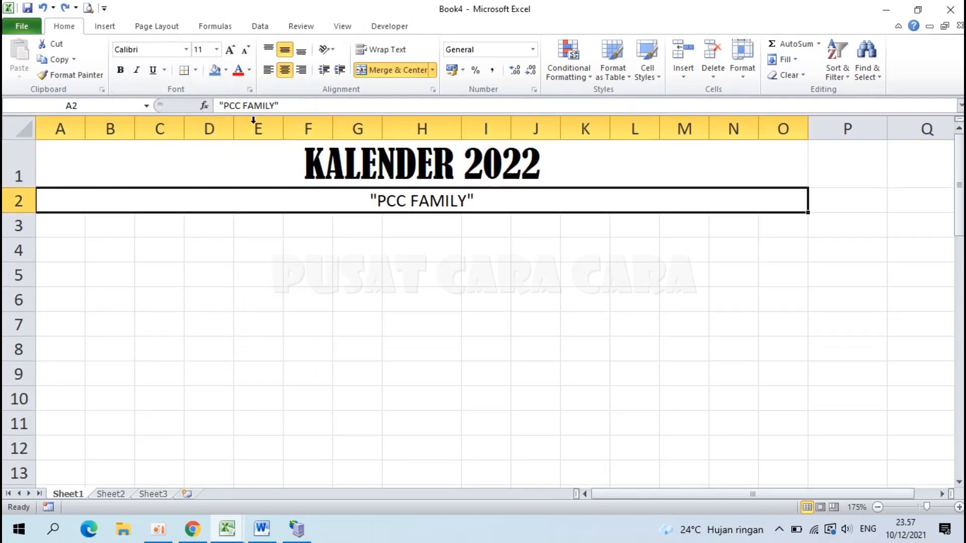
click(186, 49)
text(Gou)
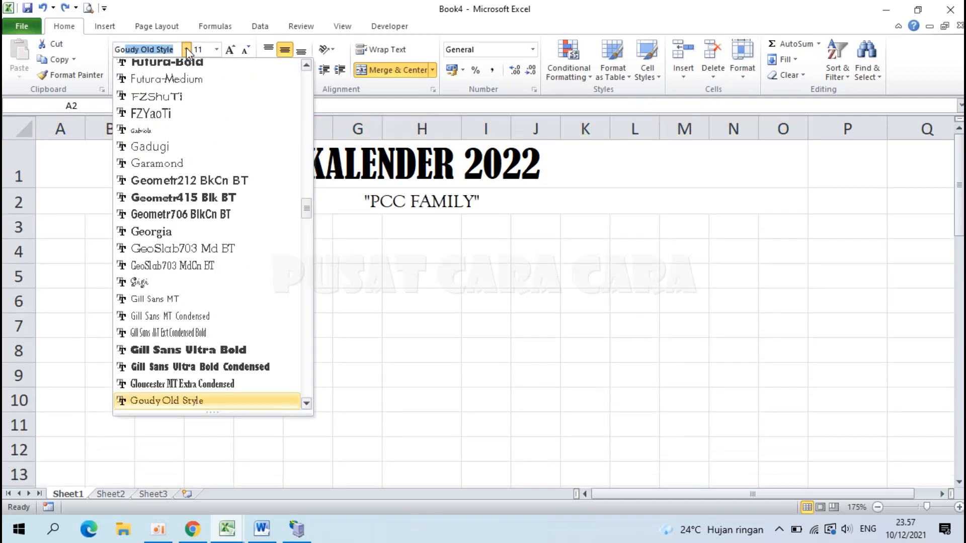
text(dy S)
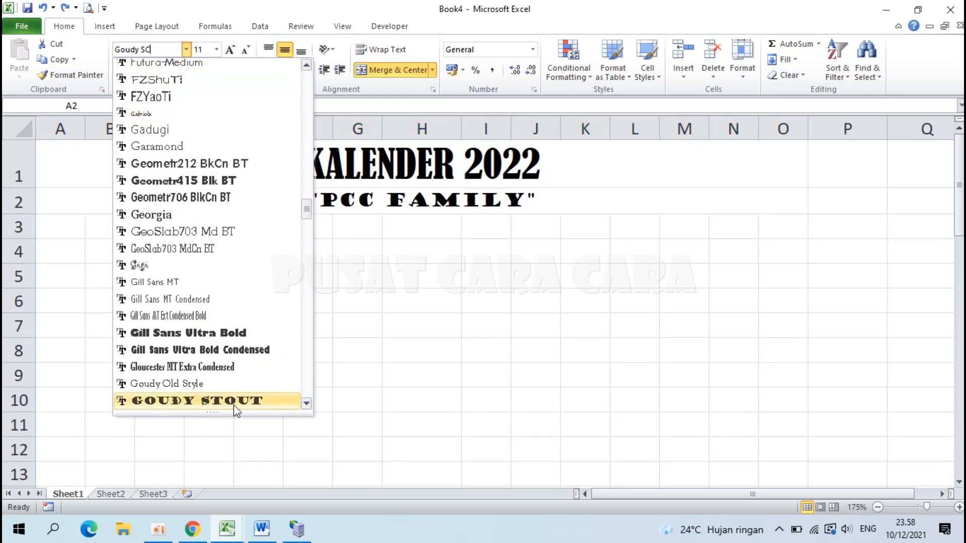
click(236, 400)
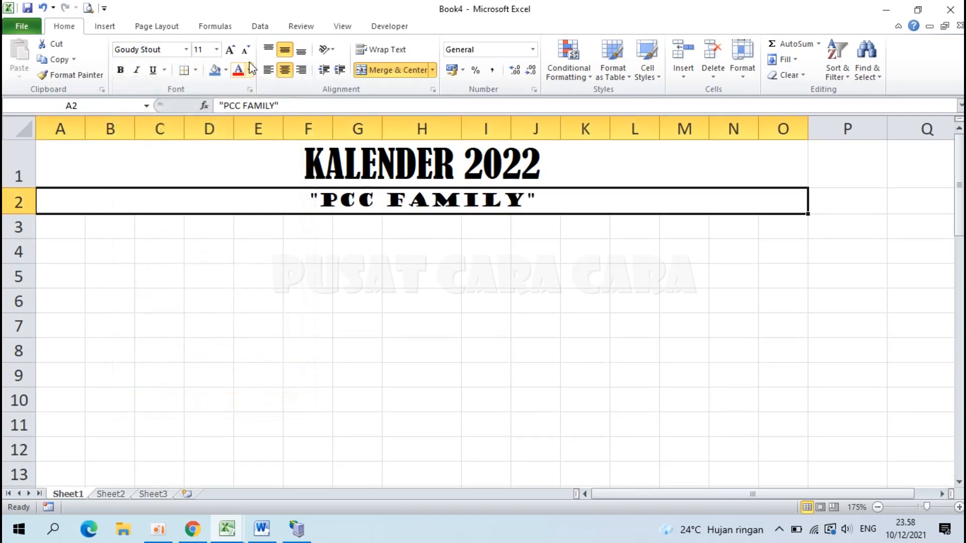
click(216, 50)
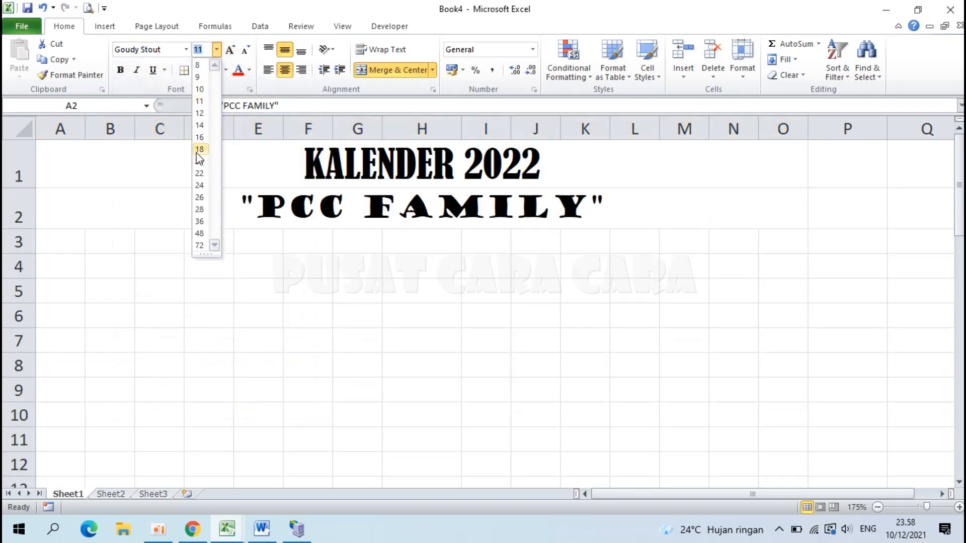
click(200, 150)
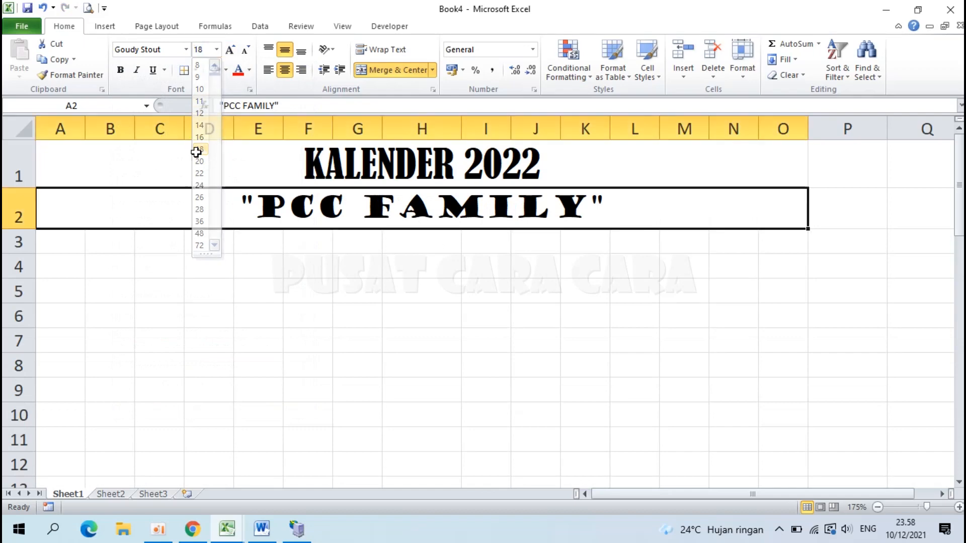
Step: Color the KALENDER 2022 heading dark blue and the "PCC FAMILY" line in the recently used bright blue
click(351, 172)
click(424, 203)
click(412, 176)
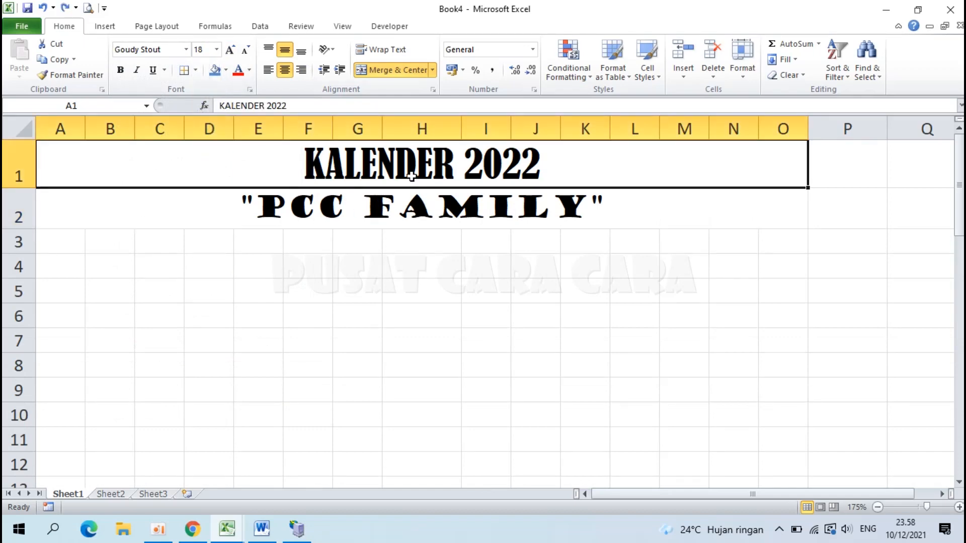
click(249, 70)
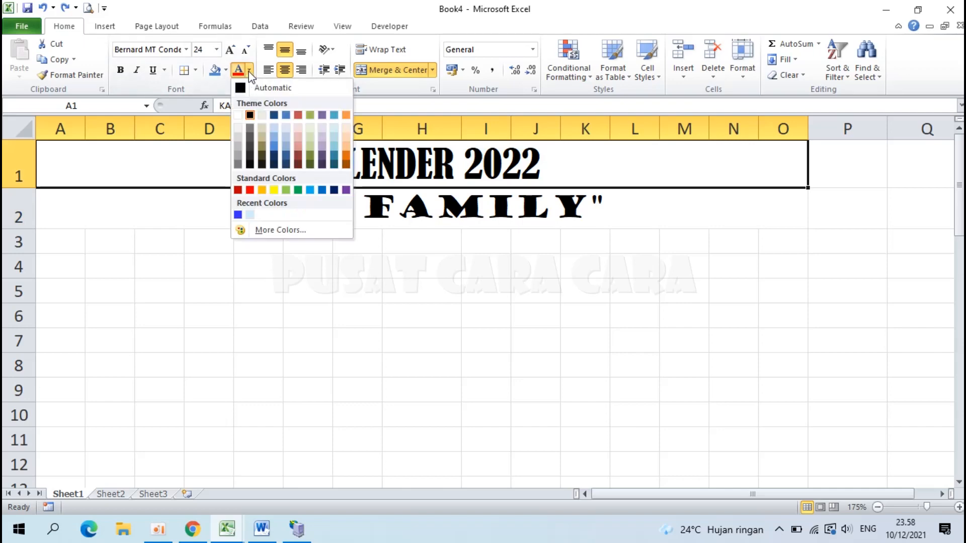
click(274, 116)
key(Return)
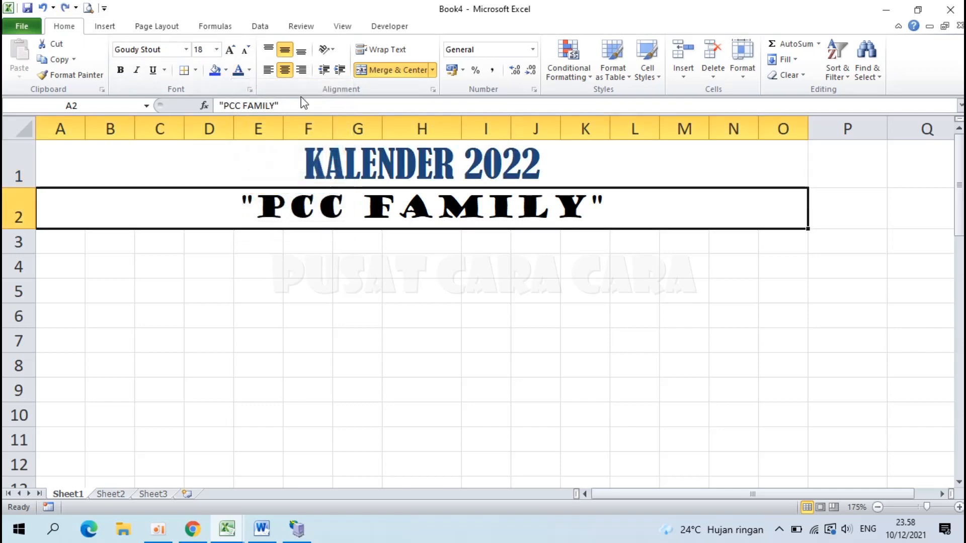
click(249, 70)
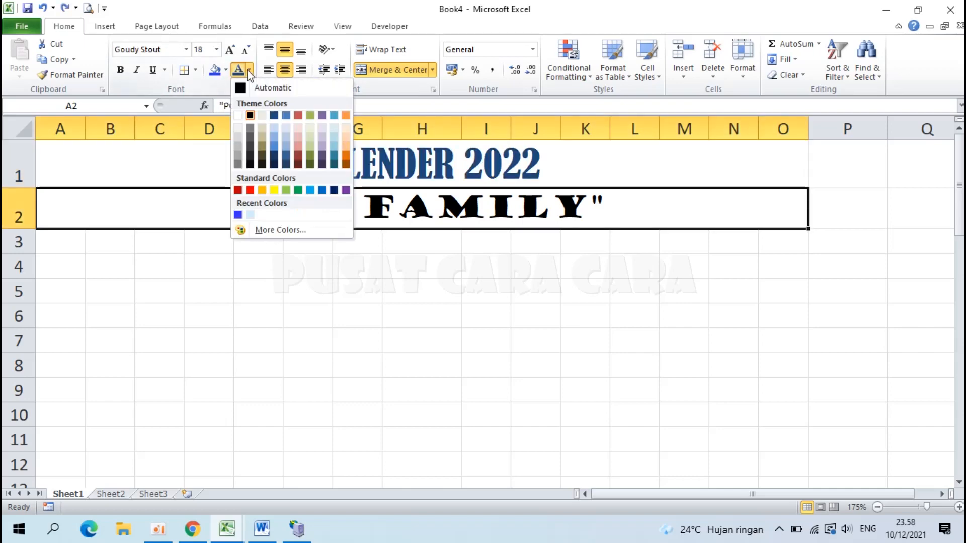
click(236, 215)
click(458, 260)
scroll(458, 260, down, 8)
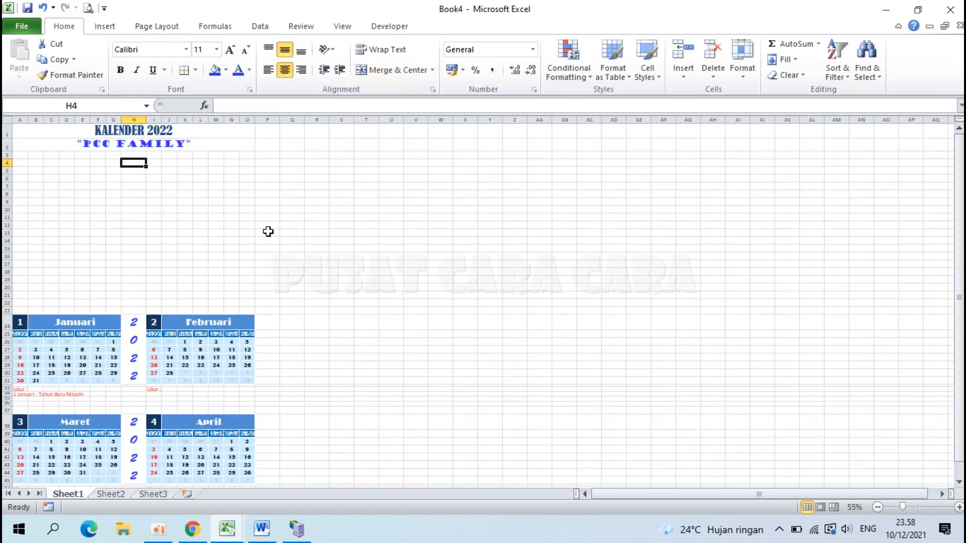
scroll(112, 233, up, 4)
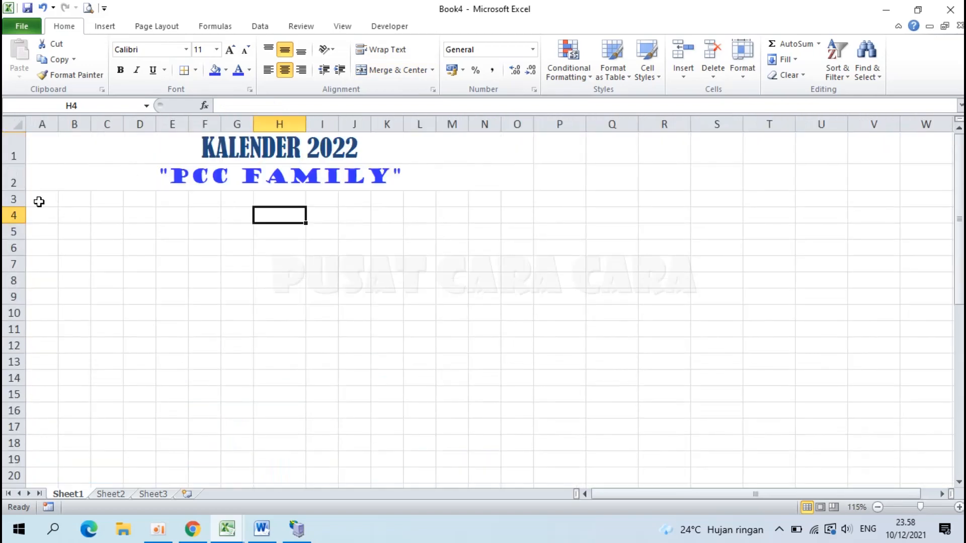
click(38, 200)
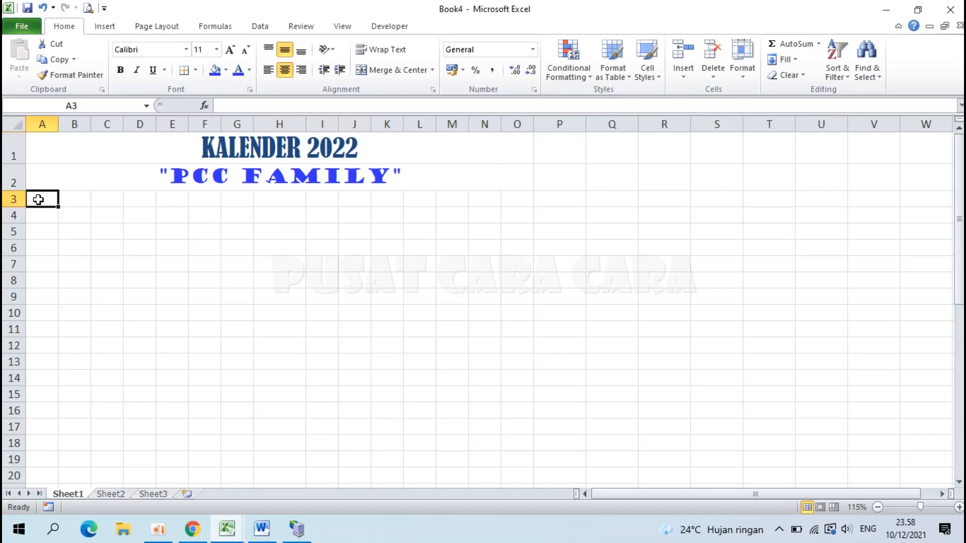
drag(40, 202, 483, 422)
click(76, 205)
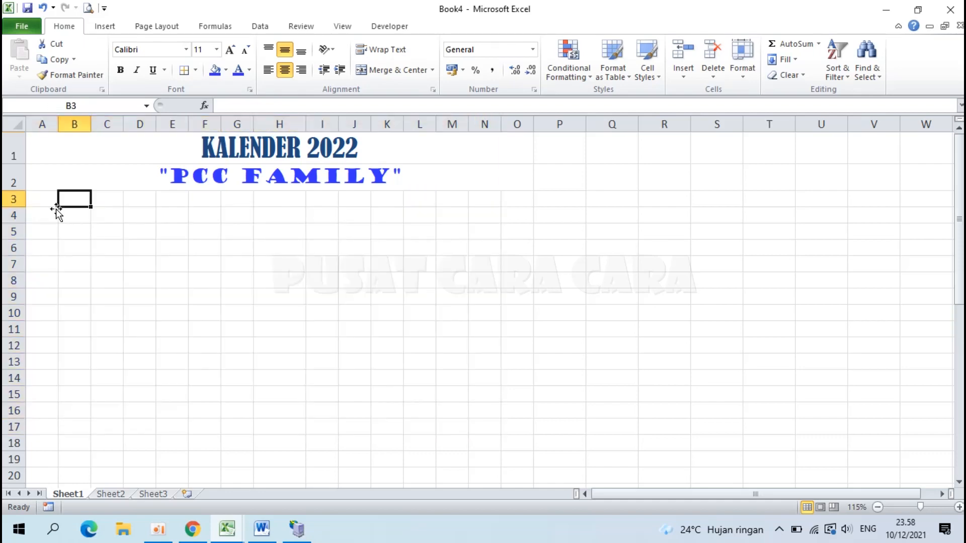
Step: Apply a Thick Box Border around the empty range A4:O22 between the headings and the first month grids
drag(44, 214, 506, 232)
scroll(509, 234, up, 5)
scroll(509, 234, down, 2)
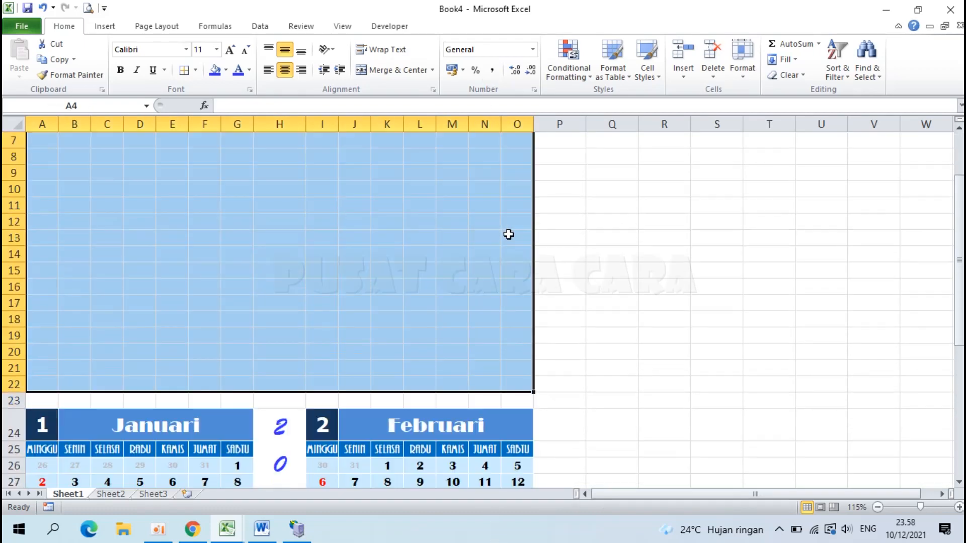
scroll(508, 235, up, 2)
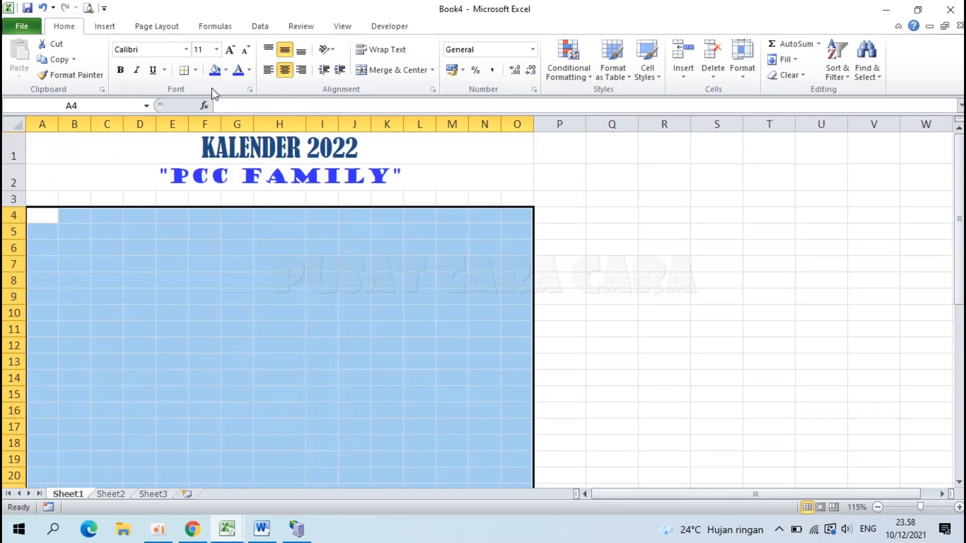
click(196, 71)
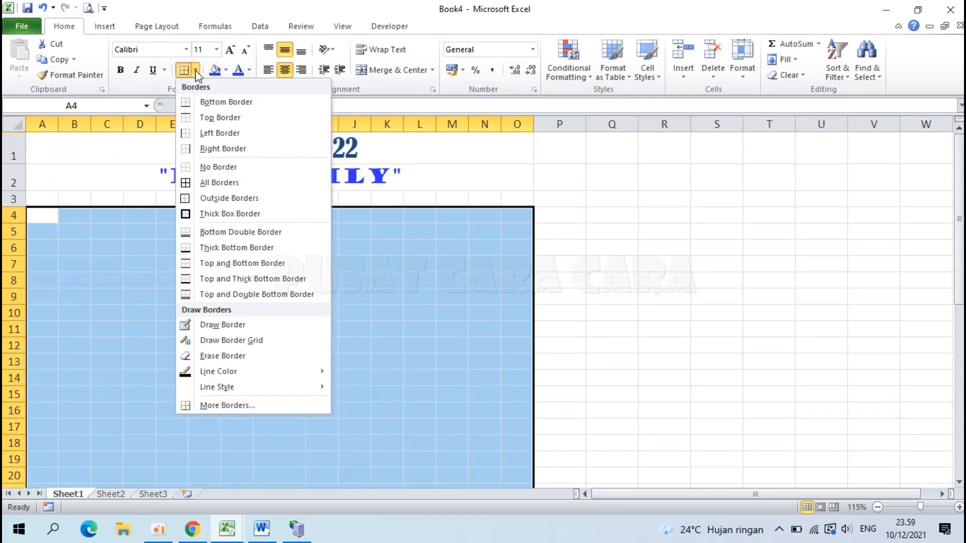
click(208, 214)
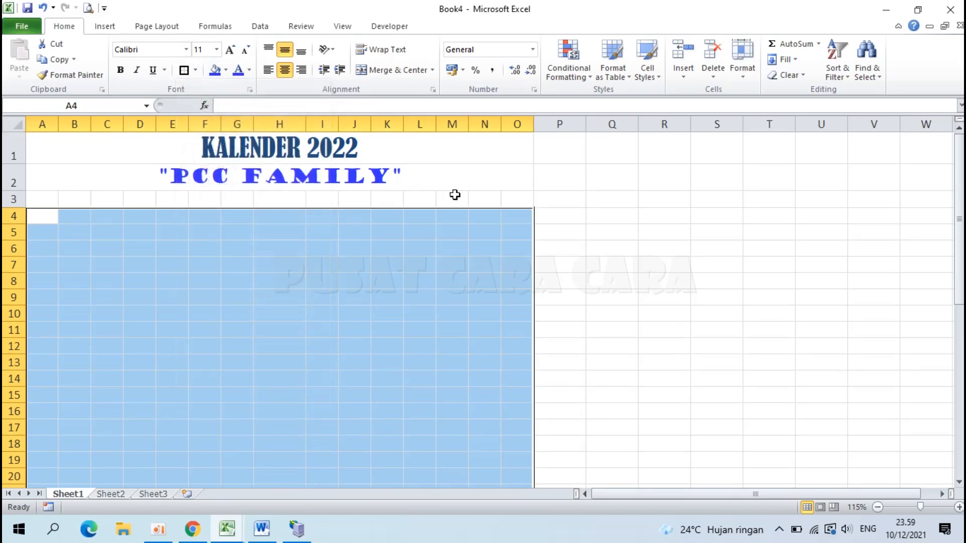
click(579, 218)
click(360, 342)
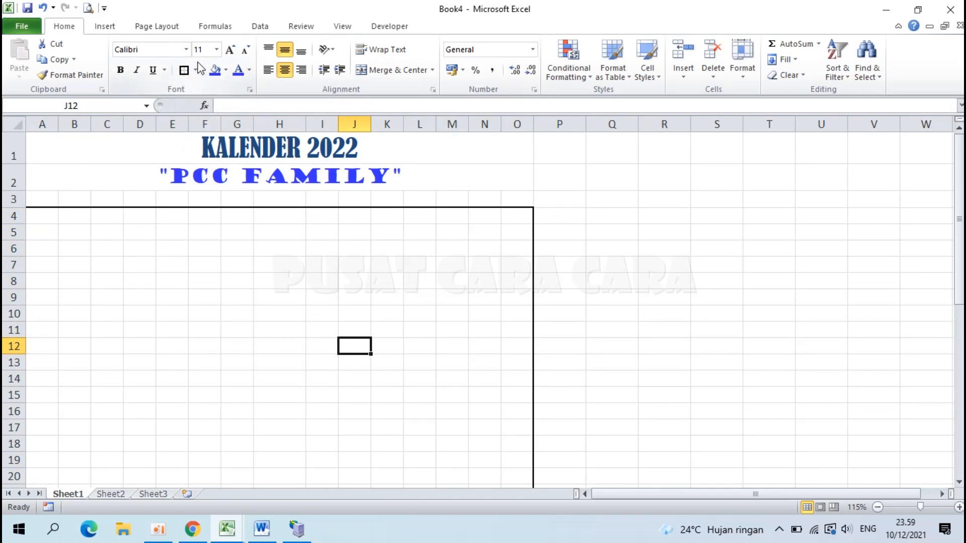
Step: Insert the photo of the paved garden path from the photo folder into the sheet at cell E6
click(171, 251)
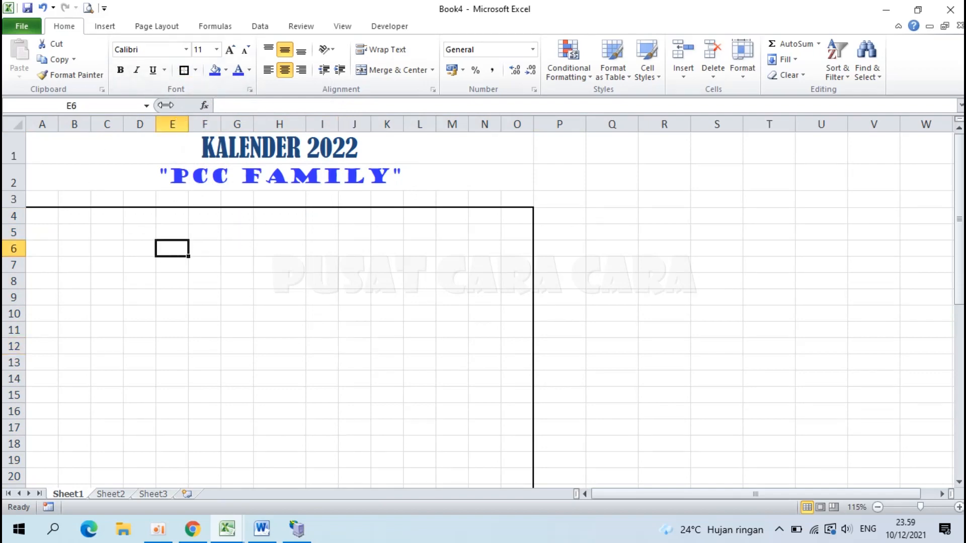
click(105, 27)
click(96, 53)
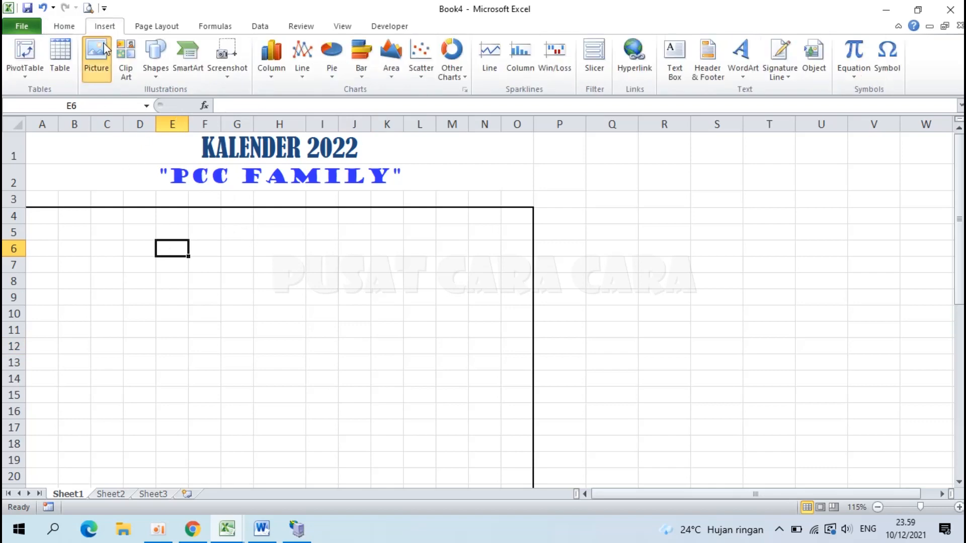
drag(547, 129, 539, 256)
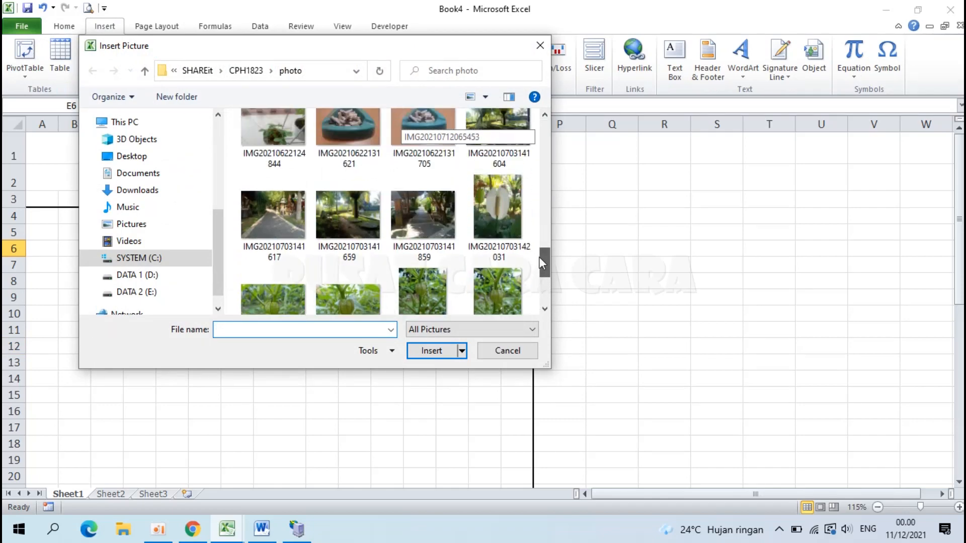
click(422, 207)
click(431, 351)
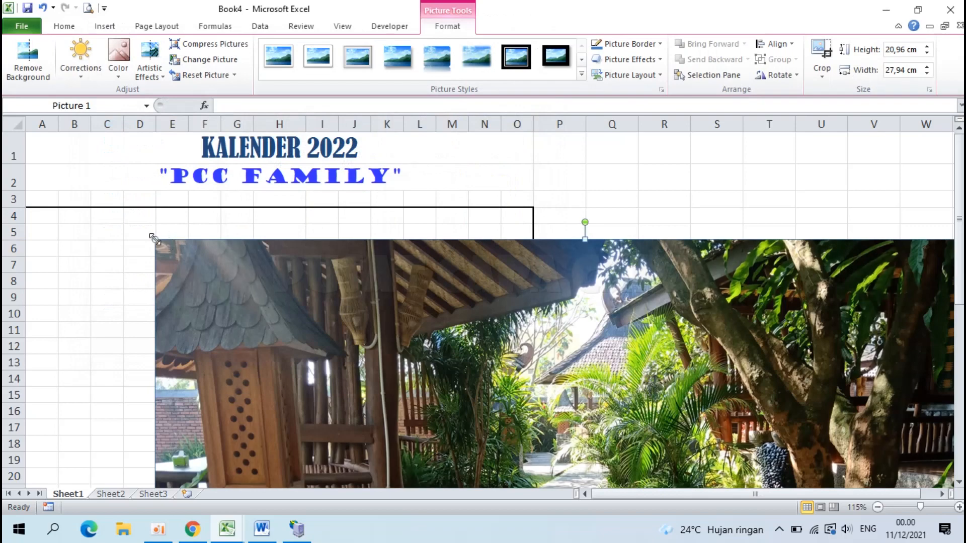
Step: Shrink the inserted photo to about 12.3 cm high by 16.4 cm wide and place it across columns A to O
drag(154, 238, 416, 436)
drag(597, 437, 212, 225)
scroll(604, 205, up, 2)
drag(632, 223, 438, 294)
scroll(438, 295, down, 3)
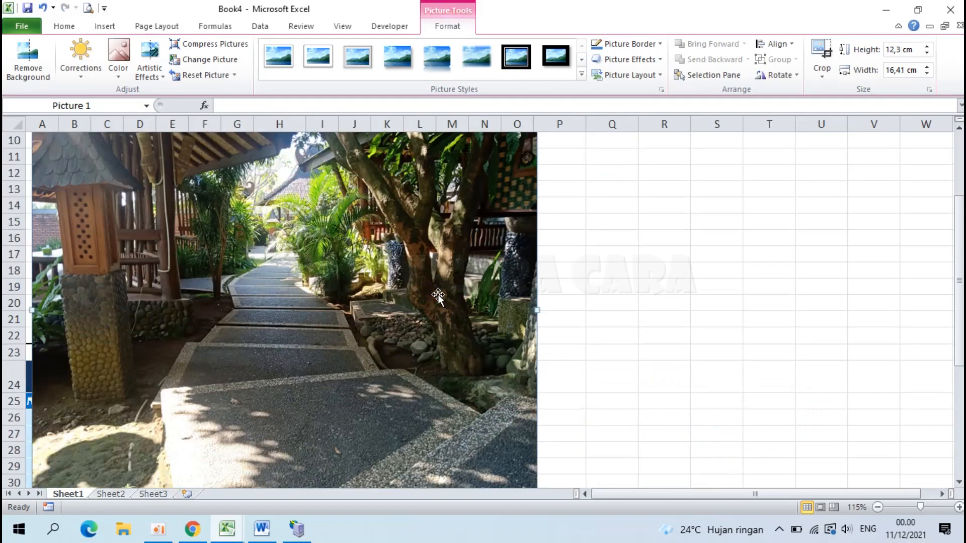
scroll(385, 363, down, 4)
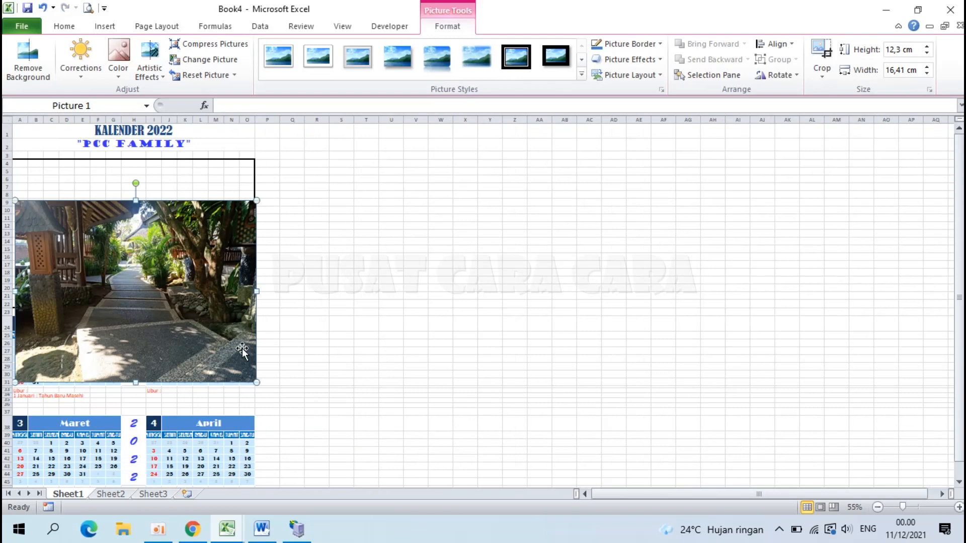
Step: Reduce the photo to about 9 cm high by 12 cm wide and center it inside the bordered box A4:O22
drag(239, 347, 448, 330)
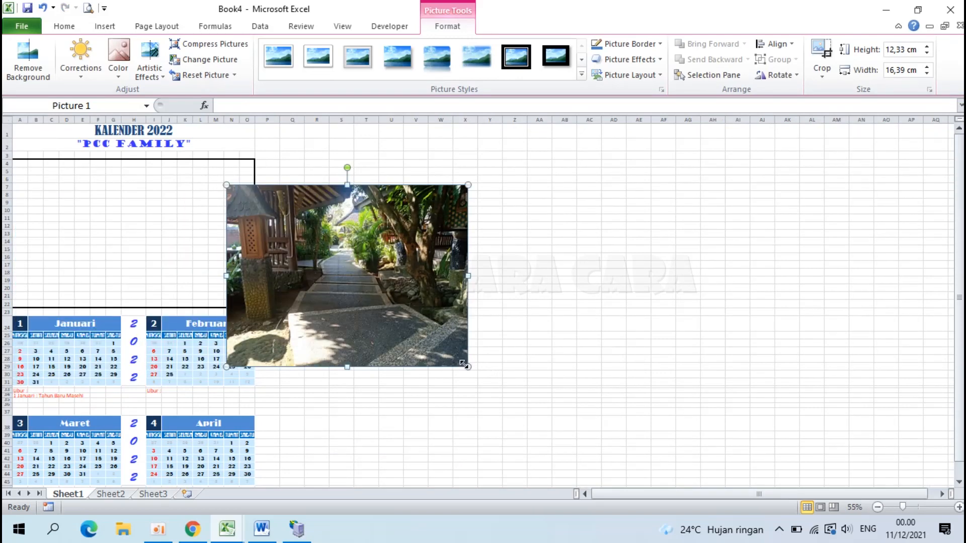
drag(467, 366, 378, 299)
drag(311, 240, 104, 222)
drag(170, 282, 196, 301)
drag(143, 266, 169, 267)
Step: Apply the rectangular picture style with a soft shadow around all edges to the garden path photo
ctrl+scroll(246, 276, up, 3)
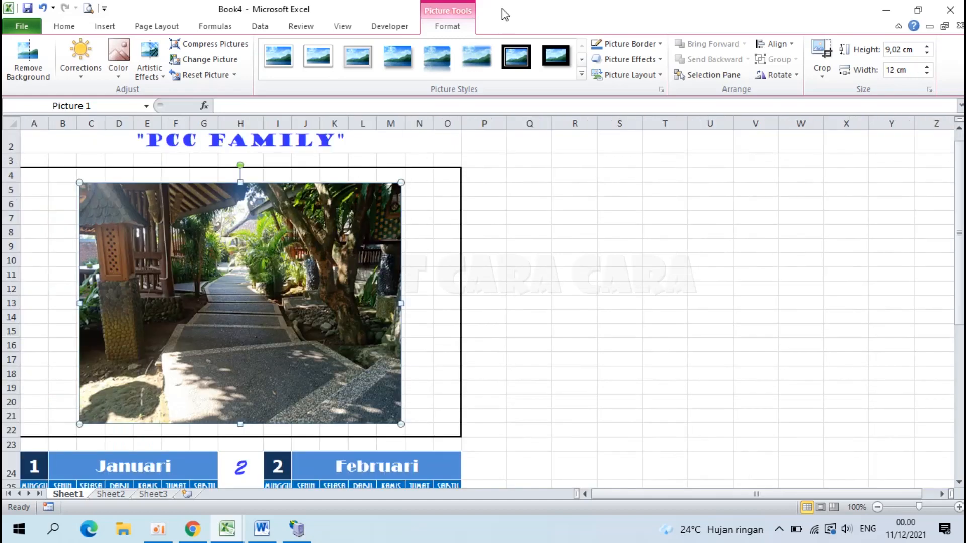
click(581, 76)
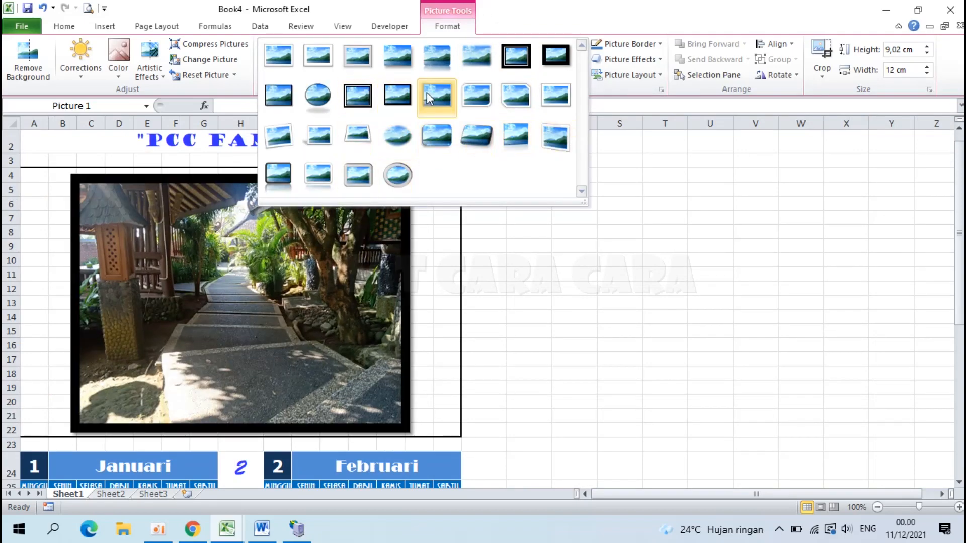
click(431, 94)
click(520, 268)
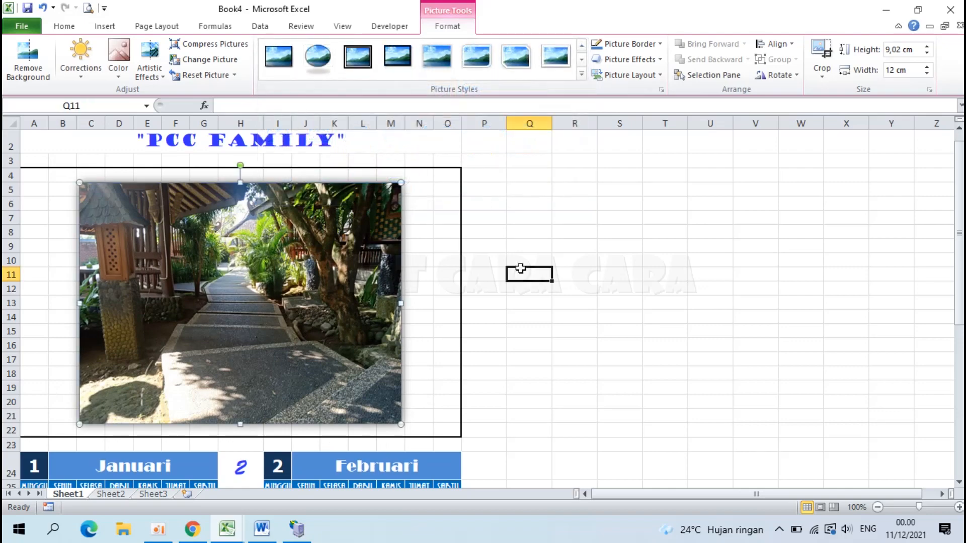
Step: Review the calendar sheet from the headings and garden path photo down to the month grids
click(489, 219)
scroll(489, 222, down, 5)
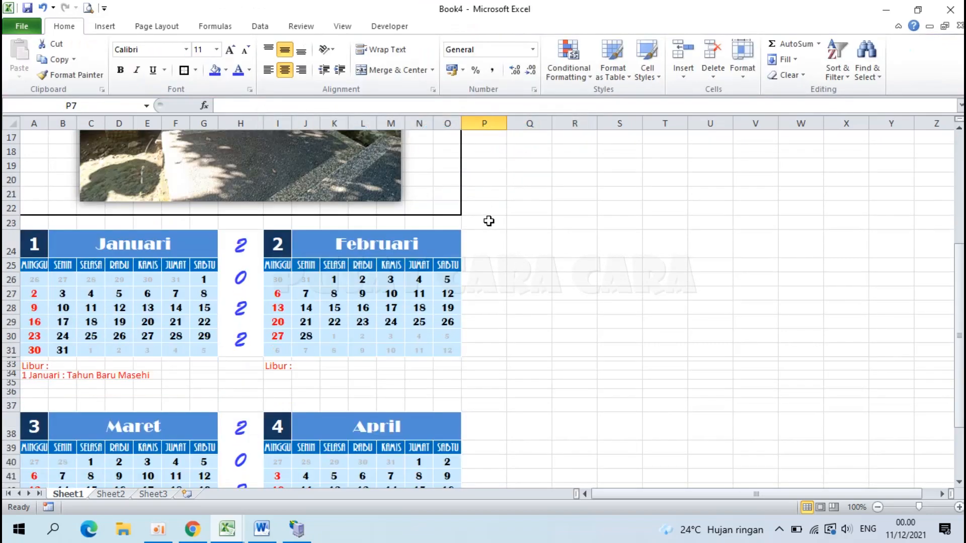
scroll(489, 221, up, 5)
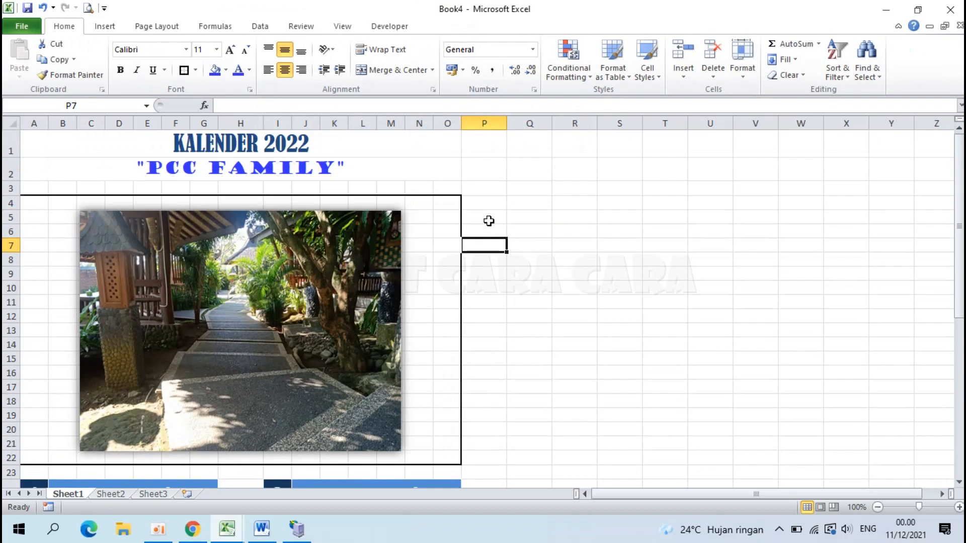
click(226, 256)
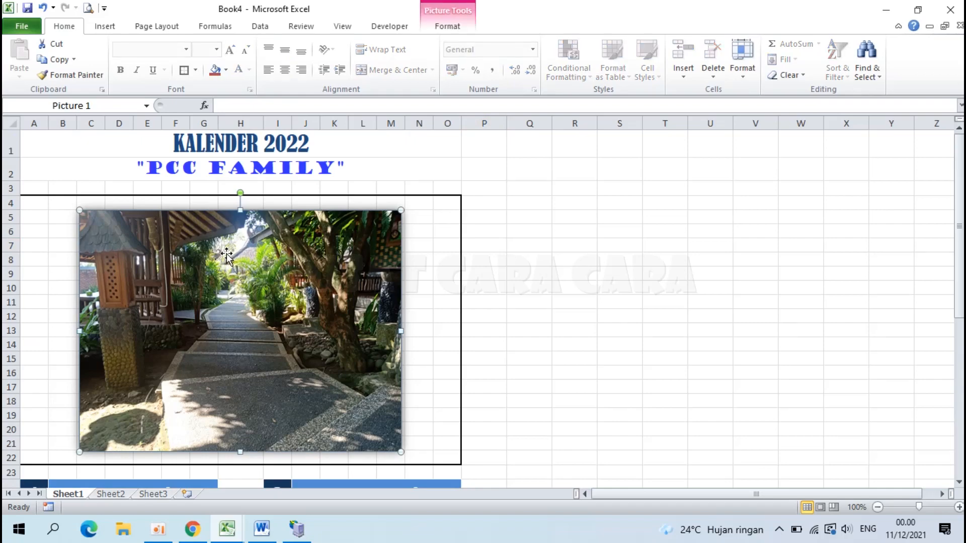
scroll(236, 308, down, 2)
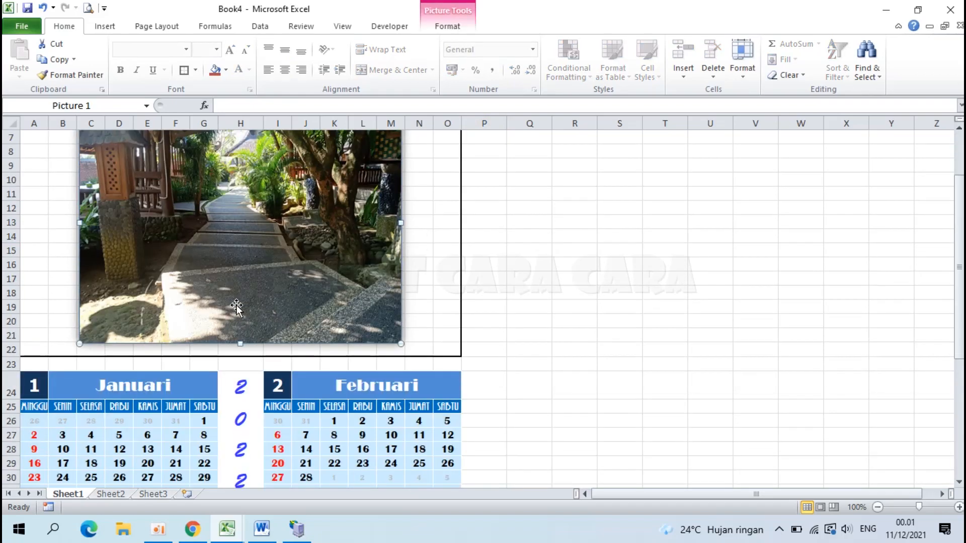
scroll(236, 308, down, 4)
scroll(237, 308, up, 6)
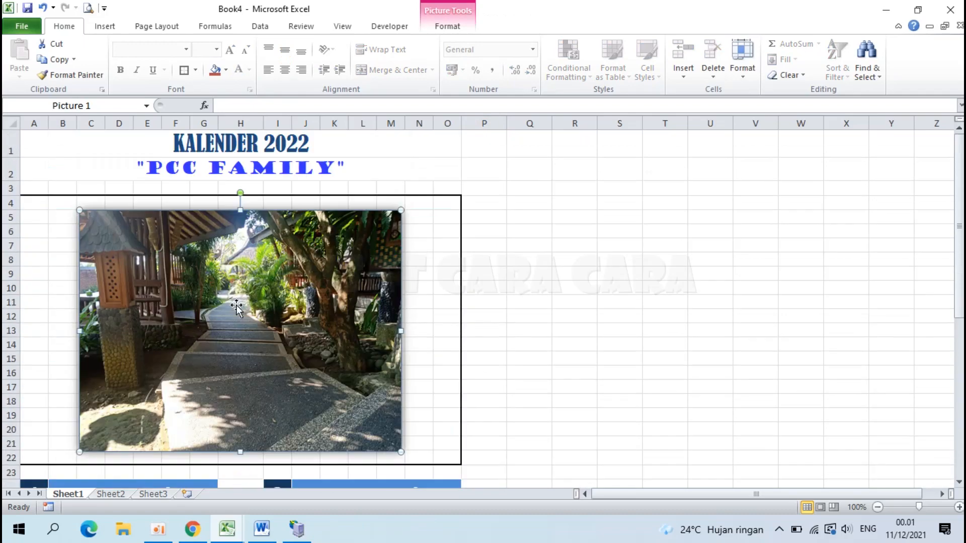
click(269, 149)
click(600, 264)
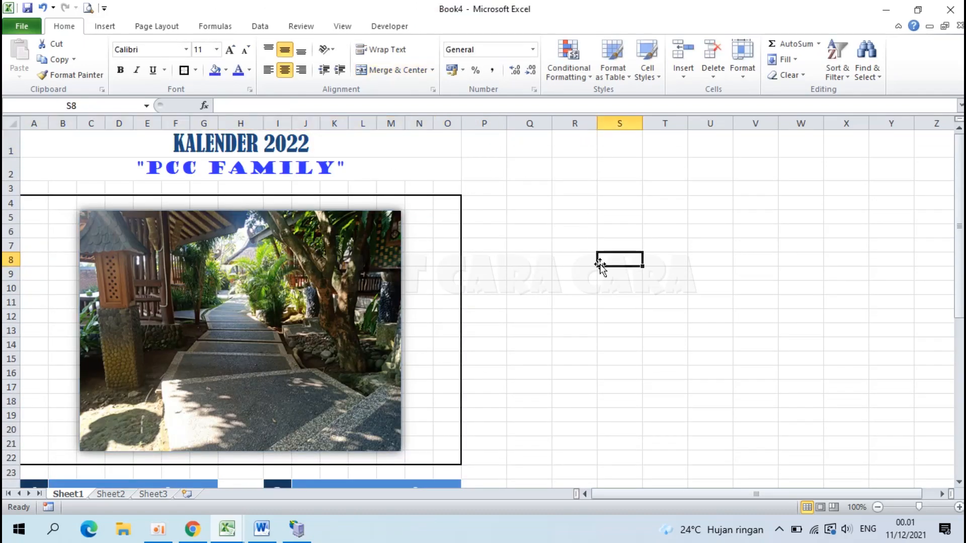
Step: Set the whole calendar range A1:O50, including headings, photo and four month grids, as the print area
drag(104, 145, 166, 451)
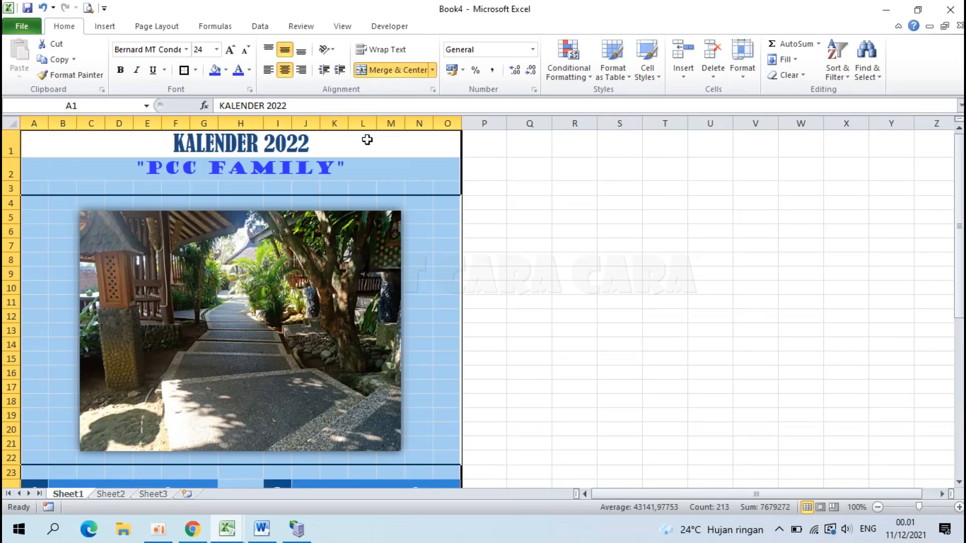
click(141, 32)
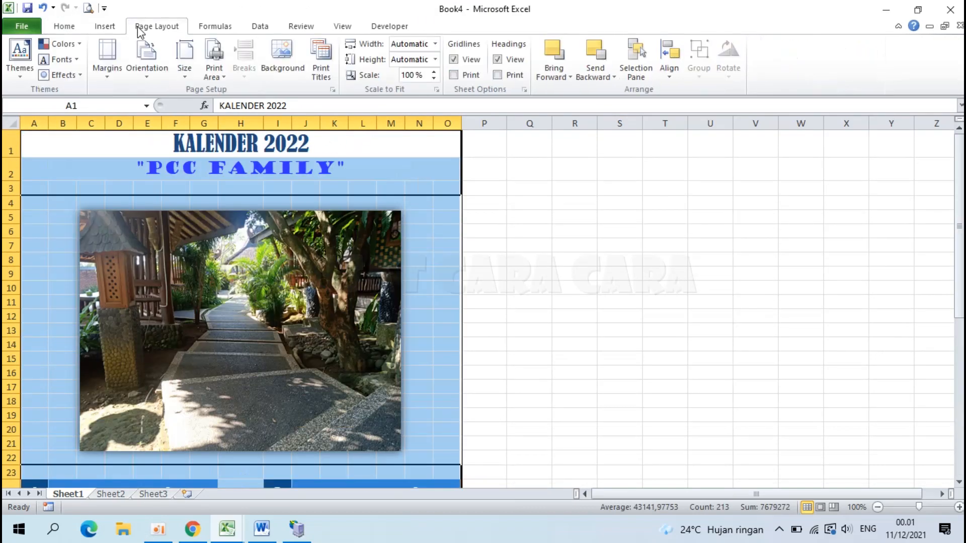
click(222, 75)
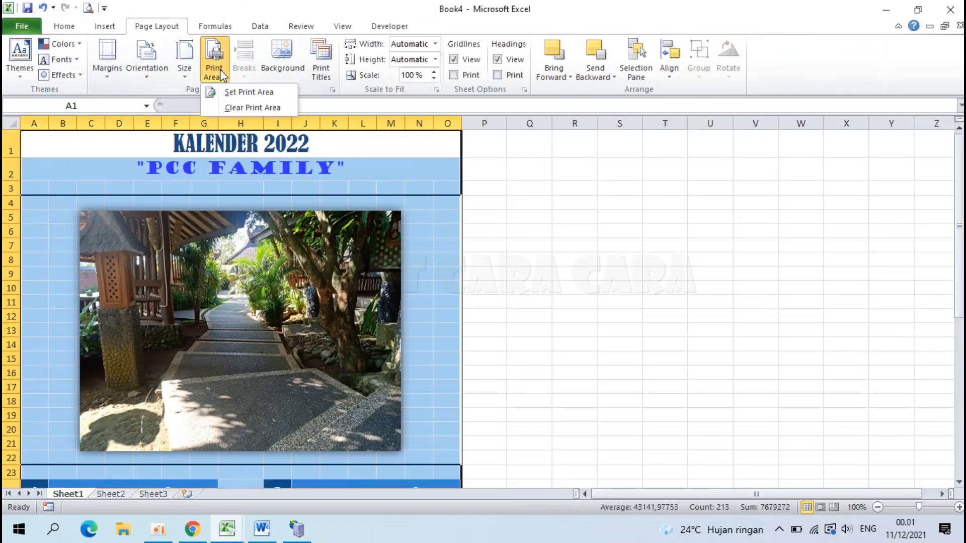
click(238, 97)
click(587, 300)
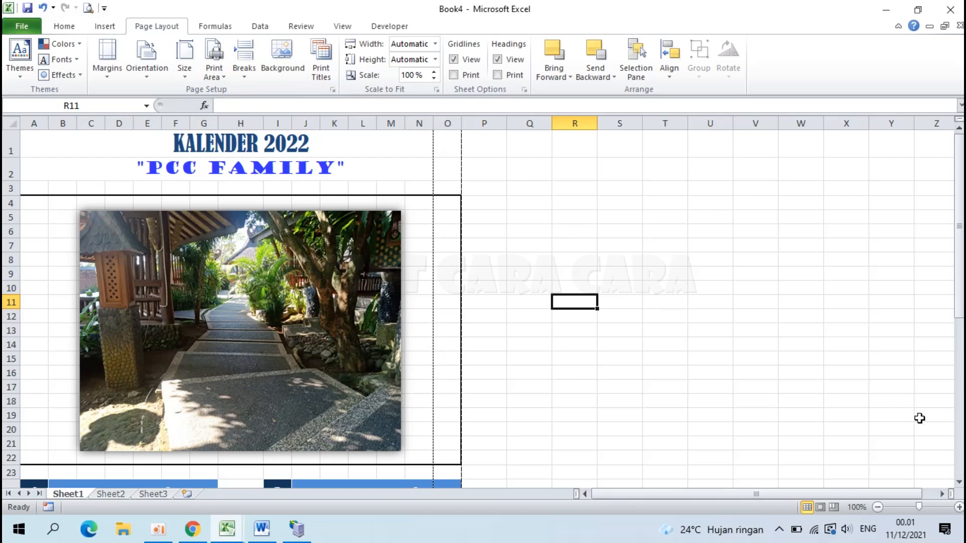
Step: Show the page break preview and move the vertical page break to the outer edge of column O so the calendar fits one page wide
click(834, 510)
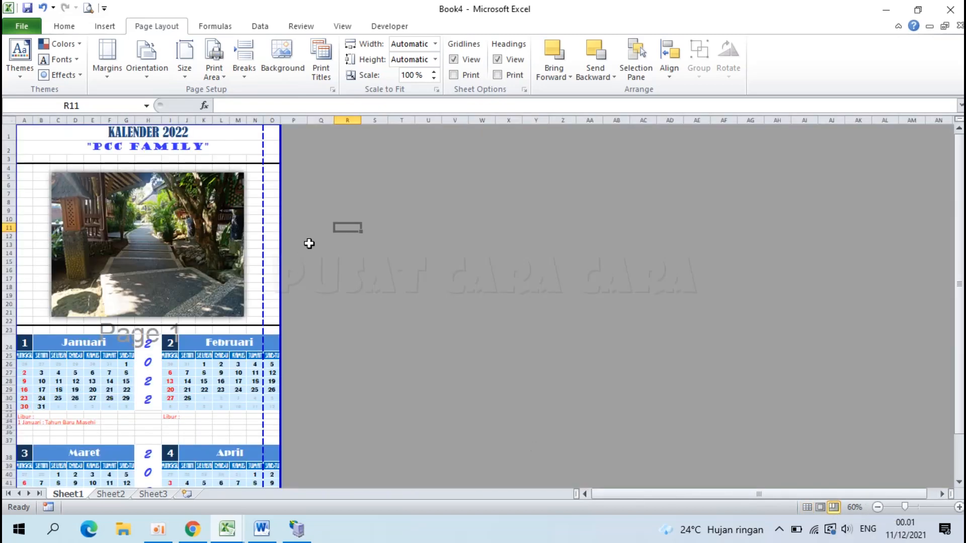
scroll(261, 204, up, 7)
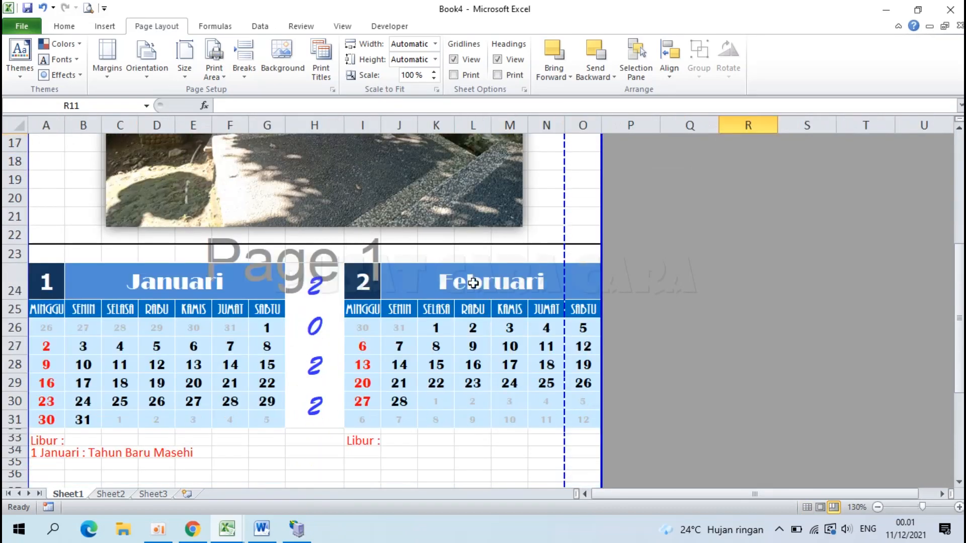
click(584, 338)
scroll(583, 339, down, 5)
scroll(582, 341, up, 8)
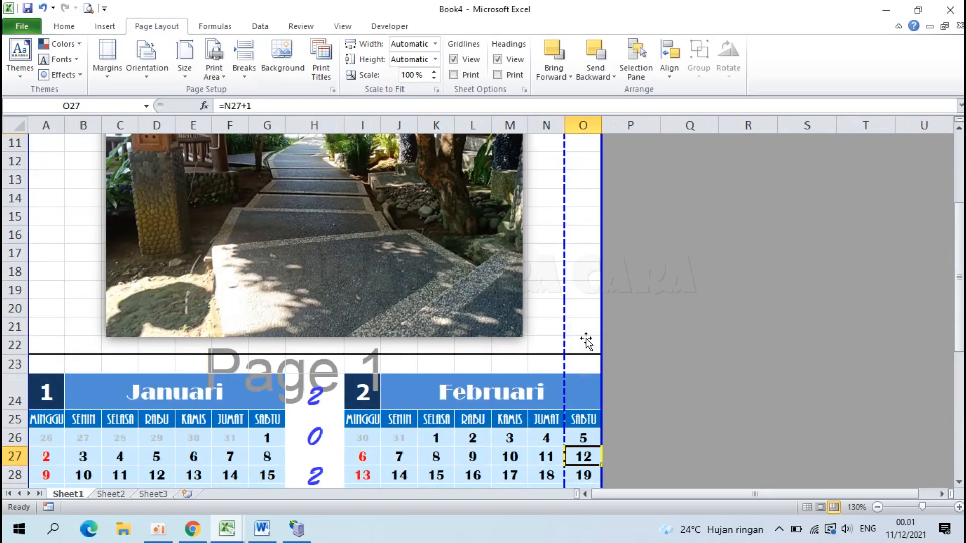
drag(563, 260, 600, 257)
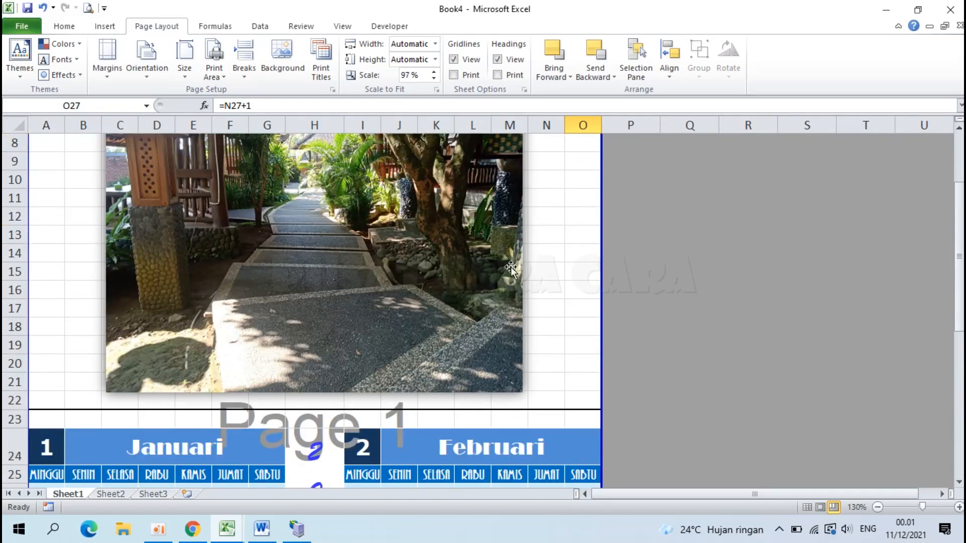
scroll(501, 270, down, 7)
scroll(501, 270, up, 9)
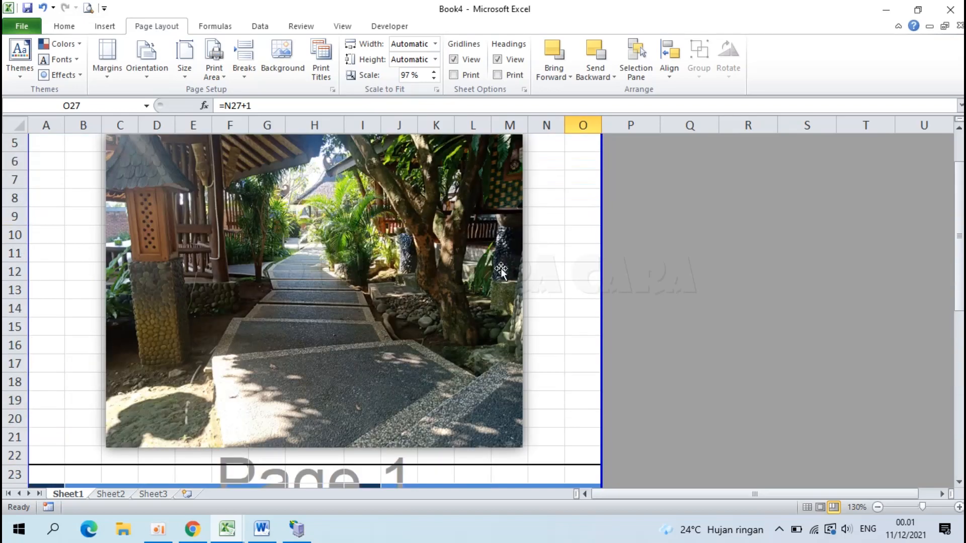
Step: Preview the calendar as a printed page
click(104, 8)
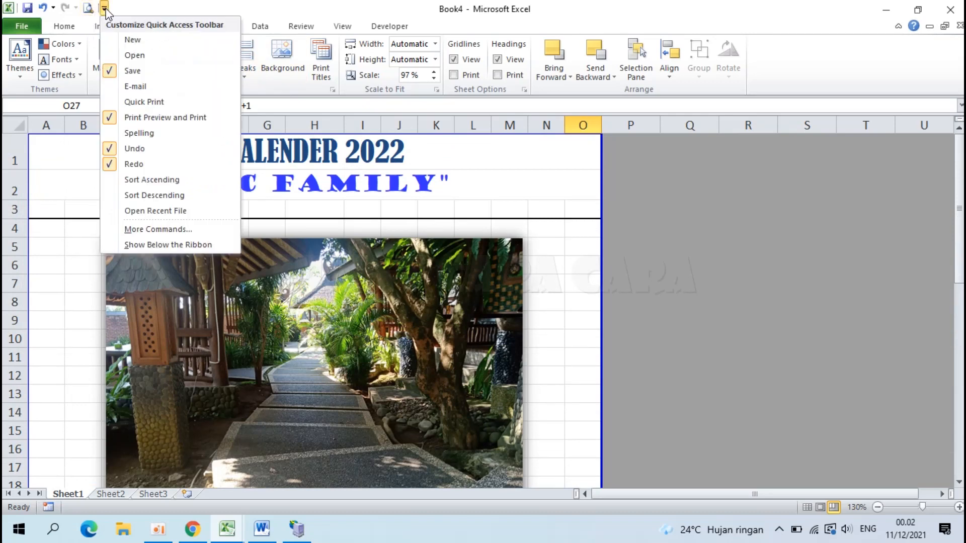
click(143, 7)
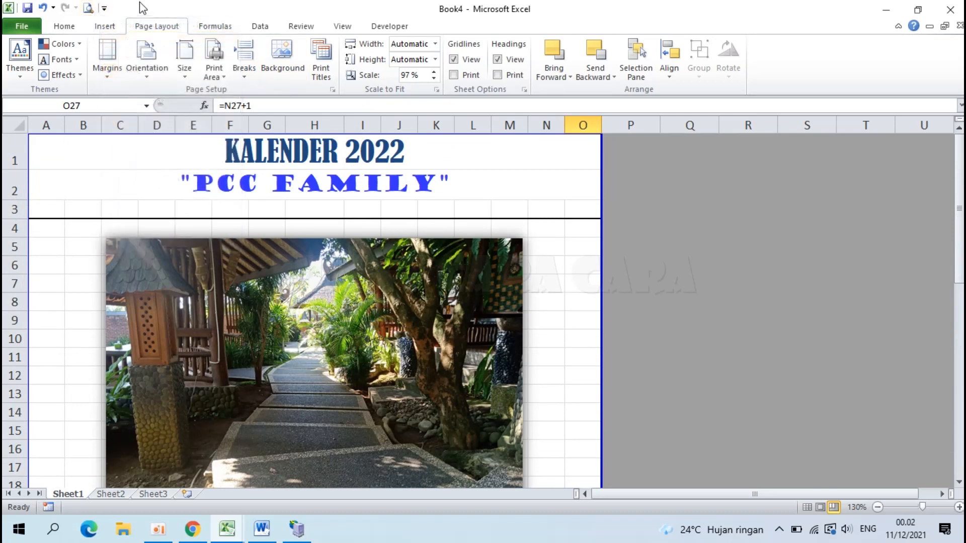
click(89, 8)
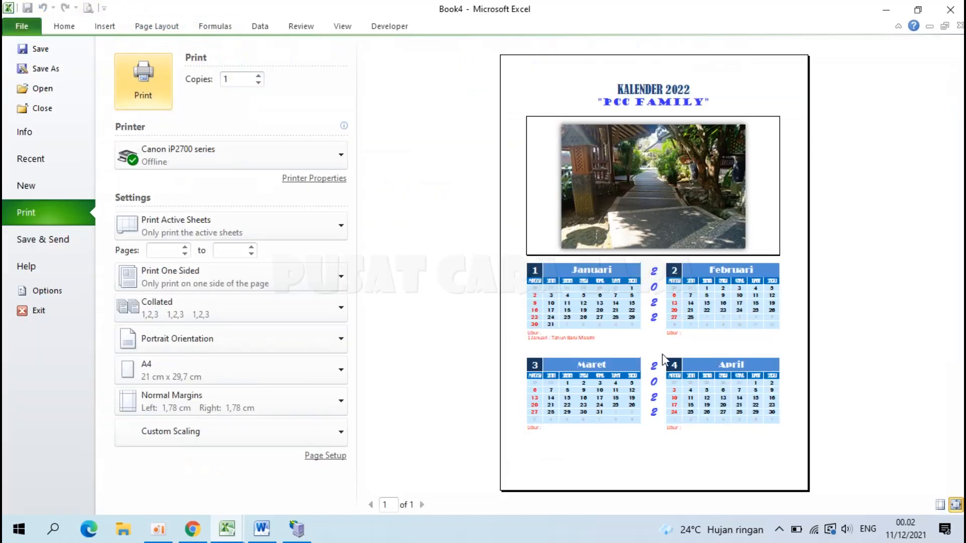
Step: Set the page margins to 2,5 cm top and 1 cm left, right and bottom, and center the calendar horizontally on the page
click(326, 455)
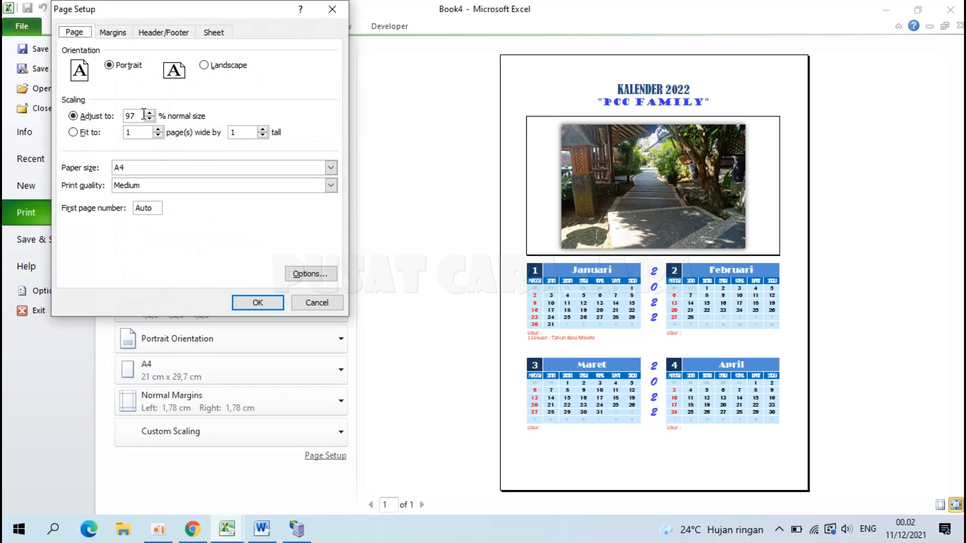
click(117, 33)
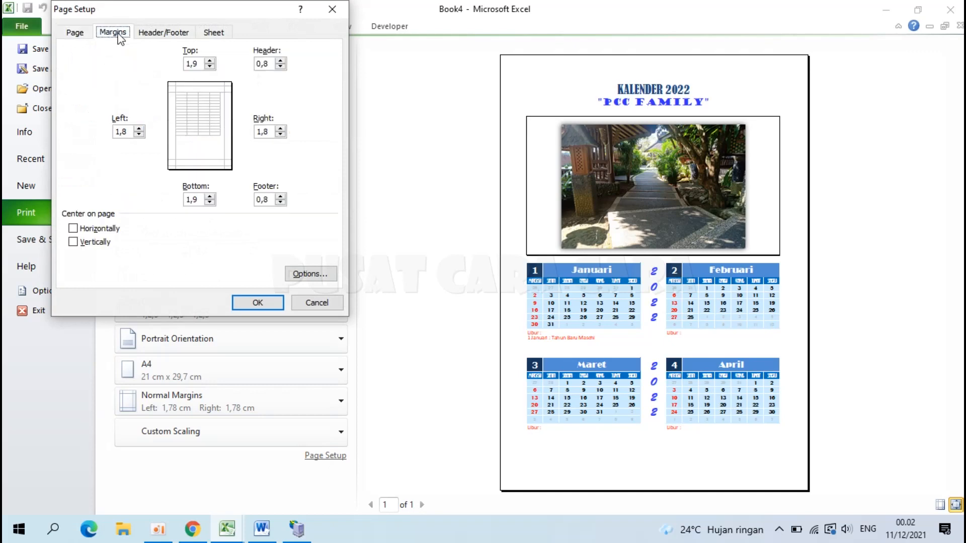
key(Tab)
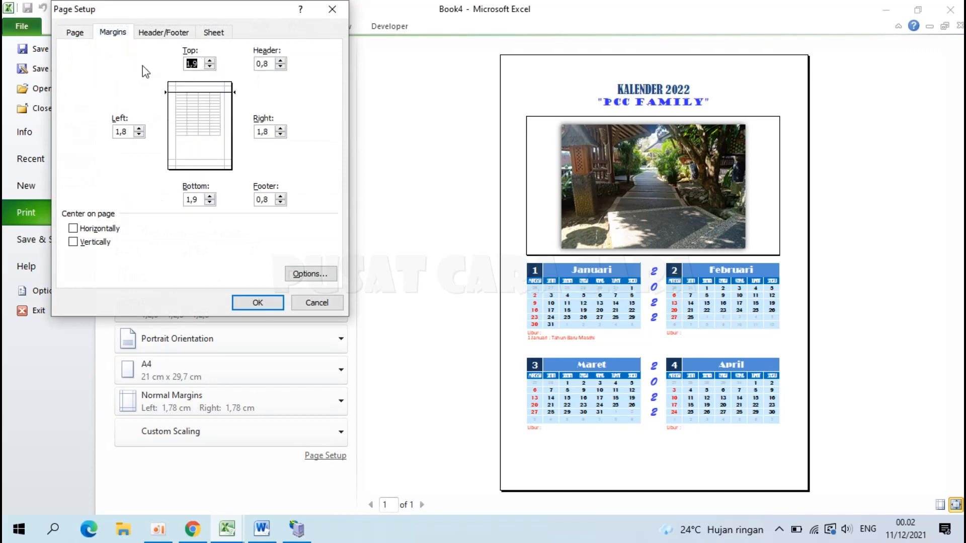
text(2,5)
double_click(126, 132)
text(1)
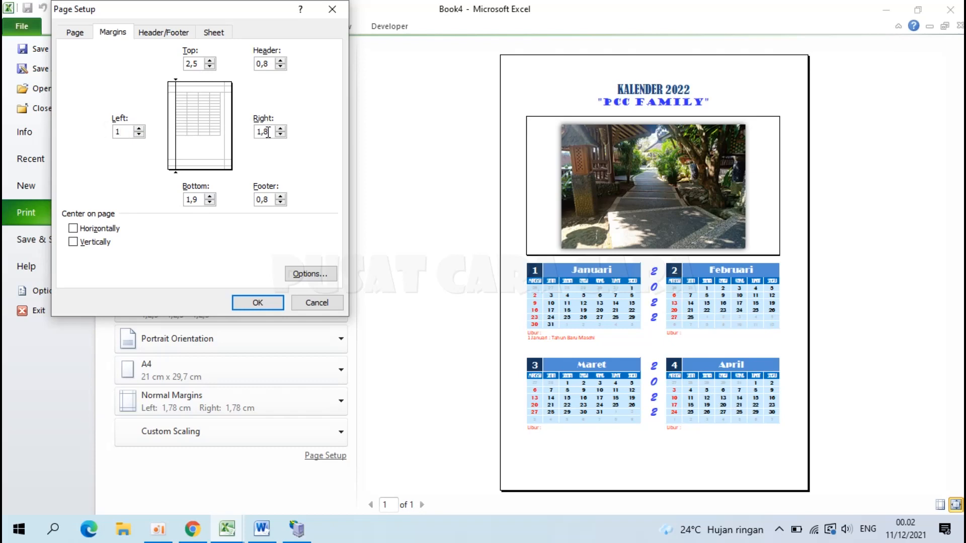
text(1)
double_click(194, 200)
text(1)
click(89, 230)
click(259, 302)
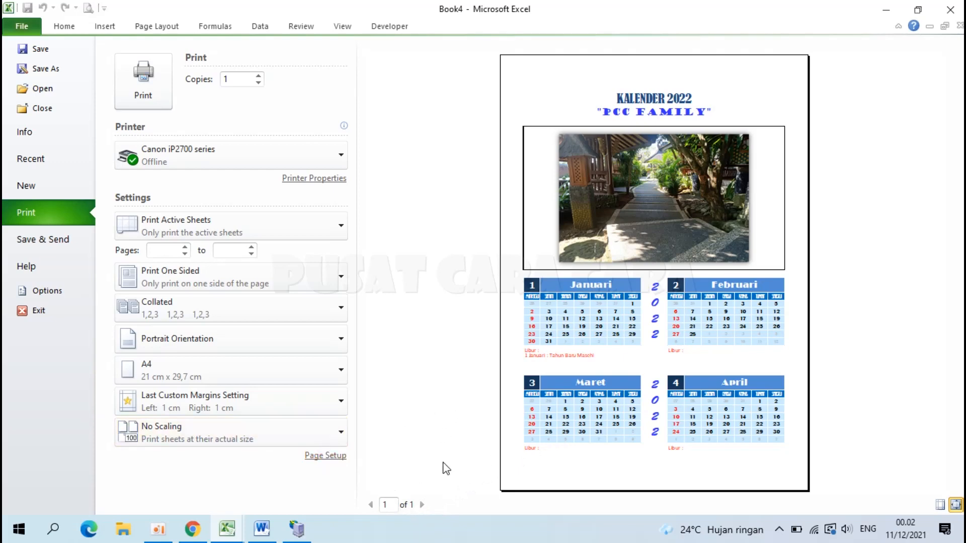
click(14, 29)
Step: Check the page break layout from the headings down to the Maret and April grids
click(509, 206)
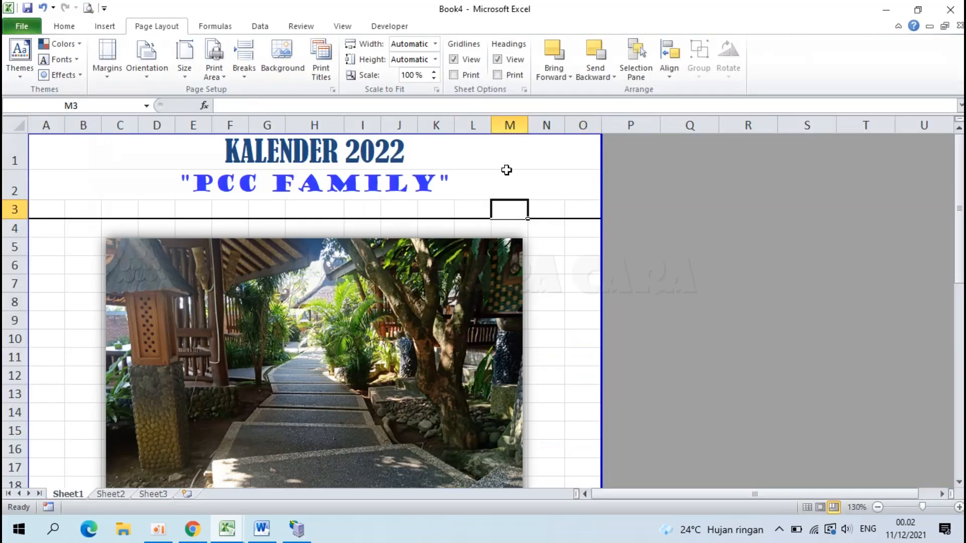
click(563, 264)
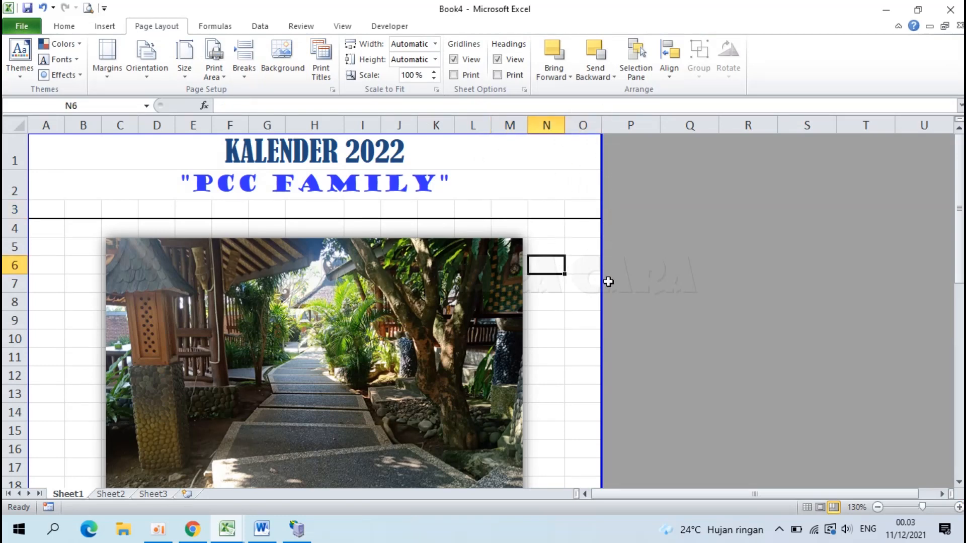
scroll(608, 281, down, 11)
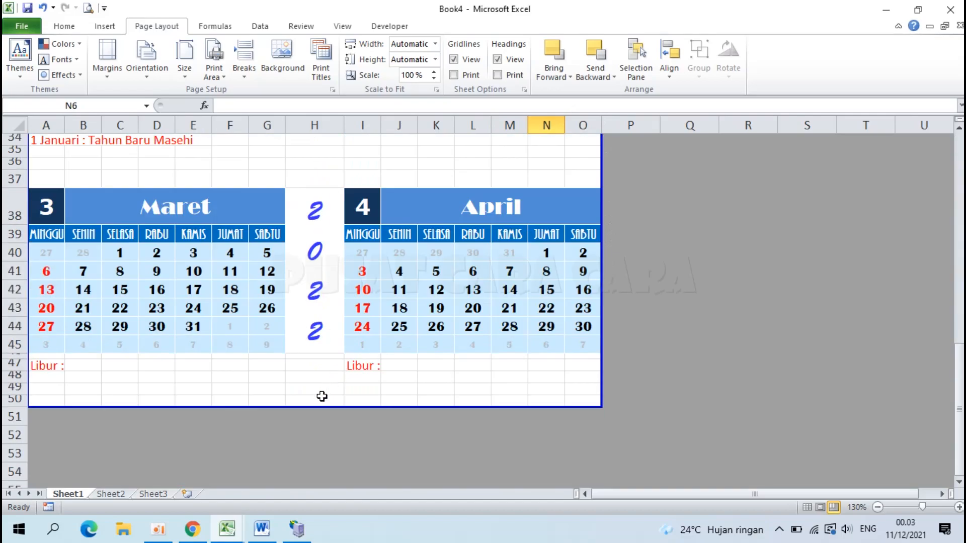
scroll(323, 395, up, 11)
scroll(323, 395, down, 7)
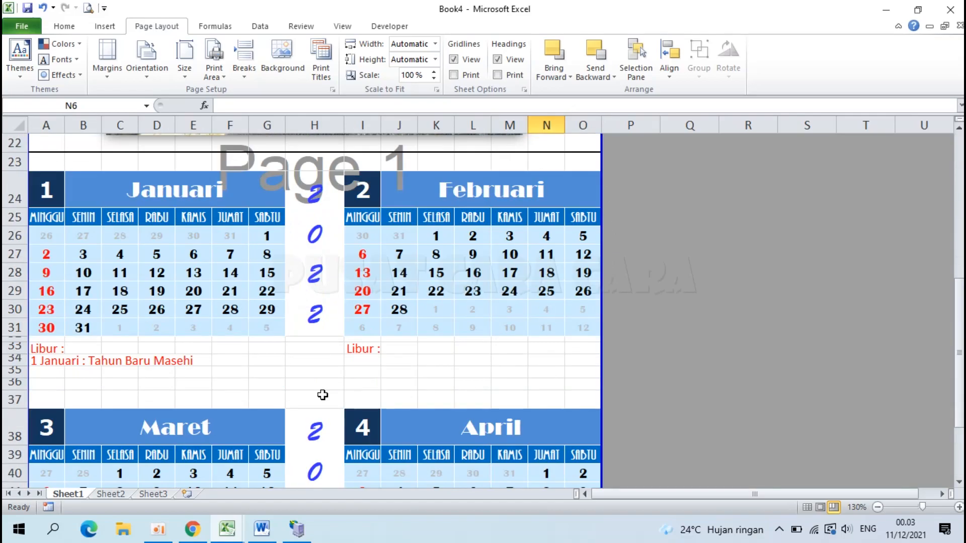
scroll(323, 395, down, 5)
scroll(322, 395, up, 12)
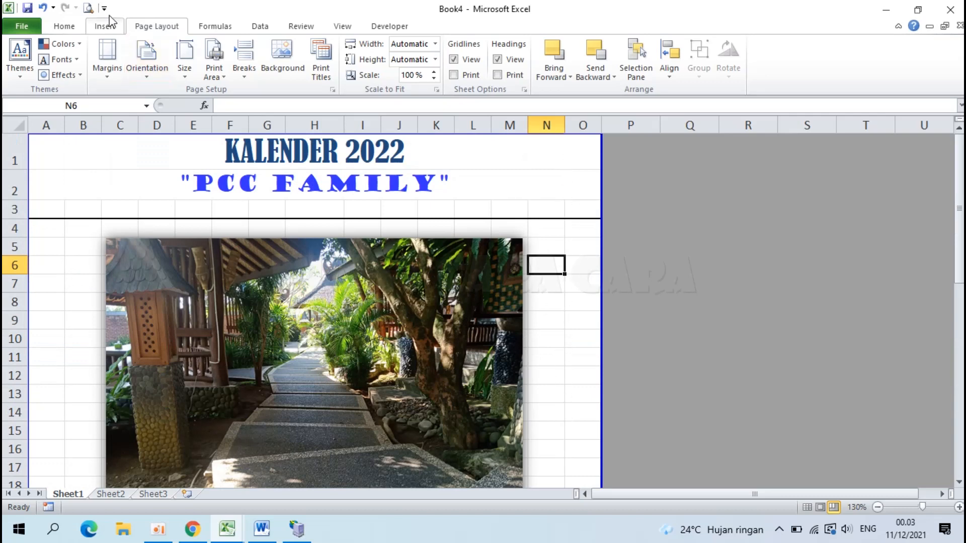
Step: Inspect the enlarged print preview of the calendar page from the headings to the holiday notes
click(89, 8)
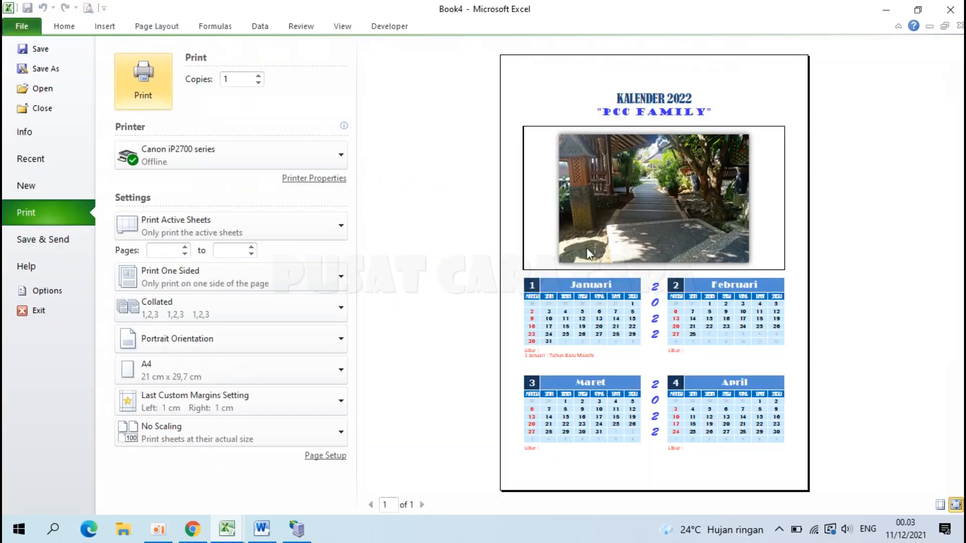
click(763, 321)
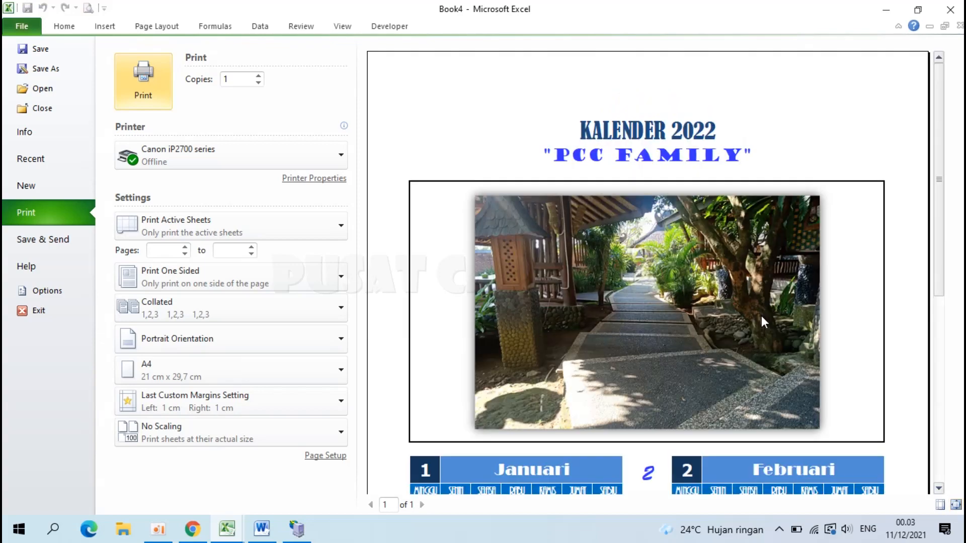
scroll(763, 321, down, 3)
scroll(763, 321, down, 3)
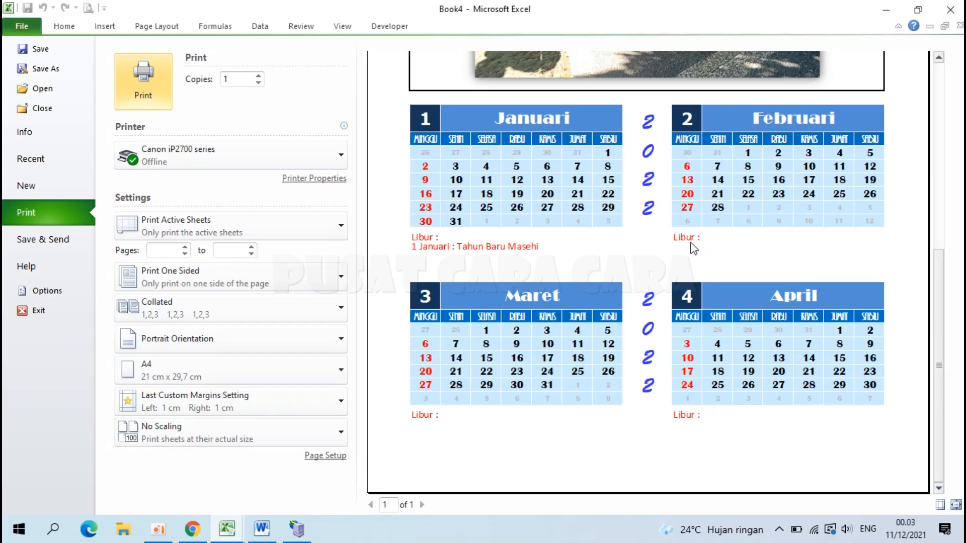
key(Escape)
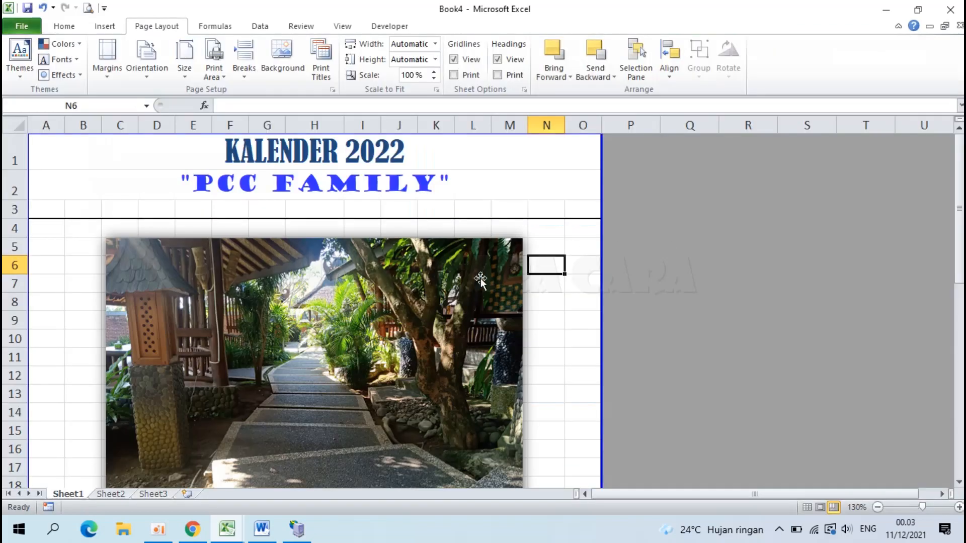
scroll(476, 280, down, 10)
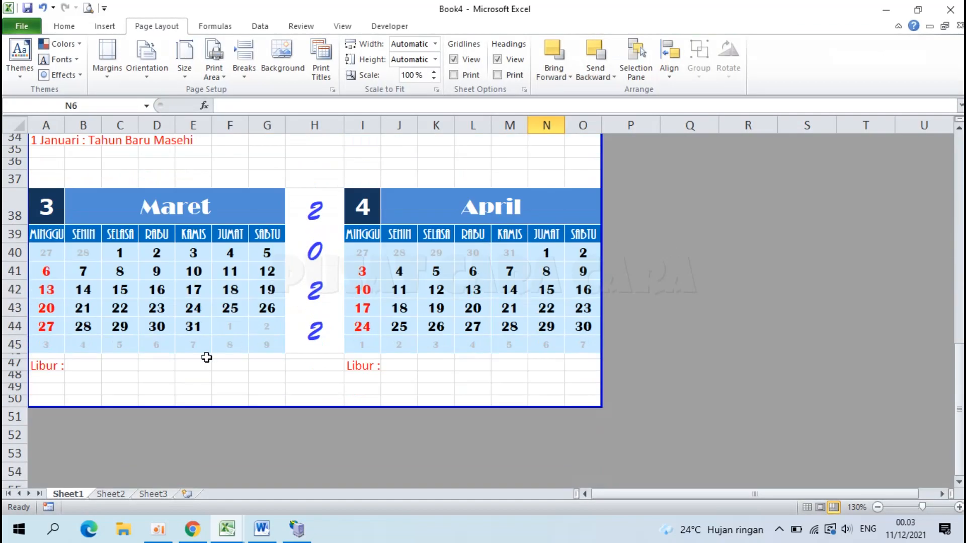
ctrl+scroll(210, 355, down, 1)
scroll(210, 355, up, 4)
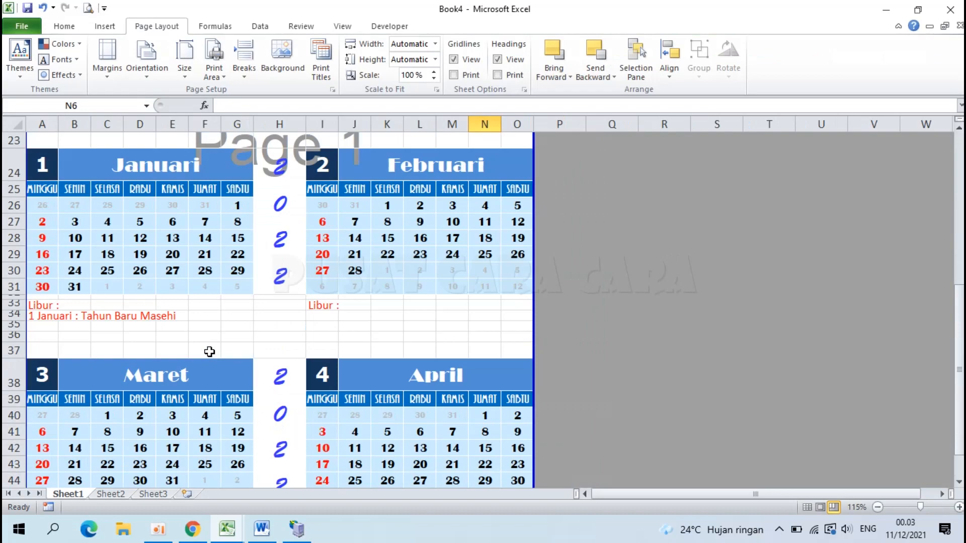
scroll(210, 351, up, 8)
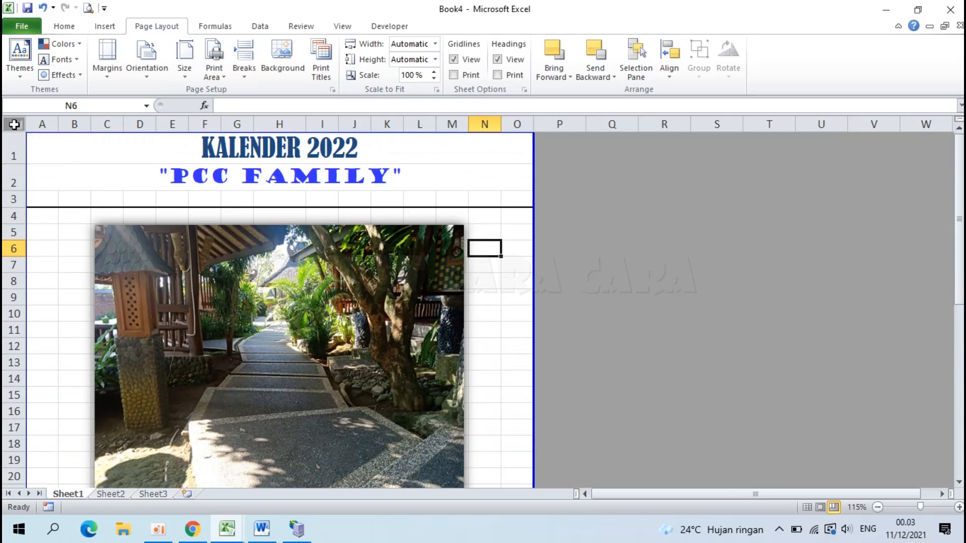
Step: Copy the entire calendar from Sheet1 and paste it over all cells of Sheet2
click(14, 124)
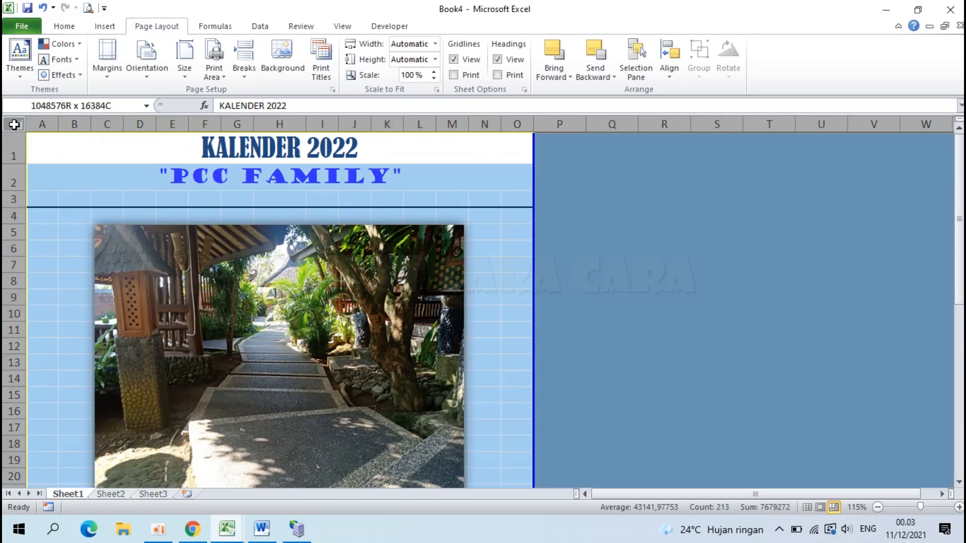
click(62, 27)
click(56, 60)
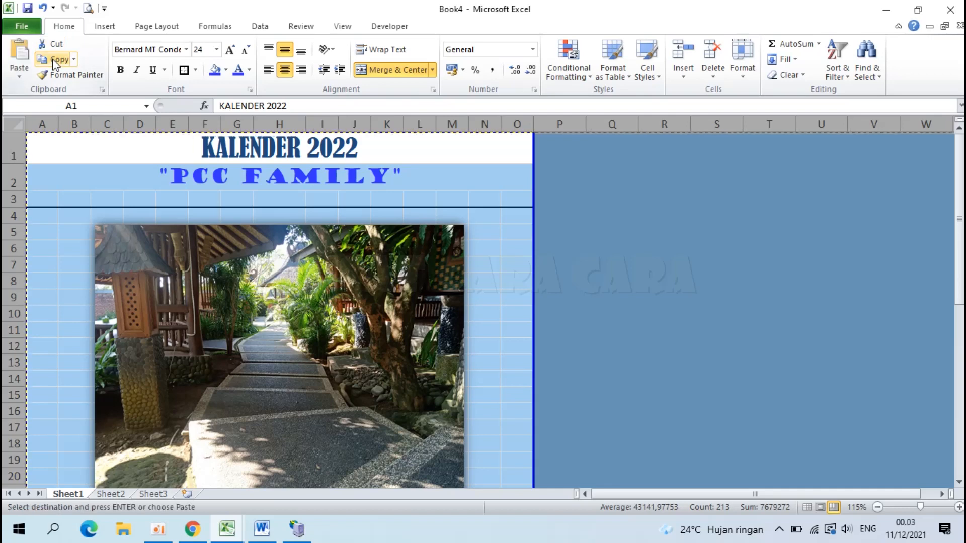
click(110, 494)
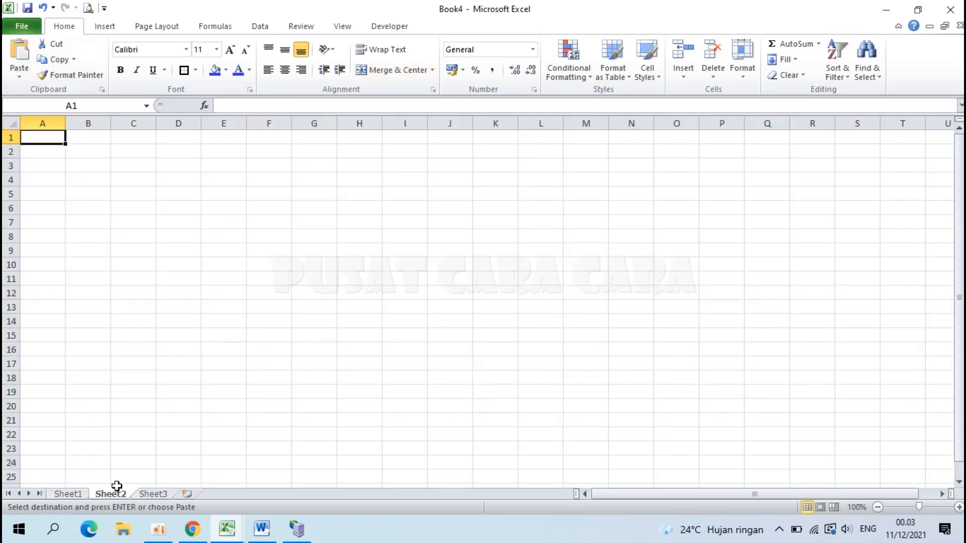
scroll(53, 216, up, 6)
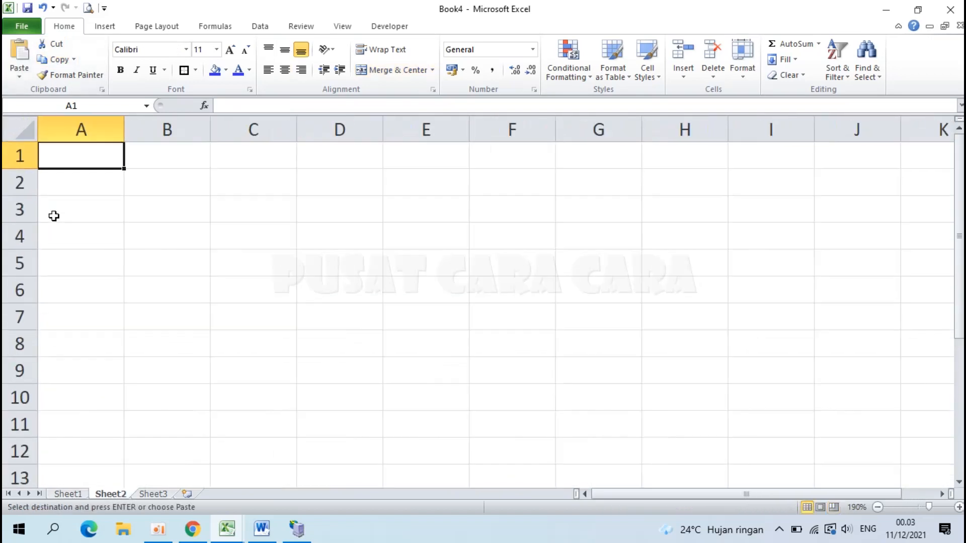
click(22, 131)
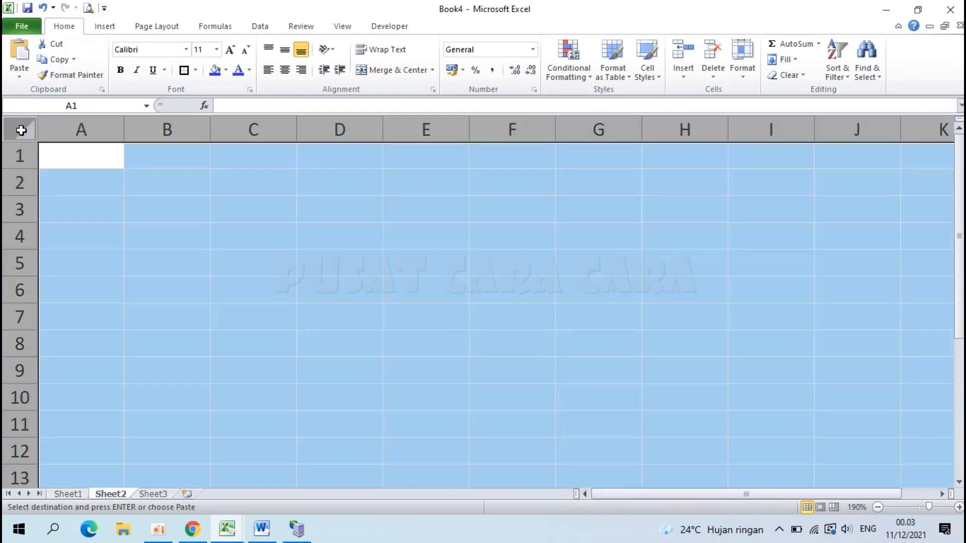
click(24, 52)
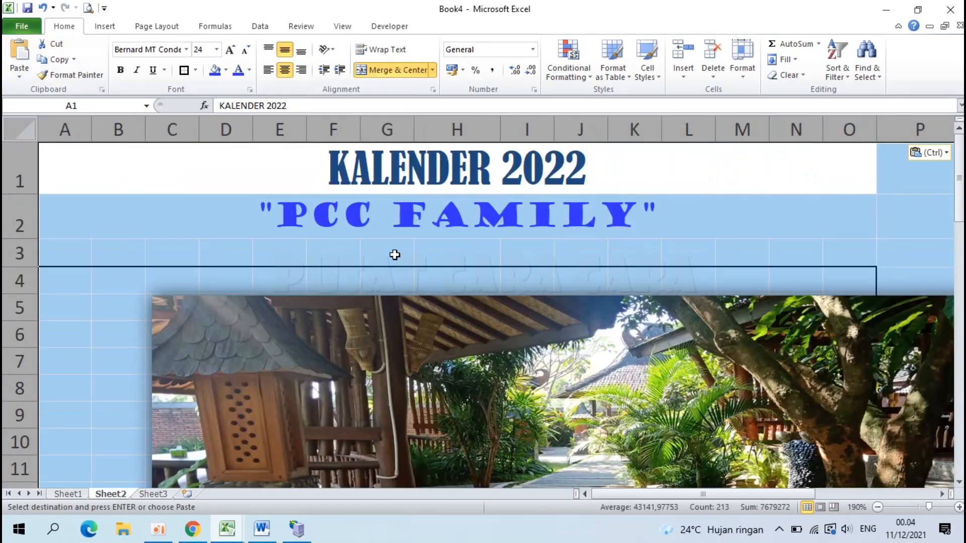
Step: Narrow the pasted picture to about 13,02 cm wide and position it inside the frame above the month grids
ctrl+scroll(394, 255, down, 2)
scroll(395, 255, down, 1)
click(535, 267)
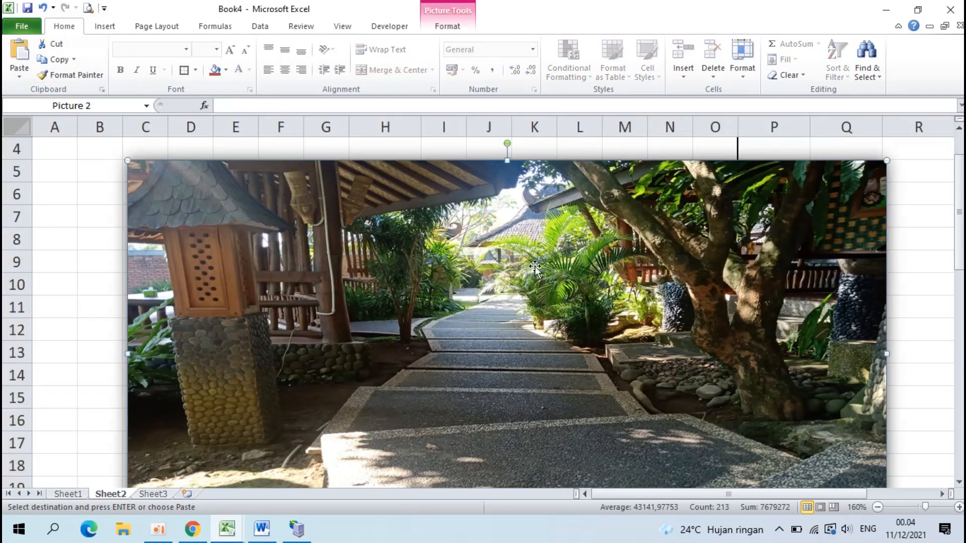
ctrl+scroll(535, 267, down, 4)
drag(549, 302, 428, 302)
drag(189, 302, 172, 304)
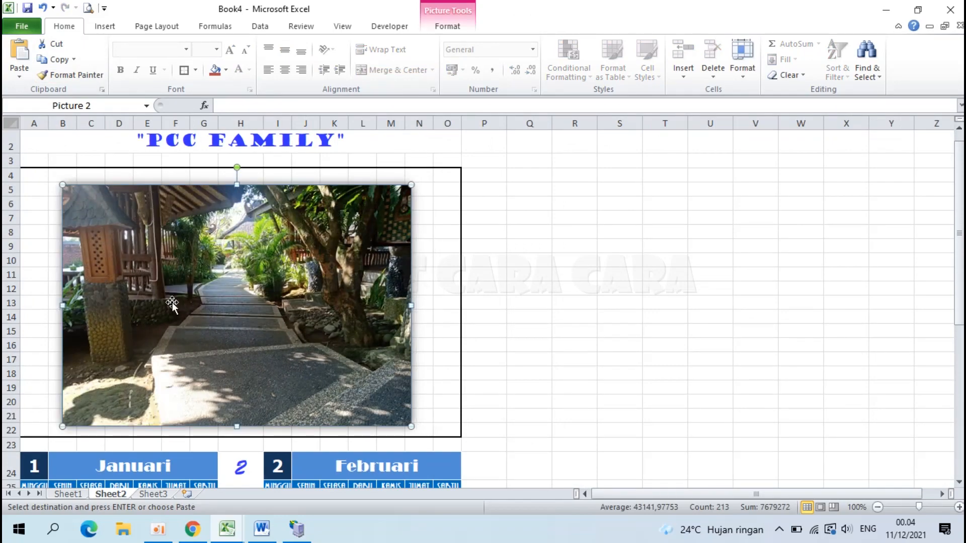
right_click(221, 291)
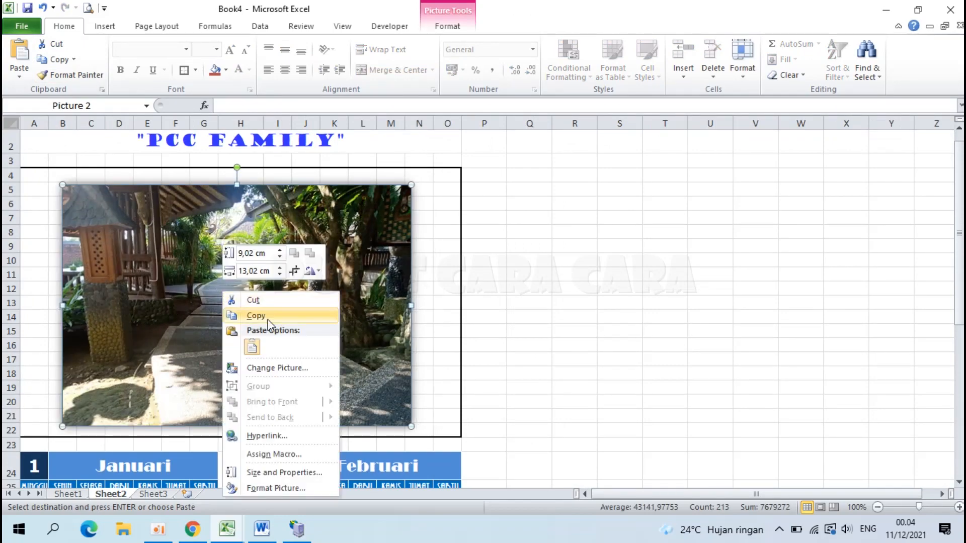
click(289, 368)
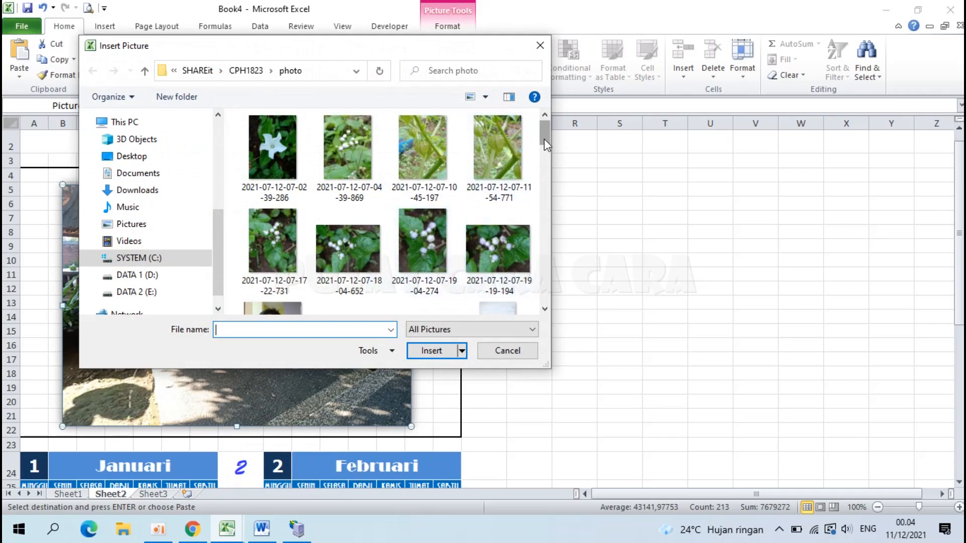
drag(547, 142, 550, 252)
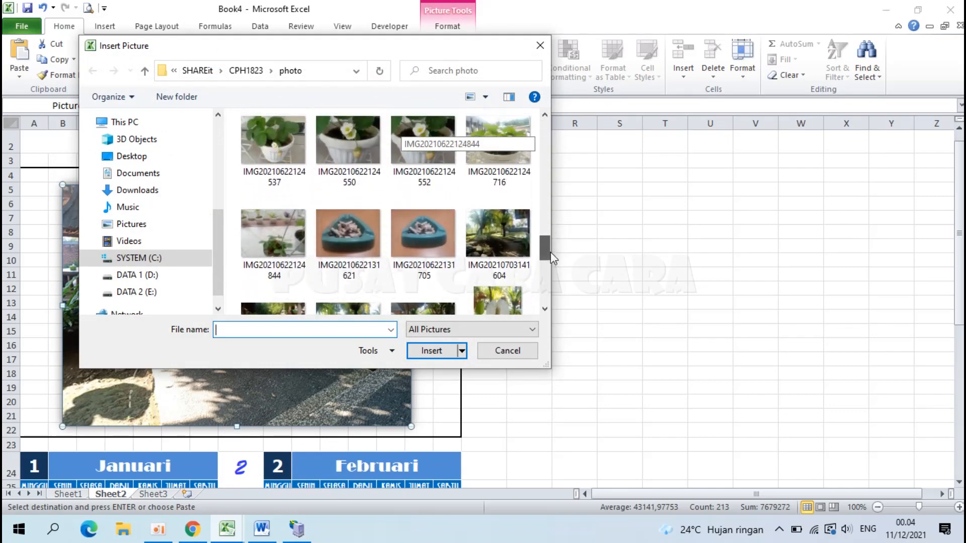
double_click(268, 146)
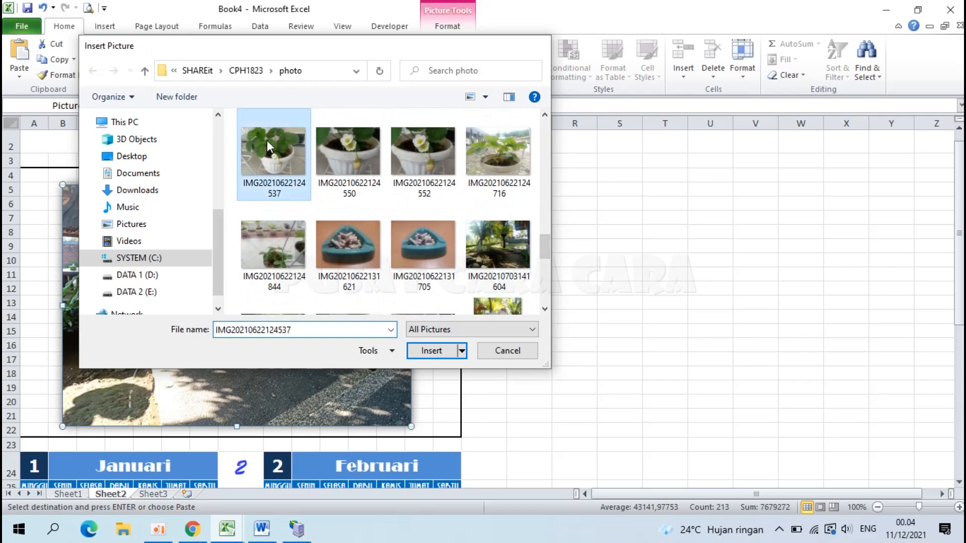
Step: Change the month numbers of the upper two grids on Sheet2 to 5 and 6
scroll(243, 254, down, 2)
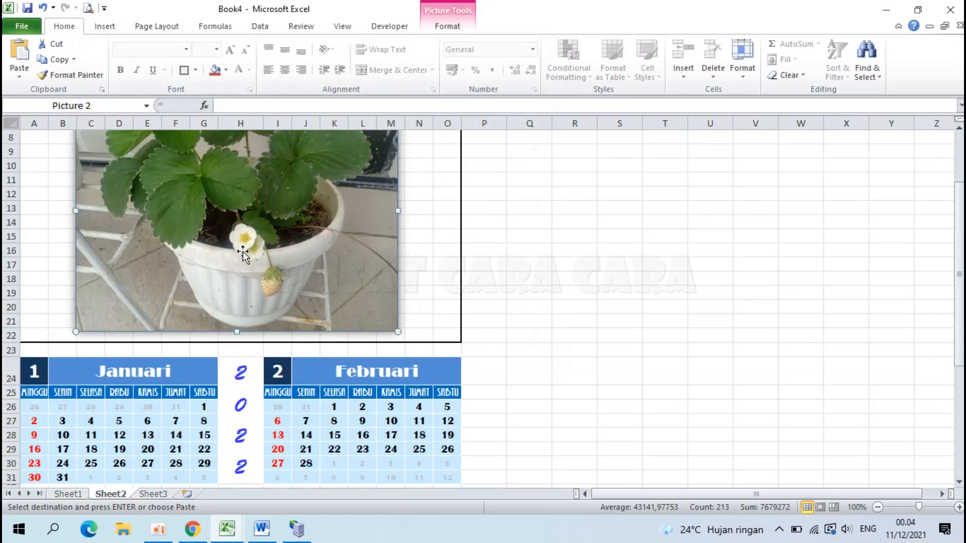
scroll(141, 302, up, 2)
scroll(141, 302, down, 3)
scroll(141, 301, up, 1)
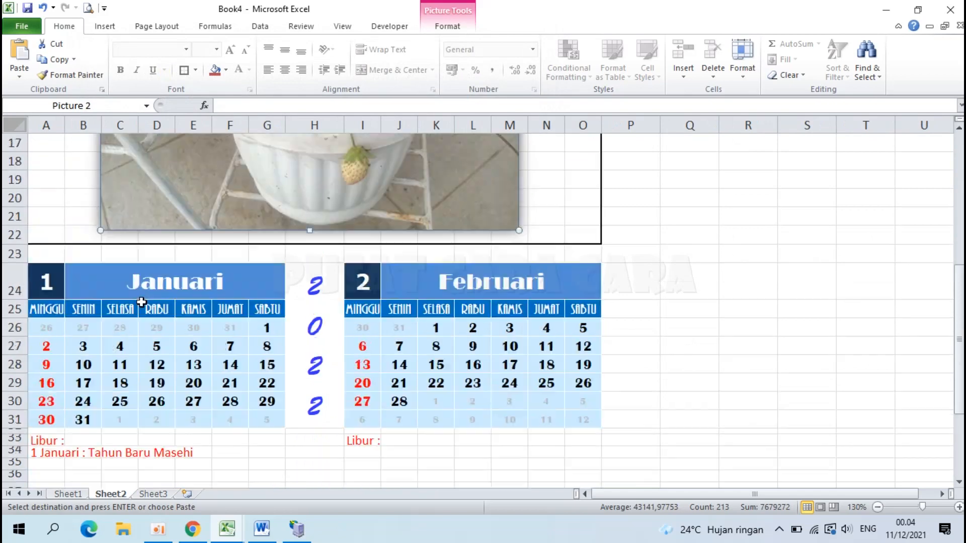
click(47, 282)
text(5)
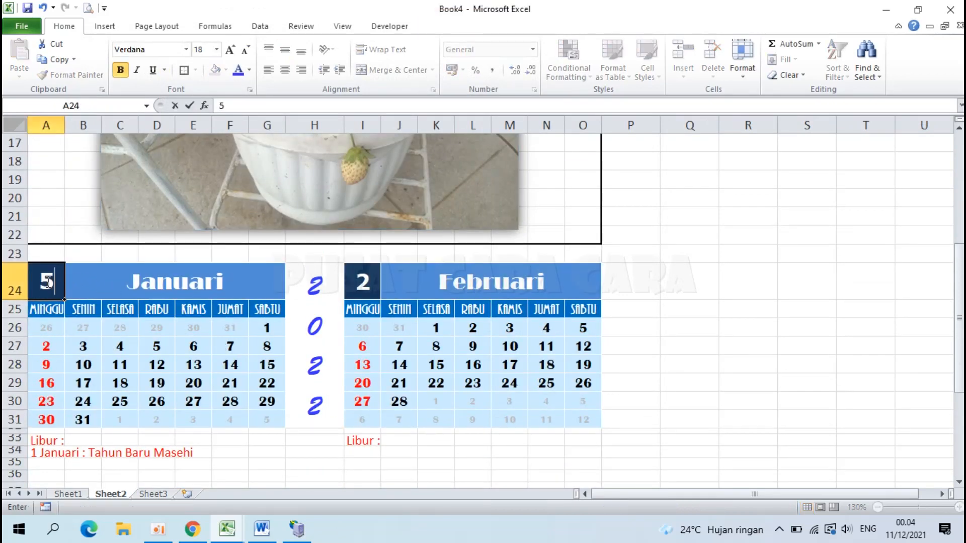
key(Return)
click(366, 295)
text(6)
key(Return)
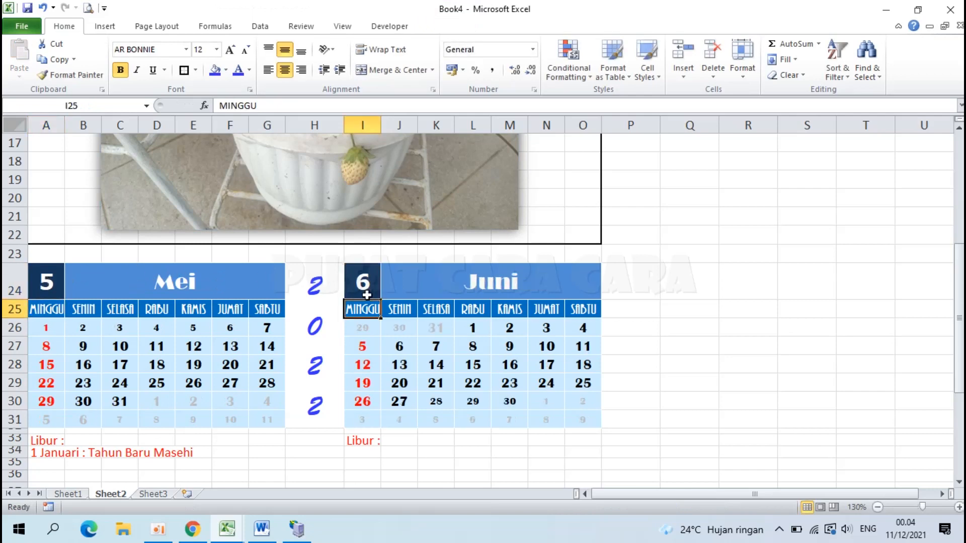
Step: Change the month numbers of the lower two grids on Sheet2 to 7 and 8
scroll(366, 291, down, 3)
click(51, 328)
text(7)
key(Return)
click(365, 344)
text(8)
key(Return)
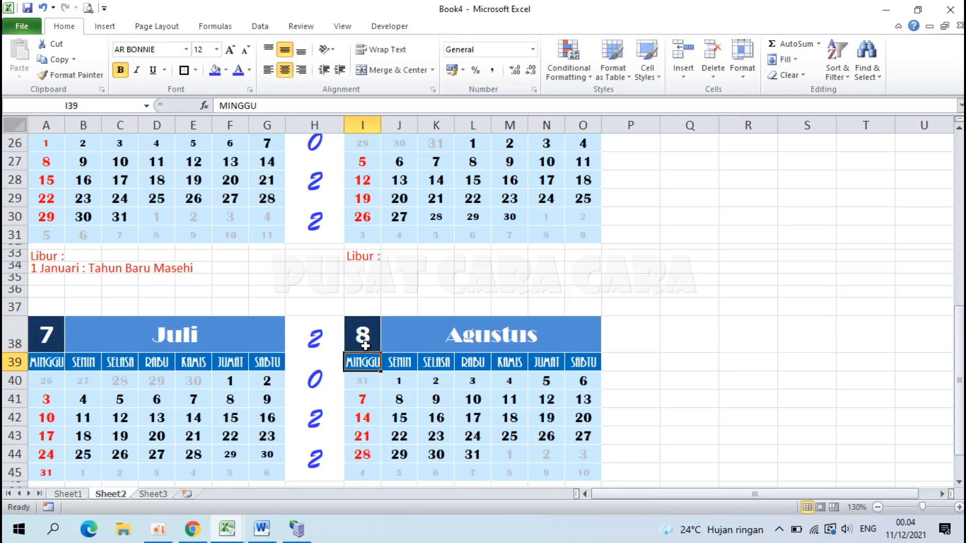
Step: Clear the conditional formatting rules from the Mei date cells A26:G31
scroll(187, 265, up, 2)
scroll(146, 272, down, 2)
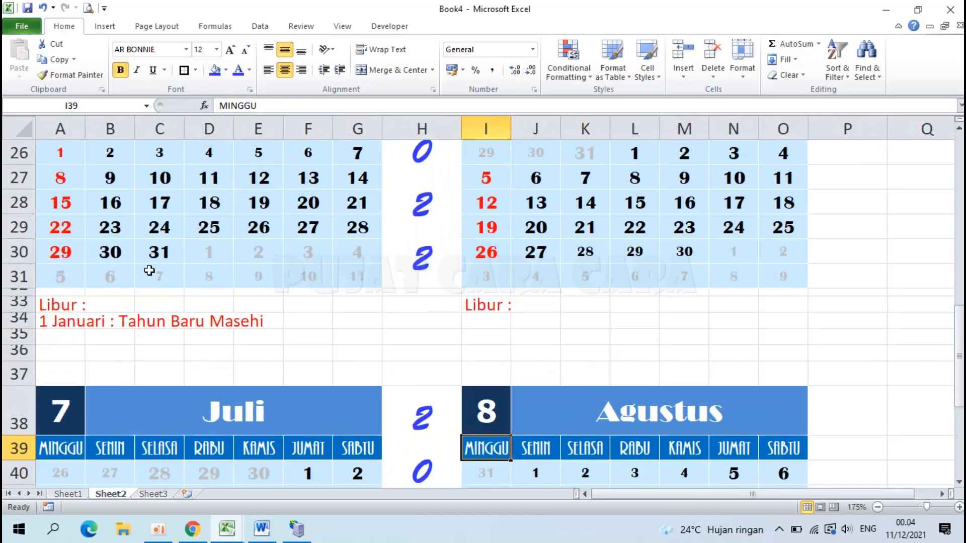
ctrl+scroll(148, 271, up, 4)
ctrl+scroll(149, 270, down, 1)
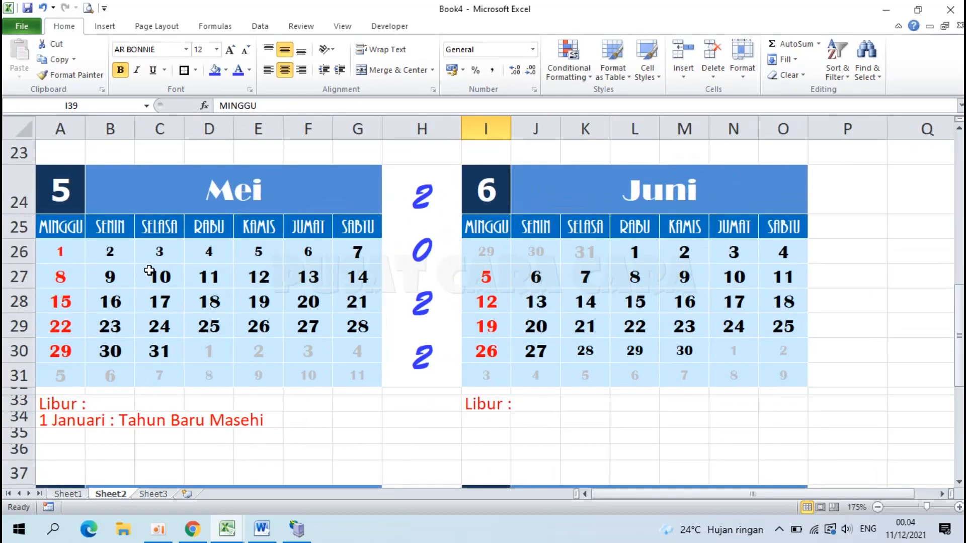
drag(65, 250, 352, 377)
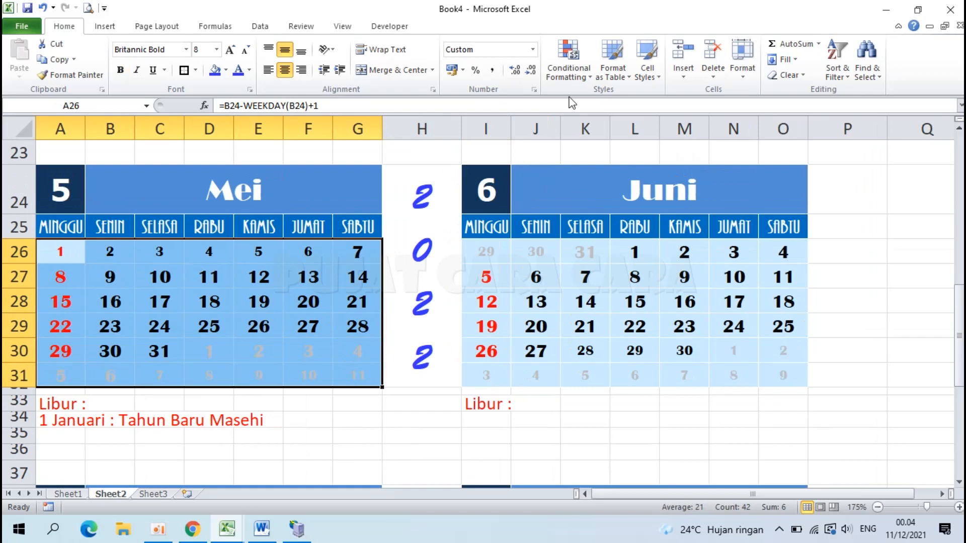
click(573, 73)
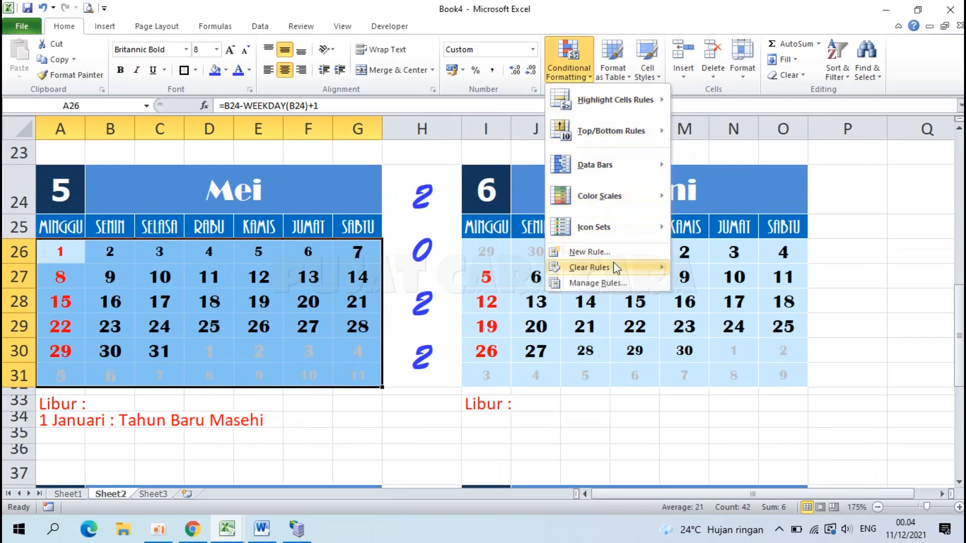
mouse_move(616, 269)
click(698, 271)
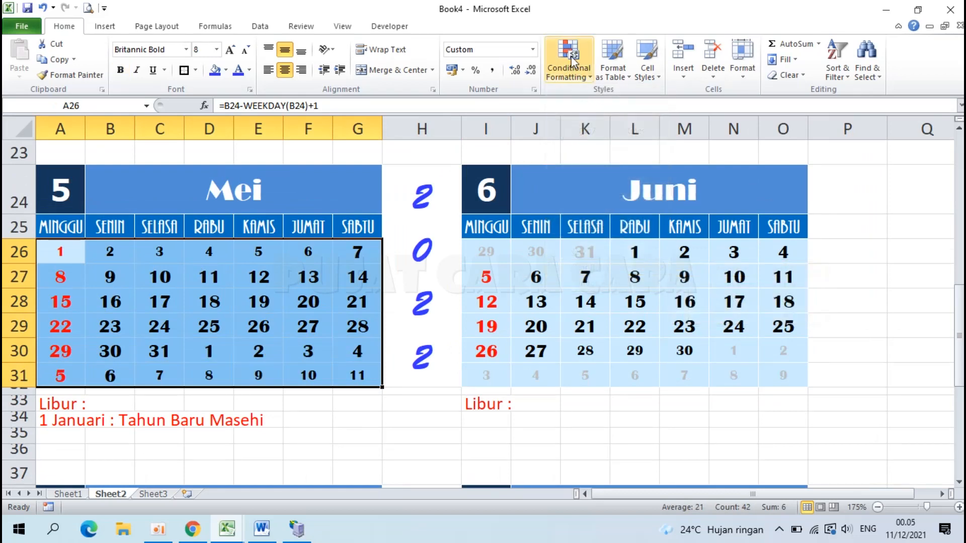
Step: Create a formula-based conditional formatting rule for the Mei dates with the formula =MONTH(A26)<>$A$24
click(569, 65)
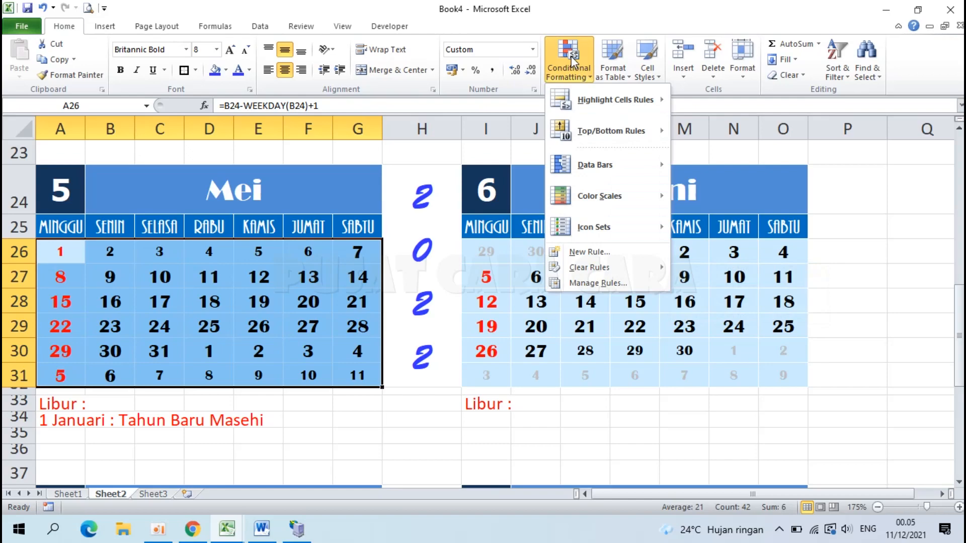
click(610, 258)
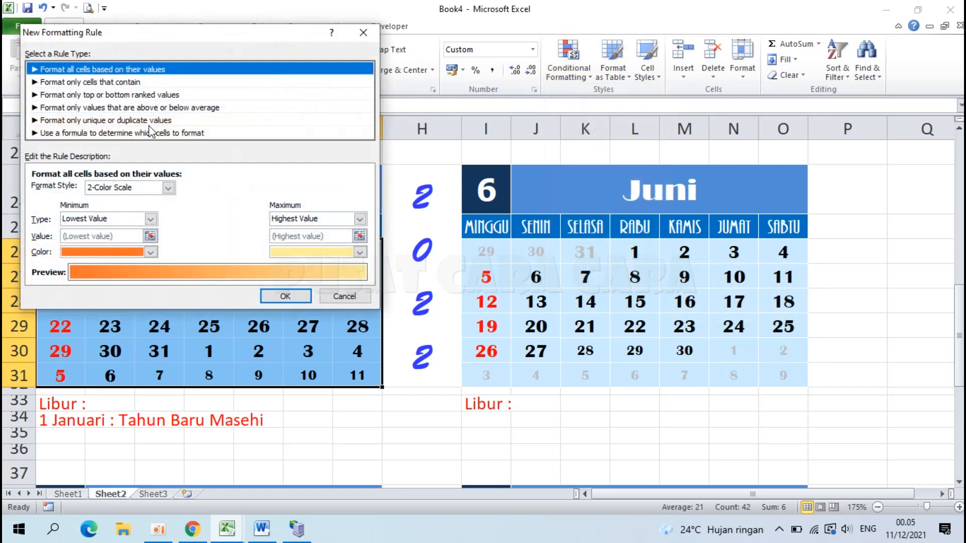
click(149, 124)
click(152, 134)
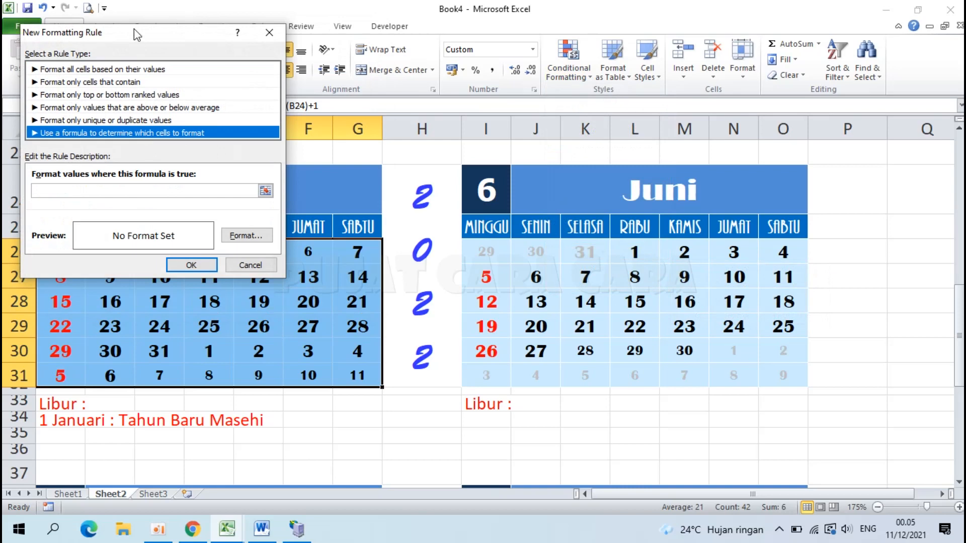
drag(139, 43, 539, 27)
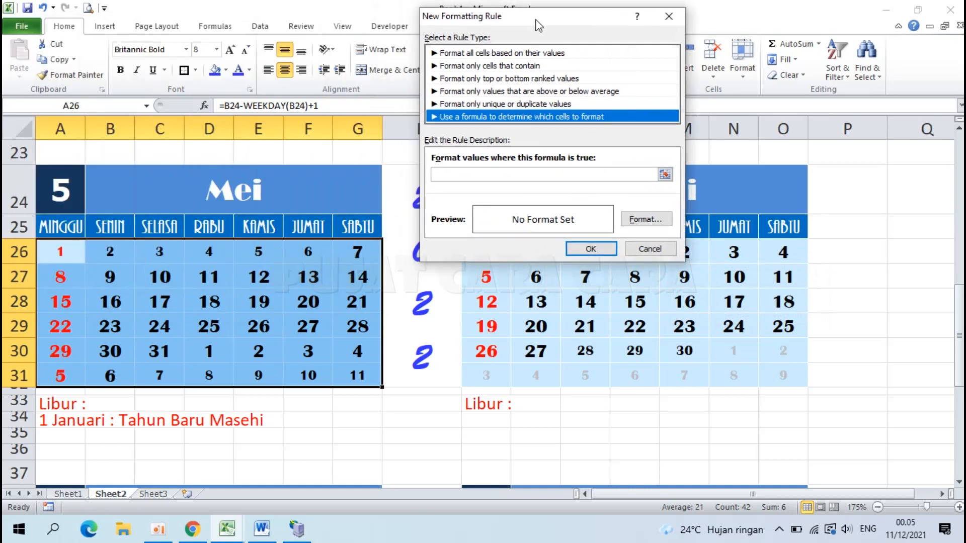
click(491, 176)
text(=MONT)
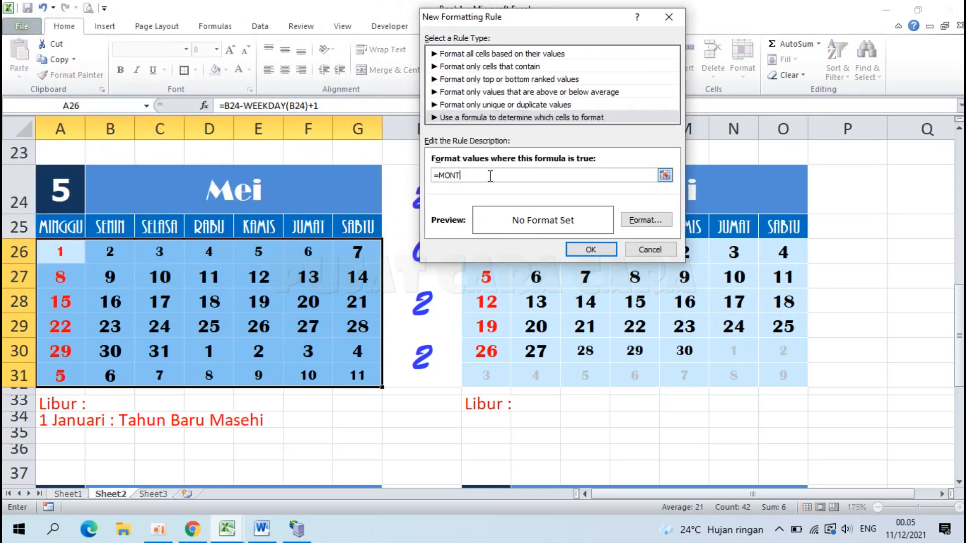
text(H()
click(63, 182)
Step: Give the new rule a light gray font color and apply it to the Mei dates
click(634, 222)
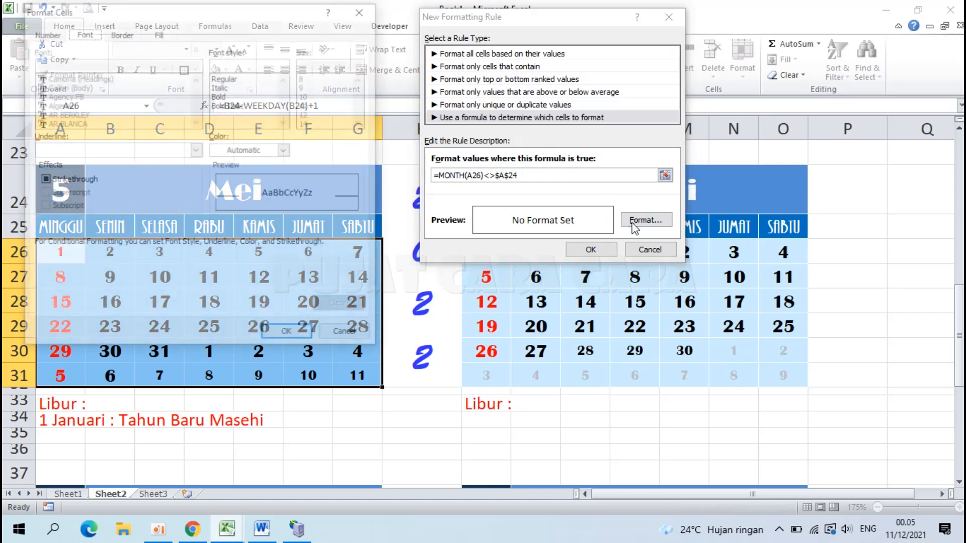
click(285, 150)
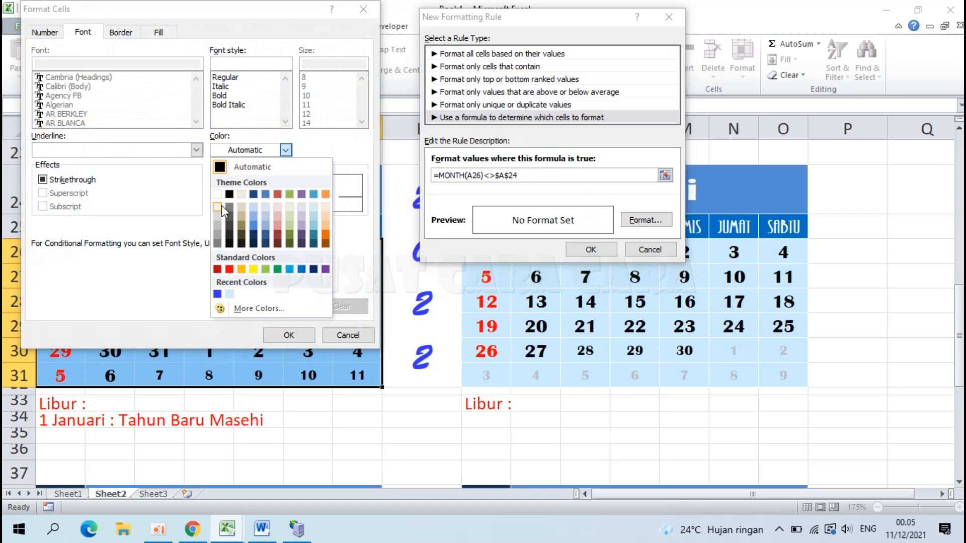
click(219, 221)
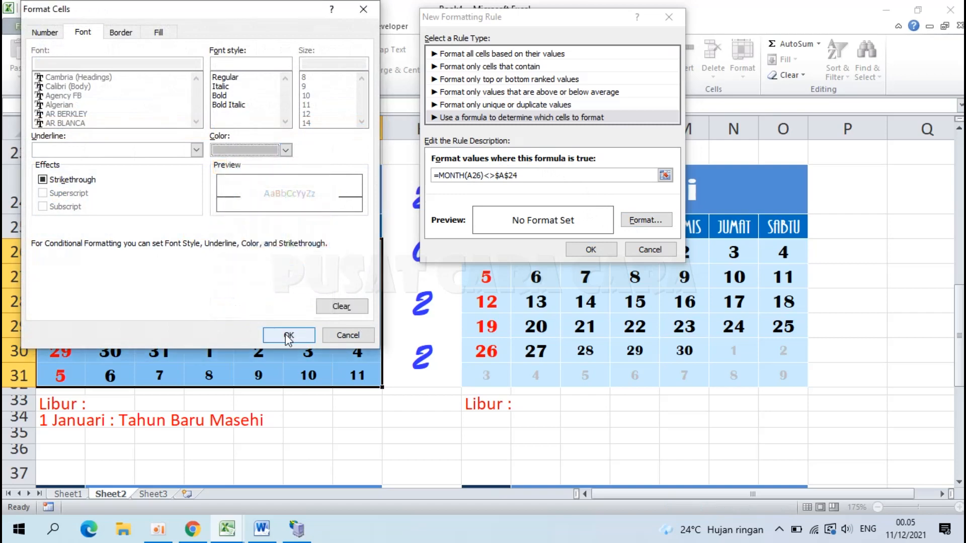
click(289, 335)
click(590, 250)
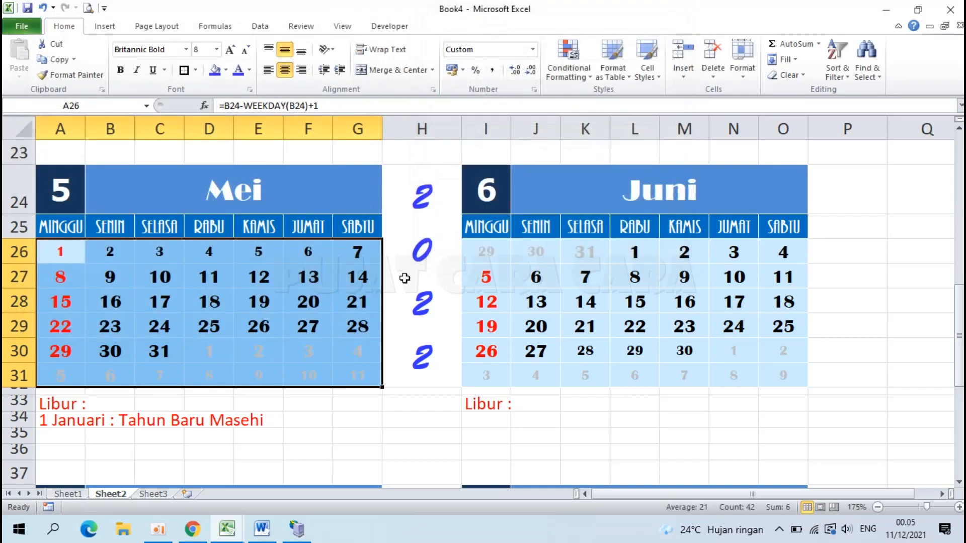
Step: Set the font size of all Mei dates in A26:G31 to 11
click(168, 297)
drag(60, 250, 345, 371)
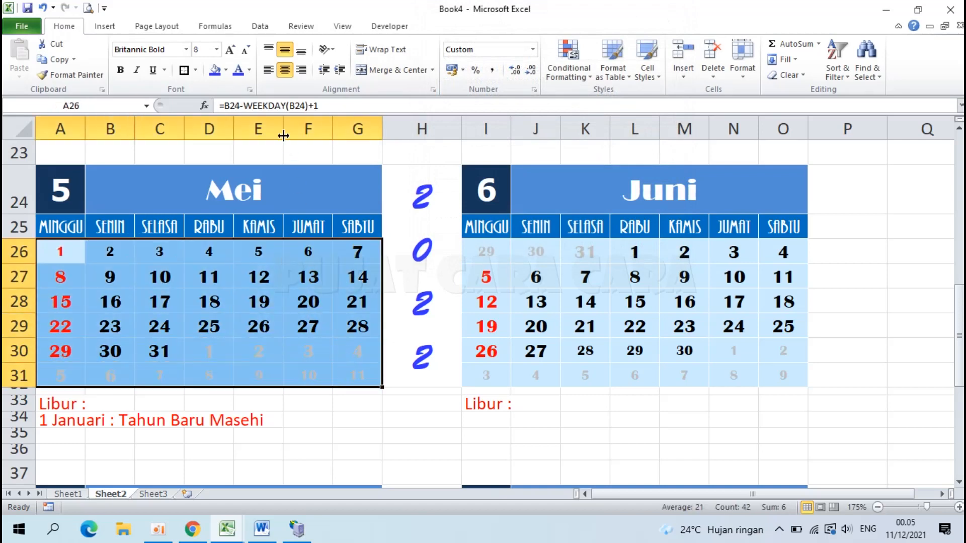
click(216, 49)
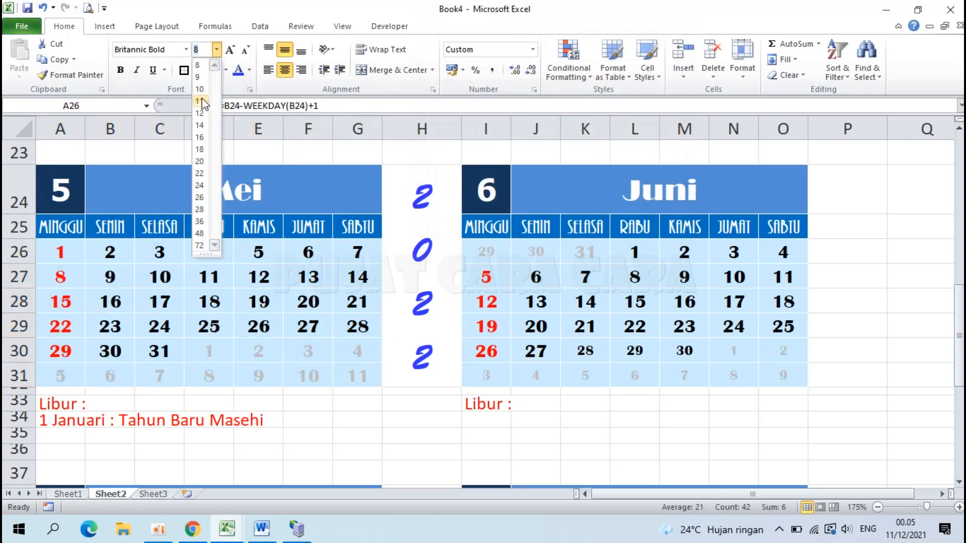
click(201, 101)
click(173, 304)
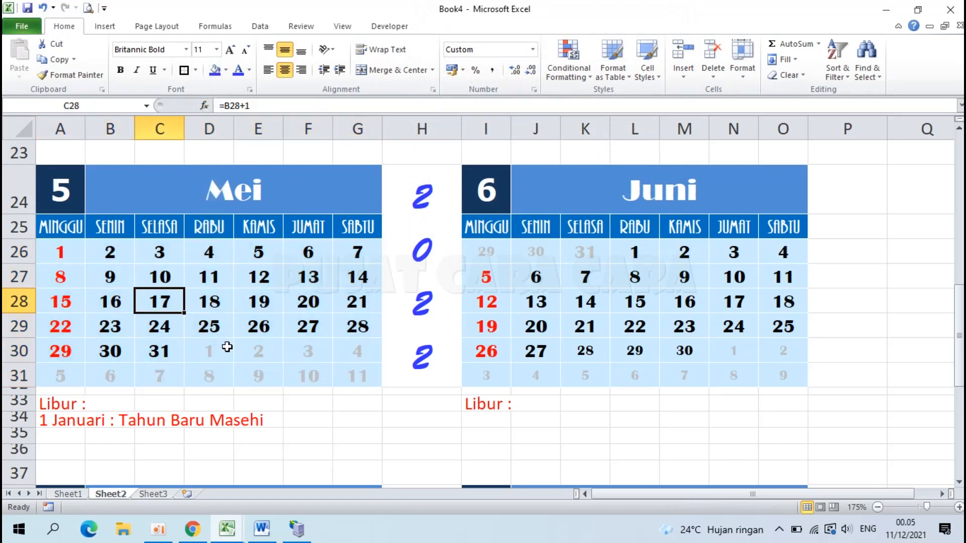
Step: Set the font size of the grayed next-month dates in the Mei calendar, D30:G30 and A31:G31, to 8
drag(212, 346, 341, 355)
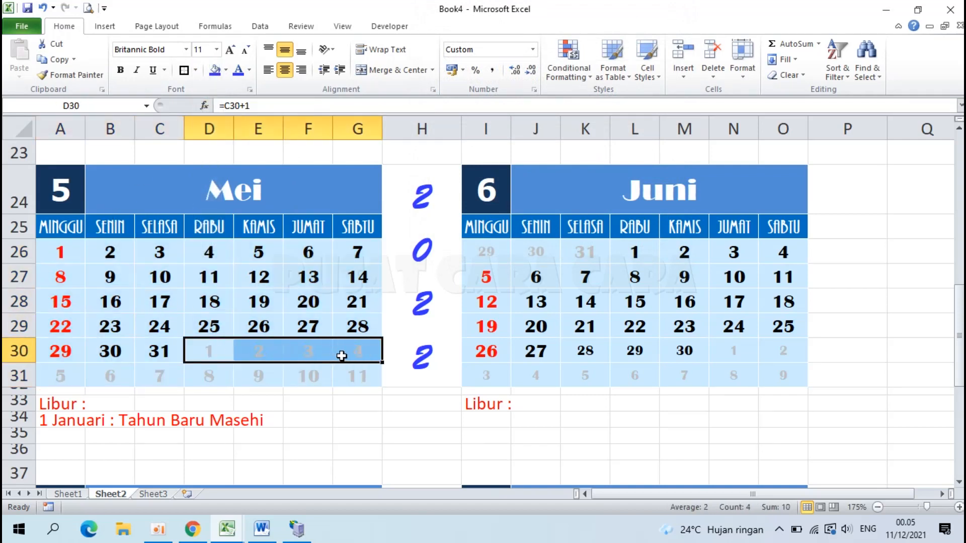
drag(196, 345, 335, 356)
drag(59, 377, 347, 383)
click(217, 49)
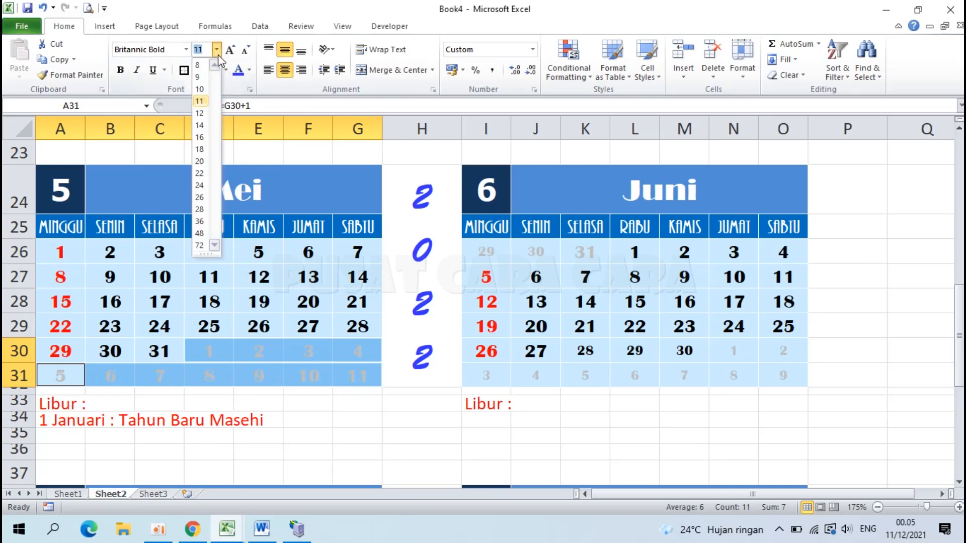
click(200, 66)
scroll(302, 327, down, 1)
click(296, 331)
scroll(296, 330, up, 1)
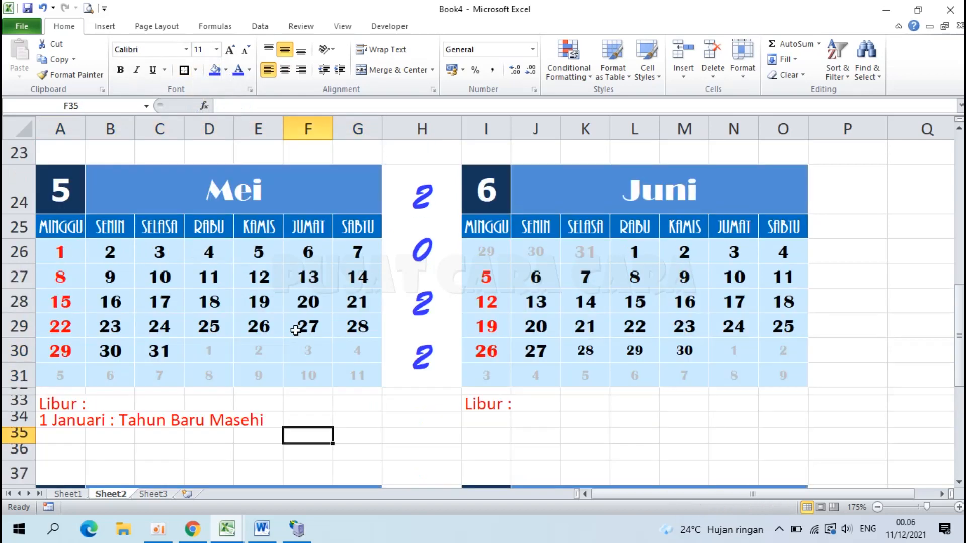
Step: Inspect the first date cells of Juni and Mei, and review the whole Sheet2 page from the title and picture down to Agustus
click(493, 194)
scroll(493, 195, down, 2)
scroll(493, 194, up, 1)
scroll(495, 195, up, 1)
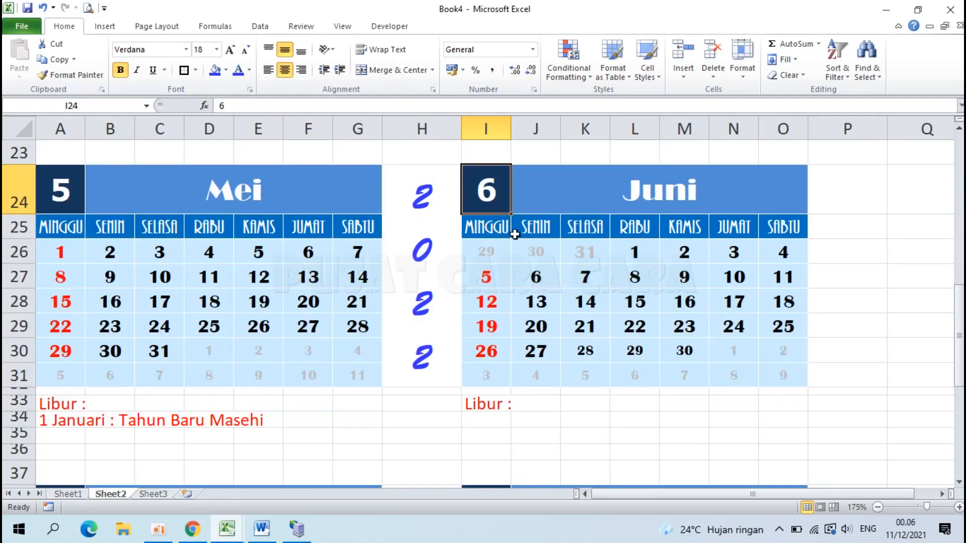
click(492, 258)
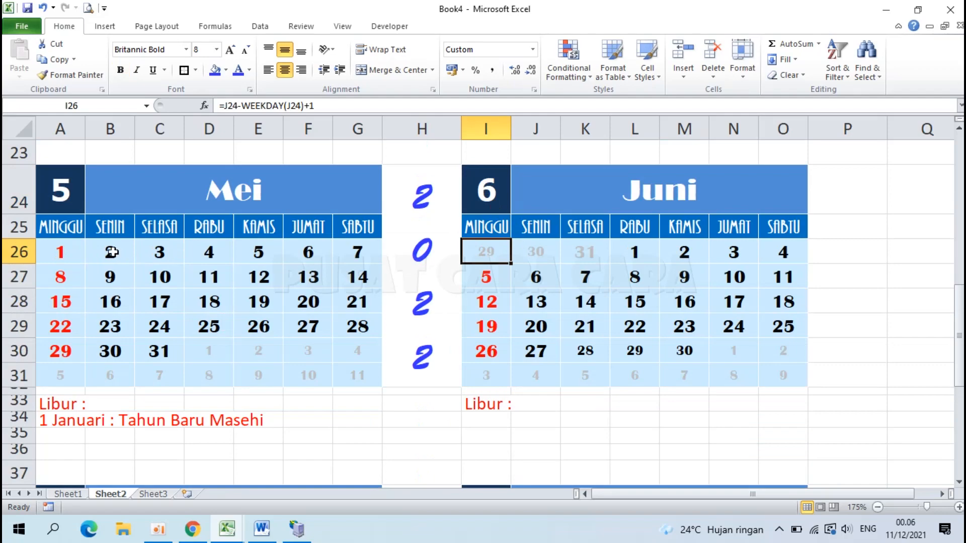
click(64, 254)
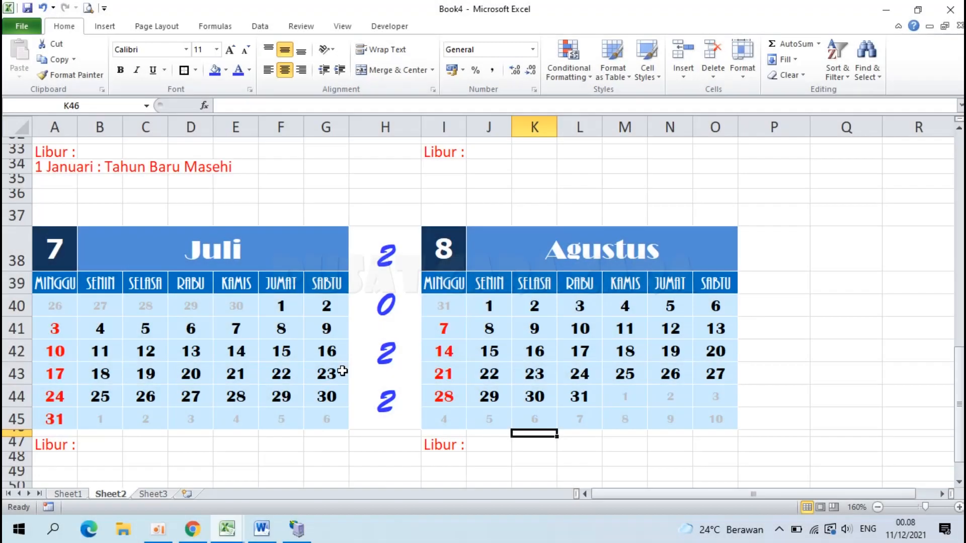
scroll(342, 370, up, 10)
scroll(342, 370, down, 4)
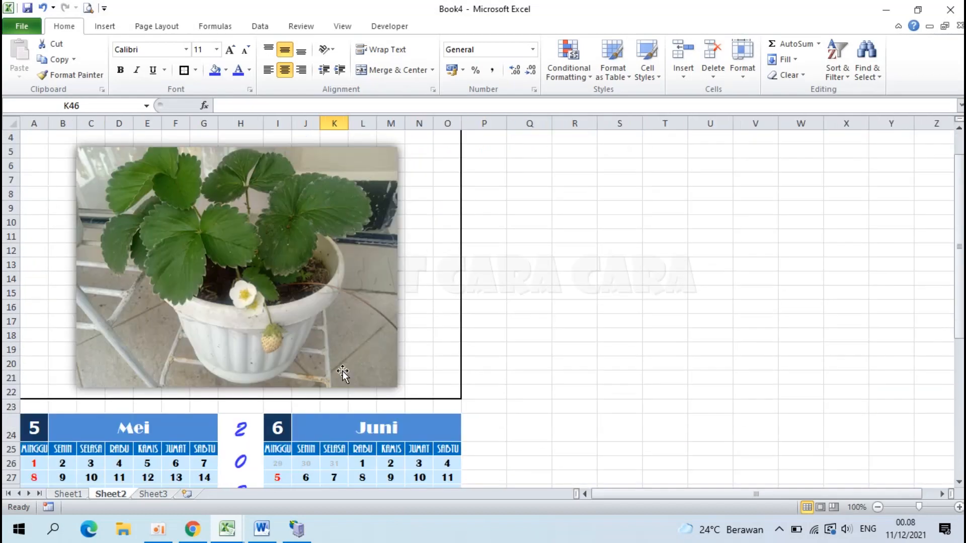
scroll(343, 373, down, 7)
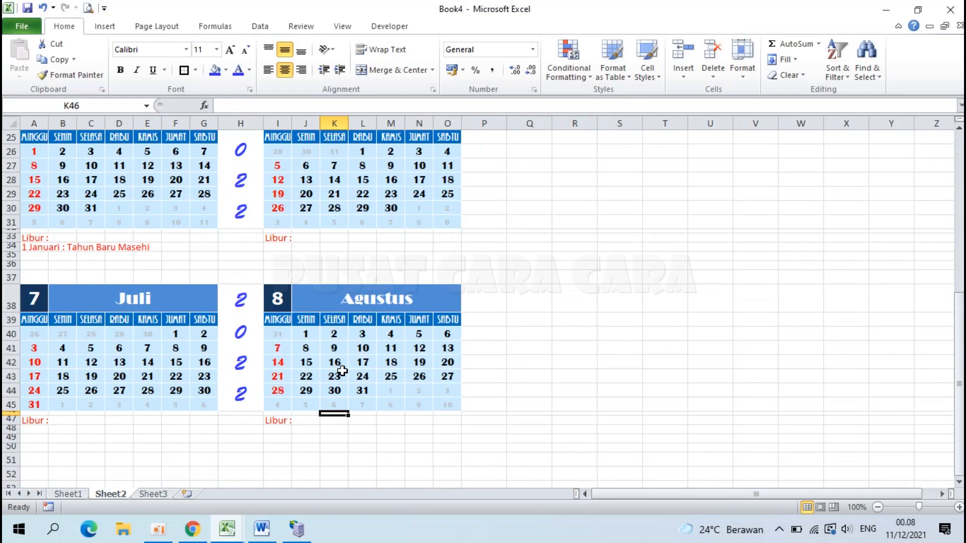
scroll(342, 371, up, 4)
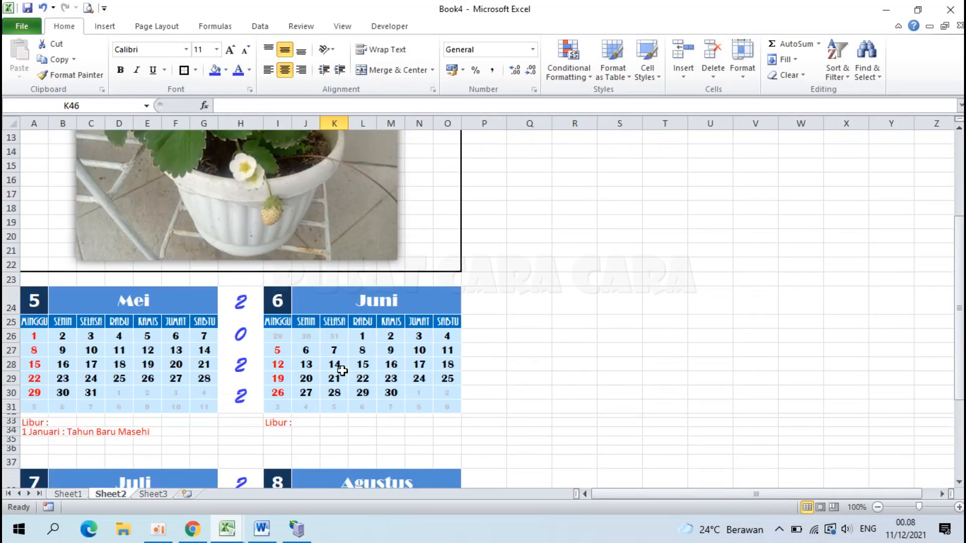
scroll(342, 370, up, 4)
scroll(94, 173, up, 3)
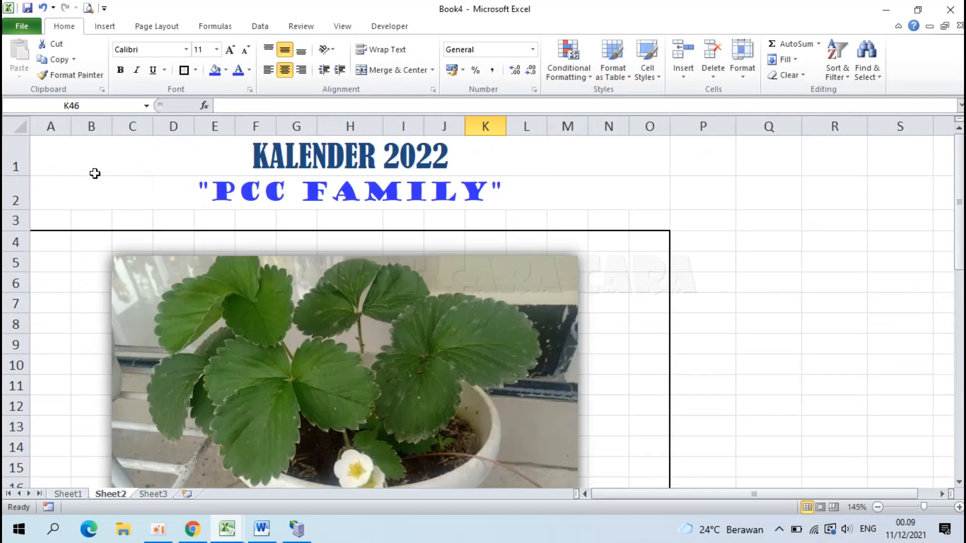
Step: Copy the entire contents of Sheet2 and paste them over the whole of the empty Sheet3
click(16, 125)
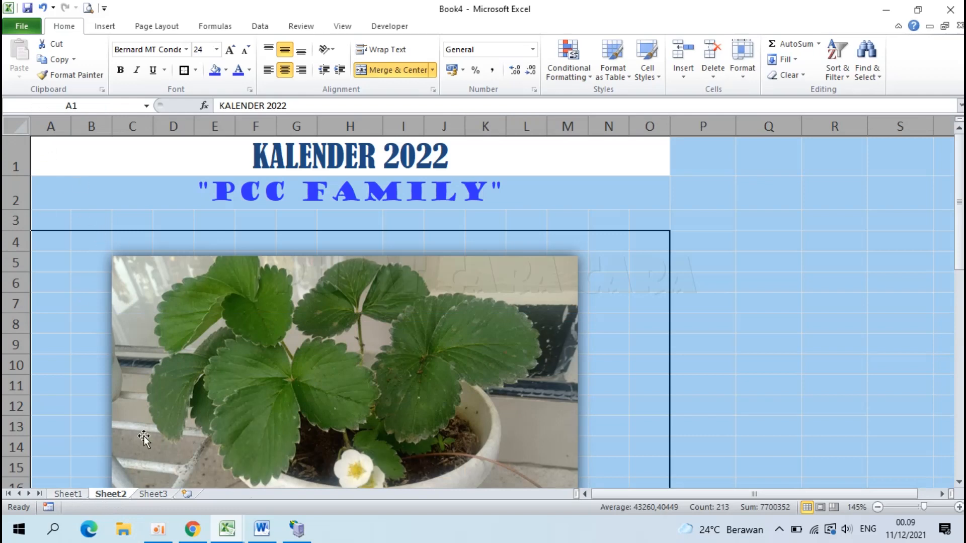
click(16, 124)
click(54, 59)
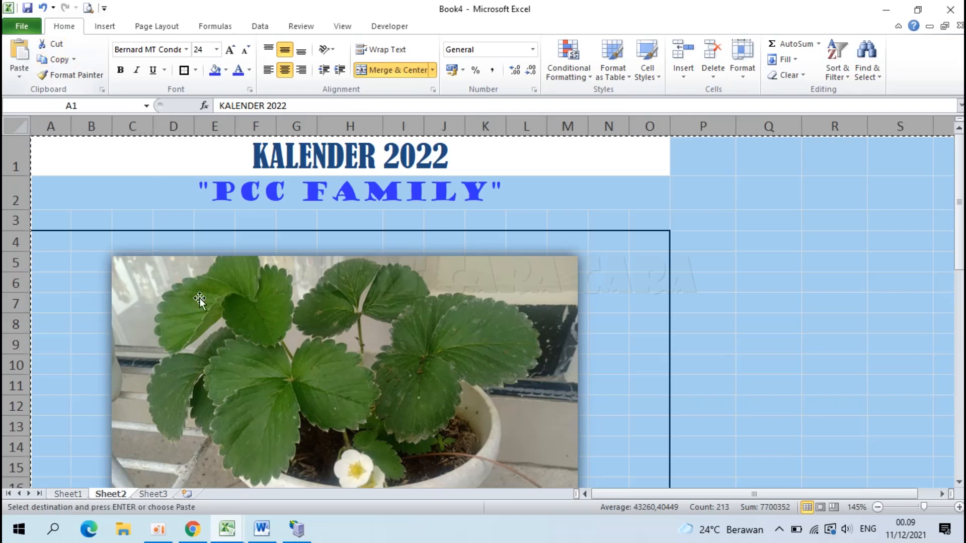
click(153, 494)
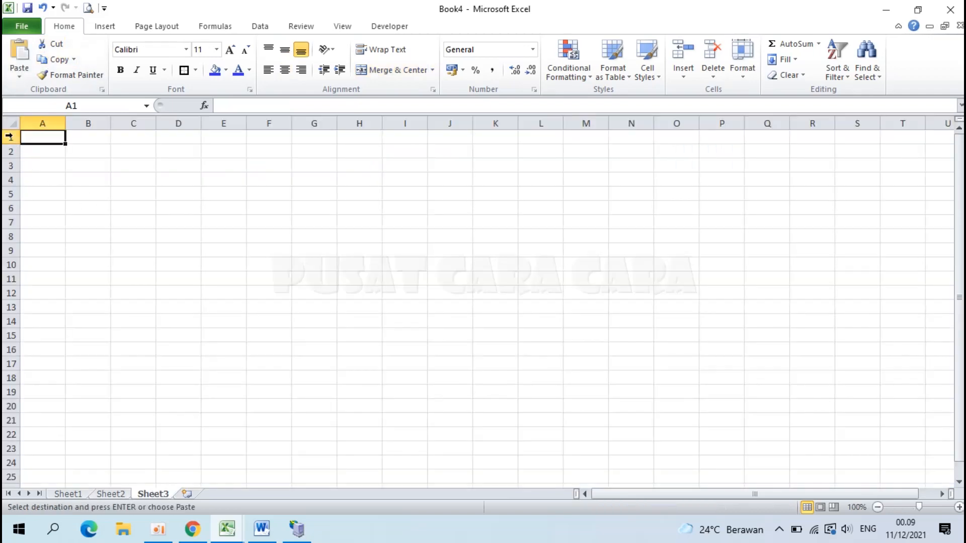
click(11, 122)
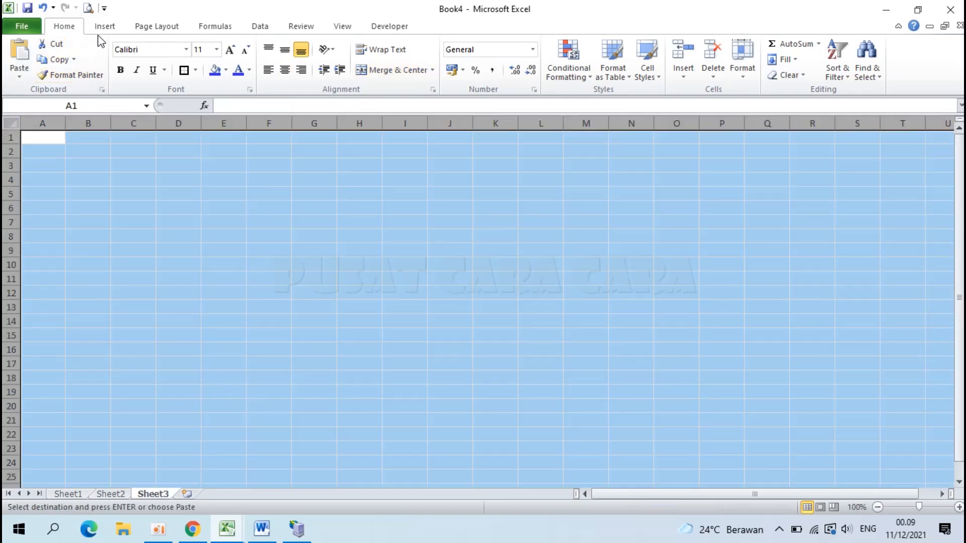
click(20, 55)
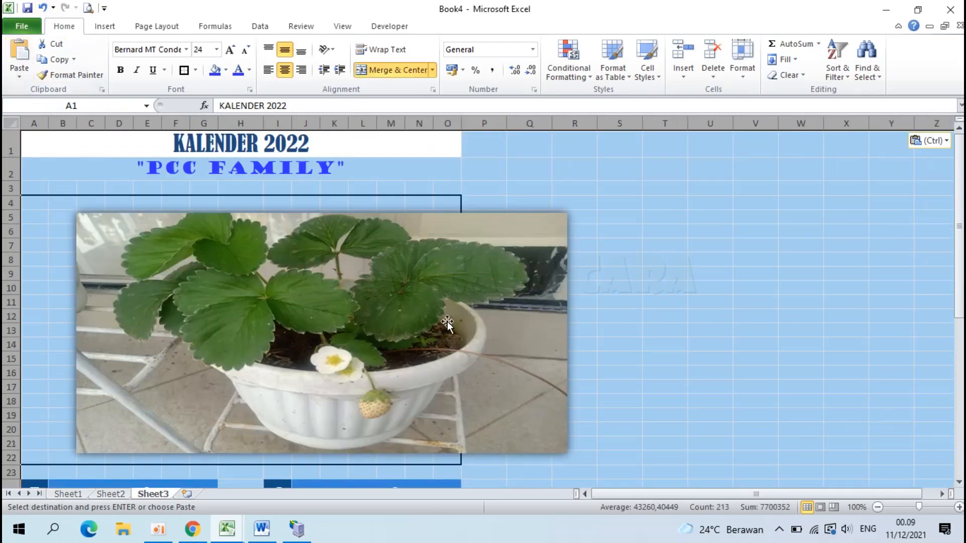
click(447, 322)
drag(567, 333, 386, 332)
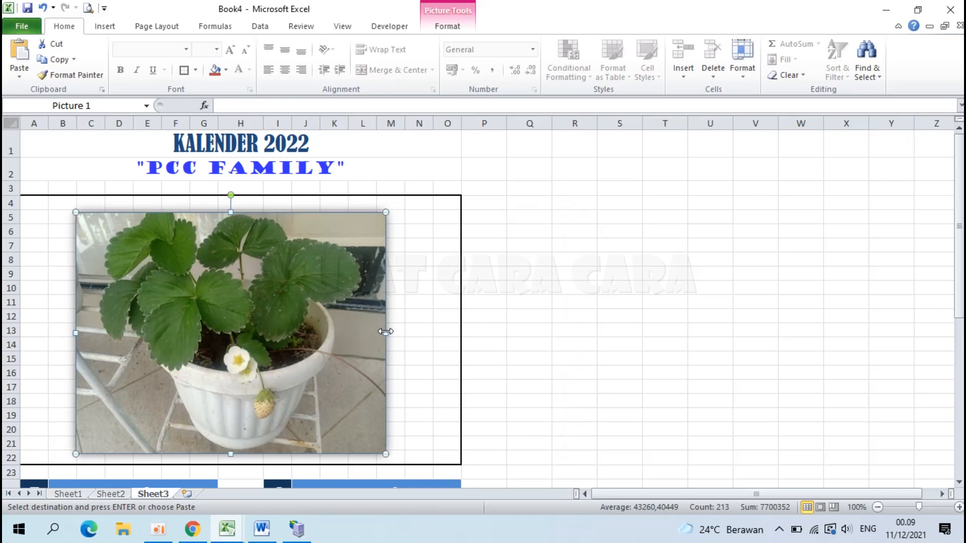
right_click(268, 289)
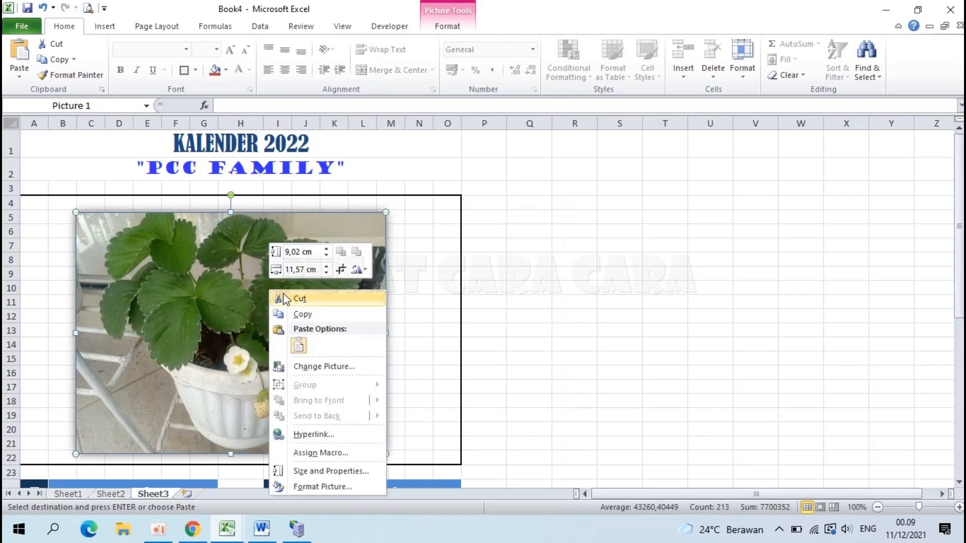
click(326, 367)
click(481, 246)
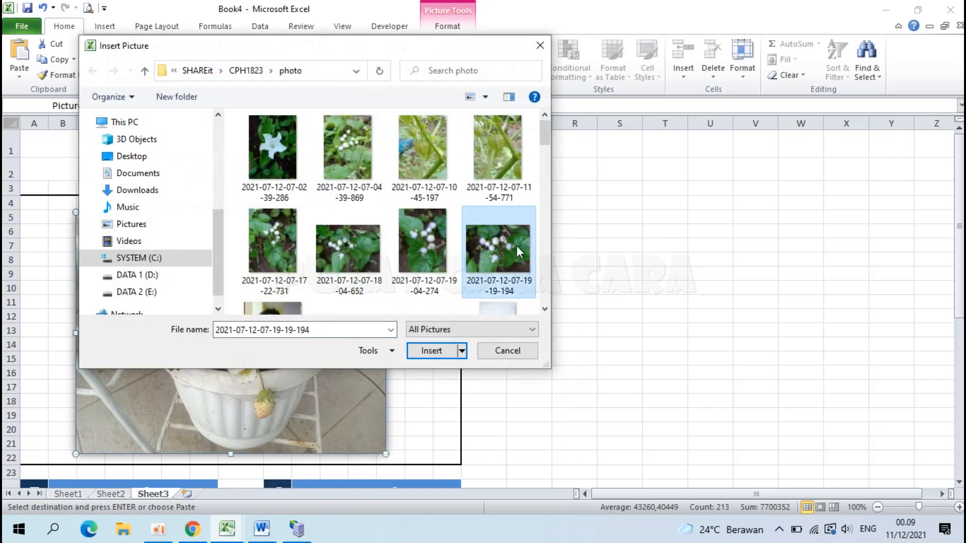
click(425, 350)
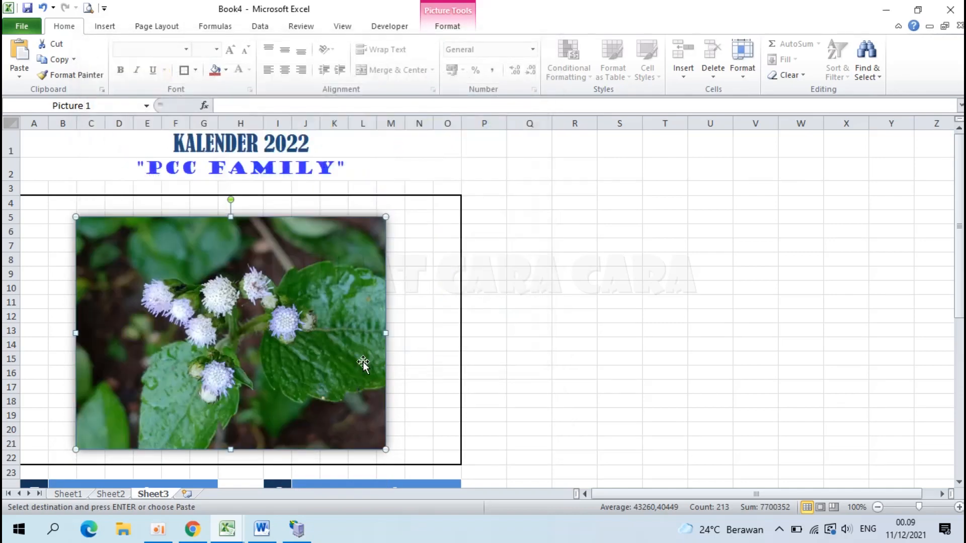
Step: Change the month numbers of the upper two calendars on Sheet3 to 9 in A24 and 10 in I24
scroll(295, 368, down, 4)
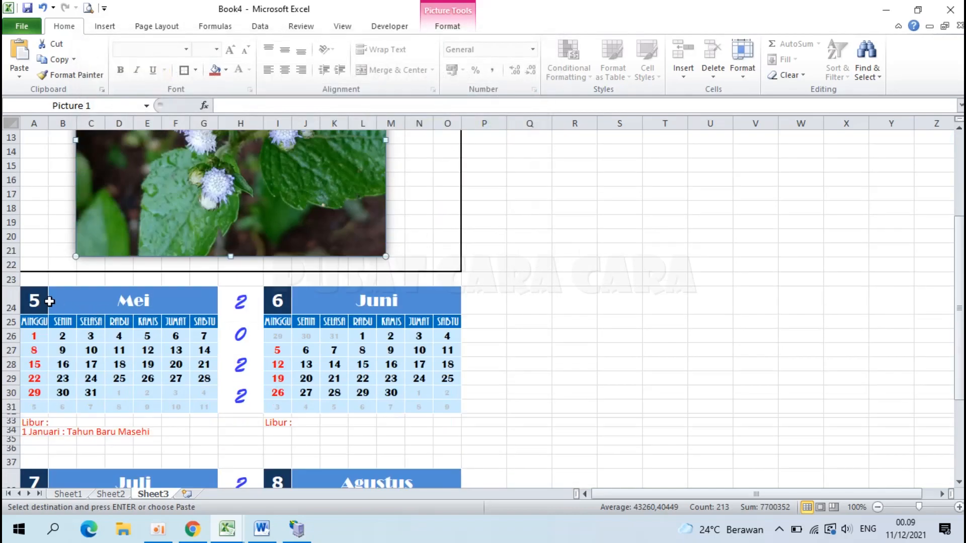
click(35, 300)
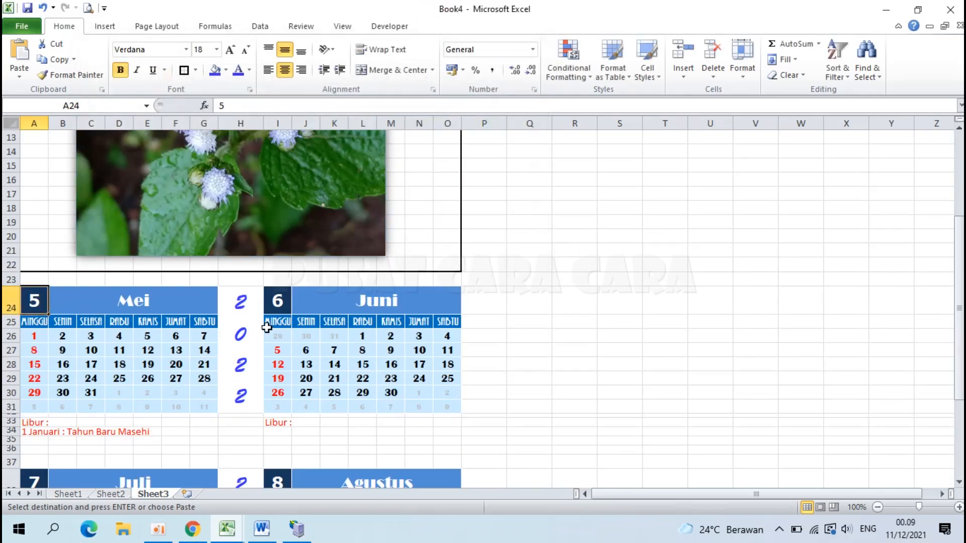
text(9)
key(Return)
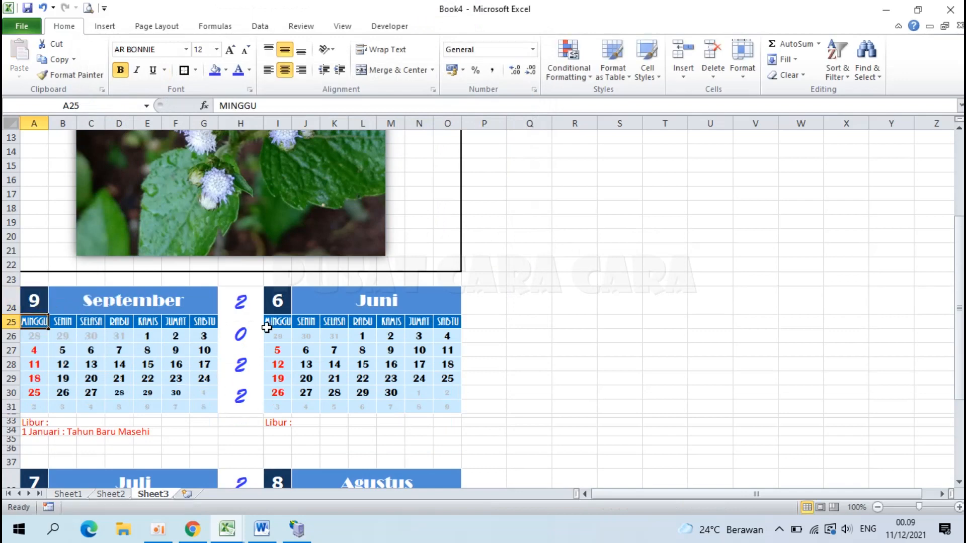
click(278, 301)
text(10)
key(Return)
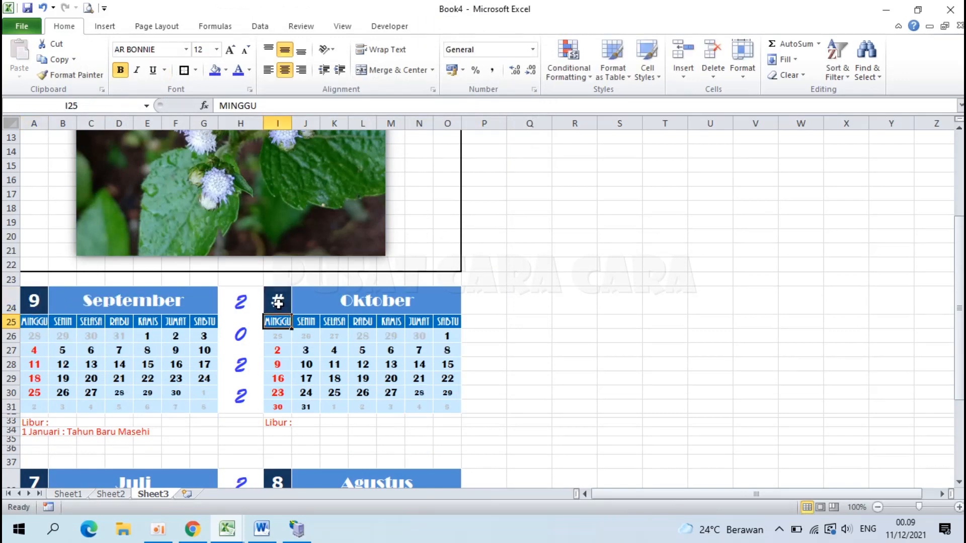
Step: Change the month numbers of the lower two calendars on Sheet3 to 11 in A38 and 12 in I38
scroll(58, 464, down, 2)
click(34, 398)
text(11)
key(Return)
click(278, 398)
text(12)
key(Return)
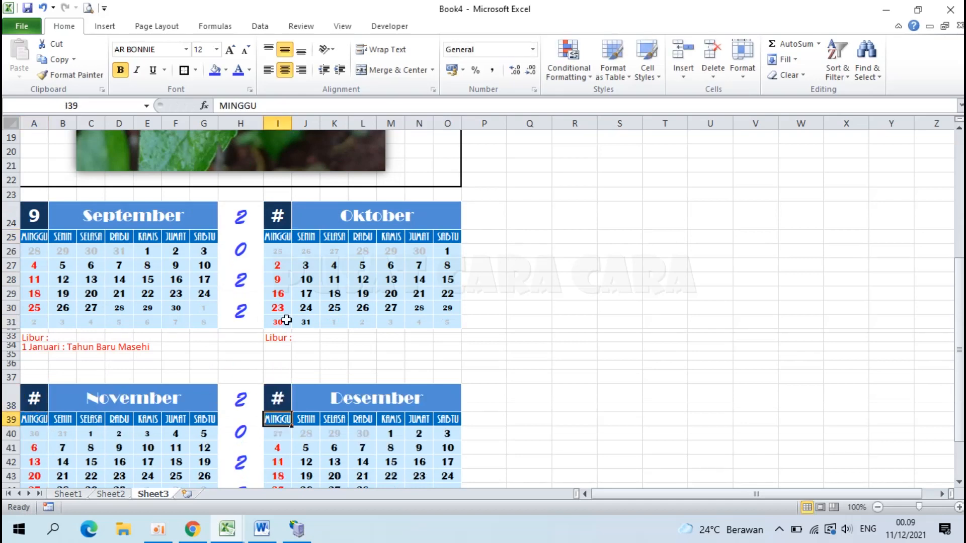
Step: Set the font size of the two-digit month numbers in I24, A38 and I38 to 14
scroll(258, 235, up, 1)
click(328, 247)
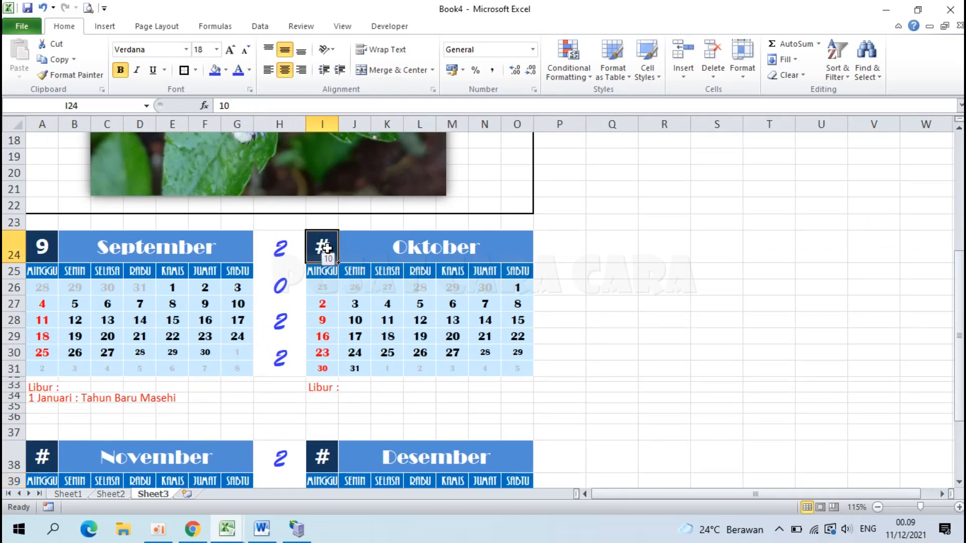
click(217, 50)
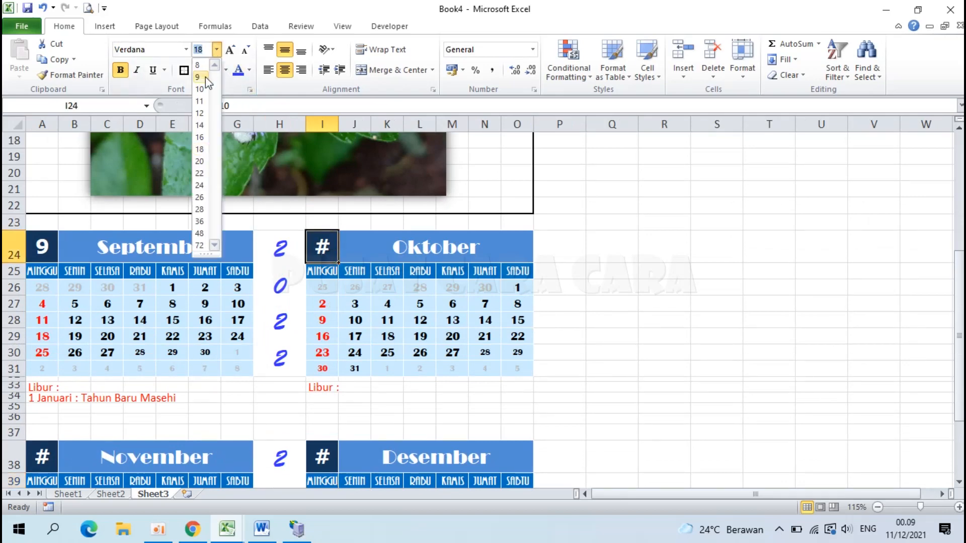
click(202, 127)
click(44, 450)
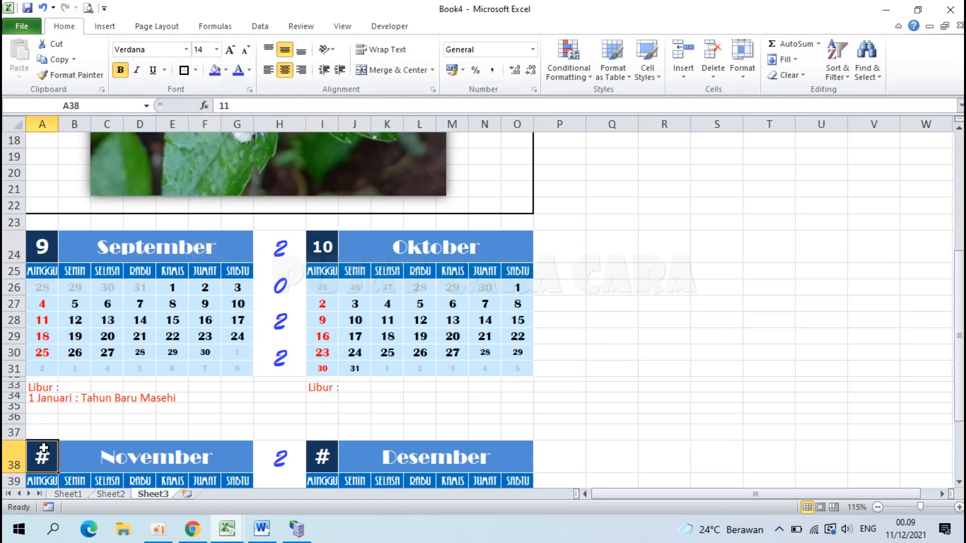
click(216, 49)
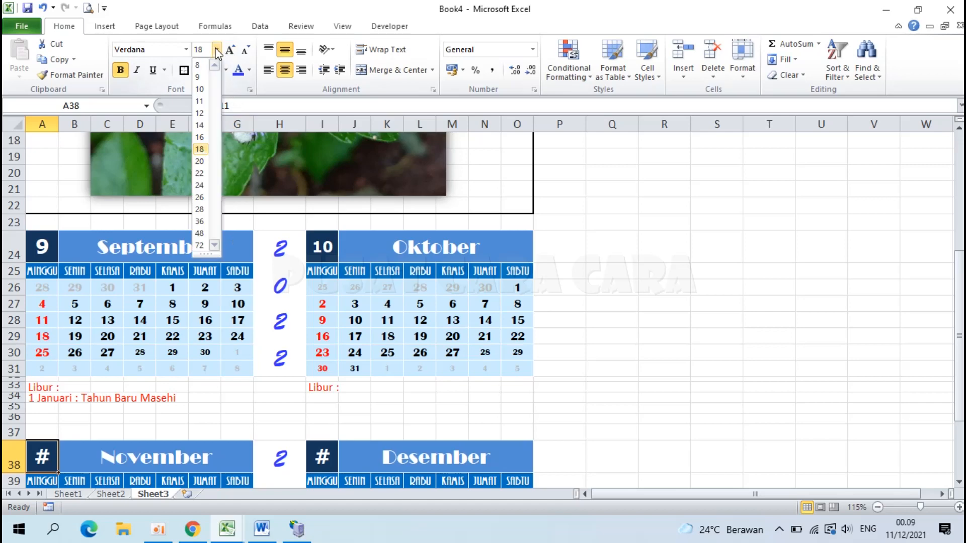
click(200, 125)
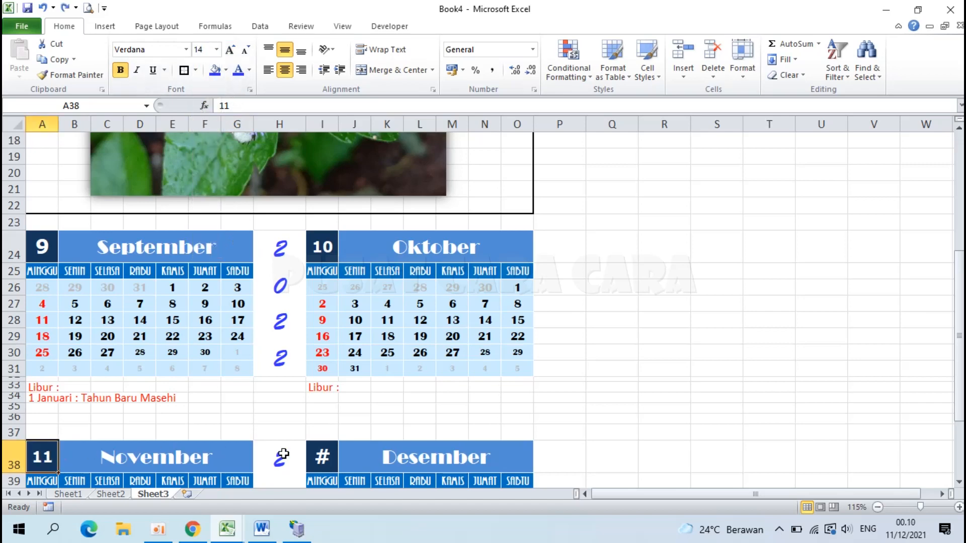
click(320, 460)
click(216, 49)
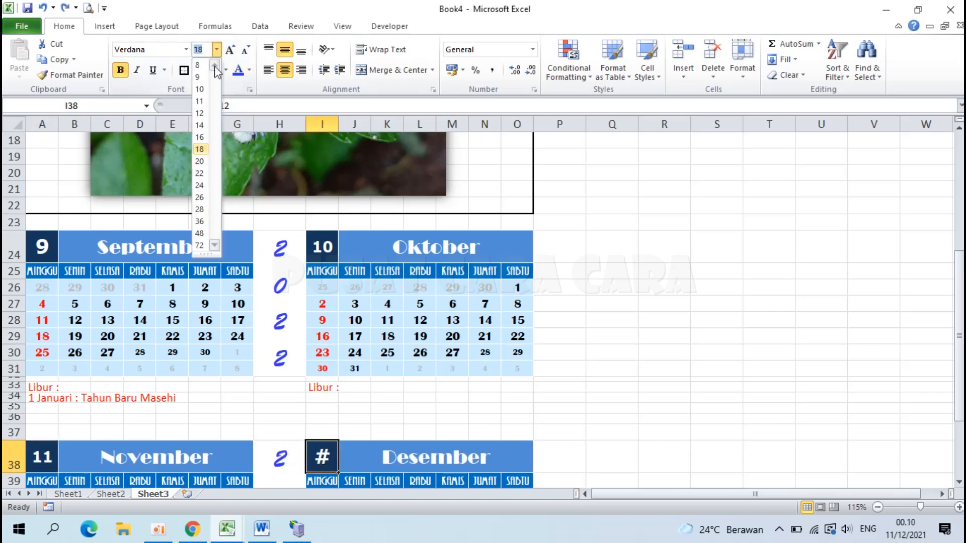
click(201, 125)
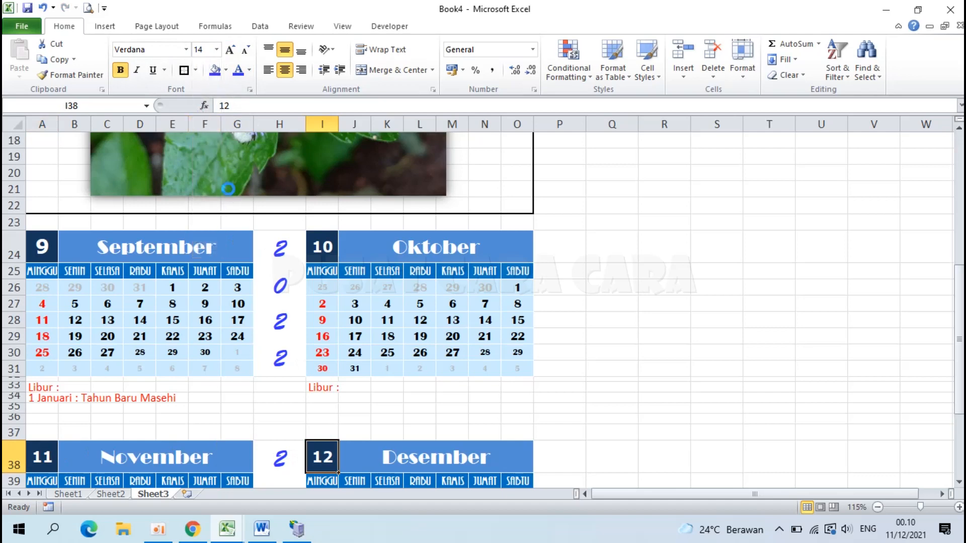
Step: Clear the conditional formatting rules from the September dates A26:G31 on Sheet3
scroll(228, 189, up, 3)
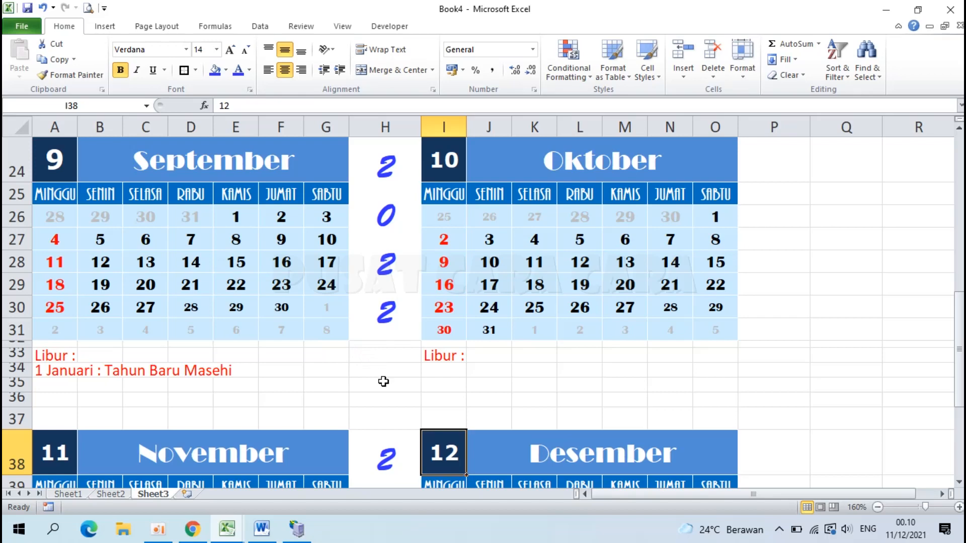
click(278, 367)
drag(58, 217, 320, 327)
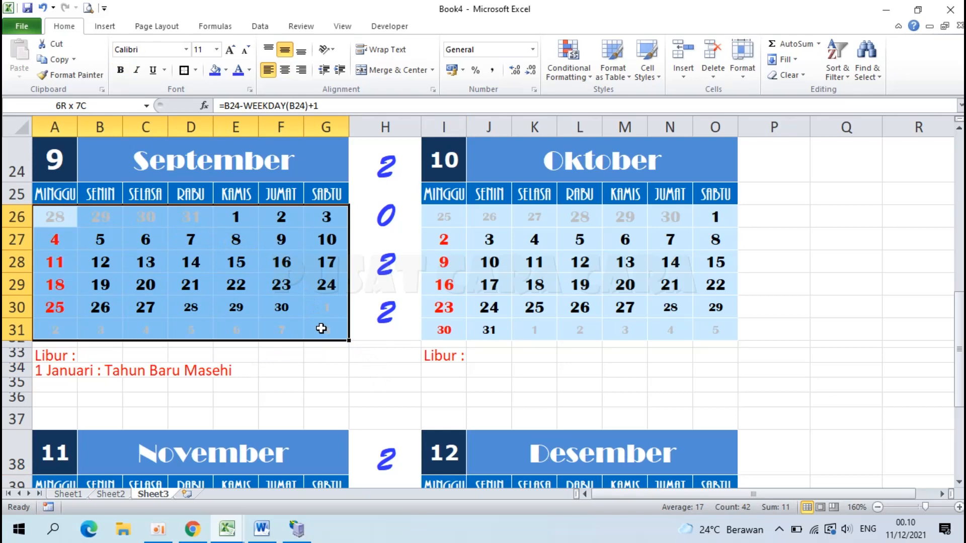
drag(321, 327, 321, 328)
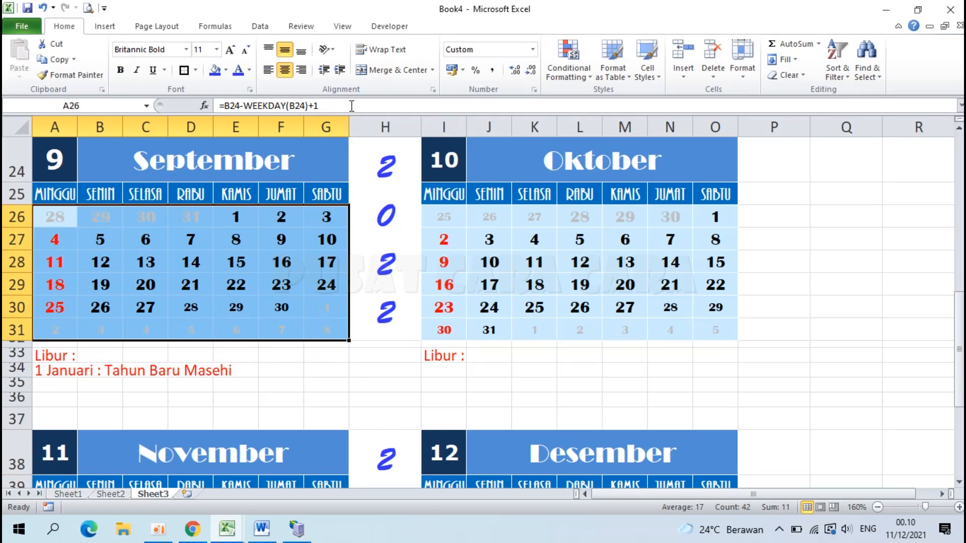
click(560, 73)
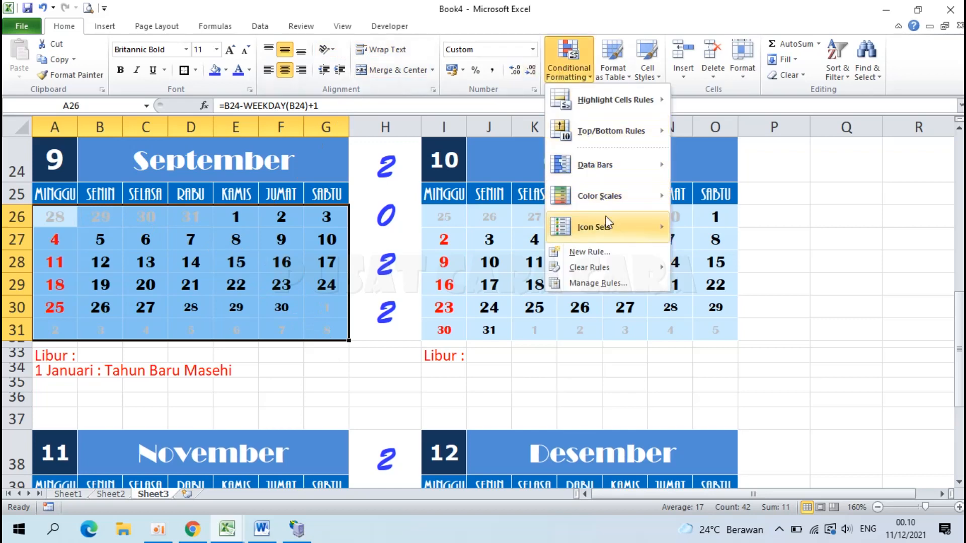
mouse_move(617, 266)
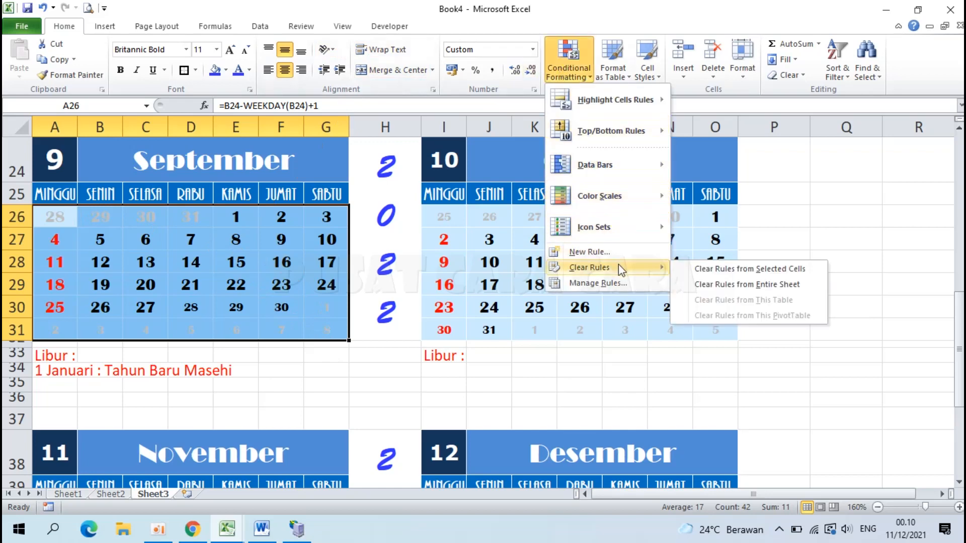
click(718, 269)
Step: Create a formula-based conditional formatting rule for the September dates A26:G31 using =MONTH(A26)<>$A$24
click(580, 70)
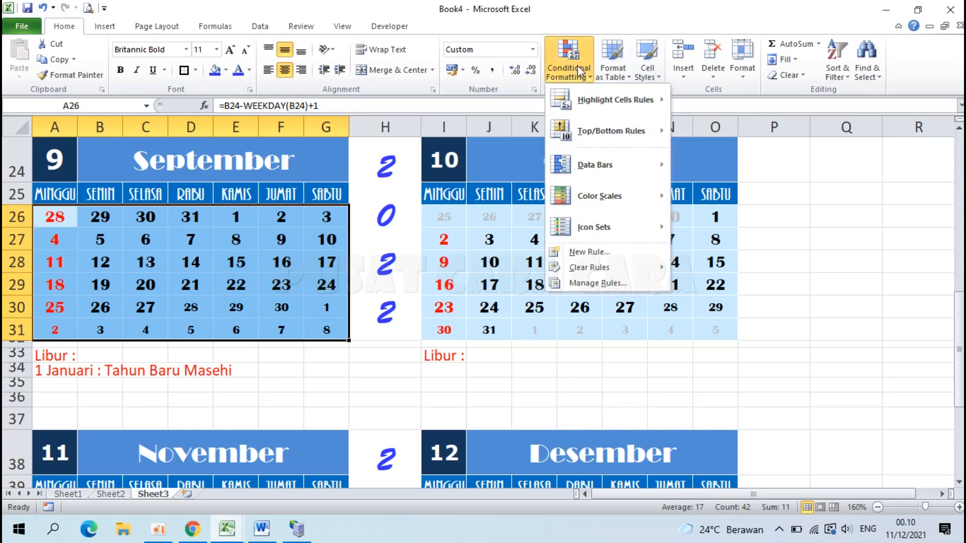
click(592, 252)
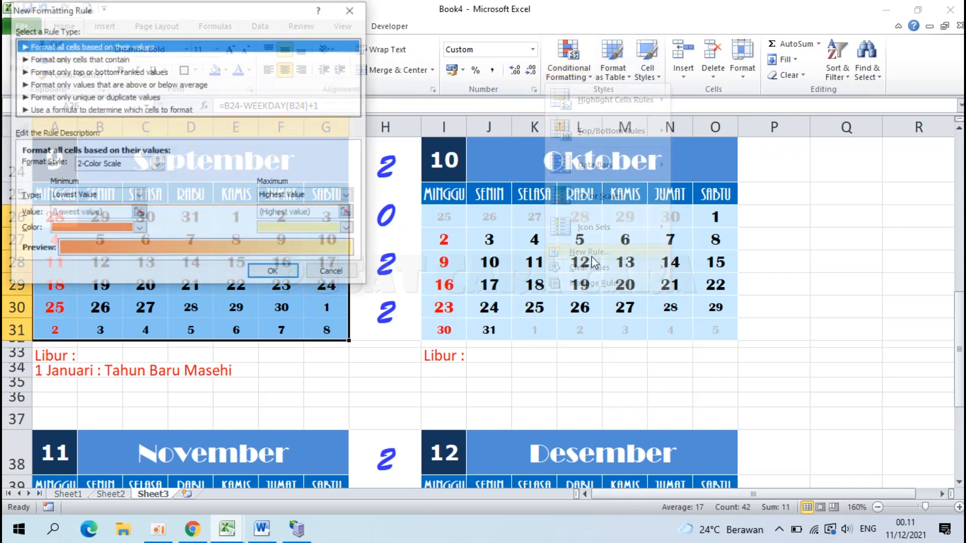
drag(210, 29, 717, 21)
click(573, 109)
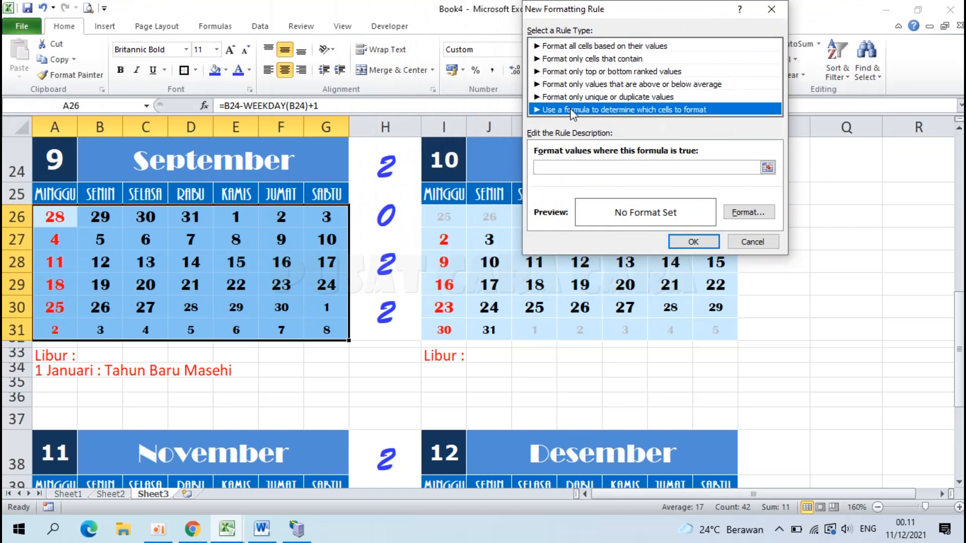
click(567, 168)
text(=MONTH(A26)<>)
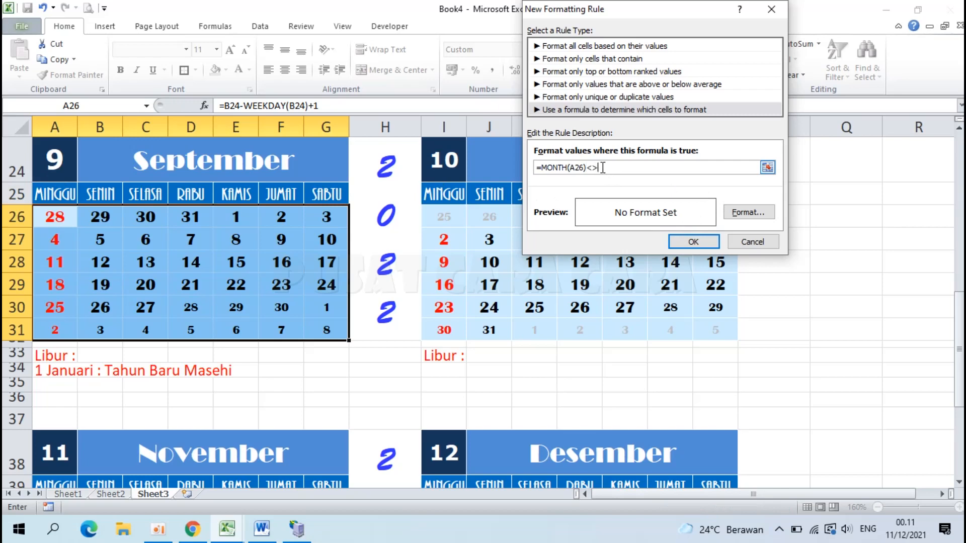
click(50, 160)
Step: Give the new rule a grey font colour and apply it to the September dates
click(749, 212)
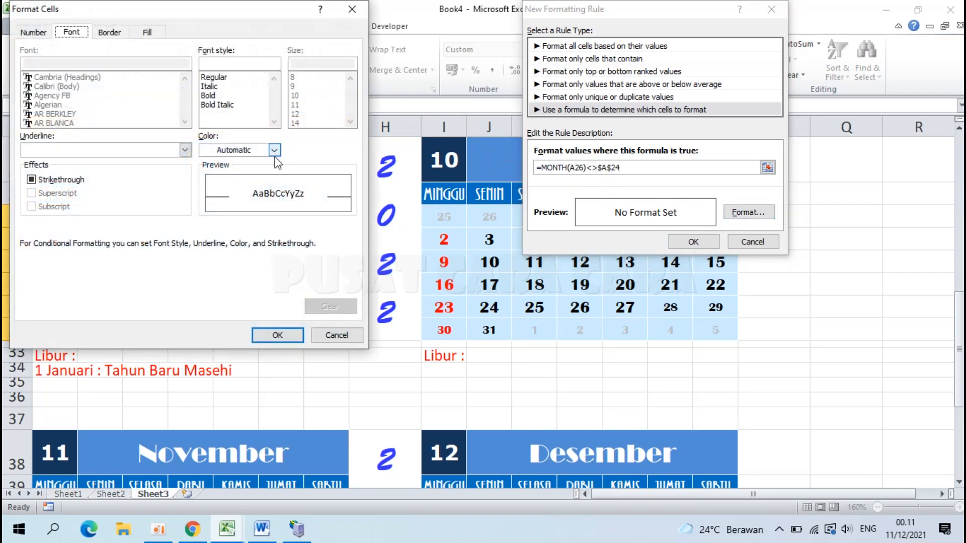
click(250, 150)
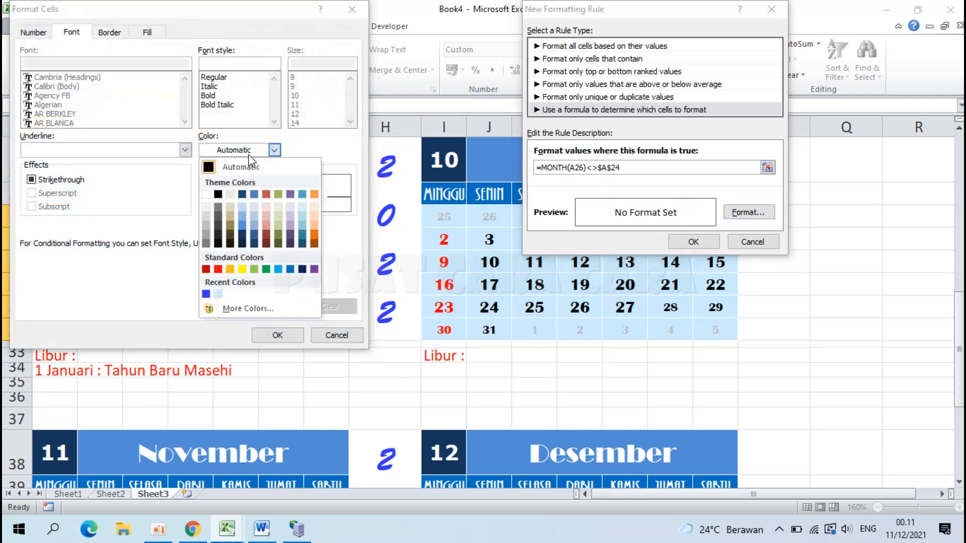
click(209, 229)
click(277, 335)
click(691, 241)
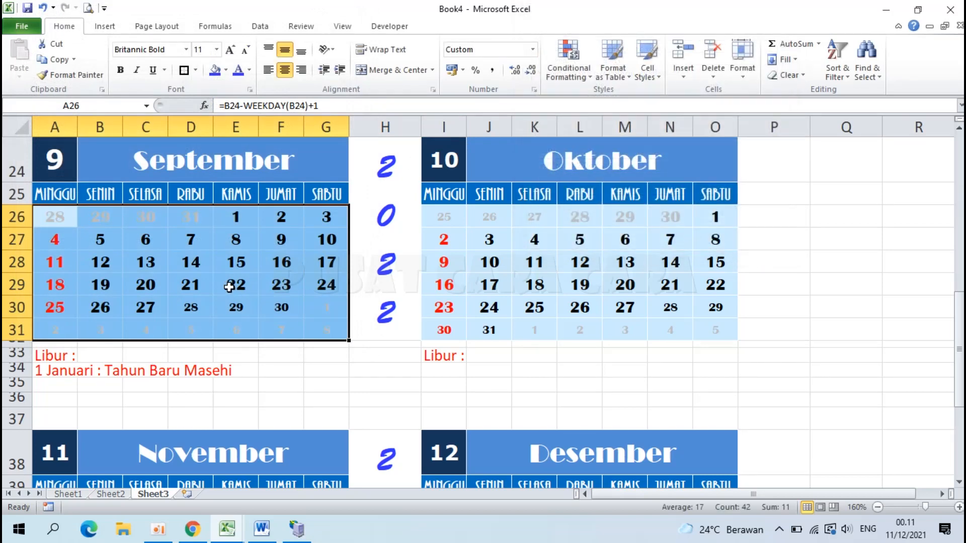
Step: Set the September dates to font size 11 and the out-of-month dates in A26:D26, G30 and A31:G31 to size 8
click(218, 49)
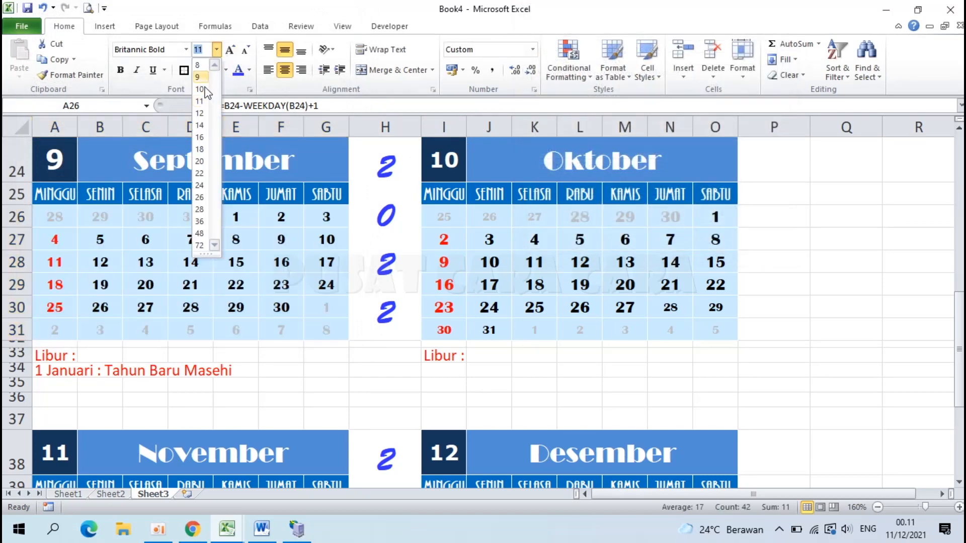
click(200, 101)
drag(56, 217, 177, 217)
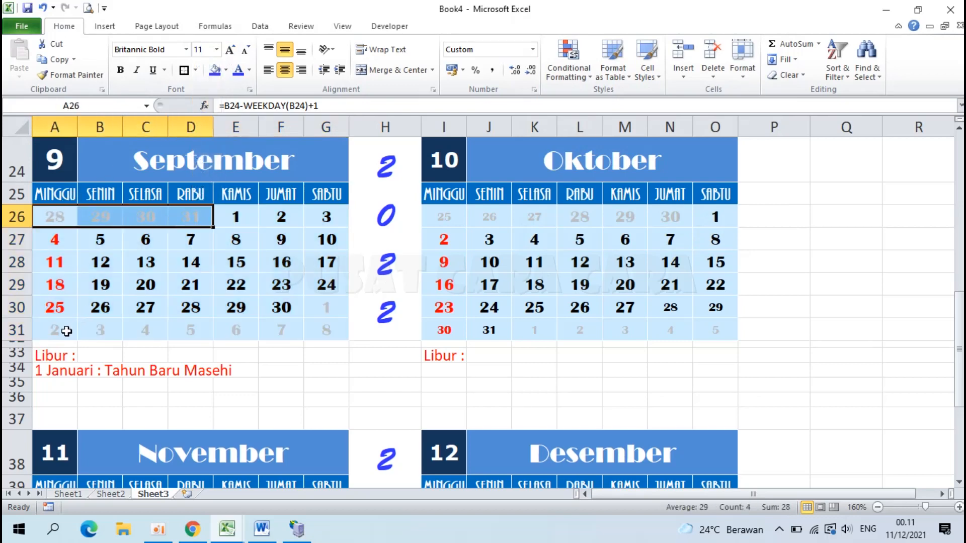
drag(55, 335, 322, 327)
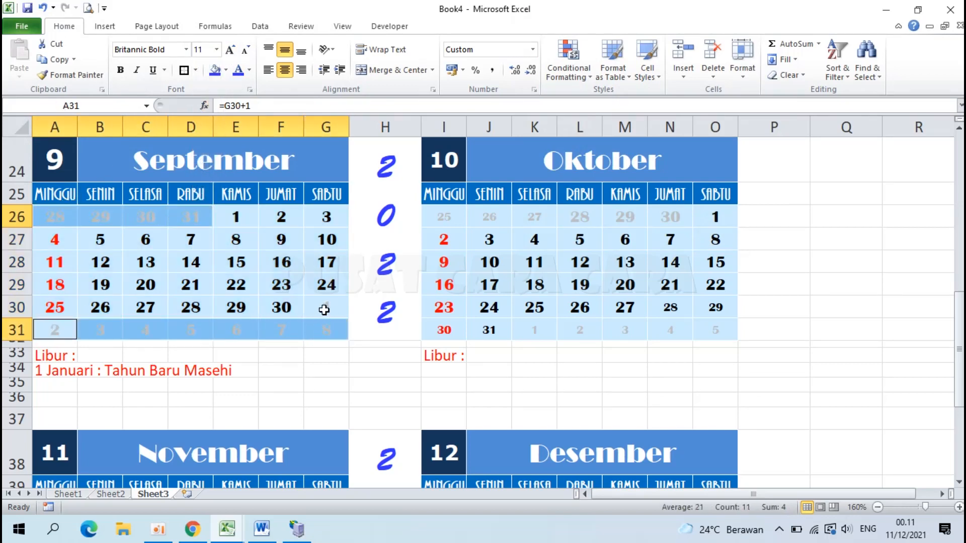
ctrl+click(325, 309)
click(217, 49)
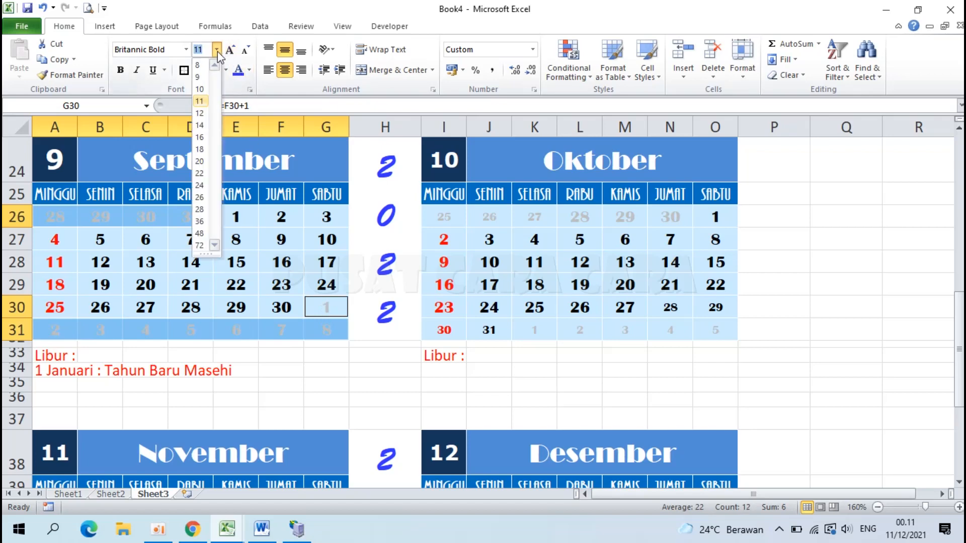
click(200, 66)
click(327, 260)
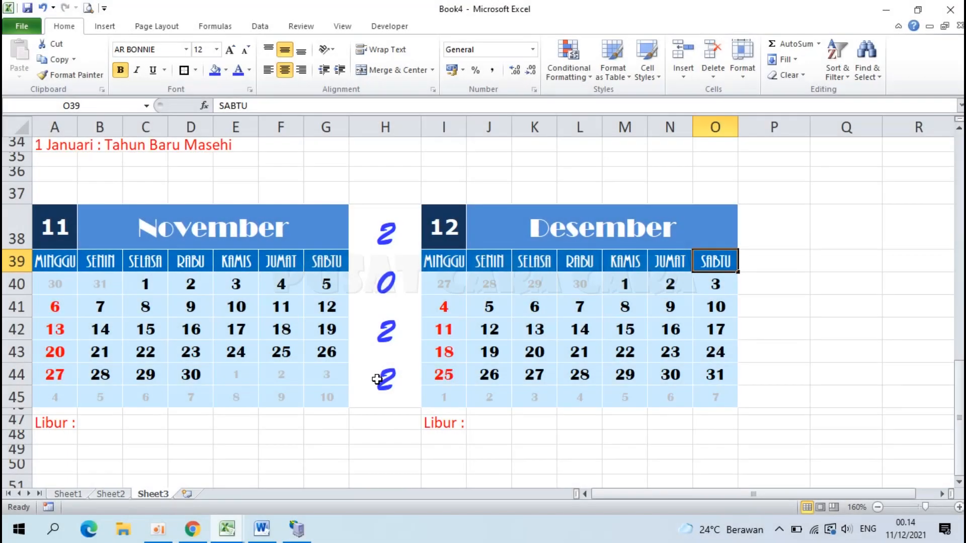
Step: Go to Sheet1 and review the January and February calendars with the holiday notes below them
scroll(376, 379, up, 11)
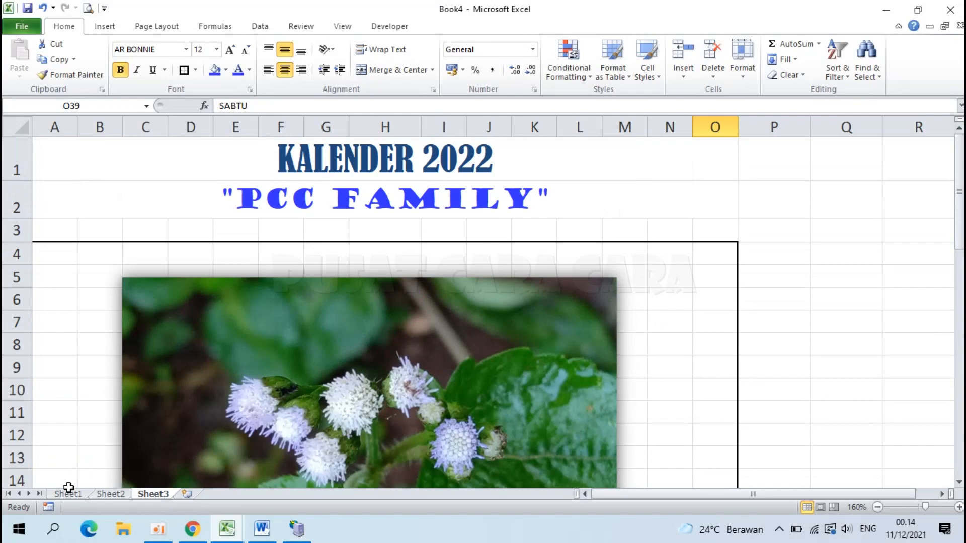
click(68, 493)
scroll(218, 304, down, 3)
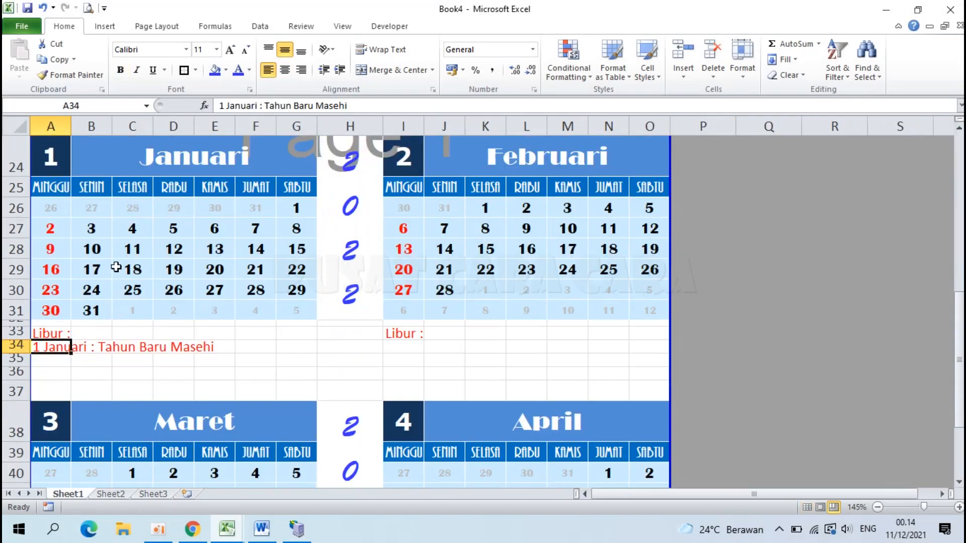
click(139, 350)
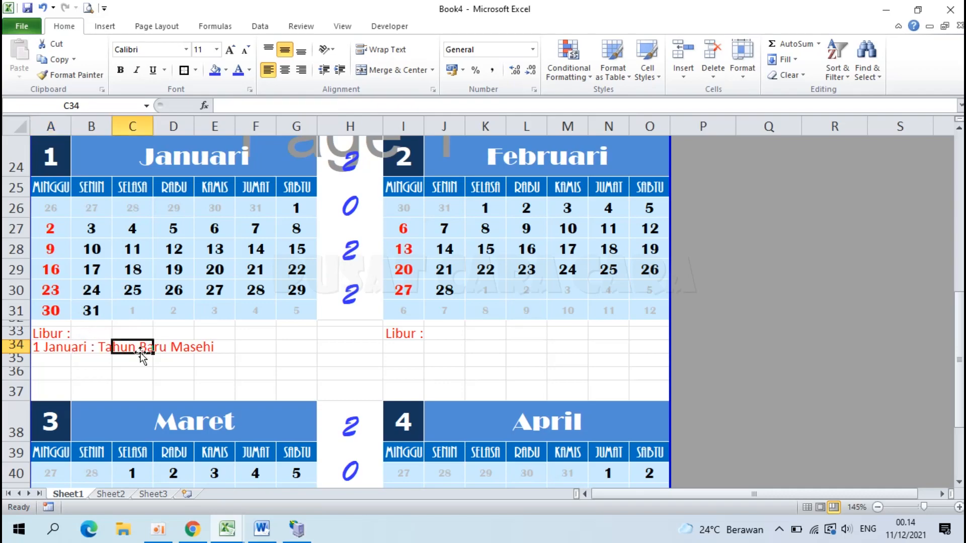
scroll(108, 335, up, 1)
scroll(109, 335, up, 2)
scroll(109, 335, down, 1)
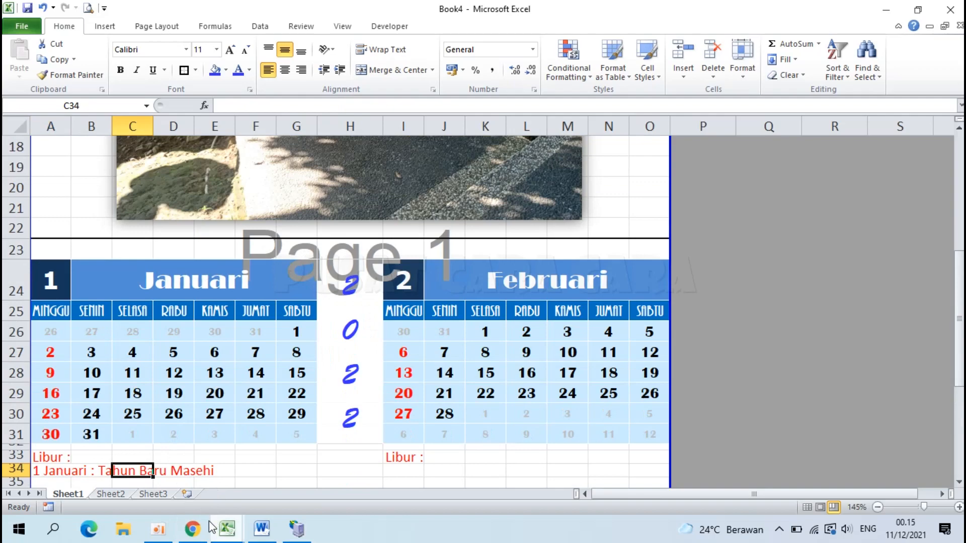
Step: Switch to Chrome, search for kalender 2022 and examine the marked holidays in the full 2022 calendar on liburnasional.com
click(193, 534)
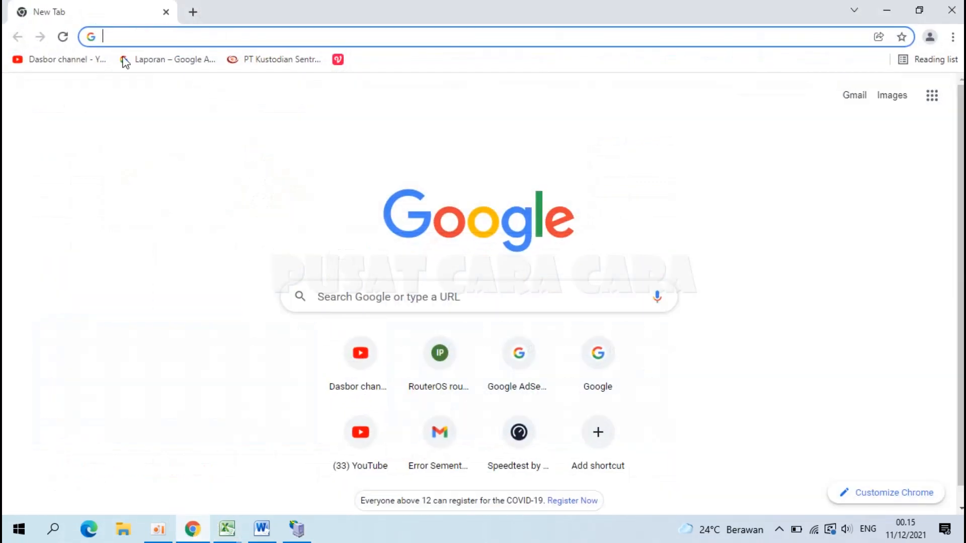
text(KALEND)
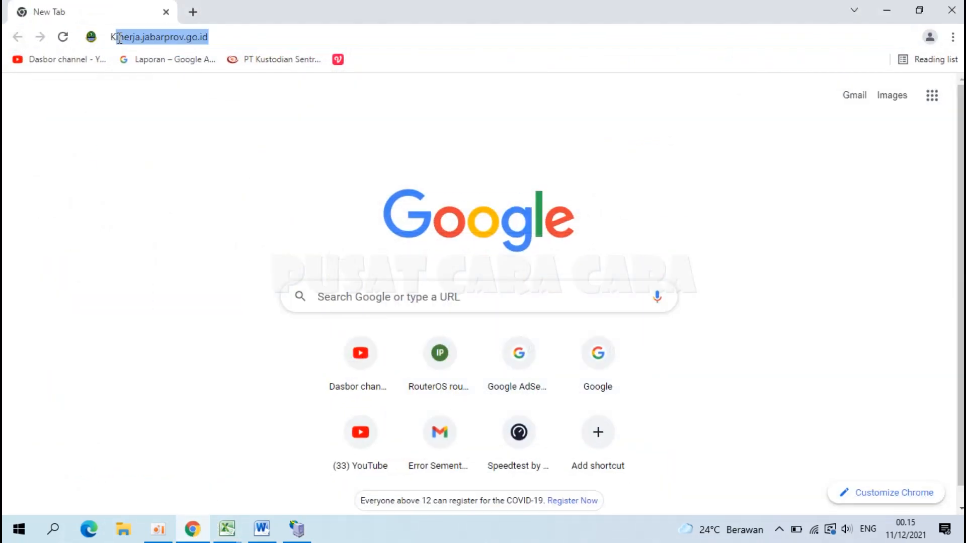
text(ER)
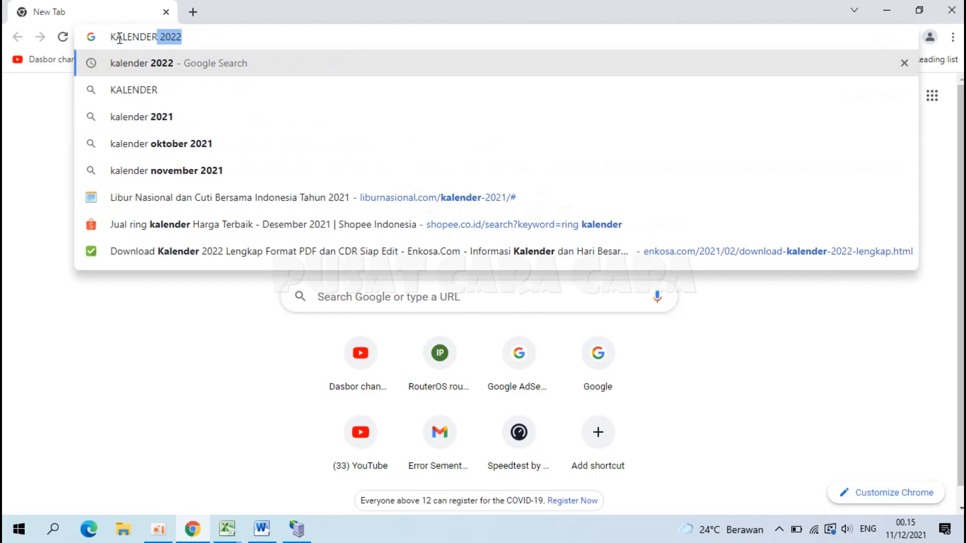
key(Return)
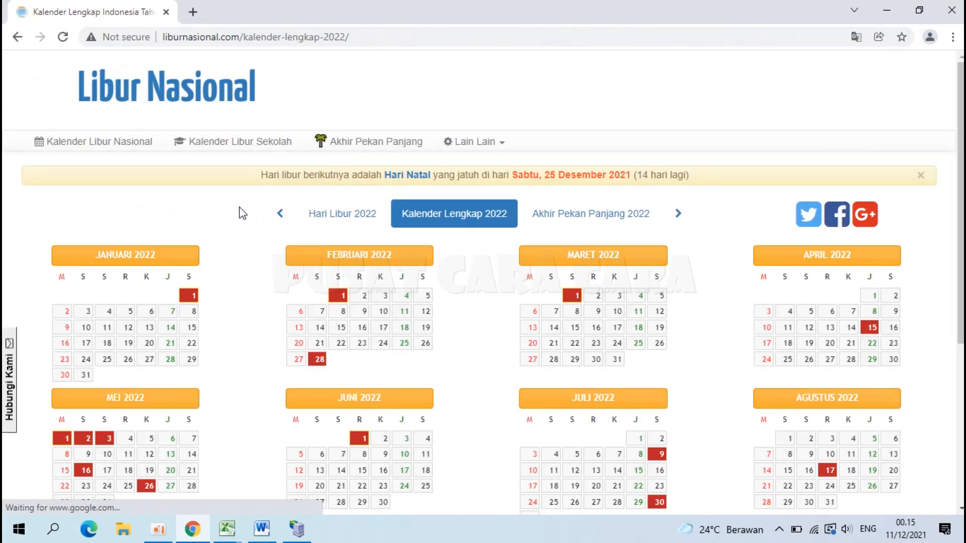
scroll(397, 245, down, 3)
scroll(397, 245, up, 1)
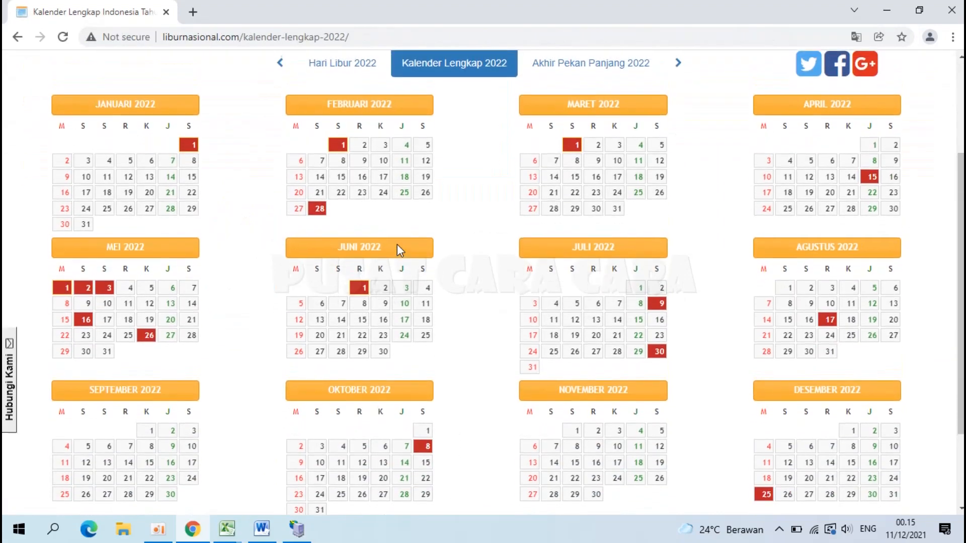
scroll(397, 245, down, 3)
scroll(397, 247, up, 3)
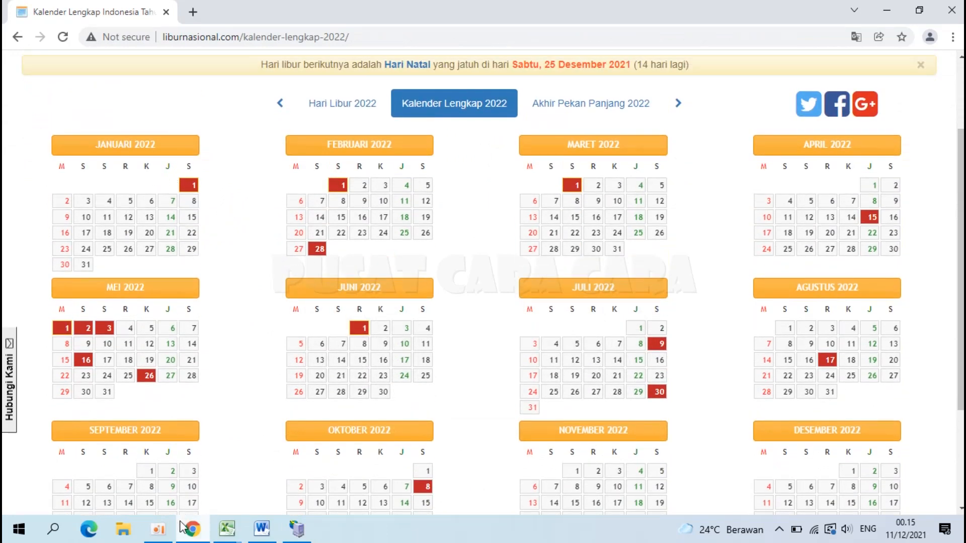
Step: Return to Book4 in Excel and colour the 1 January date in G26 on Sheet1 red
click(227, 528)
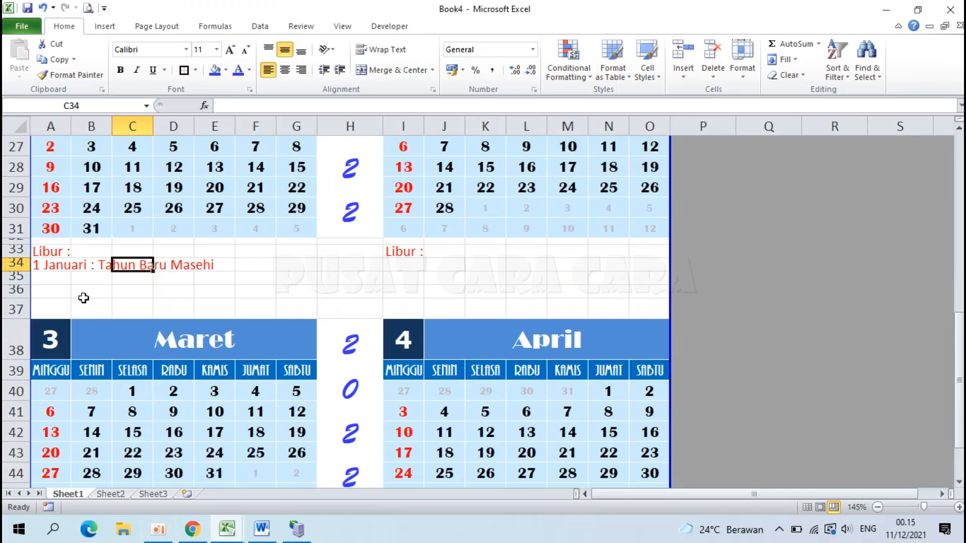
click(49, 271)
scroll(133, 271, up, 1)
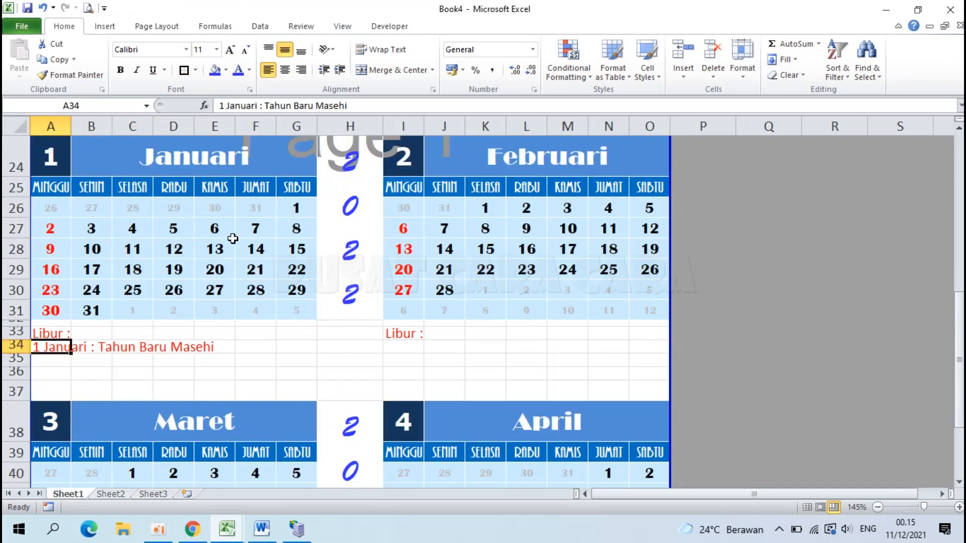
click(292, 205)
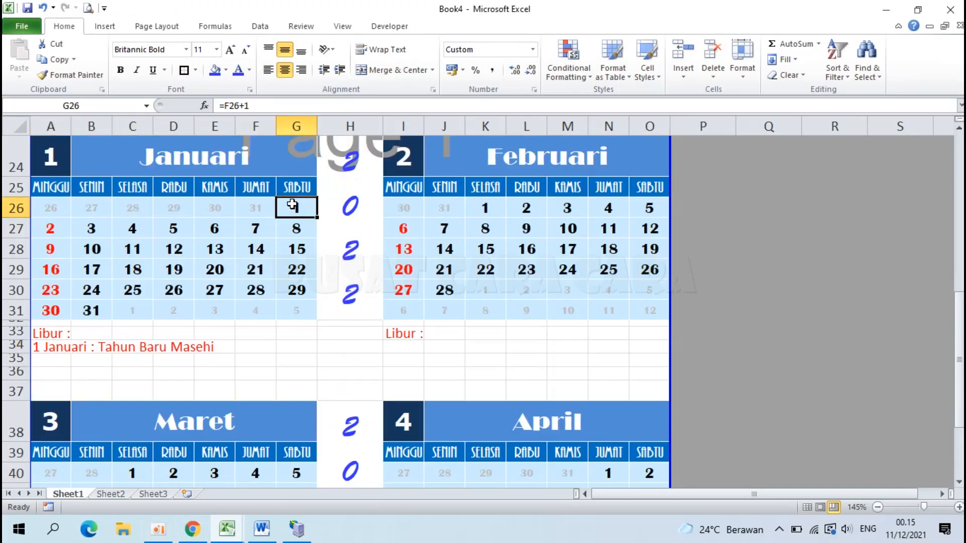
click(249, 70)
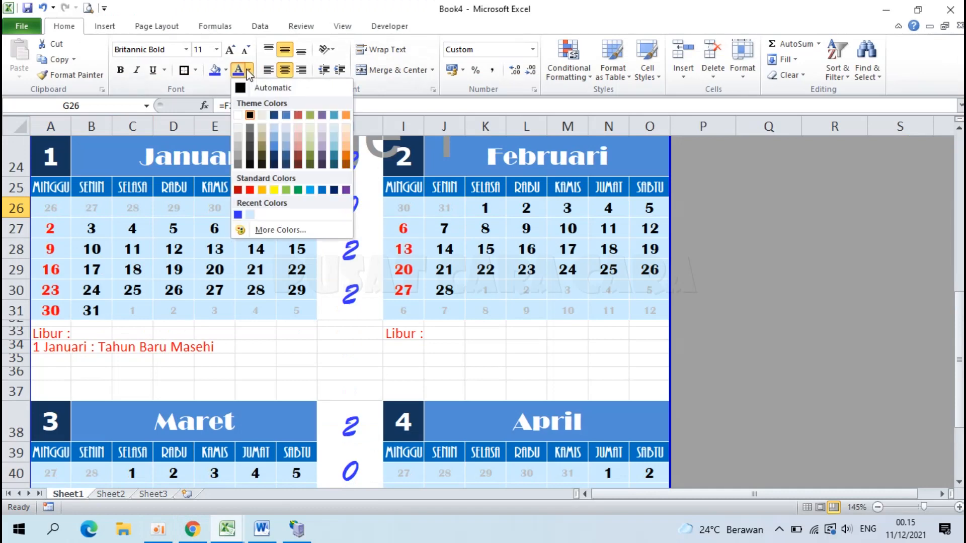
click(250, 190)
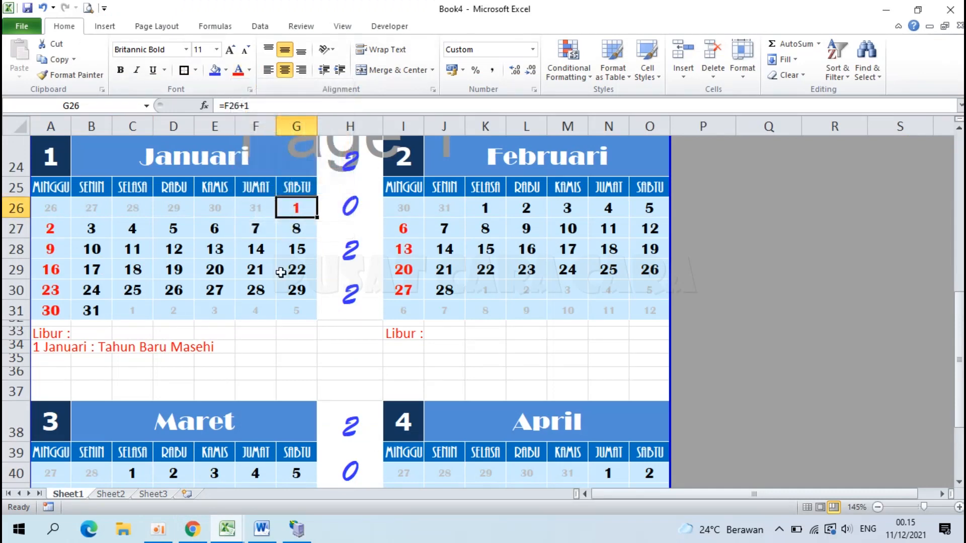
Step: Check the February holidays on the Chrome calendar and colour the 1 and 28 February dates in K26 and J30 of Book4 red
click(193, 529)
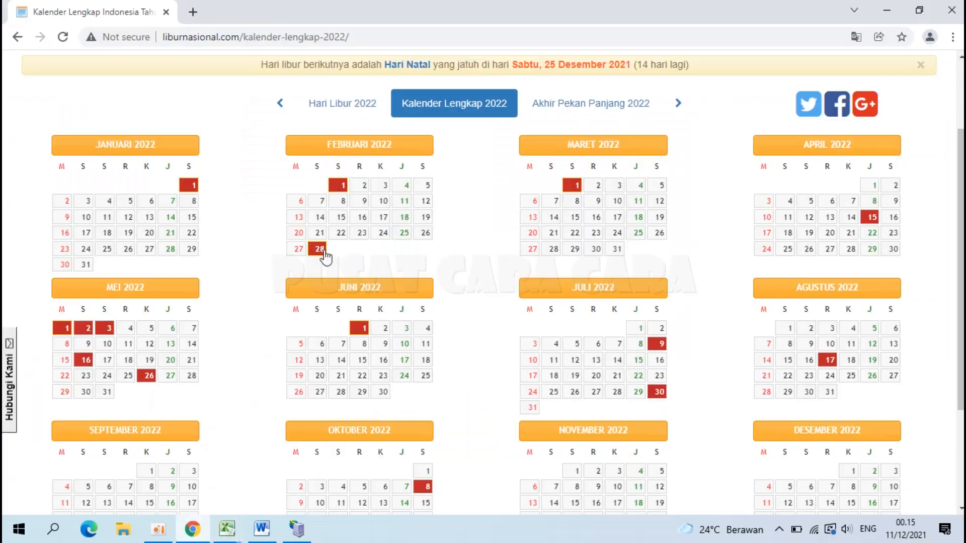
mouse_move(236, 537)
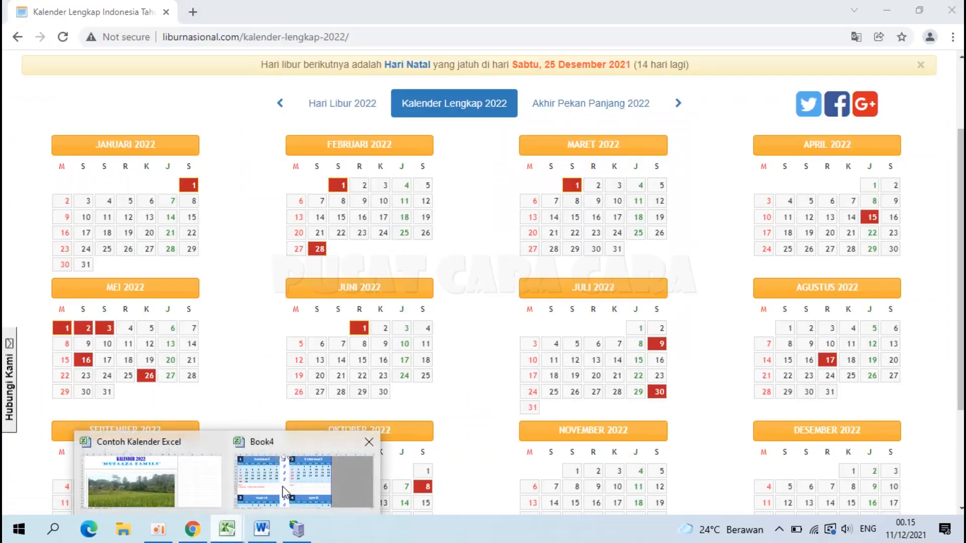
click(282, 486)
click(485, 208)
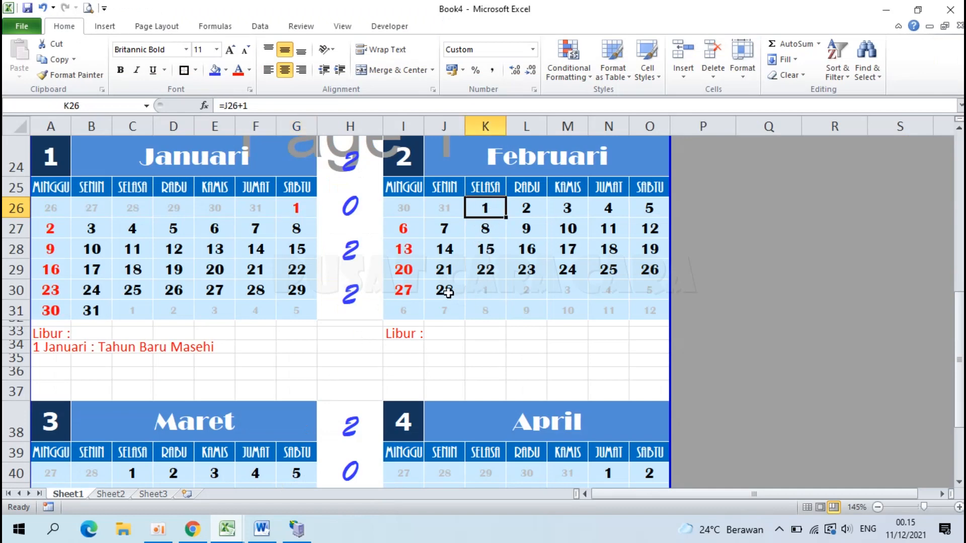
ctrl+click(448, 292)
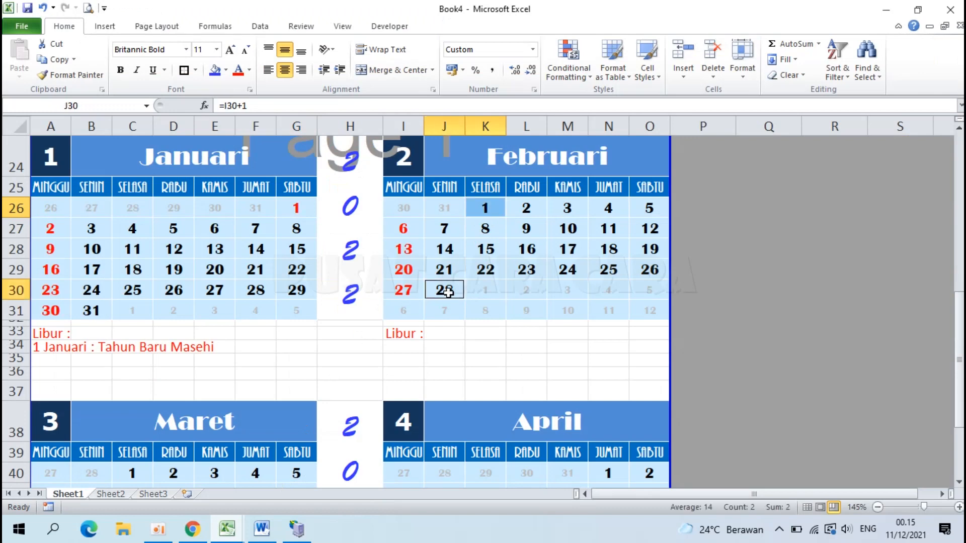
click(238, 73)
Step: Look up the February holiday names in Chrome and enter "1 Februari : Tahun Baru Imlek" in I34 of Book4
click(193, 529)
scroll(171, 405, down, 3)
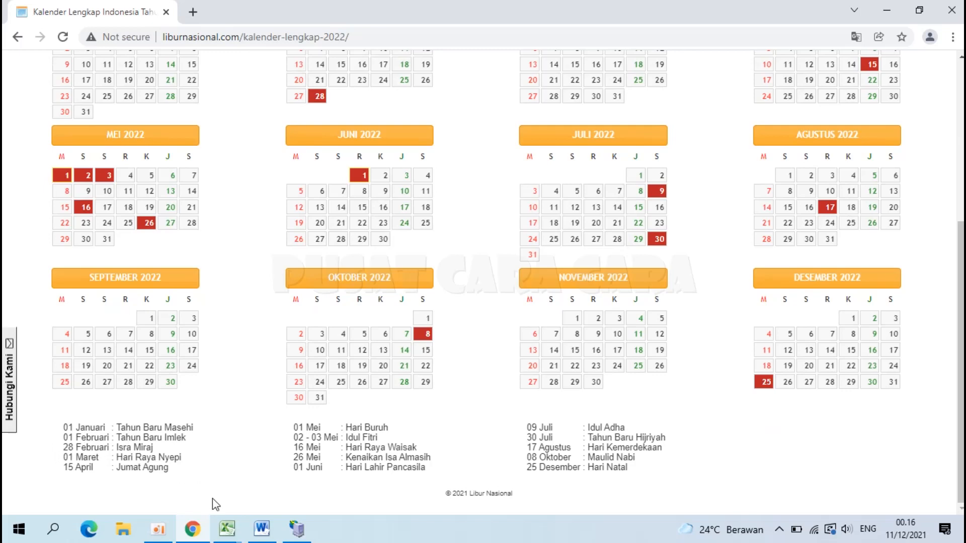
mouse_move(235, 538)
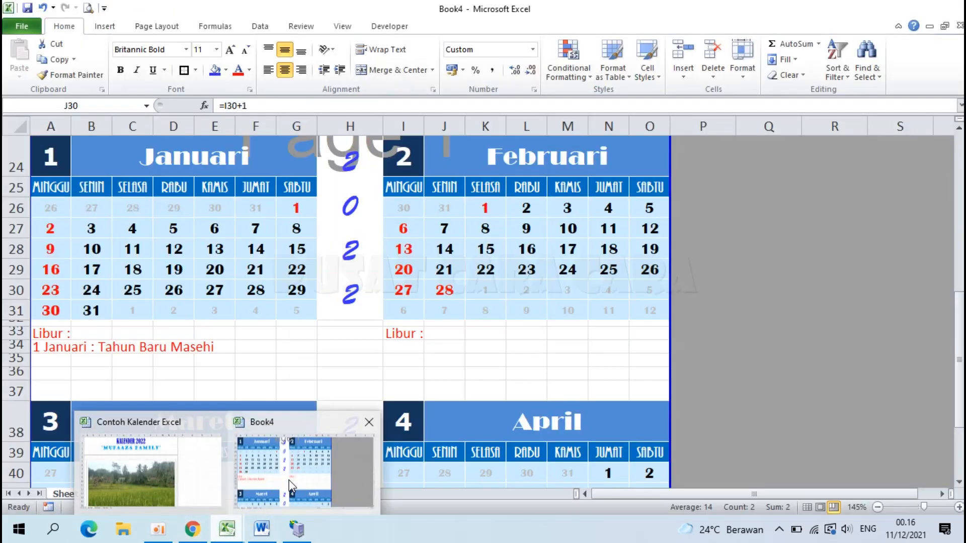
click(290, 481)
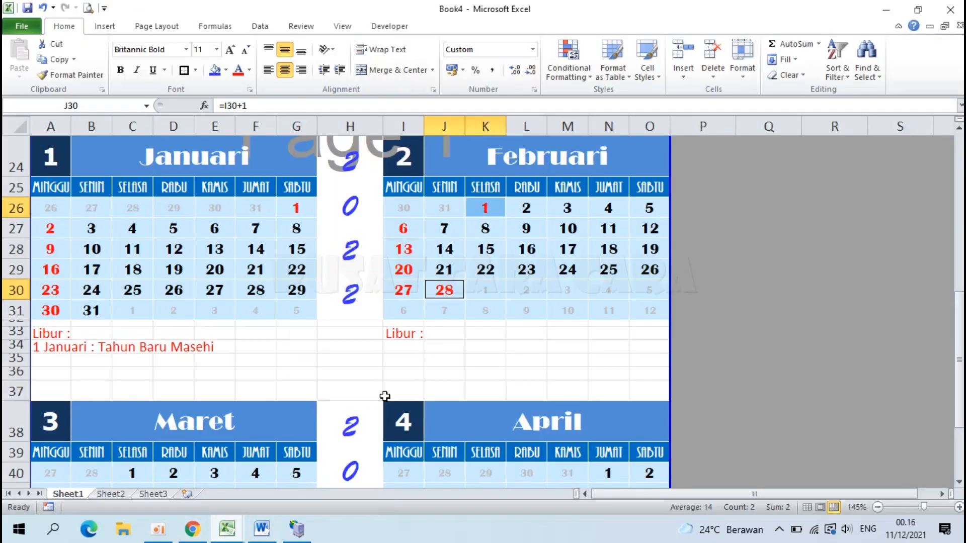
click(401, 348)
text(1 Februari : Tahun b)
key(BackSpace)
text(Baru Imlek)
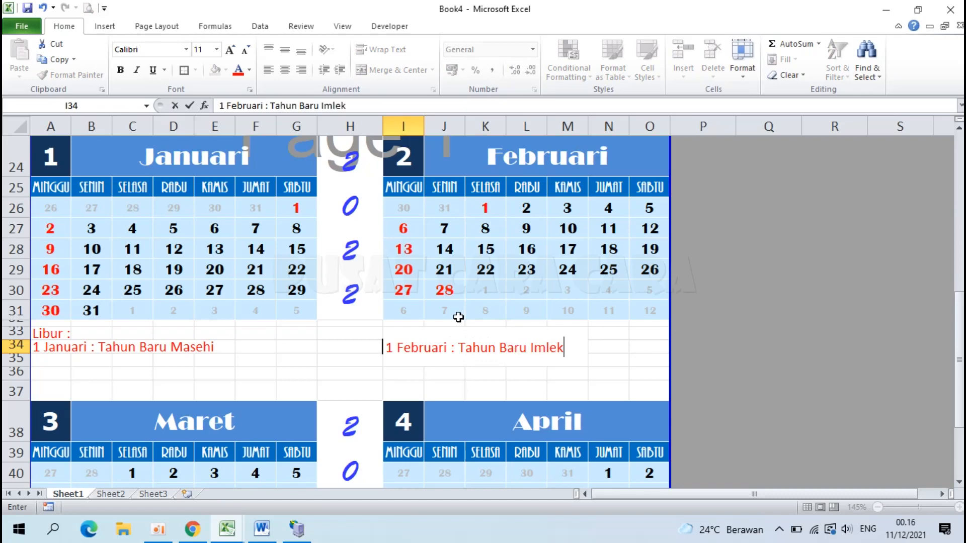
key(Return)
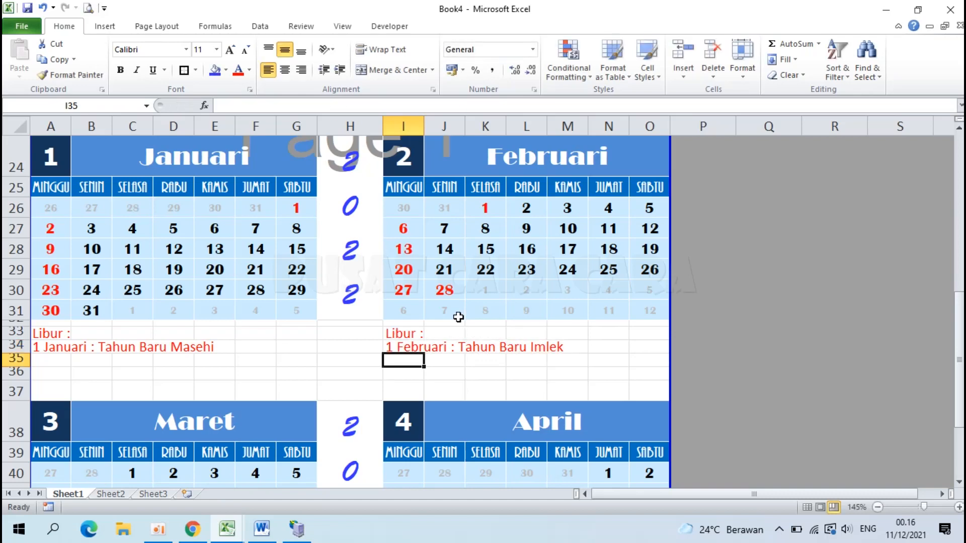
Step: Enter the holiday note "28 Februari Isa Mi'raj Nabi Muhammad SAW" in I35 beneath the February calendar
text(28 Feb)
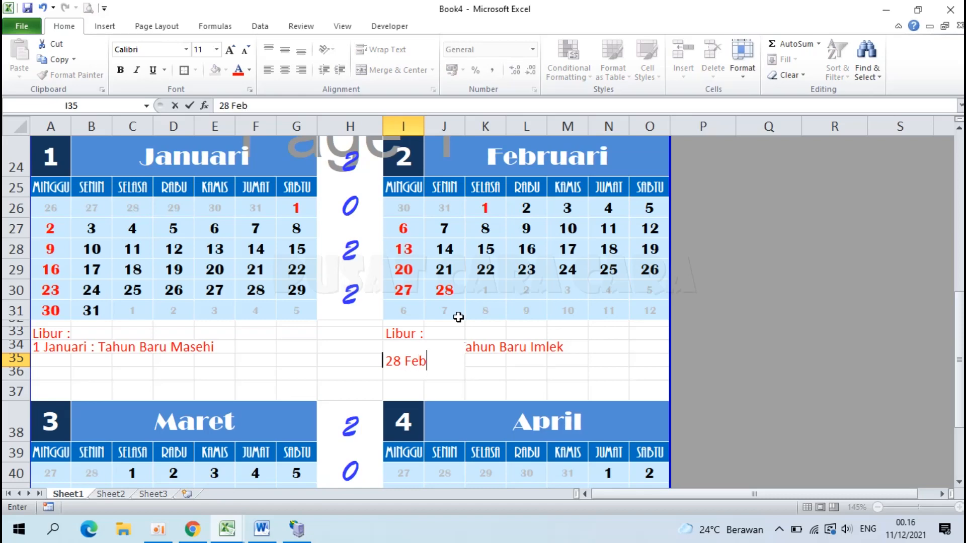
text(ruari Isa )
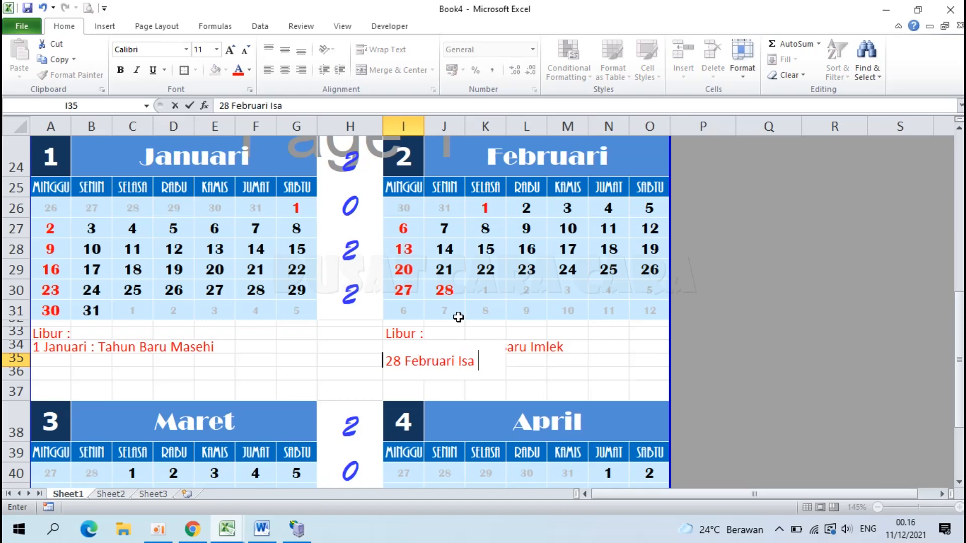
text(Mi'raj Na)
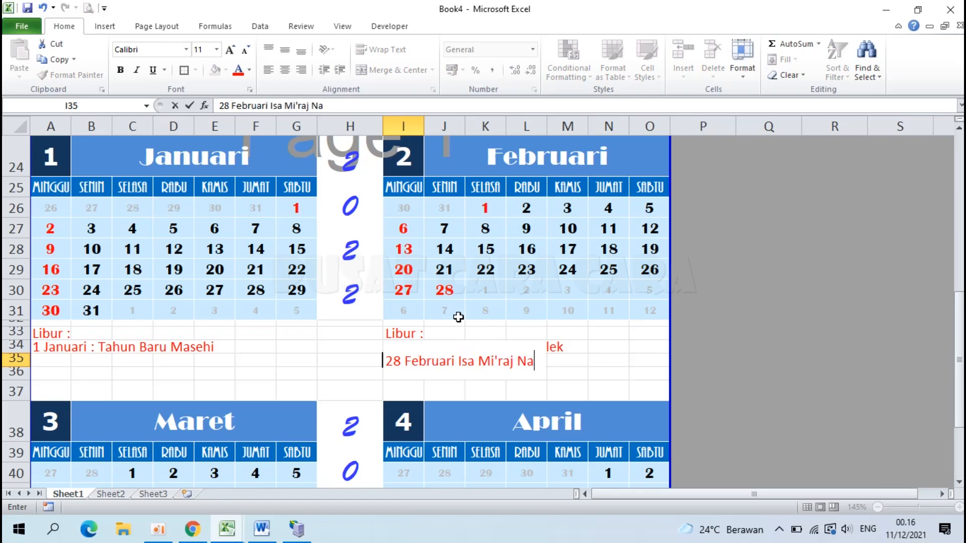
text(bi Muhammad )
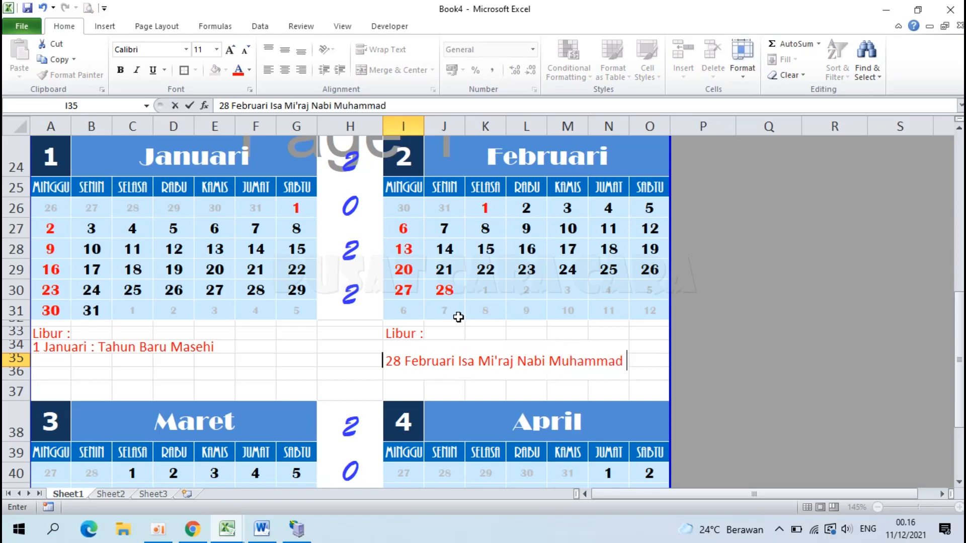
text(SAMW)
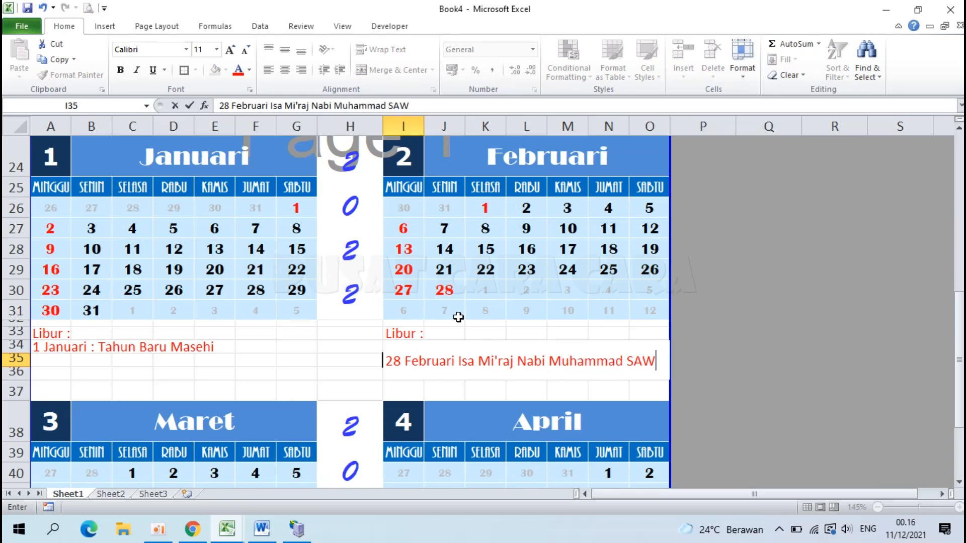
key(Return)
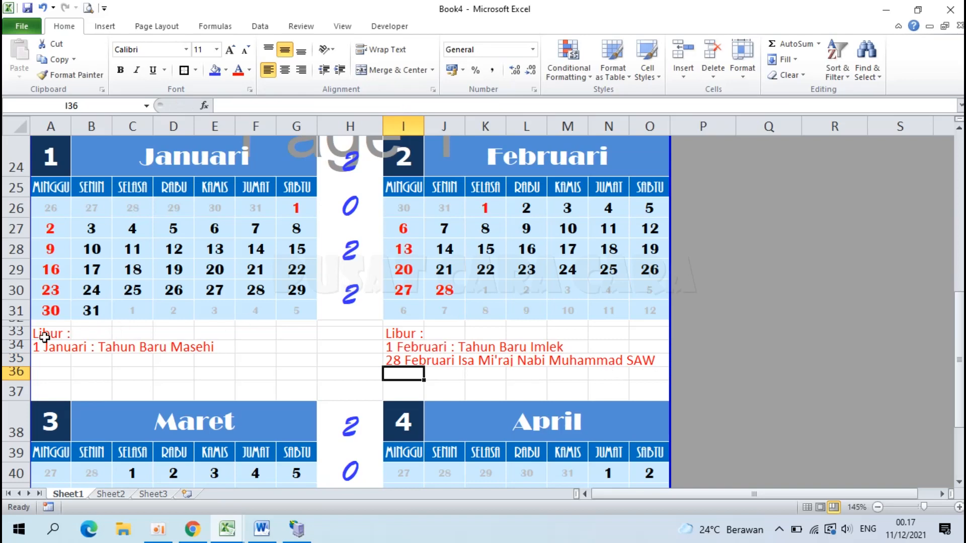
Step: Set the holiday note ranges A33:O36 and A47:O50 on Sheet1 to font size 8
drag(42, 335, 656, 380)
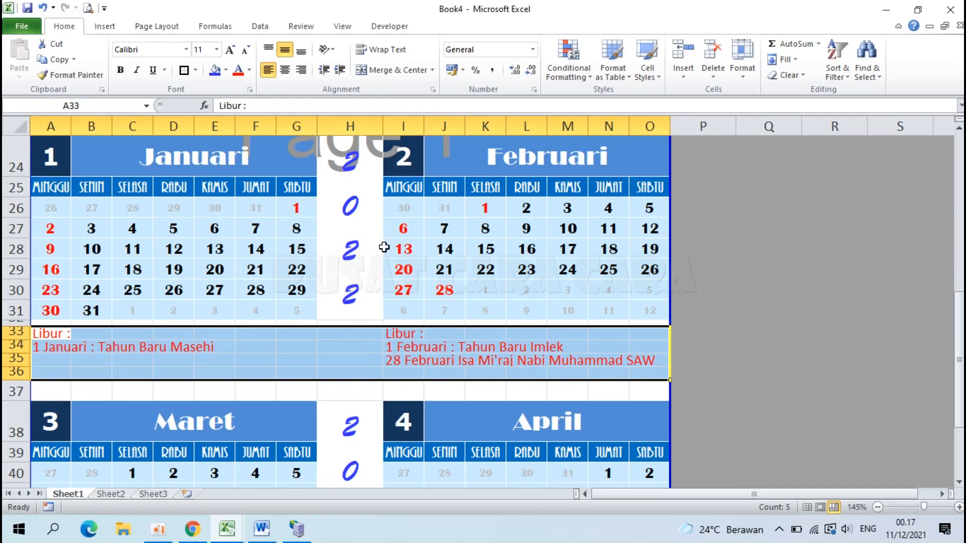
click(218, 49)
click(200, 65)
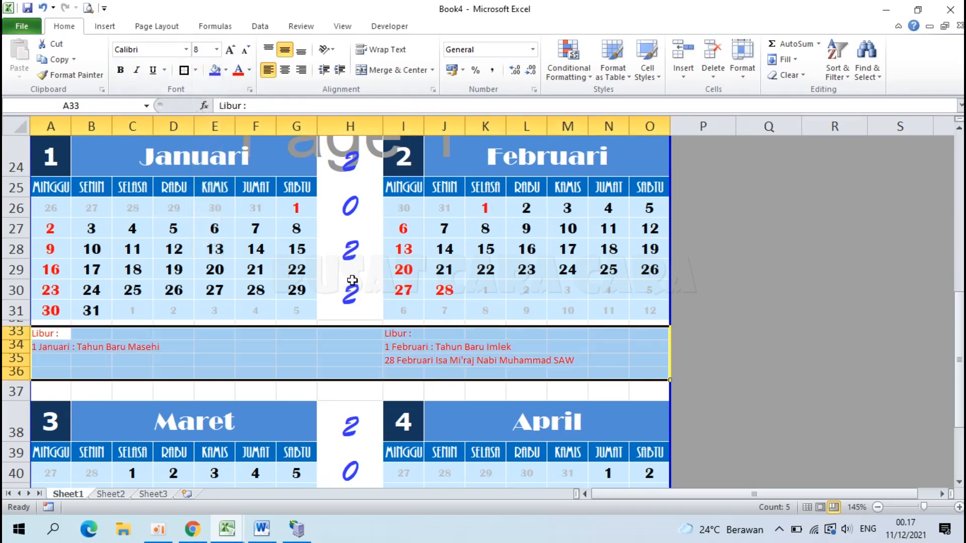
scroll(285, 344, down, 4)
drag(47, 373, 663, 409)
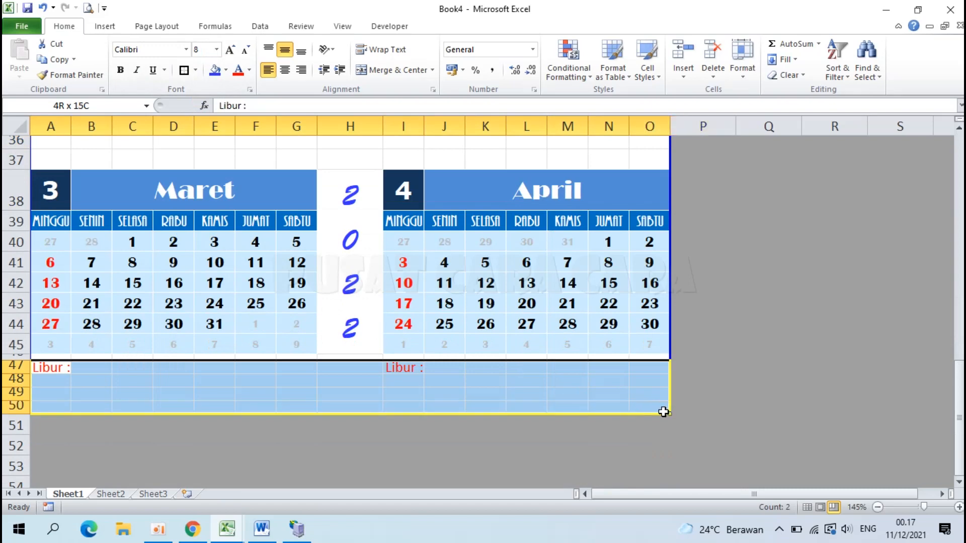
click(217, 51)
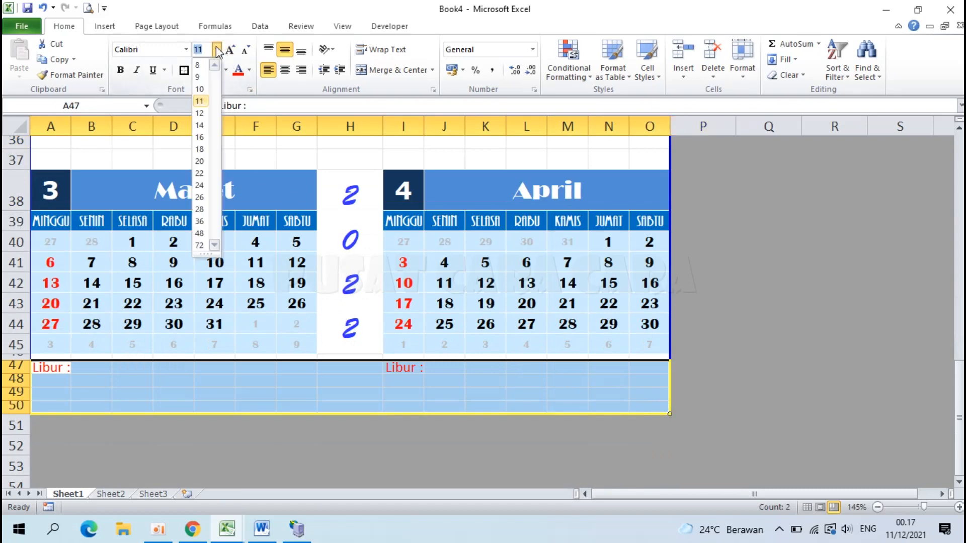
click(203, 65)
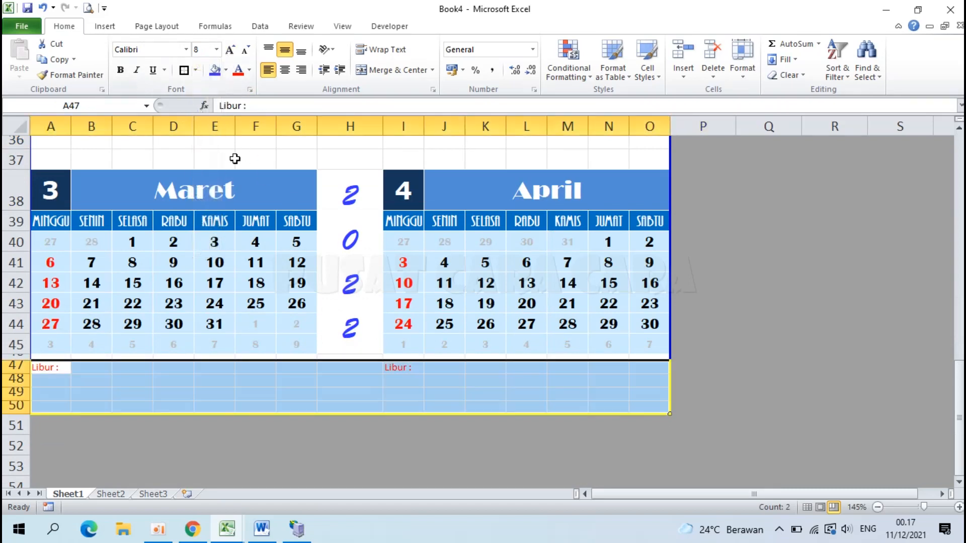
Step: Check the March and April holidays on the Chrome calendar and return to Book4 at the March holiday notes
click(201, 246)
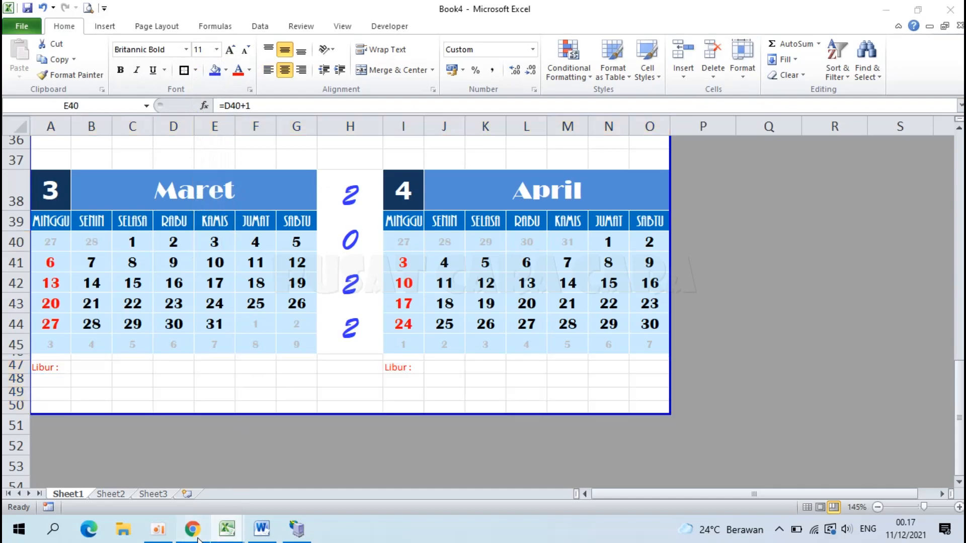
click(201, 534)
scroll(446, 321, up, 3)
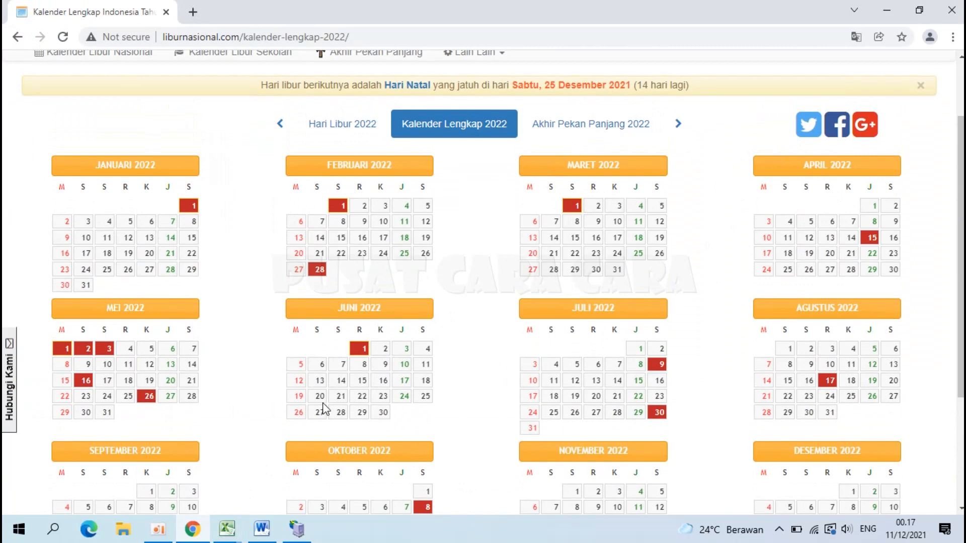
click(227, 529)
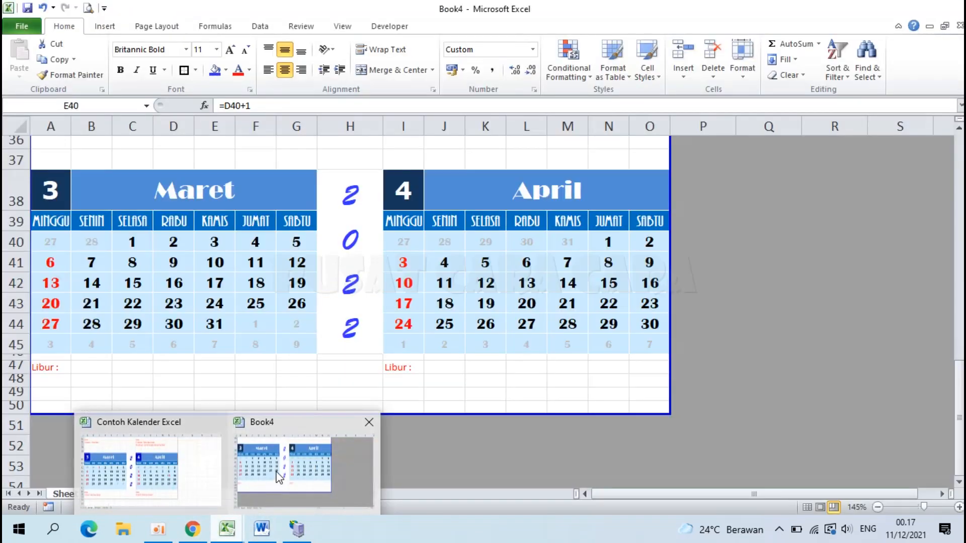
click(279, 477)
click(51, 377)
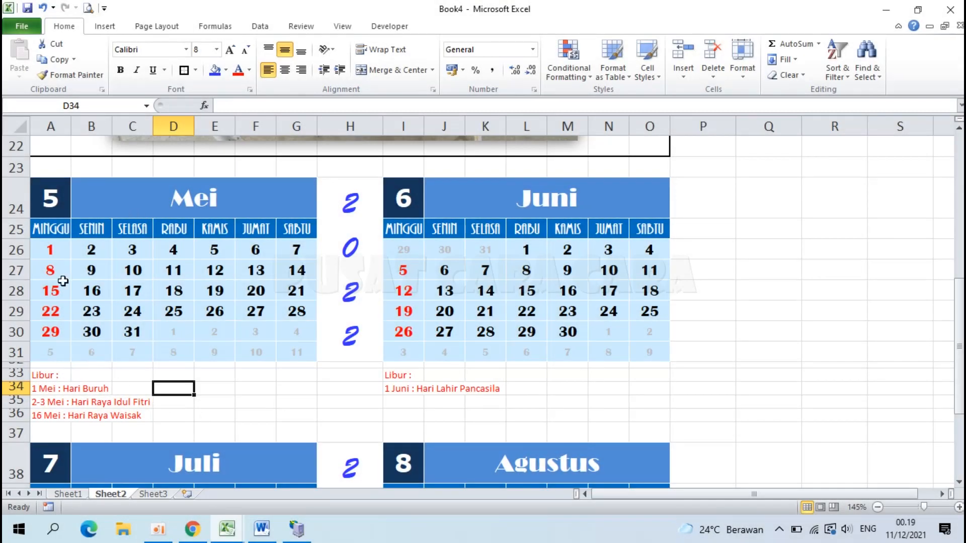
Step: Compare the May holiday notes in A34:A36 on Sheet2 with the May and June holiday list on the Chrome calendar page
click(47, 390)
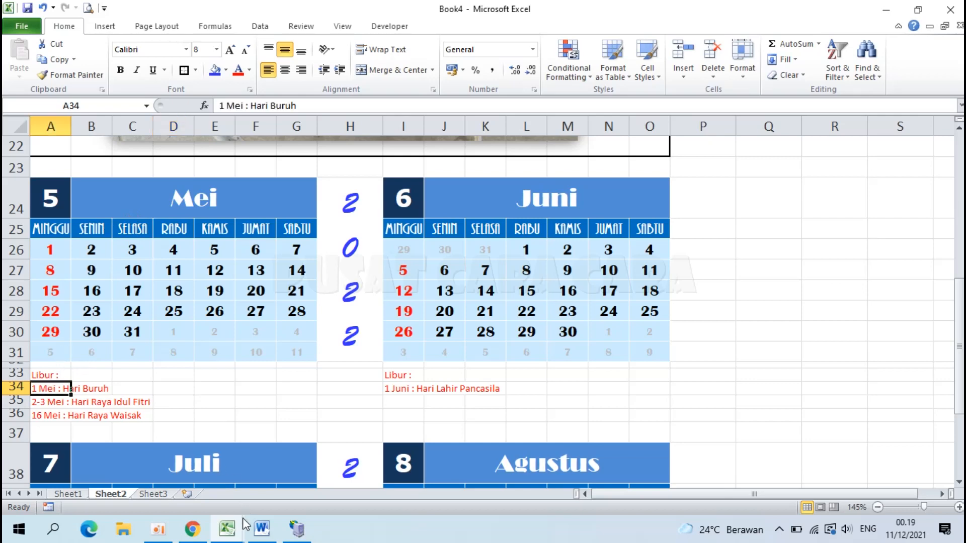
click(193, 529)
scroll(321, 316, up, 1)
scroll(321, 317, up, 2)
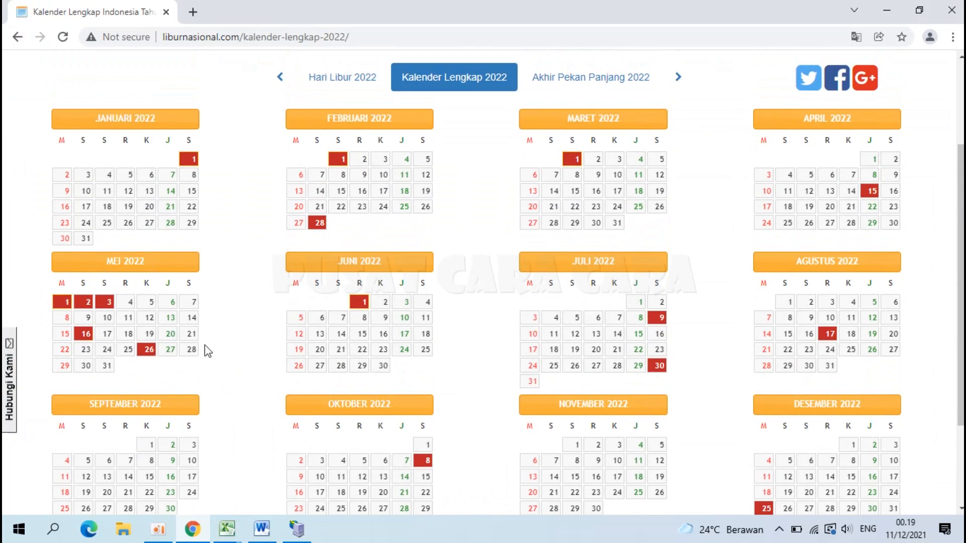
scroll(208, 350, down, 2)
drag(295, 429, 435, 456)
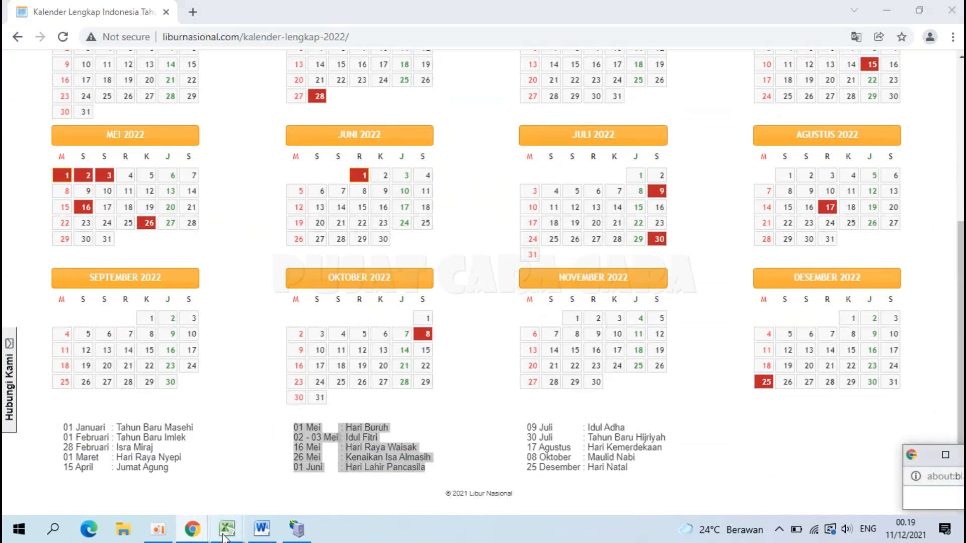
mouse_move(227, 528)
click(270, 485)
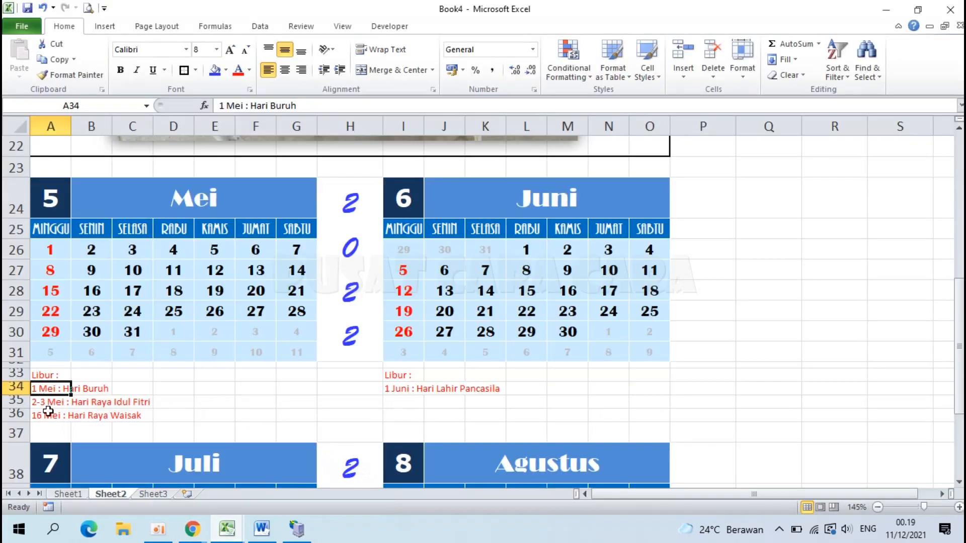
click(51, 419)
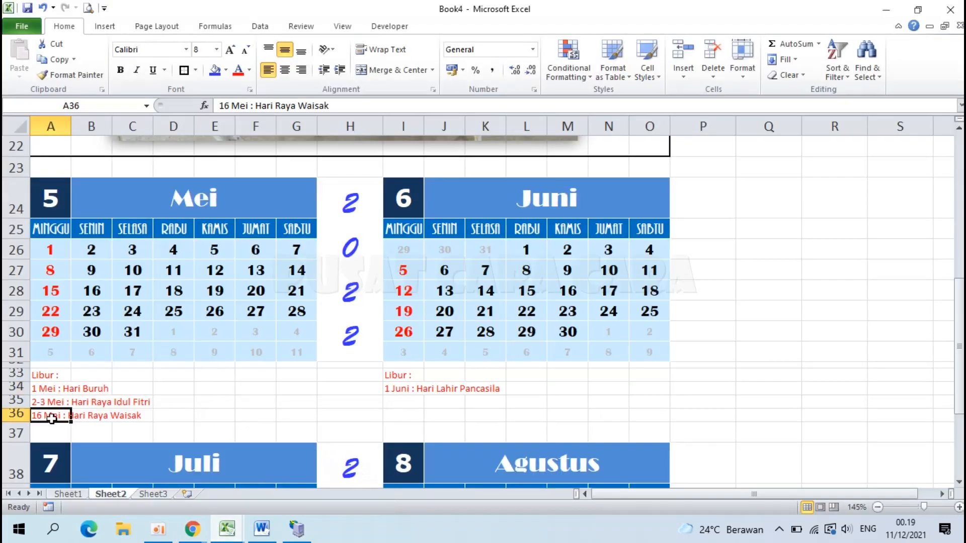
Step: Insert a blank row at row 37 on Sheet2, directly below the "16 Mei : Hari Raya Waisak" note
right_click(16, 433)
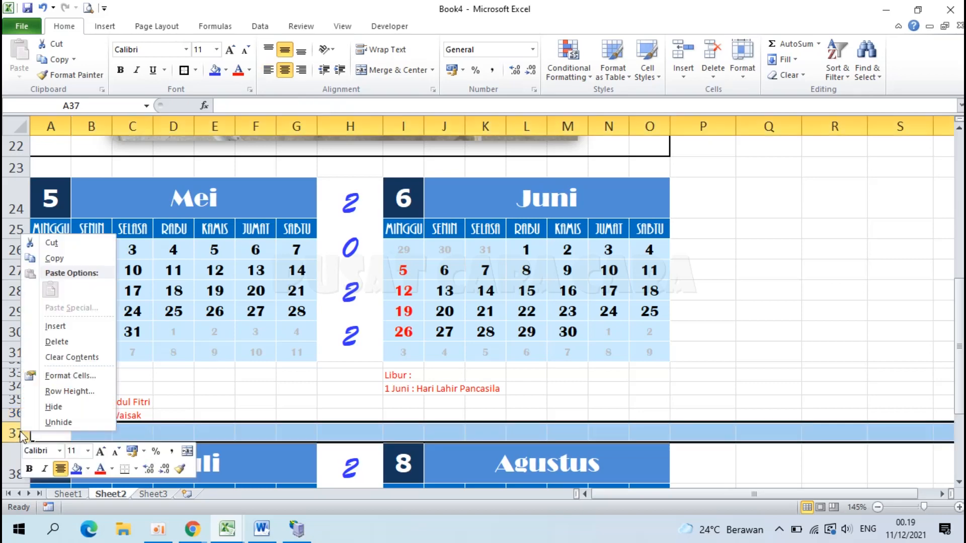
click(70, 326)
click(254, 428)
click(42, 429)
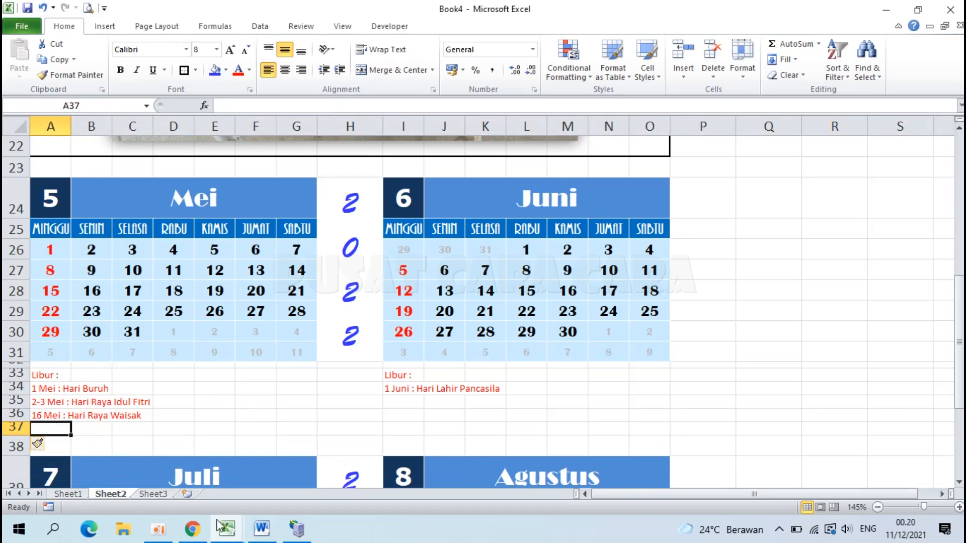
Step: Recheck the holiday list in Chrome and enter "26 Mei : Kenaikan Isa Almasih" in A37 of Sheet2 in Book4
click(232, 537)
click(192, 528)
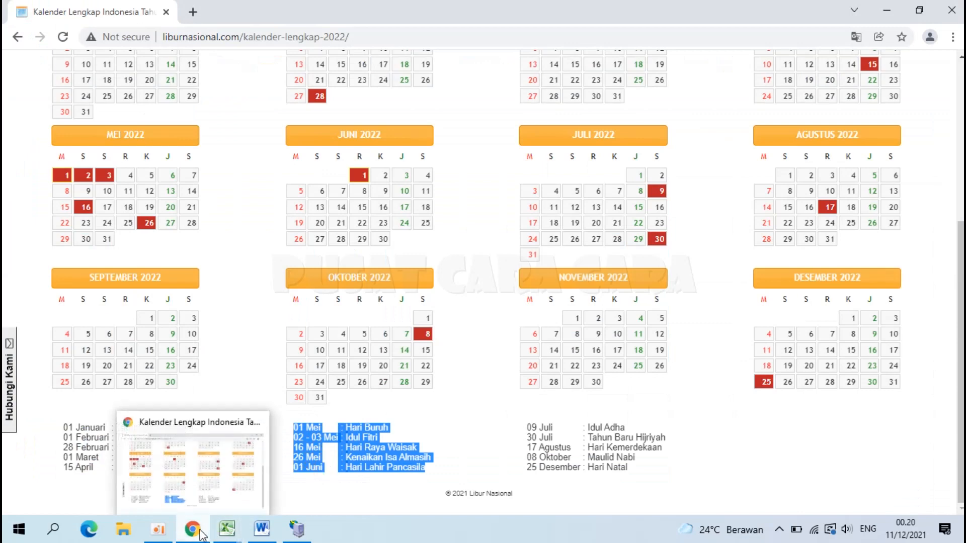
click(227, 531)
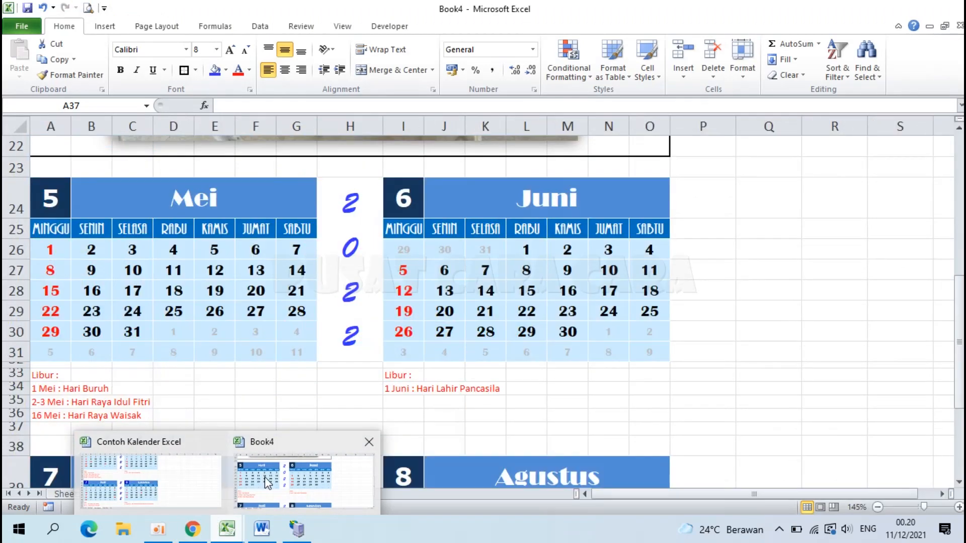
click(265, 477)
text(26 Mei : Kenaikan Isa Almasih)
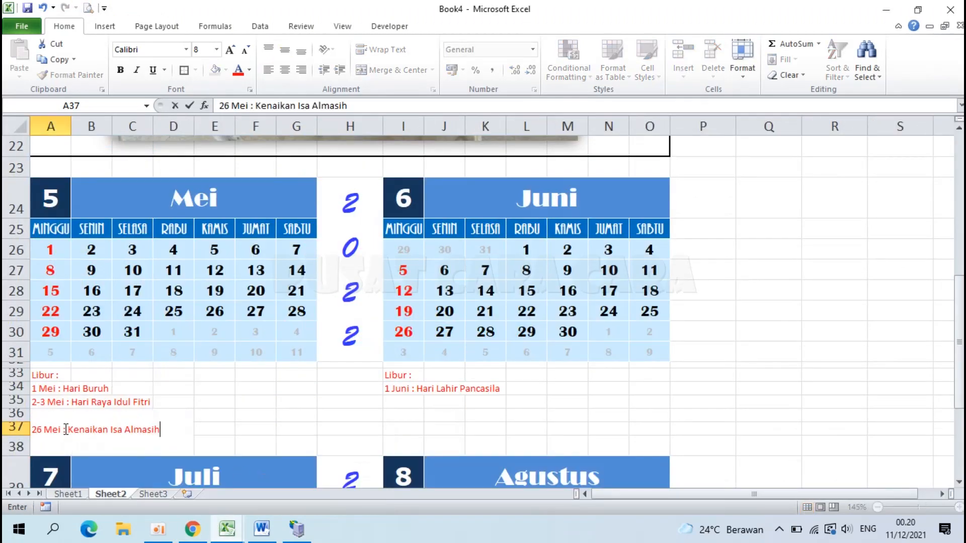
key(Return)
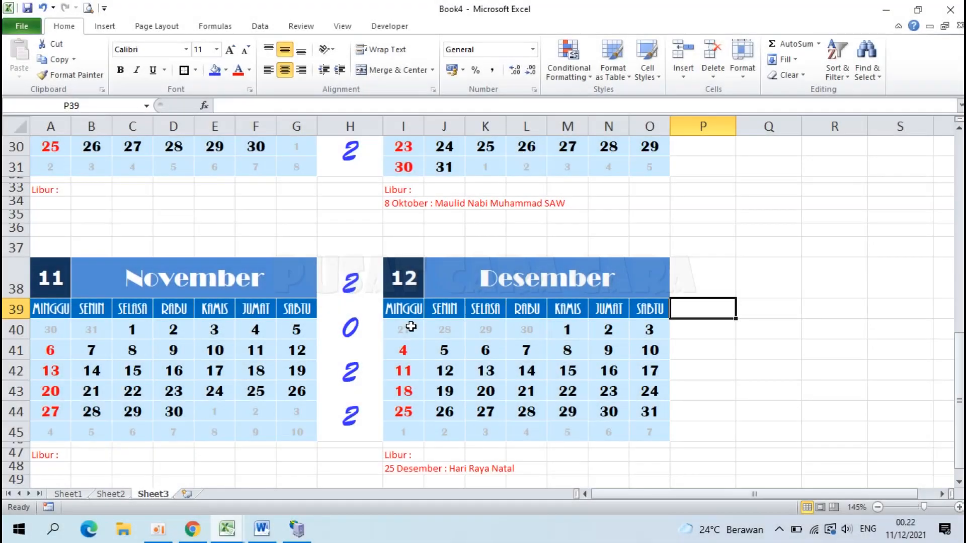
Step: Review the holiday notes and red dates for January to April on Sheet1
click(68, 494)
scroll(164, 347, up, 6)
scroll(164, 347, down, 4)
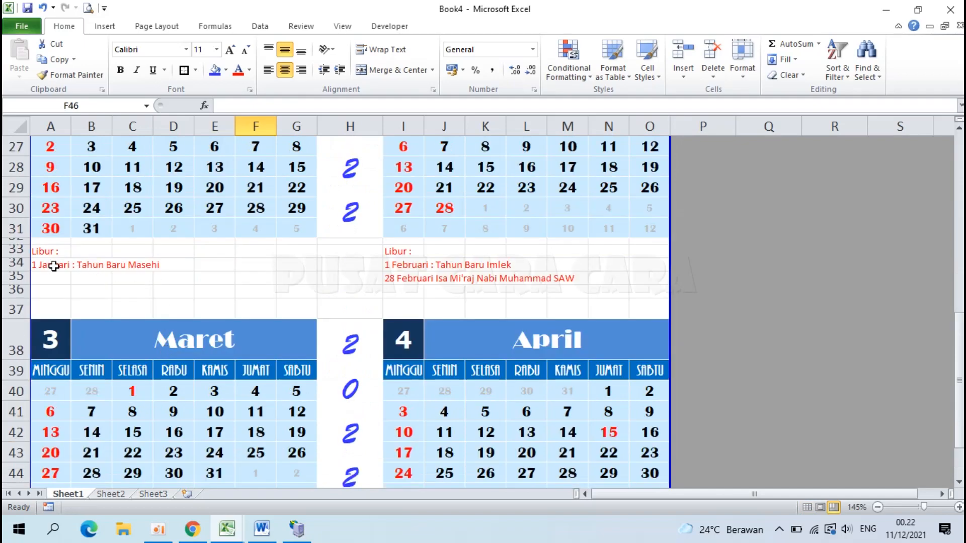
click(54, 265)
scroll(54, 267, up, 1)
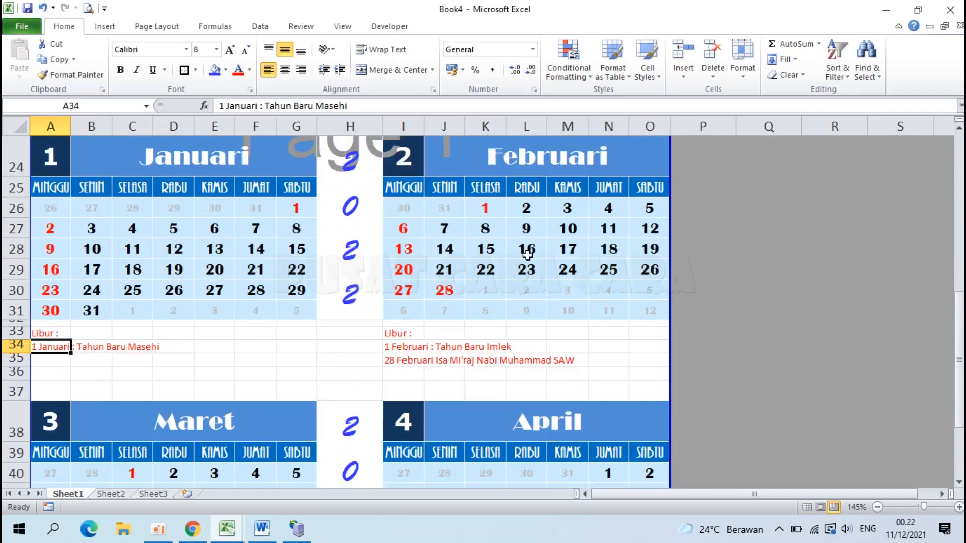
scroll(431, 302, down, 5)
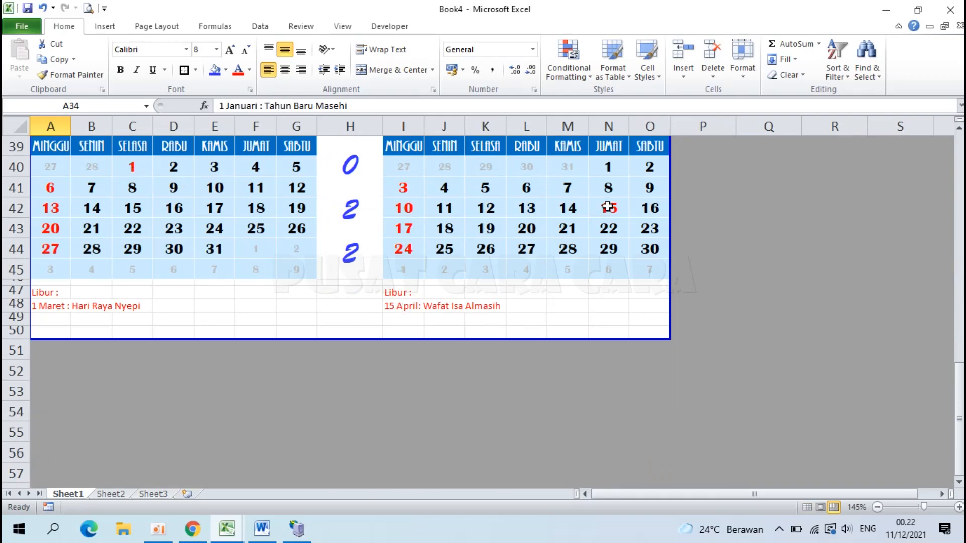
Step: Compare the holiday notes with the red dates for May to August on Sheet2
click(112, 495)
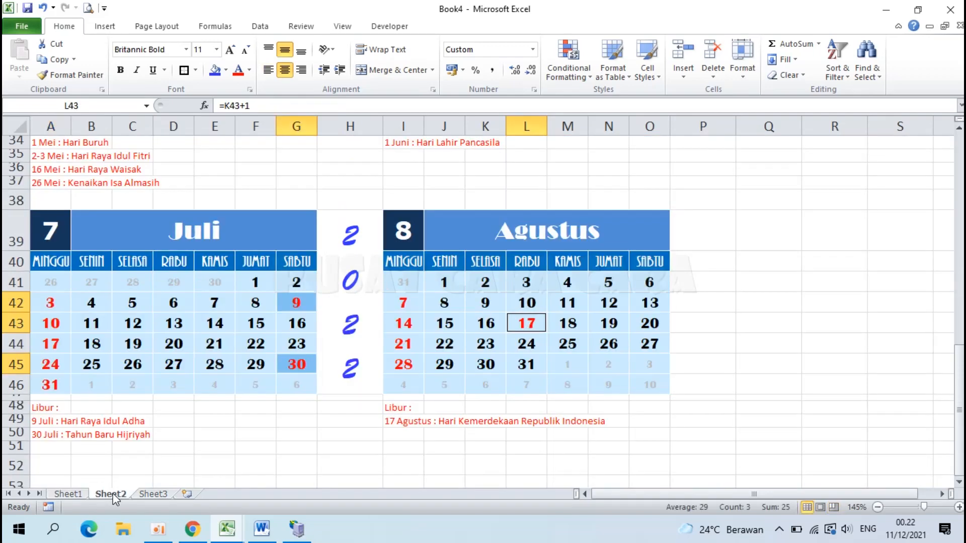
scroll(132, 401, down, 1)
click(75, 394)
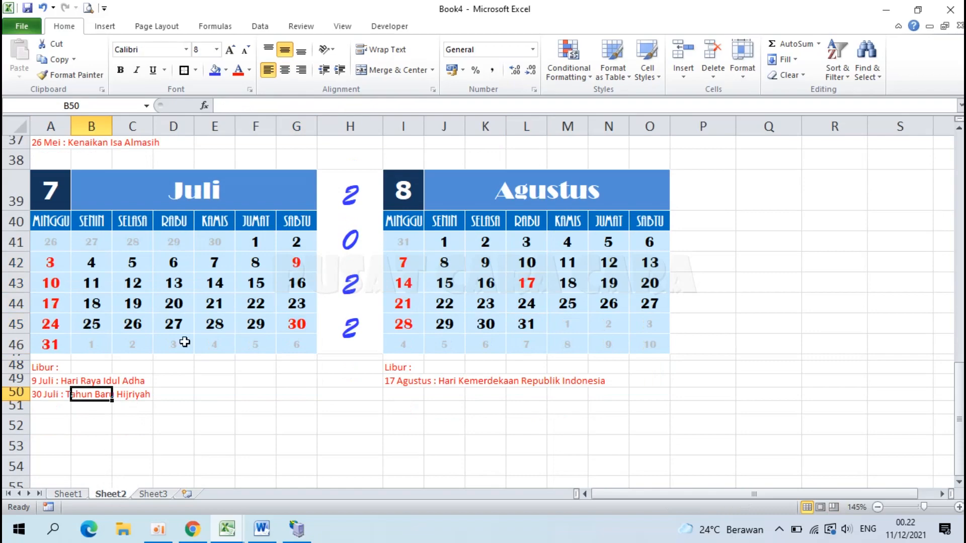
click(407, 382)
click(520, 288)
scroll(521, 288, up, 4)
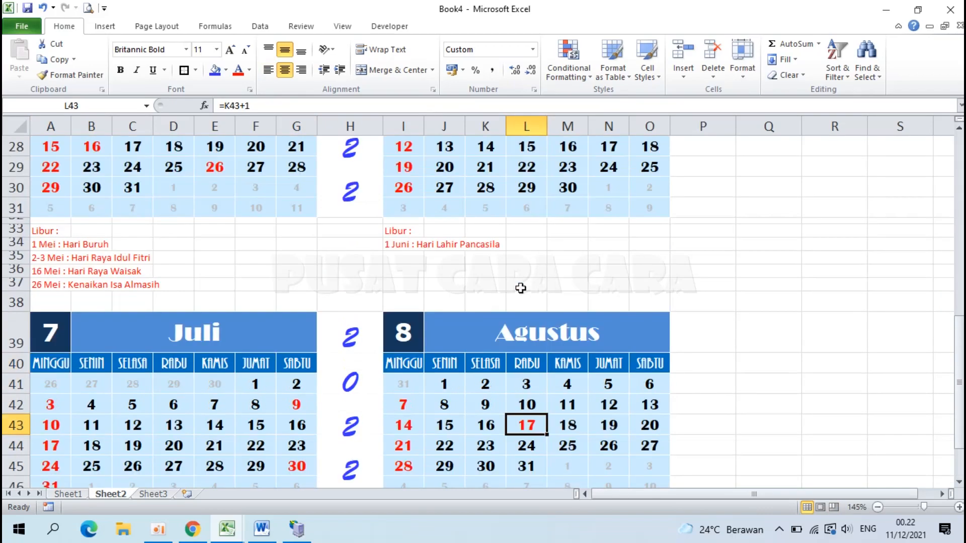
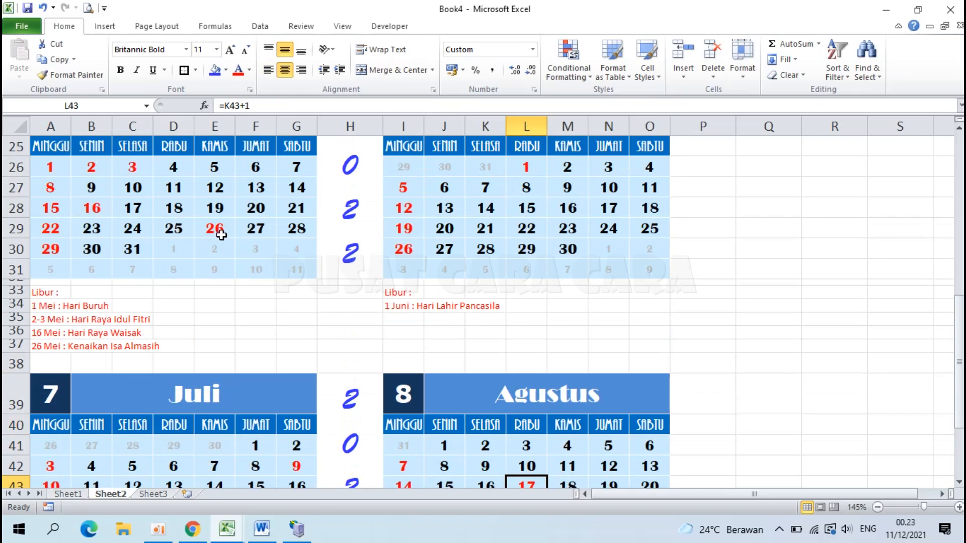
click(218, 233)
click(405, 308)
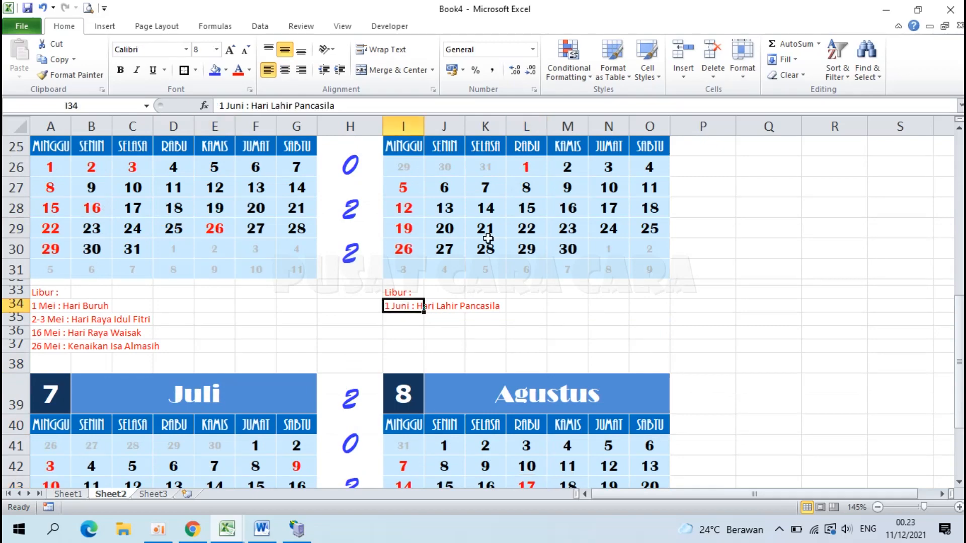
click(526, 166)
scroll(251, 371, down, 2)
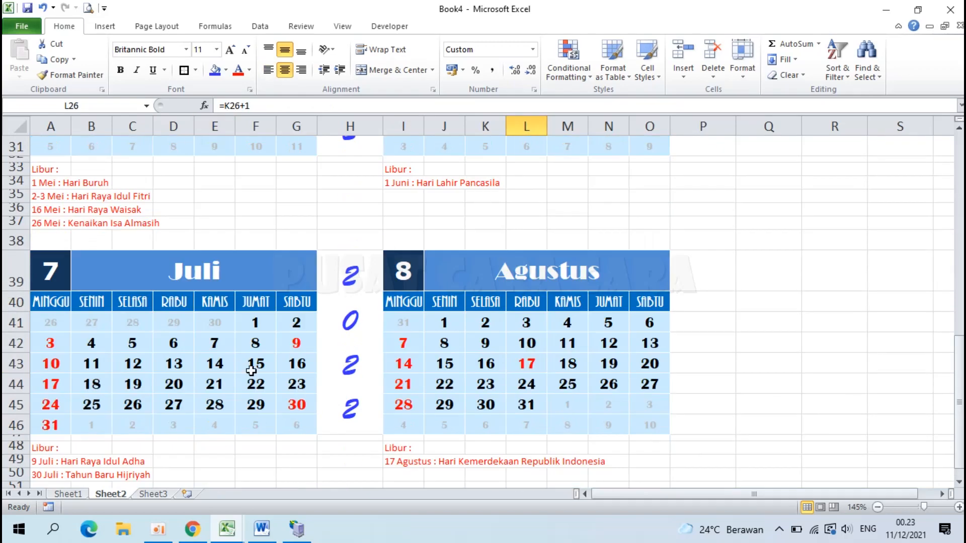
Step: Check the October and December holiday notes against the red dates on Sheet3
click(153, 494)
scroll(188, 368, up, 2)
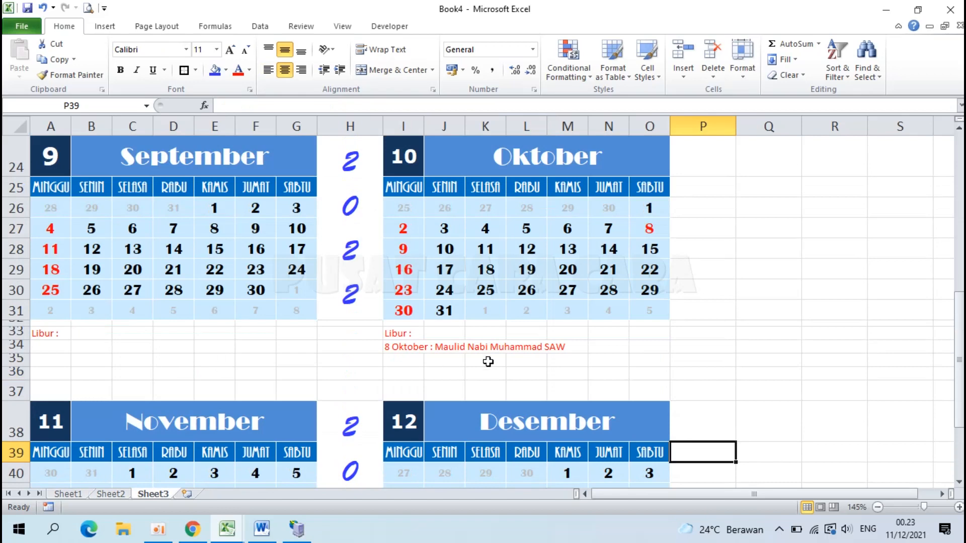
click(405, 349)
scroll(655, 232, down, 3)
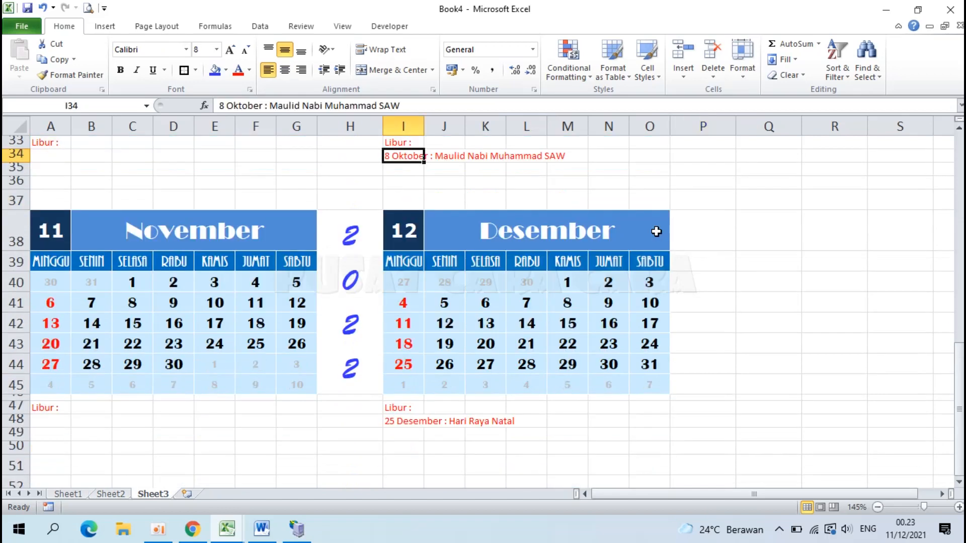
click(405, 423)
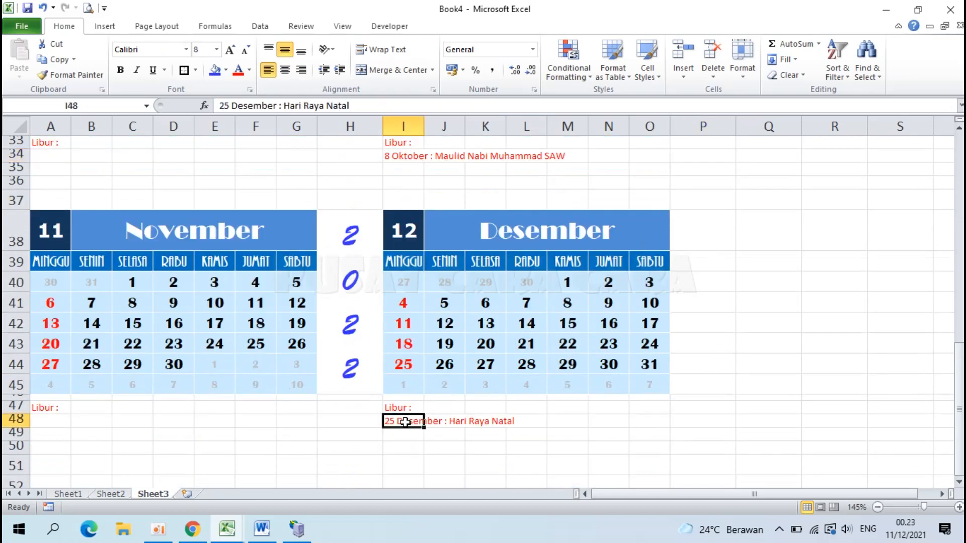
click(398, 367)
scroll(227, 317, up, 8)
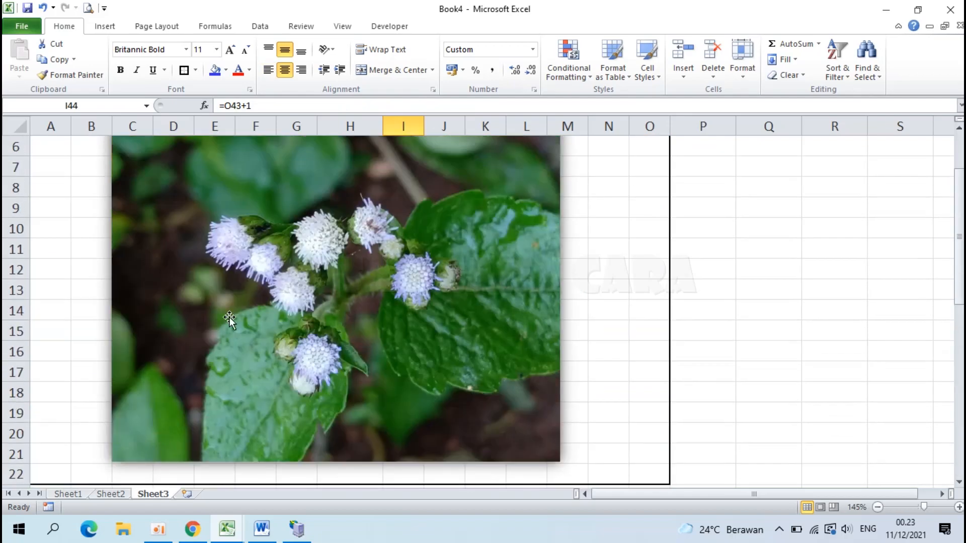
scroll(229, 321, down, 2)
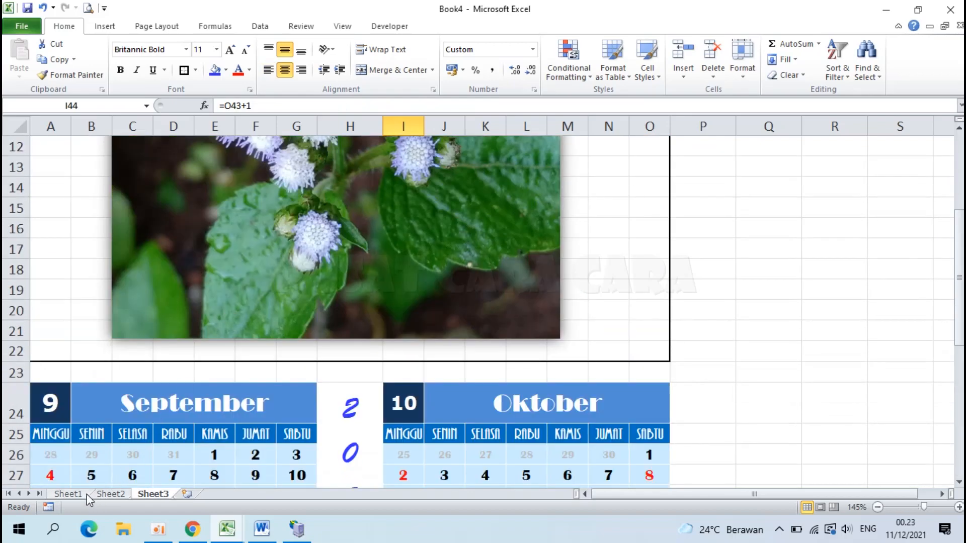
Step: Set A1:O50 on Sheet2 as the print area, from the calendar title to the July and August notes, and show it in Page Break Preview
click(101, 494)
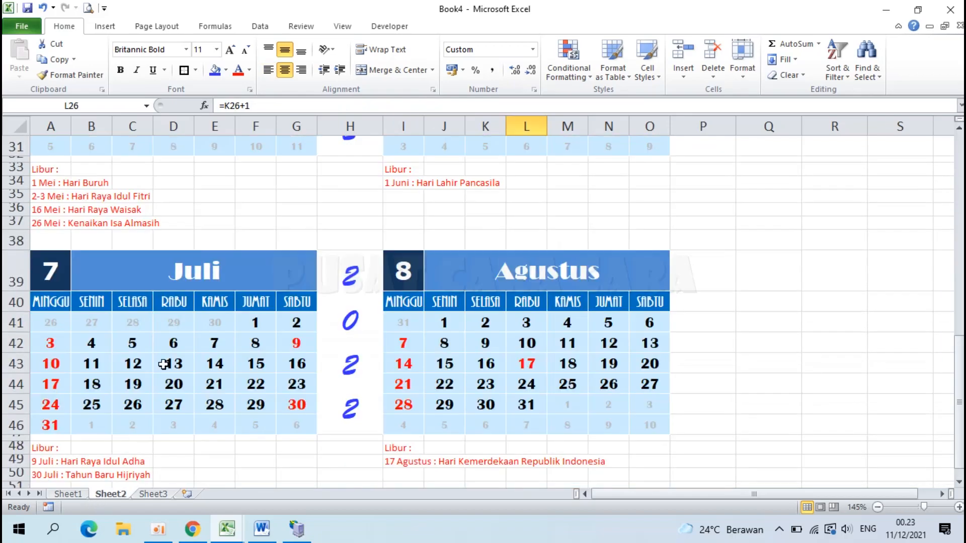
scroll(163, 364, up, 5)
scroll(163, 364, up, 5)
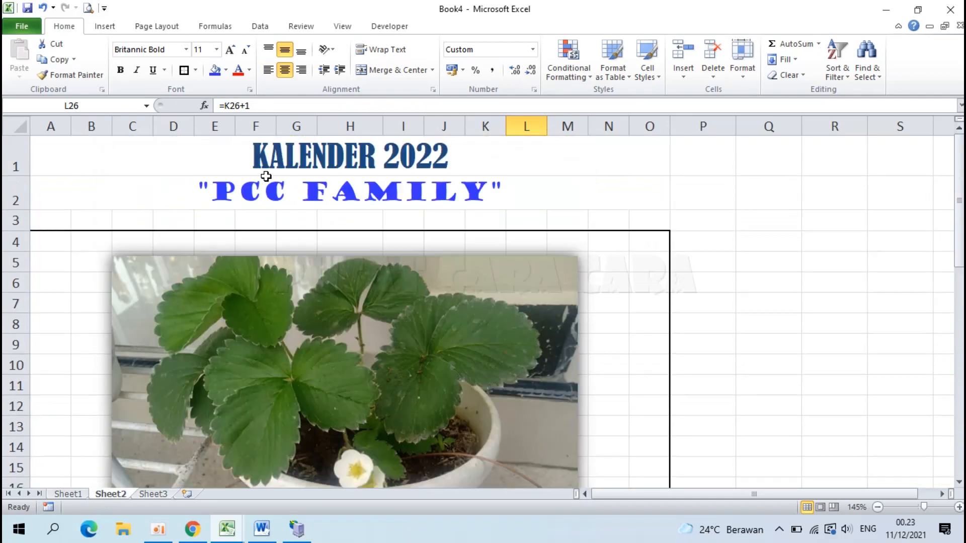
drag(259, 157, 307, 496)
scroll(306, 497, down, 2)
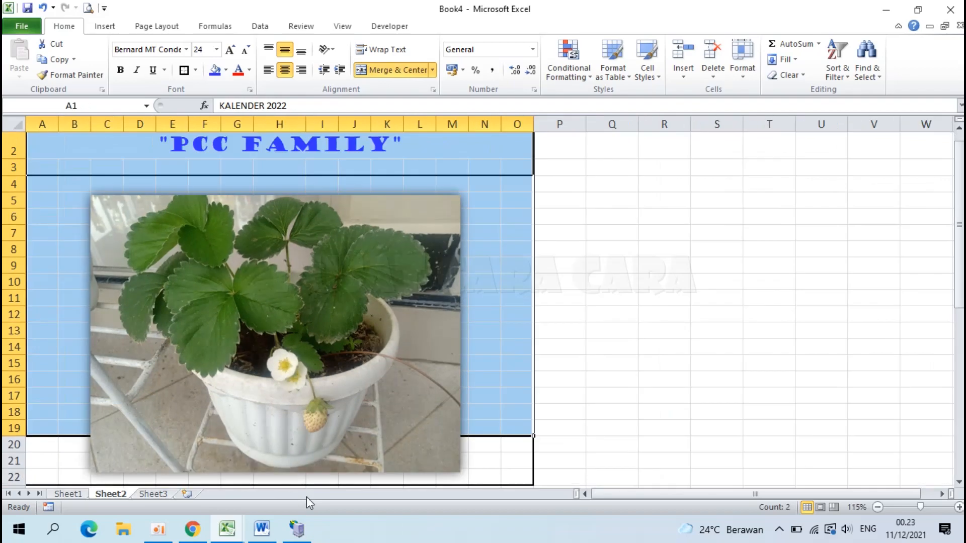
scroll(306, 497, down, 11)
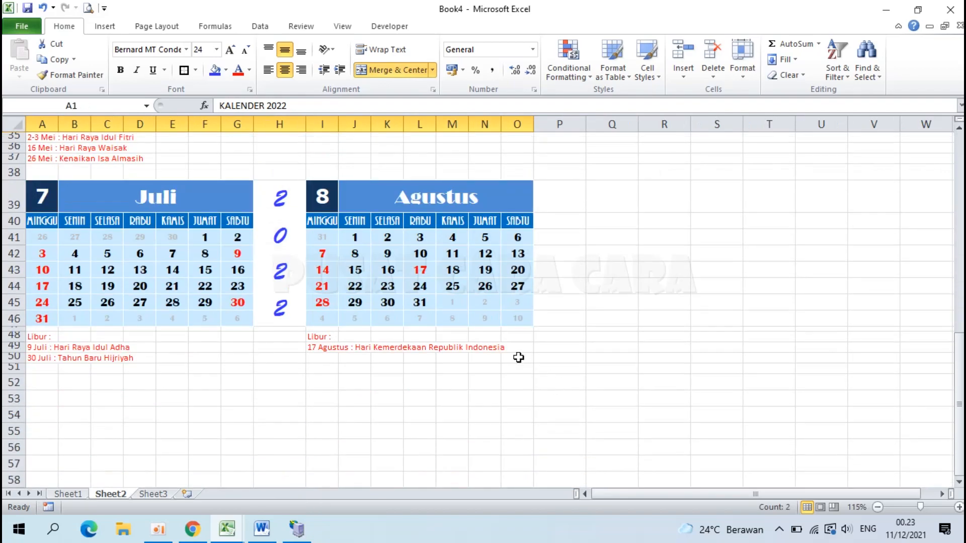
shift+click(519, 359)
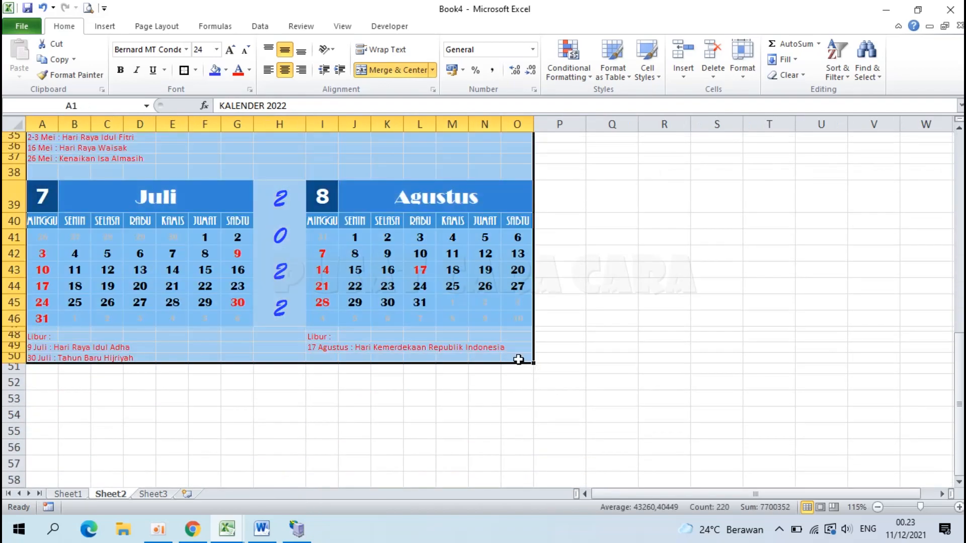
scroll(518, 359, up, 10)
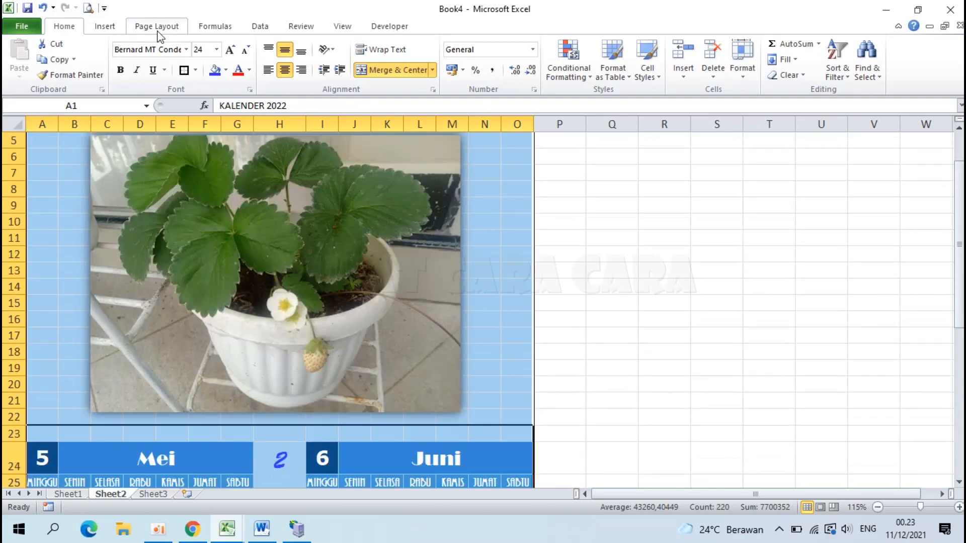
click(153, 30)
click(215, 73)
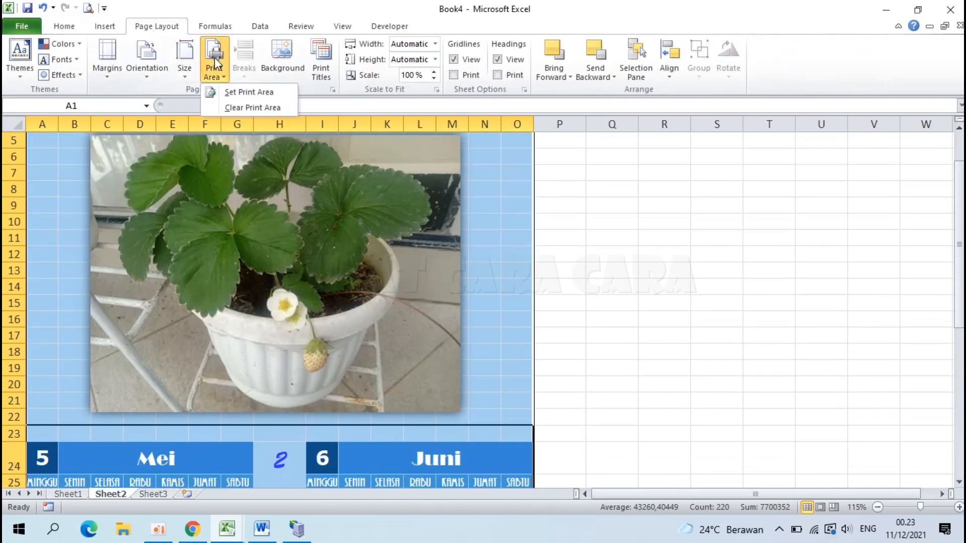
click(233, 92)
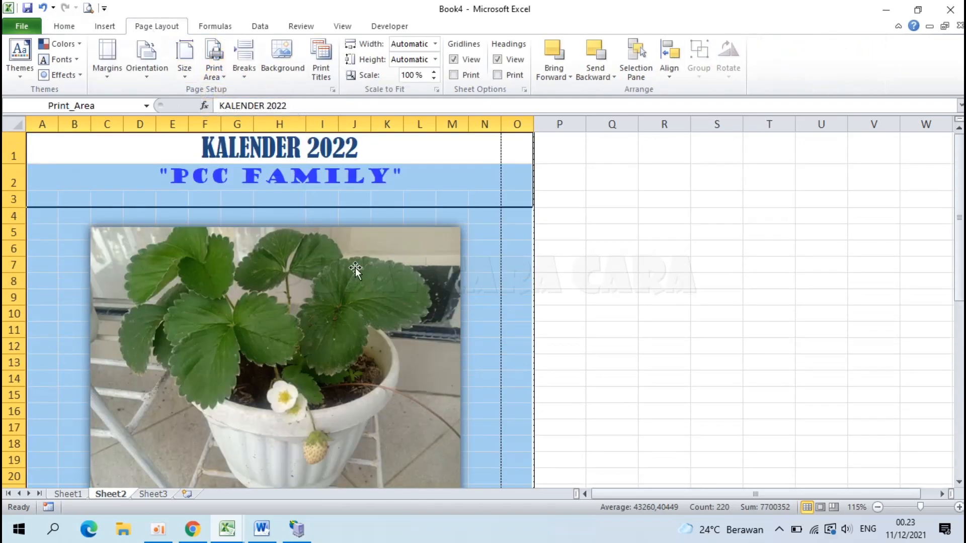
click(833, 507)
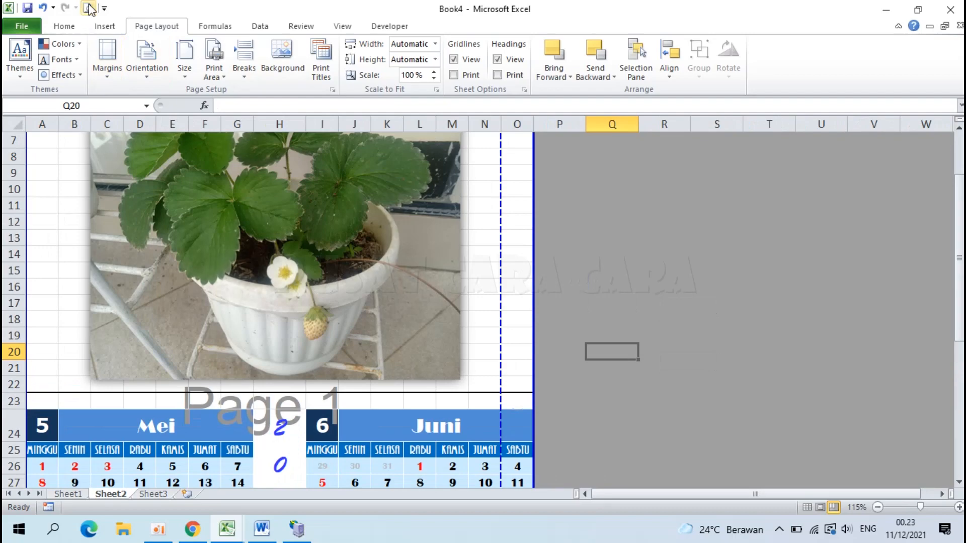
Step: Set Sheet2's print margins to 2,5 cm top and 1 cm left, right and bottom, center it horizontally, and check the print preview
click(87, 8)
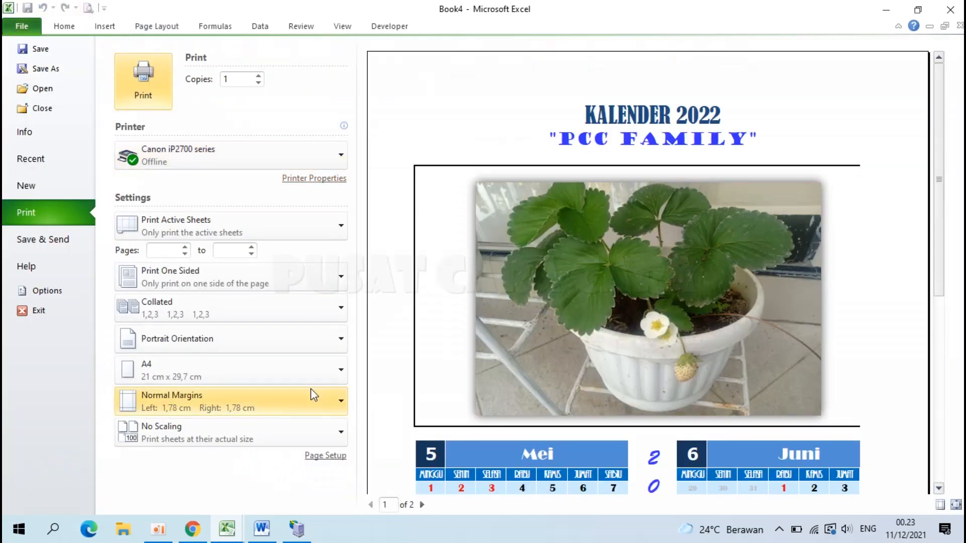
click(334, 459)
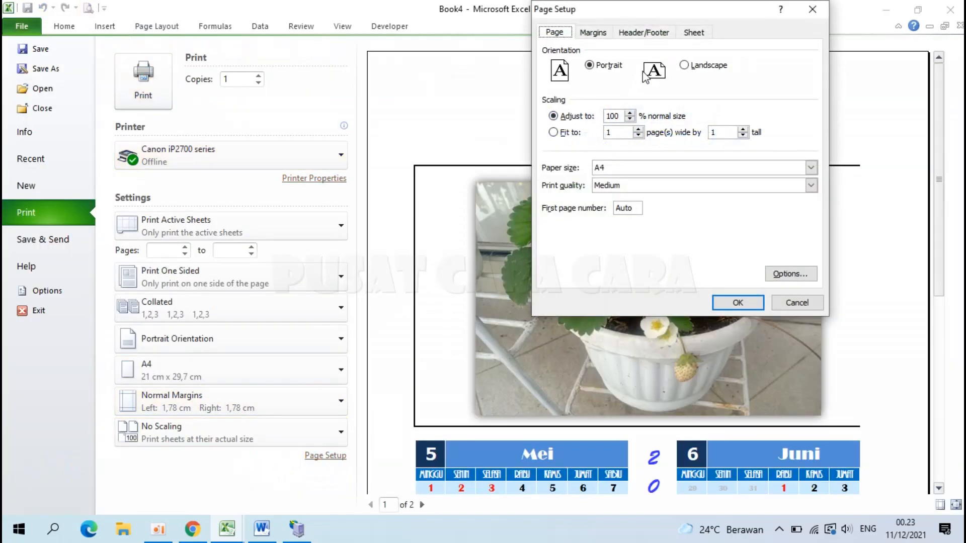
click(594, 33)
drag(680, 64, 664, 65)
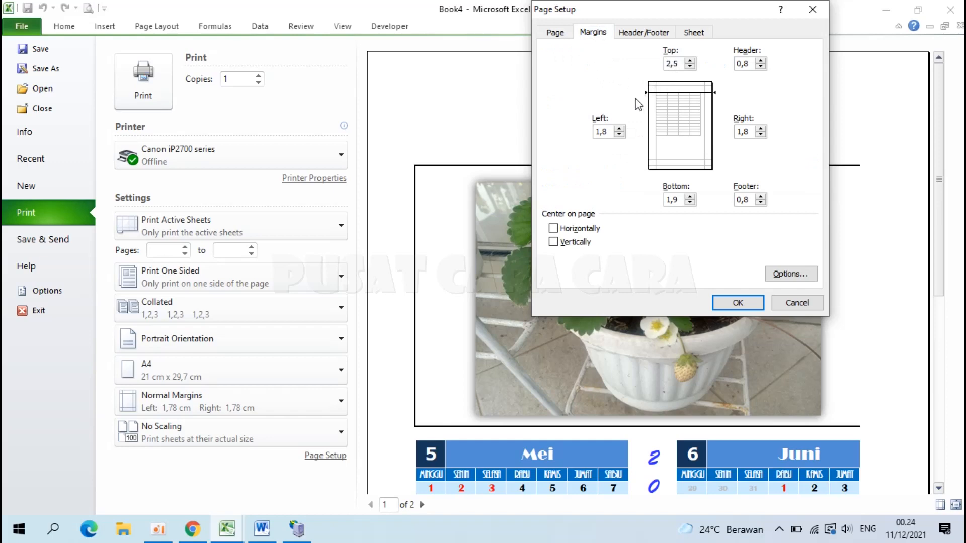
drag(603, 133, 582, 133)
text(1)
drag(755, 132, 727, 130)
text(1)
drag(680, 200, 653, 203)
text(1)
click(580, 230)
click(735, 302)
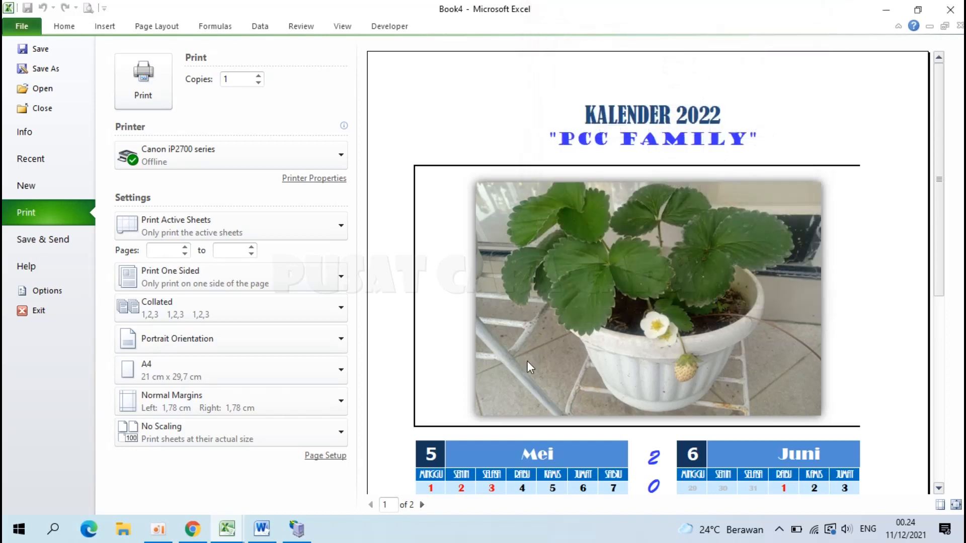
scroll(443, 410, down, 3)
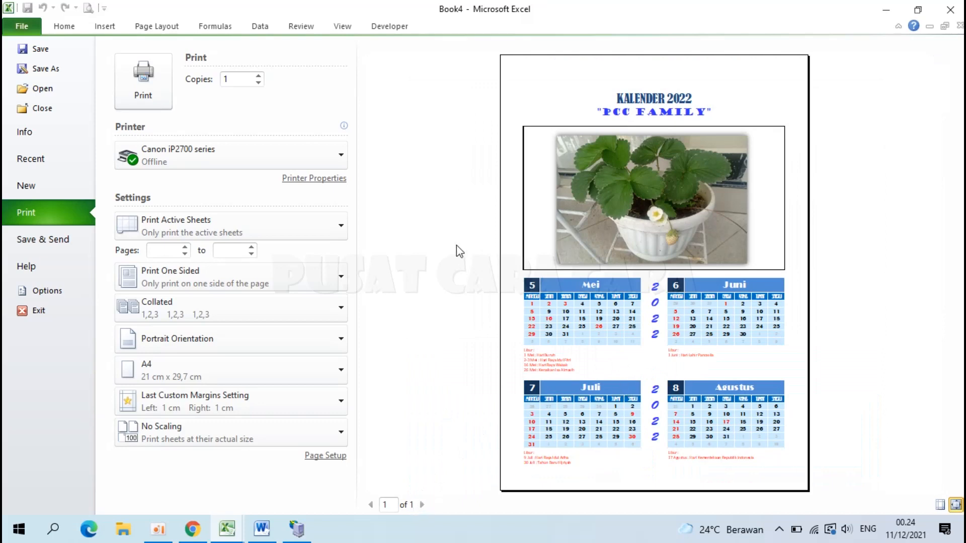
key(Escape)
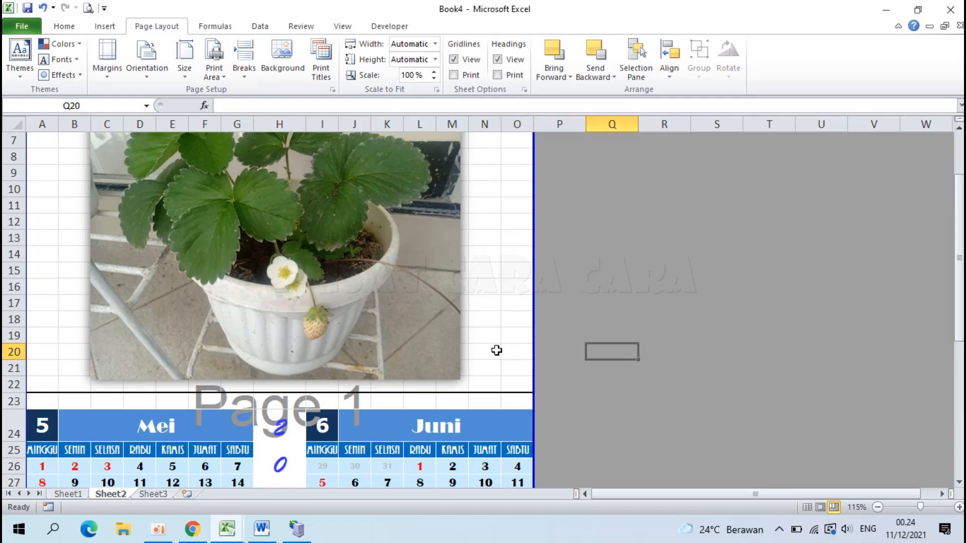
Step: Set A1:O50 on Sheet3 as the print area, from the calendar title to below the December notes, and show it in Page Break Preview
scroll(498, 371, down, 4)
scroll(498, 372, up, 6)
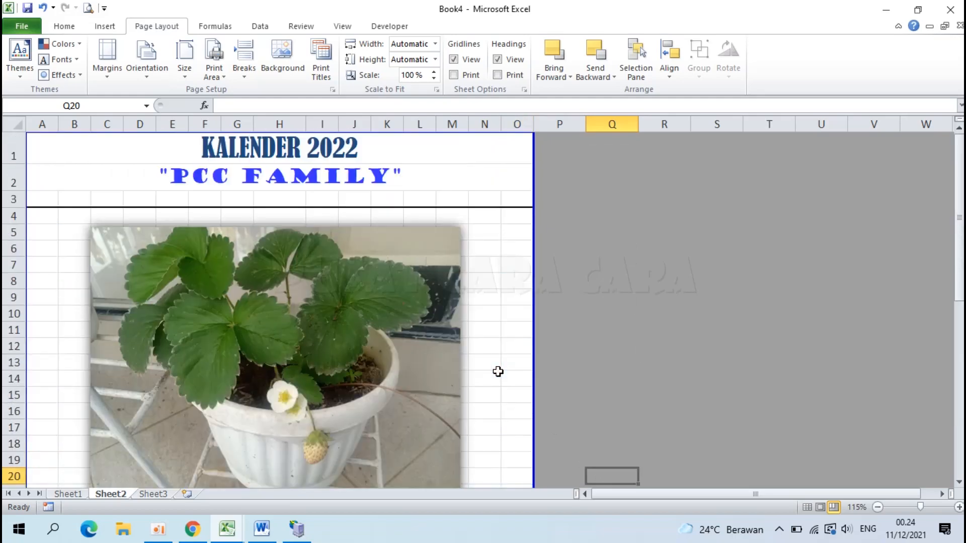
click(147, 493)
scroll(252, 375, up, 4)
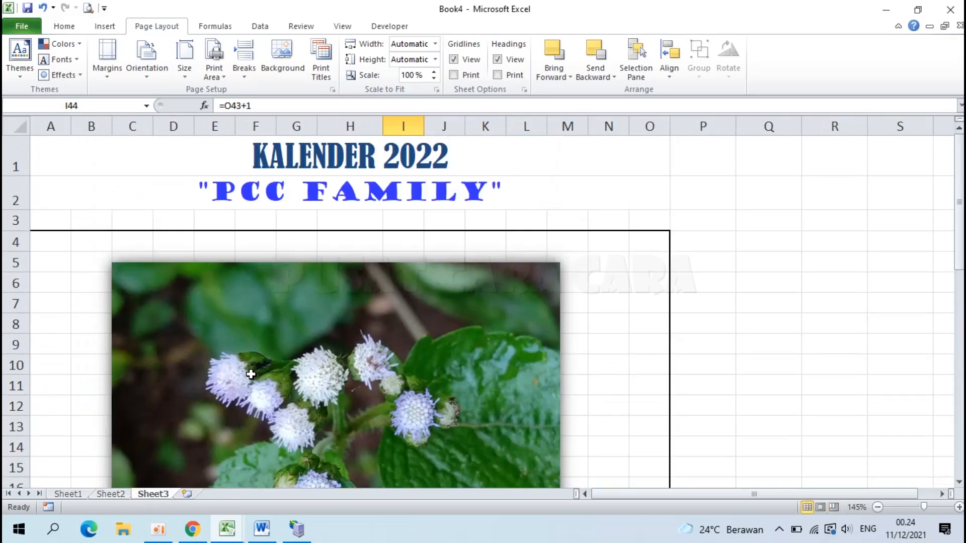
click(279, 148)
scroll(279, 148, down, 13)
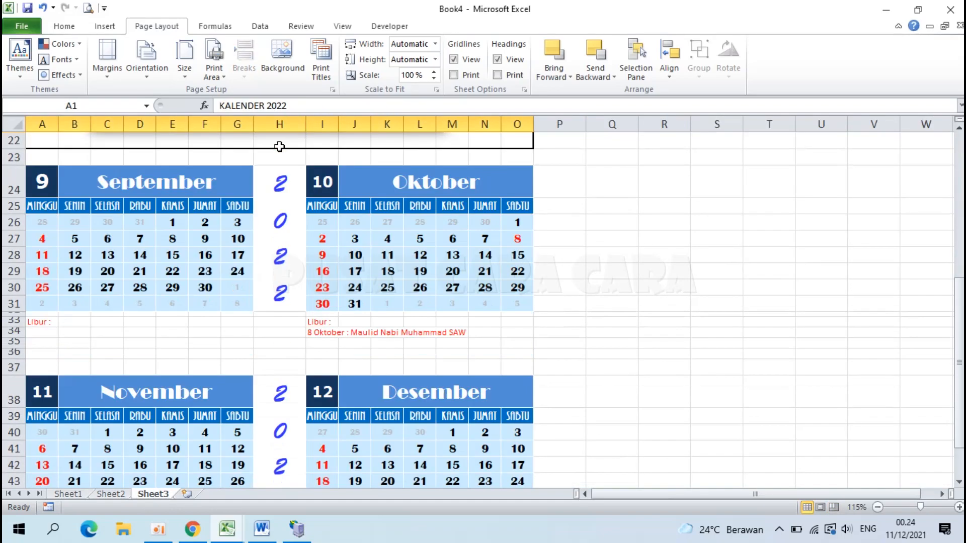
shift+click(514, 269)
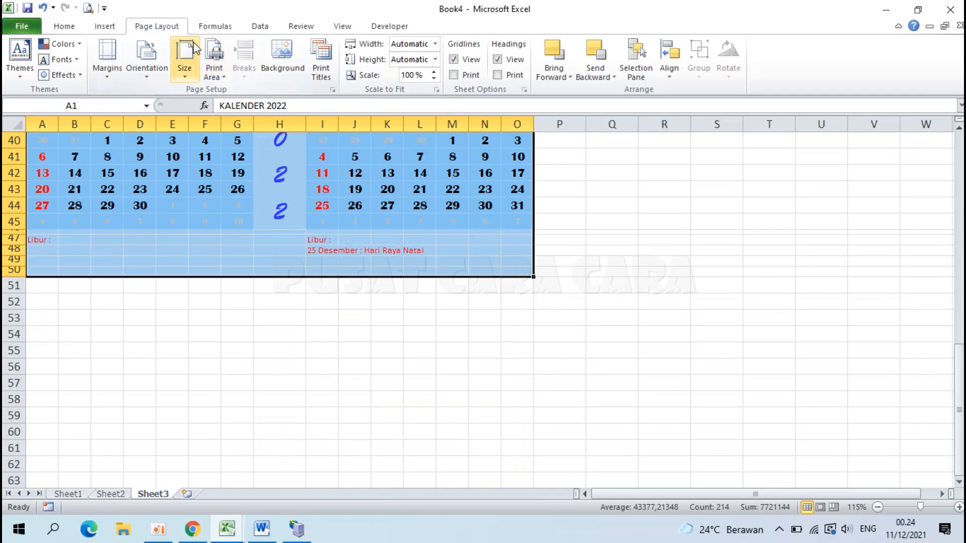
click(214, 69)
click(236, 94)
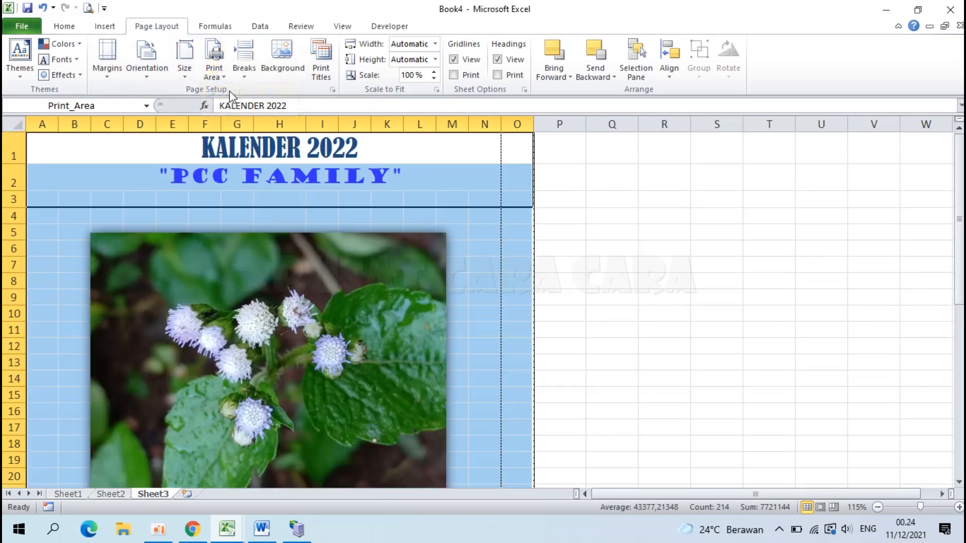
click(834, 507)
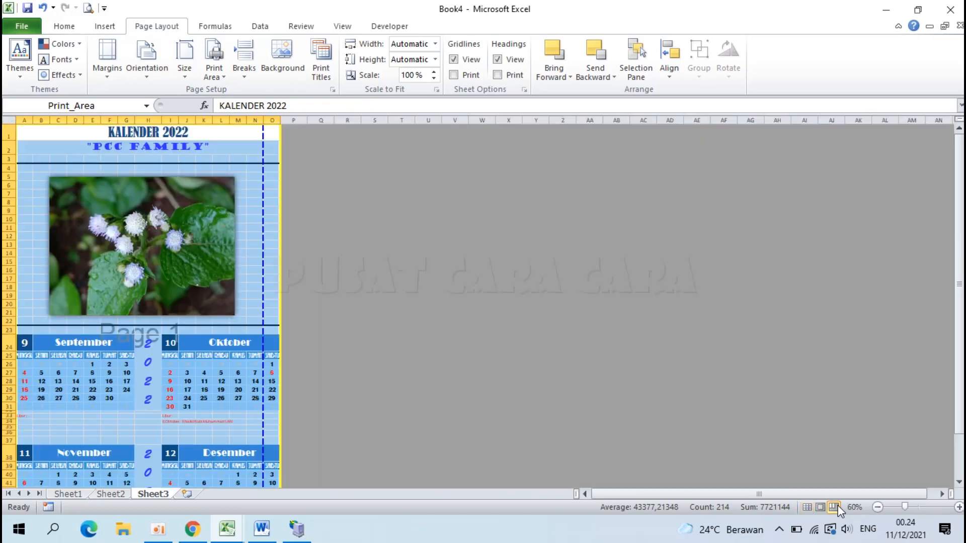
Step: Match Sheet3's top print margin to Sheet2's and set its left, right and bottom margins to 1 cm
scroll(472, 329, up, 2)
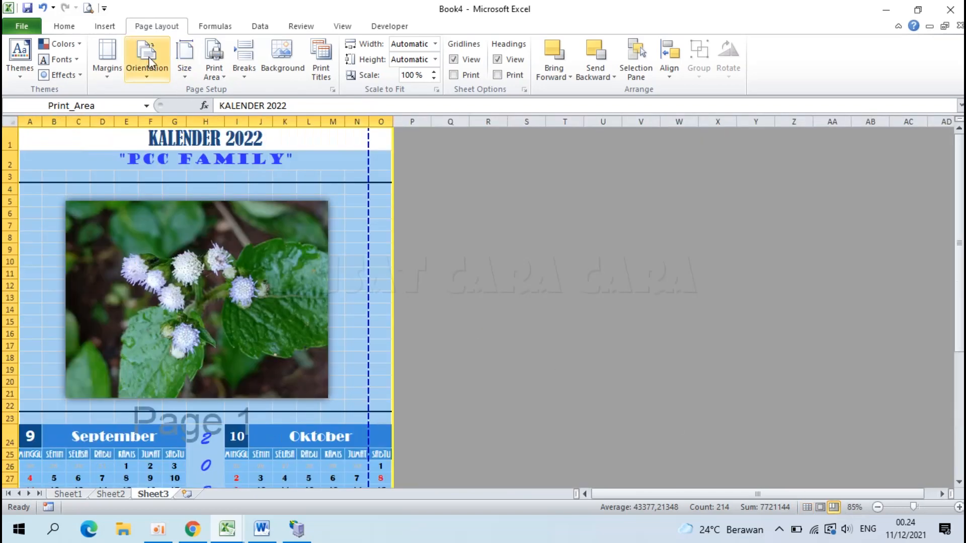
click(89, 10)
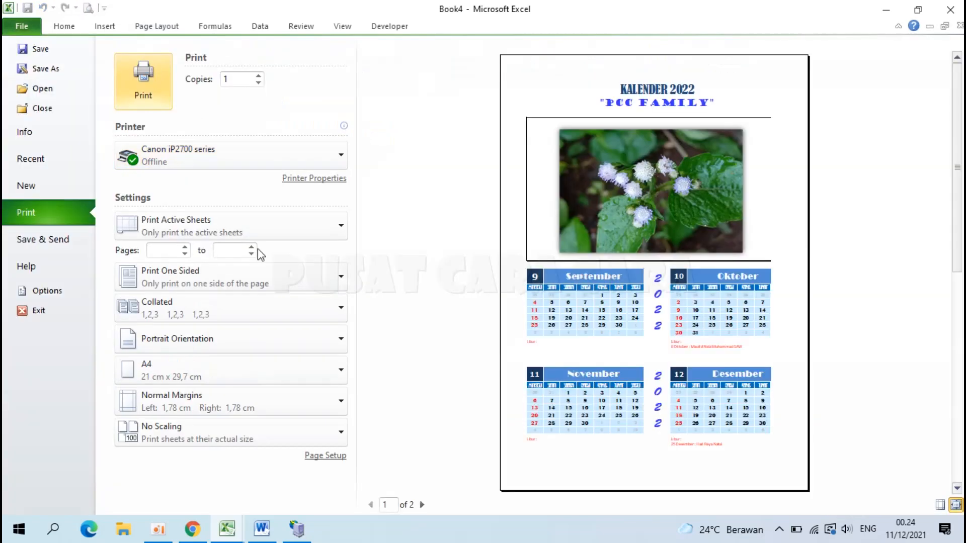
click(325, 456)
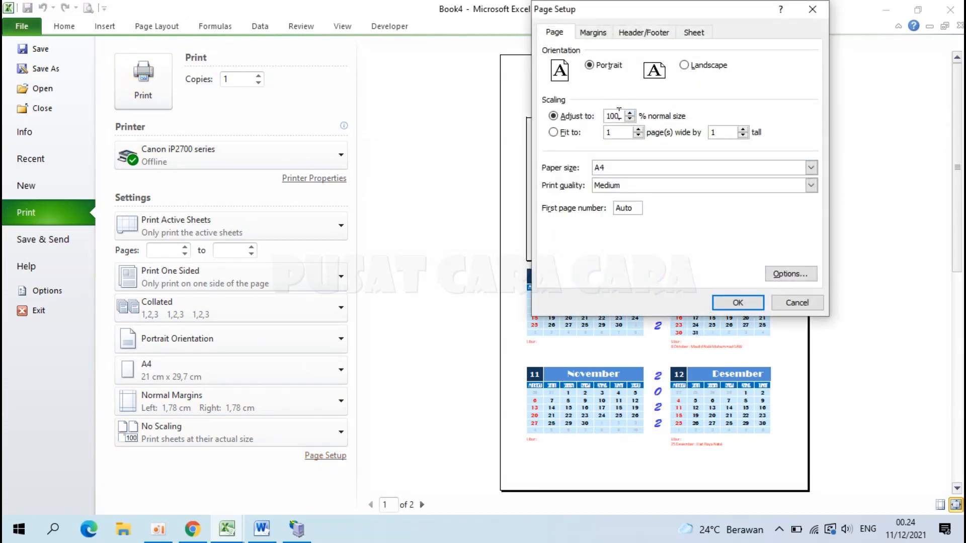
click(595, 35)
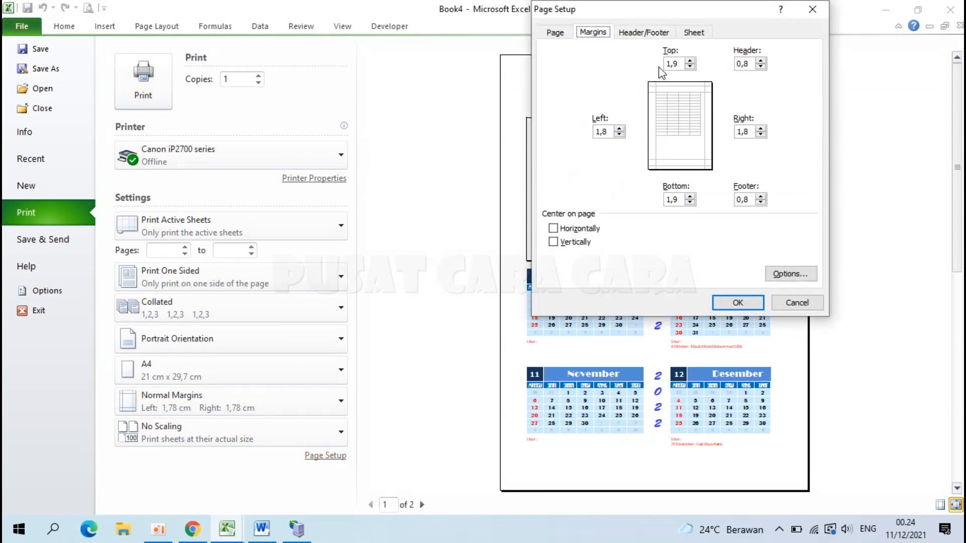
drag(679, 64, 662, 61)
drag(610, 131, 567, 129)
text(1)
drag(752, 130, 736, 131)
text(1)
drag(674, 199, 663, 199)
text(1)
Step: Center Sheet3 horizontally on the printed page and check the result in the print preview
click(573, 229)
click(730, 302)
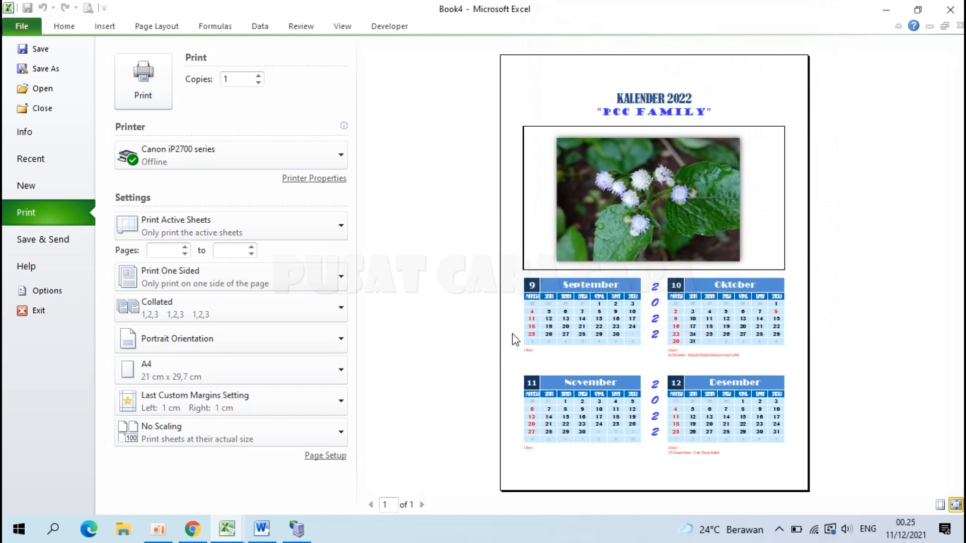
key(Escape)
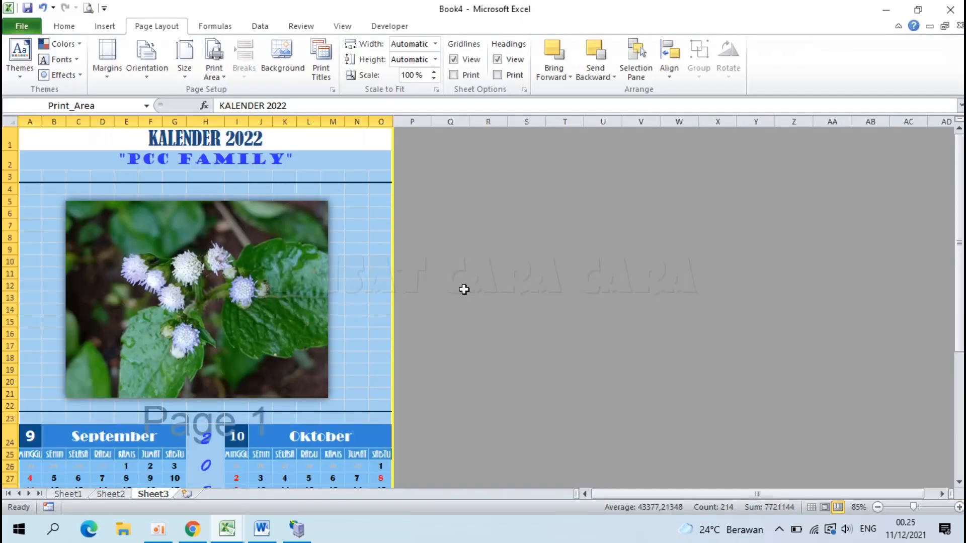
Step: Review the calendar layout on Sheet3 and look through the other sheets in Page Break Preview
click(227, 341)
scroll(227, 343, down, 4)
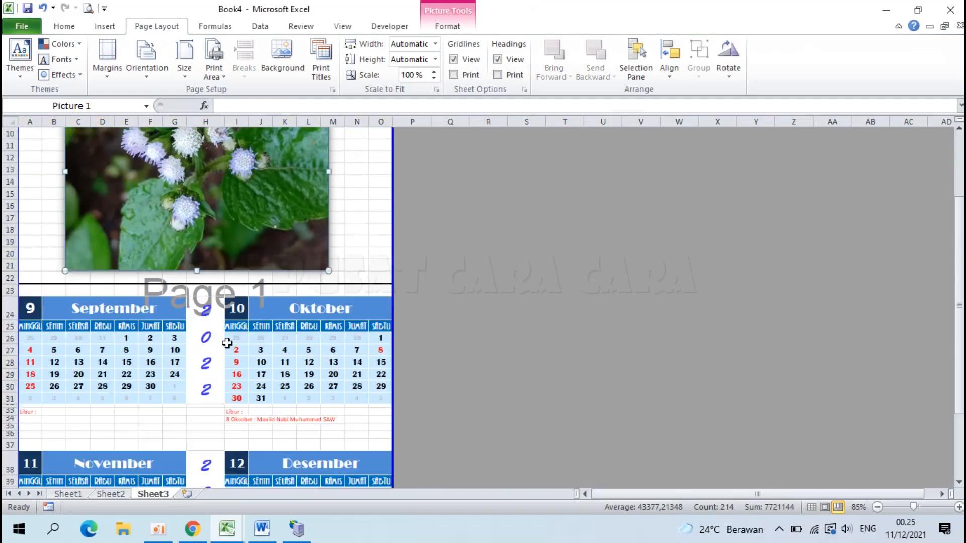
click(68, 494)
click(112, 493)
click(153, 493)
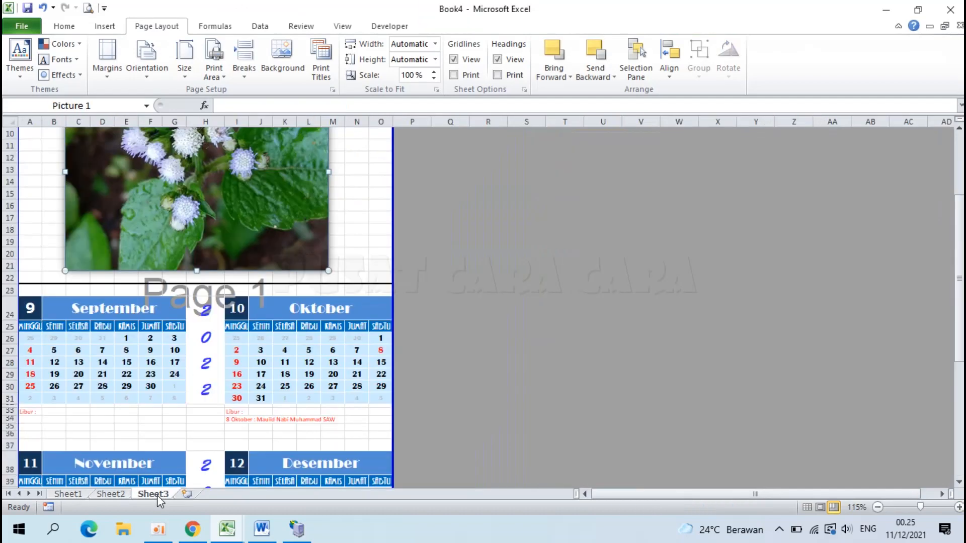
scroll(173, 386, up, 2)
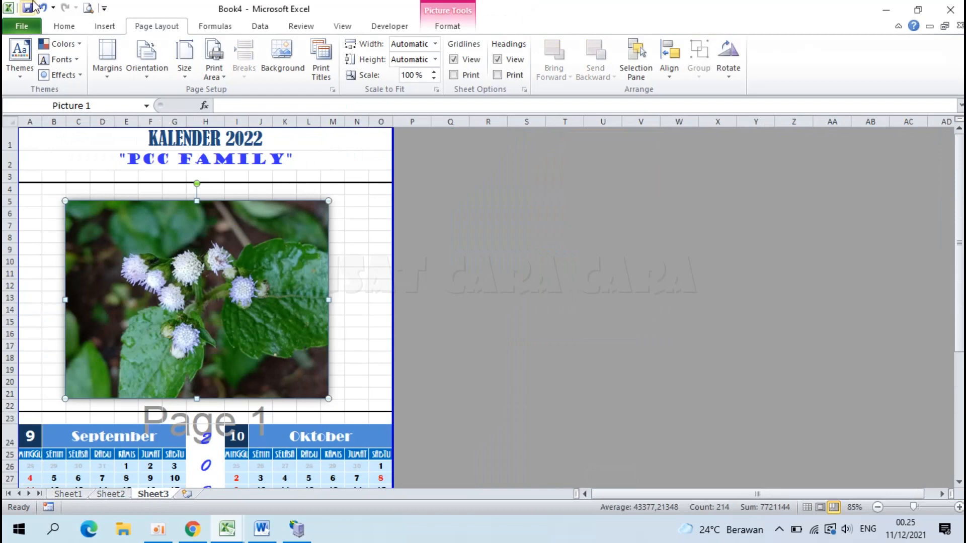
click(55, 28)
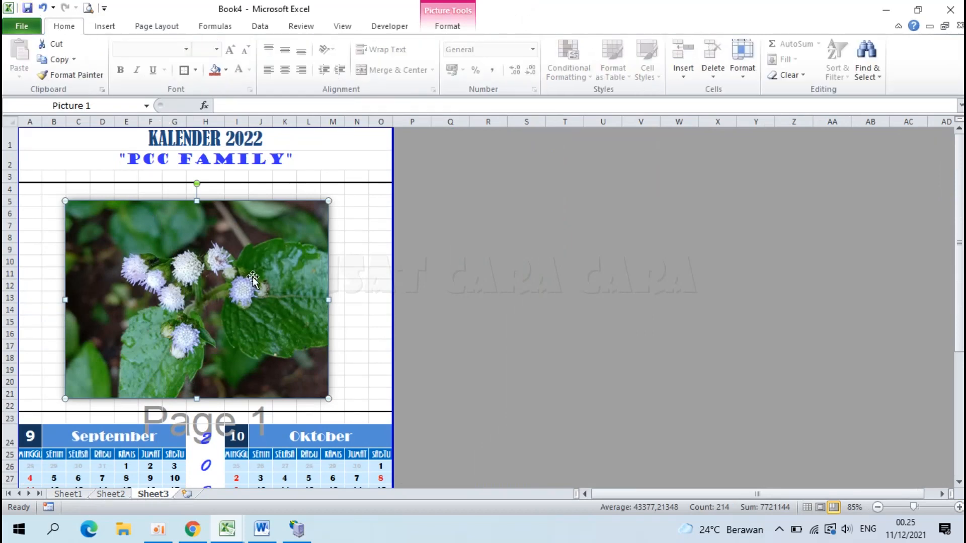
scroll(253, 278, up, 1)
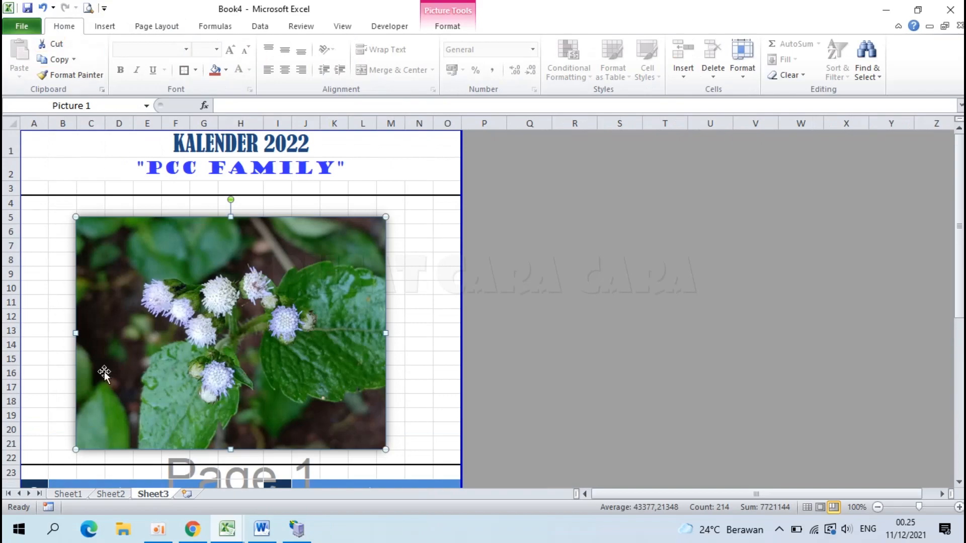
Step: Save Sheet1, the January to April calendar page, as a PDF named 1-4
click(66, 494)
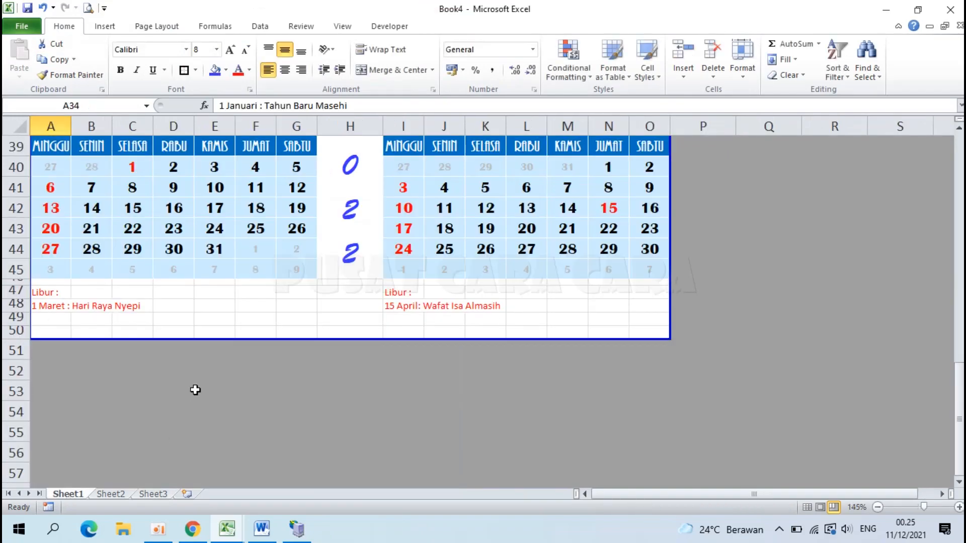
scroll(196, 390, up, 13)
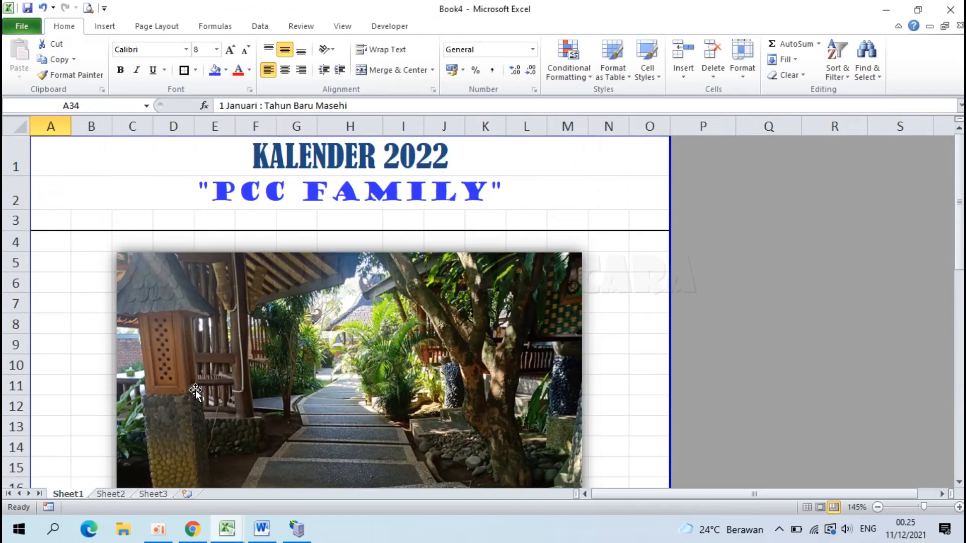
click(23, 26)
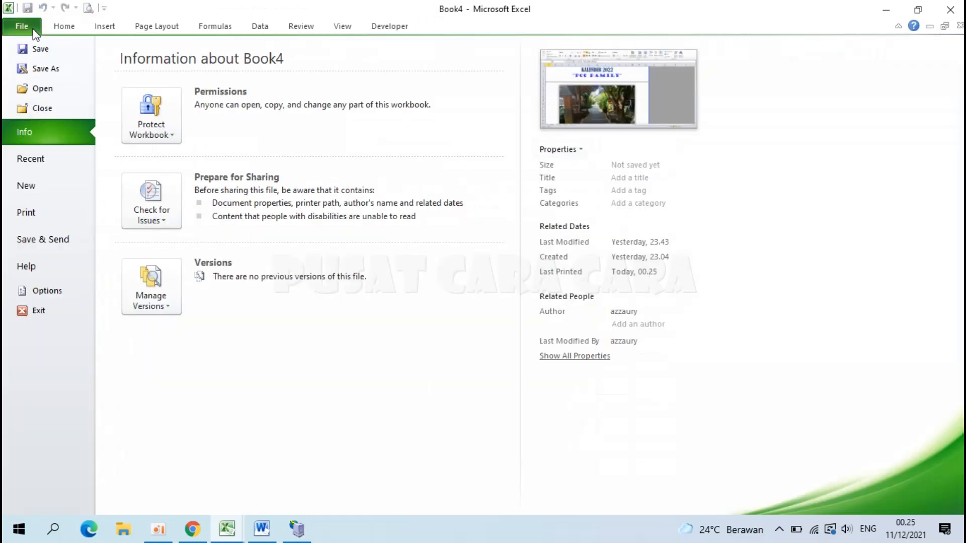
click(55, 69)
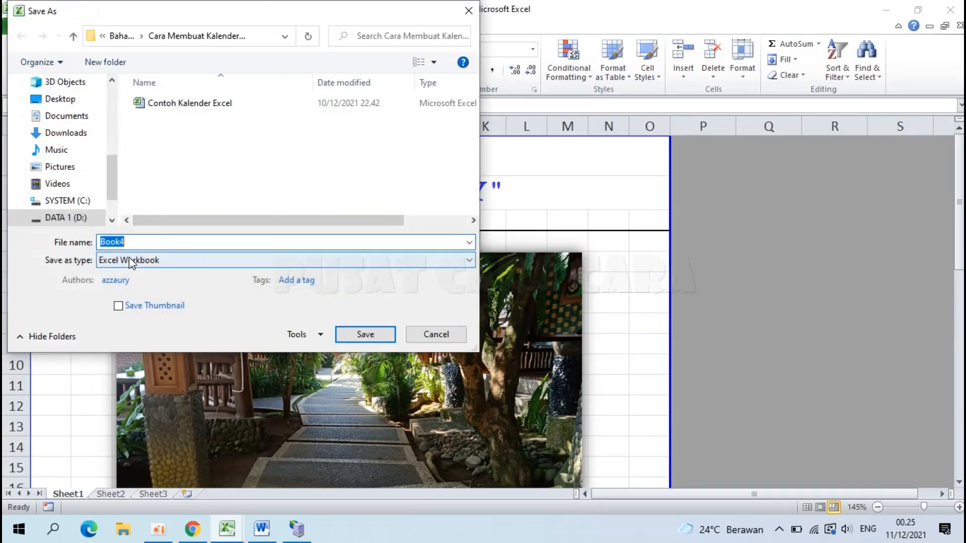
click(133, 261)
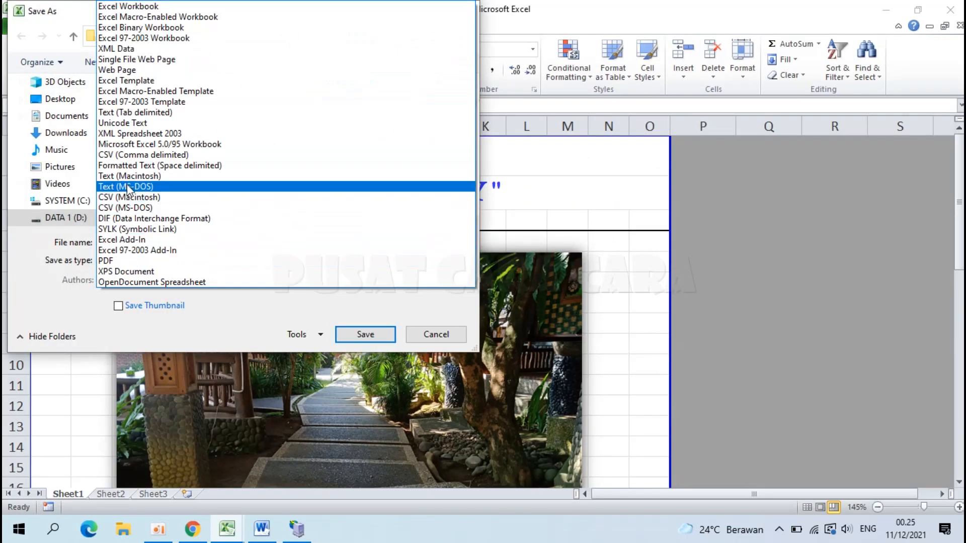
click(119, 261)
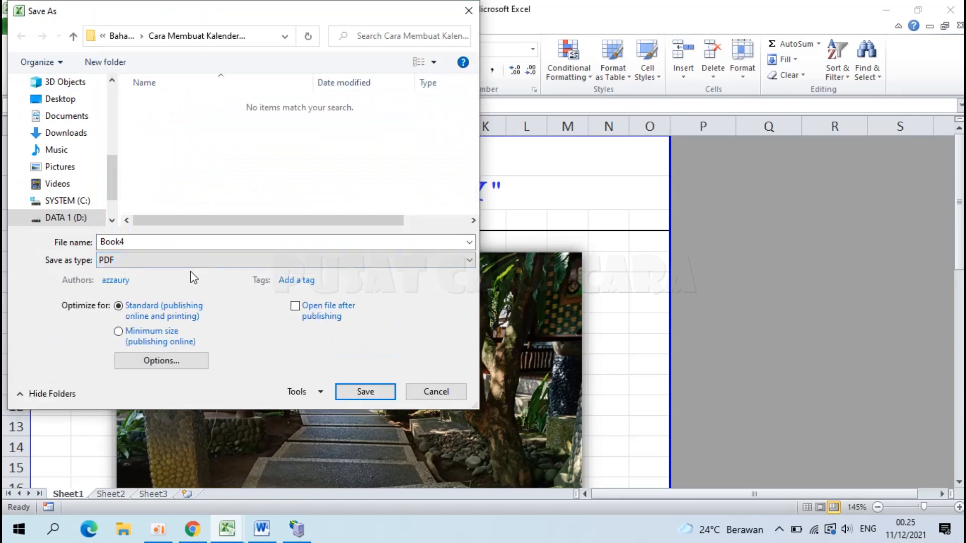
click(282, 279)
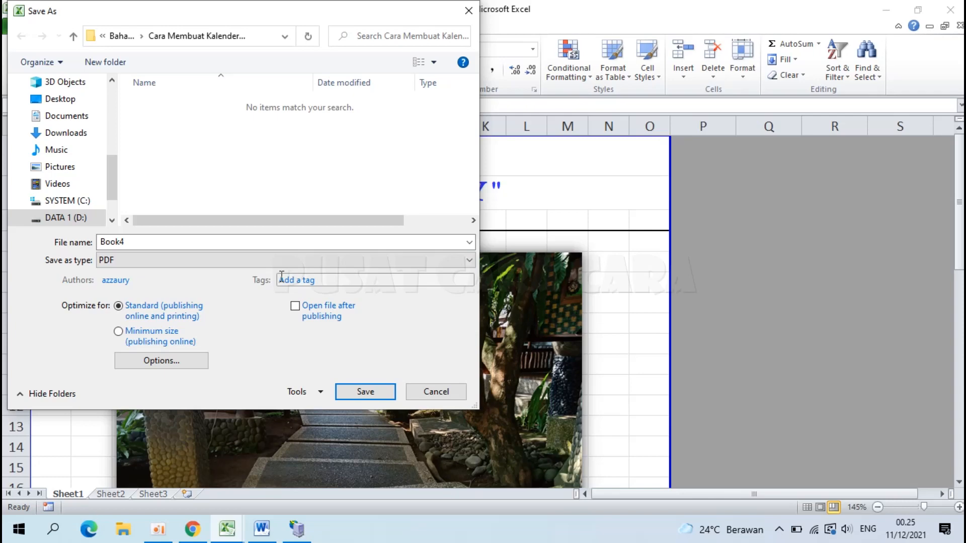
click(59, 244)
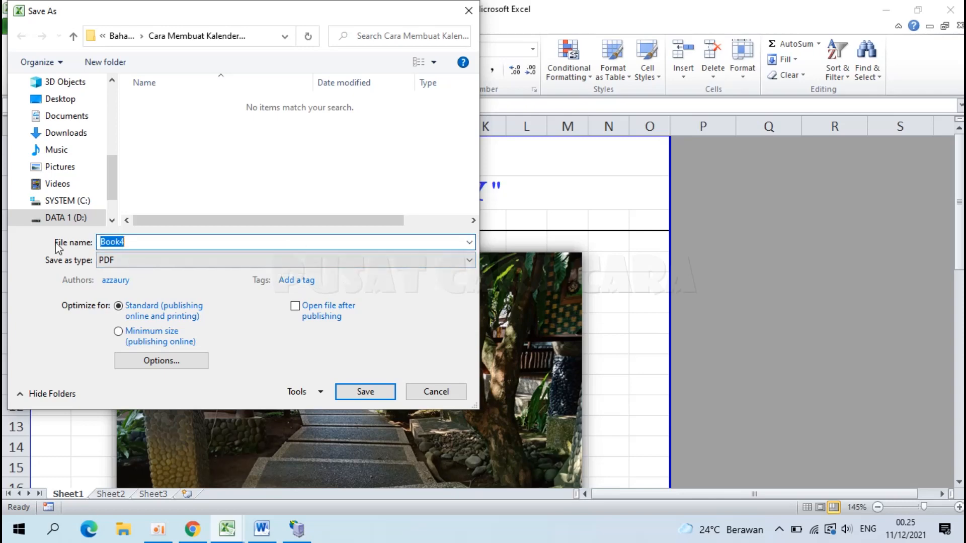
text(1-4)
click(355, 392)
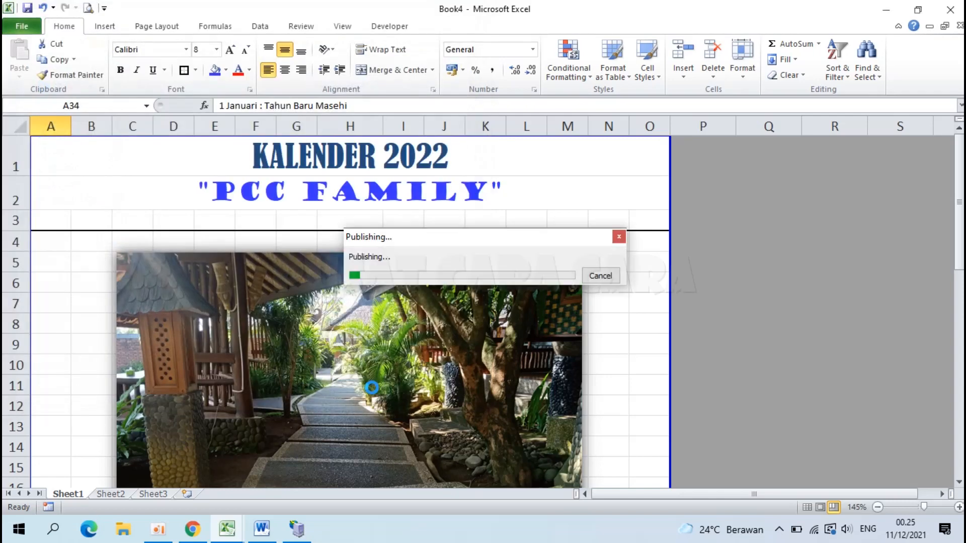
Step: Save Sheet2, the May to August calendar page, as a PDF named 5-8
click(113, 494)
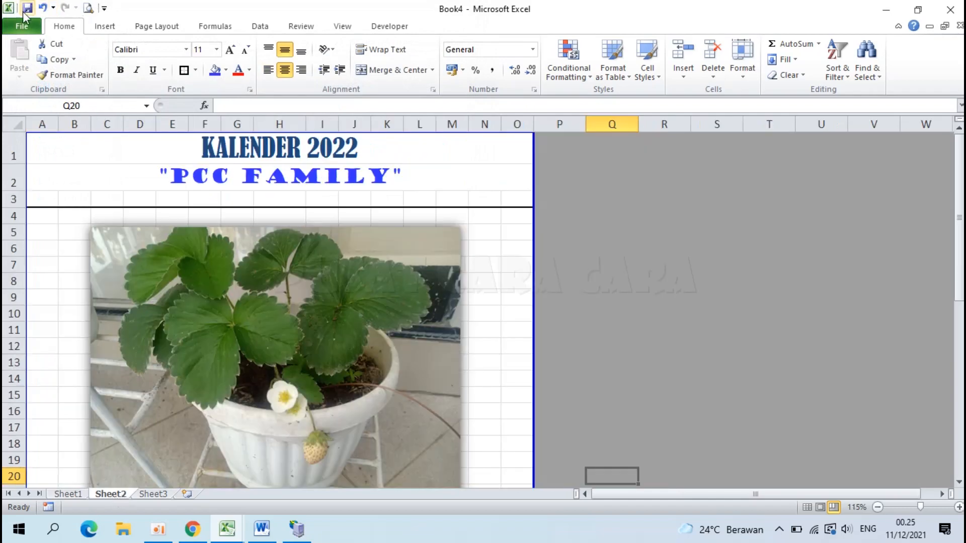
click(20, 27)
click(45, 68)
click(137, 263)
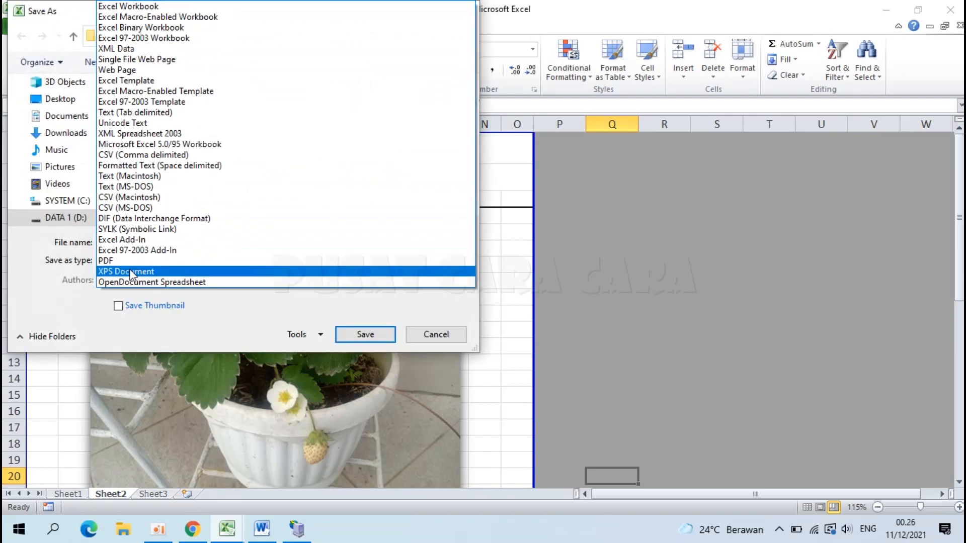
click(137, 260)
double_click(134, 241)
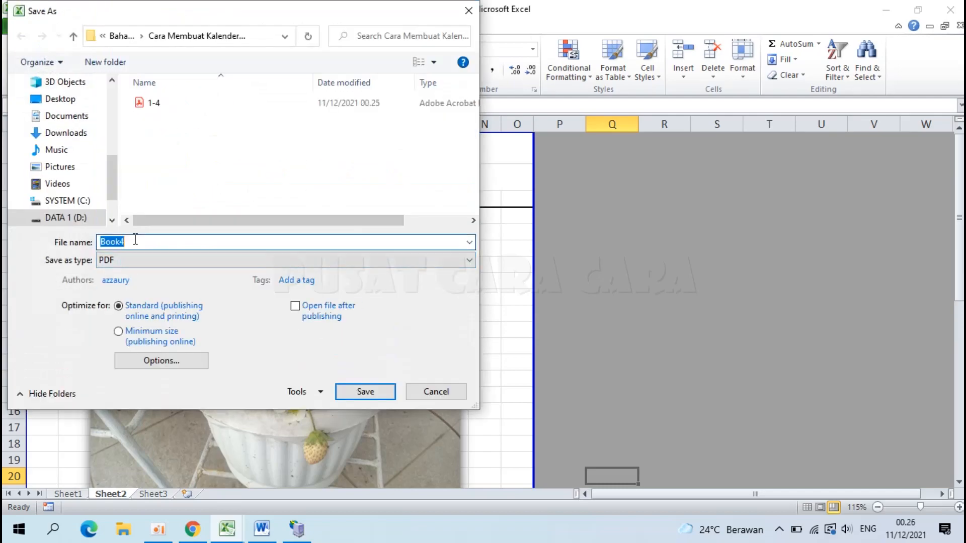
text(5-8)
click(365, 391)
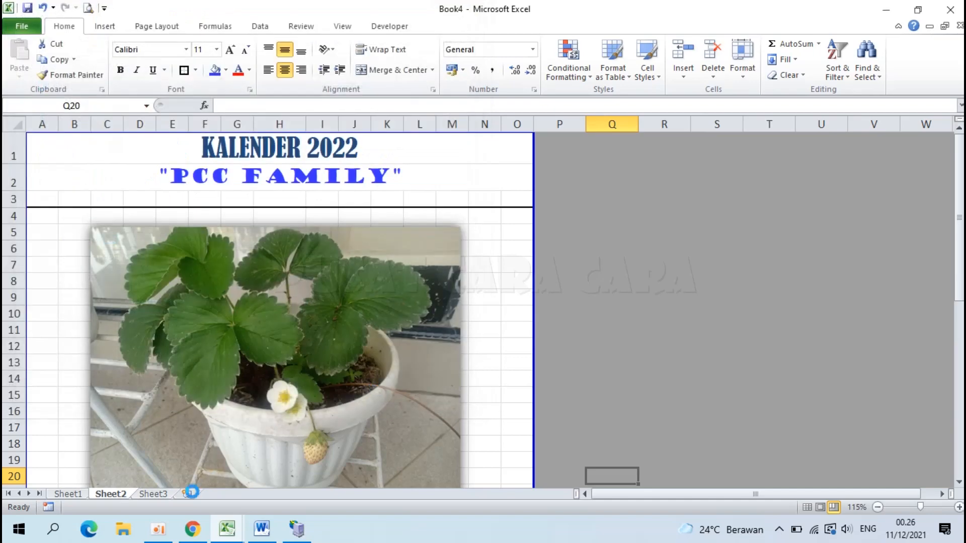
Step: Save Sheet3, the September to December calendar page, as a PDF named 9-12
click(165, 496)
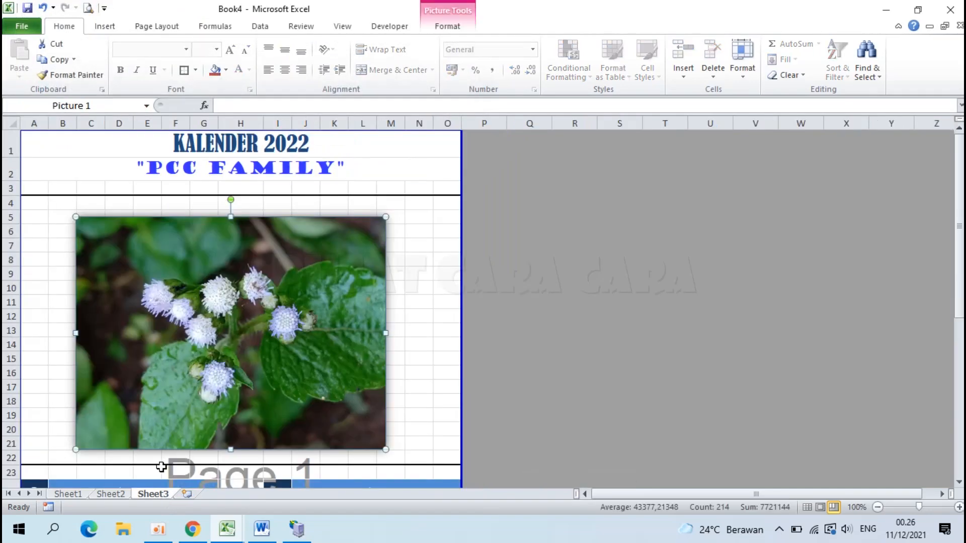
click(19, 25)
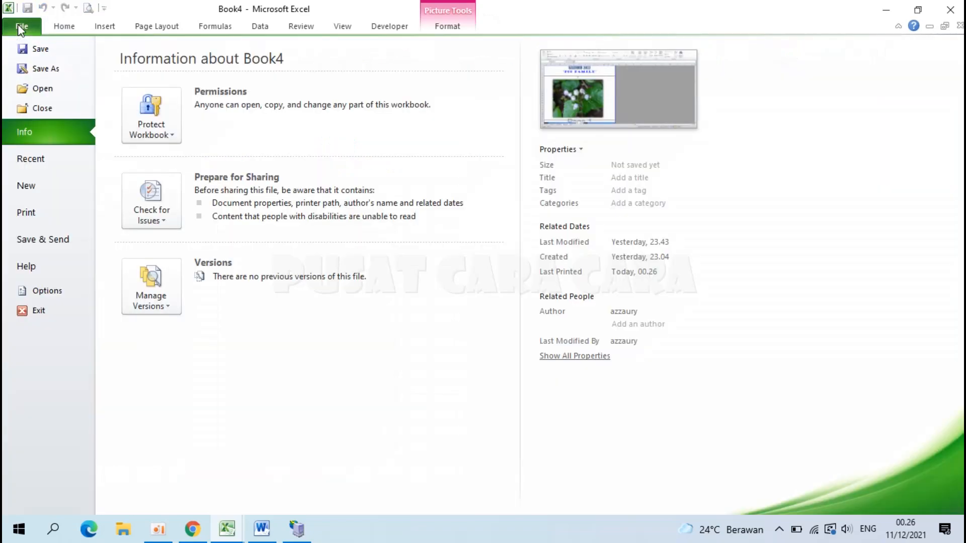
click(56, 69)
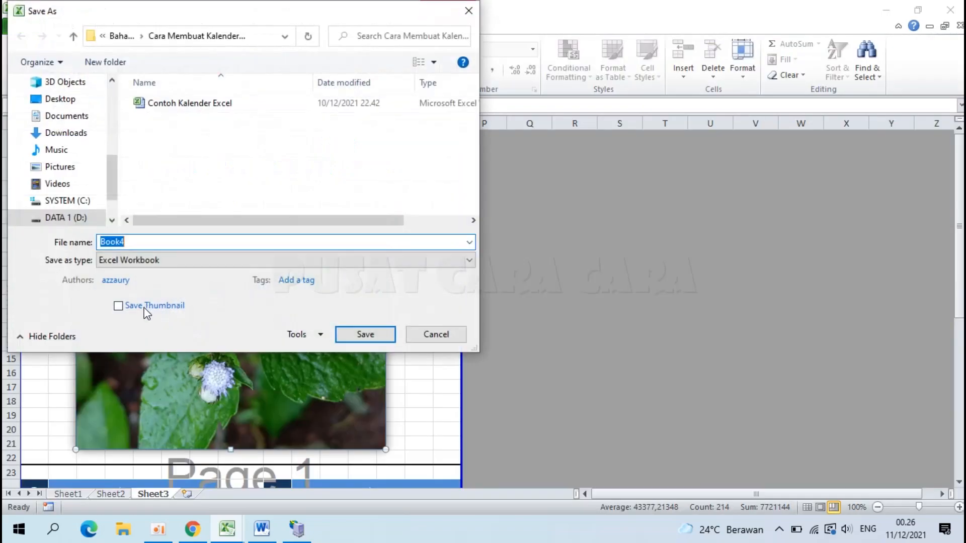
click(129, 265)
click(125, 260)
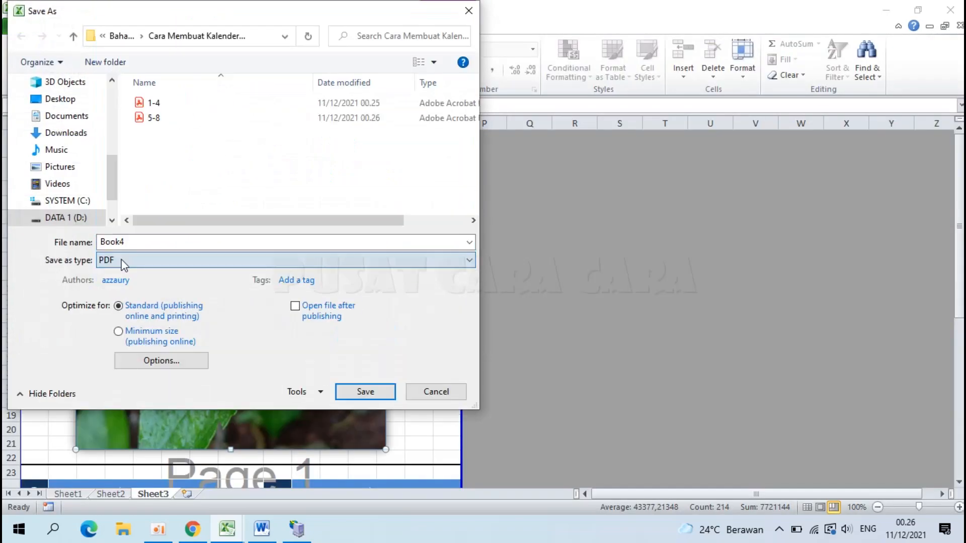
double_click(128, 243)
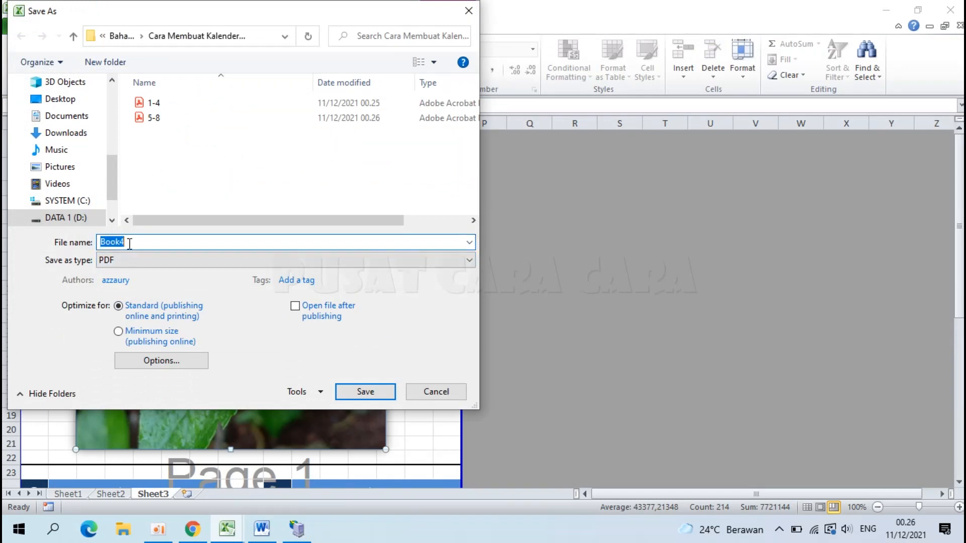
text(9-12)
click(352, 392)
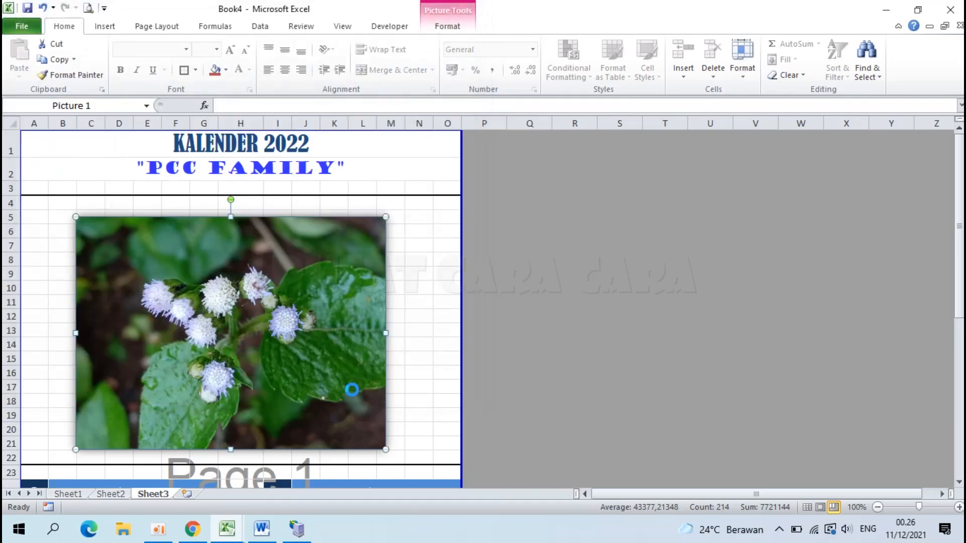
Step: Look for the exported calendar PDFs among the recent files in File Explorer, and return to Sheet3
click(125, 532)
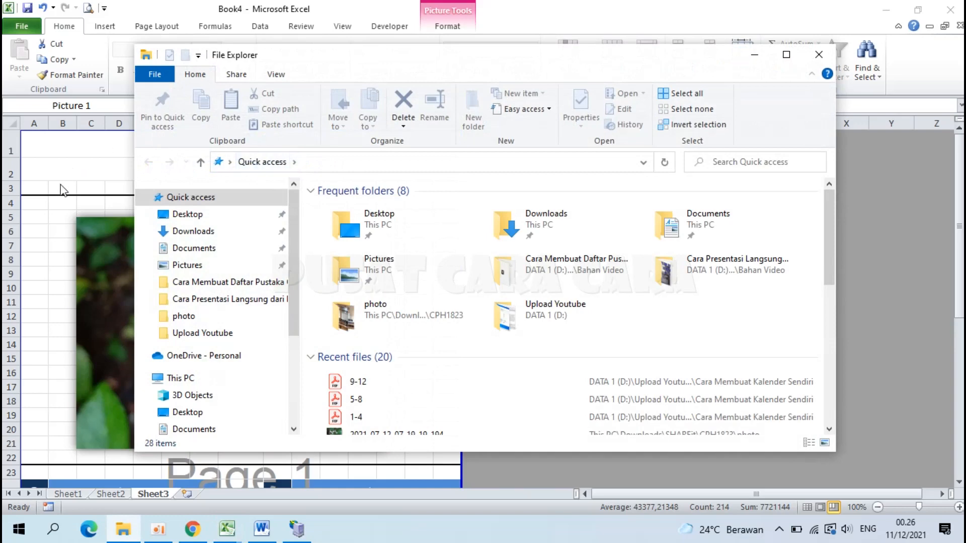
click(64, 223)
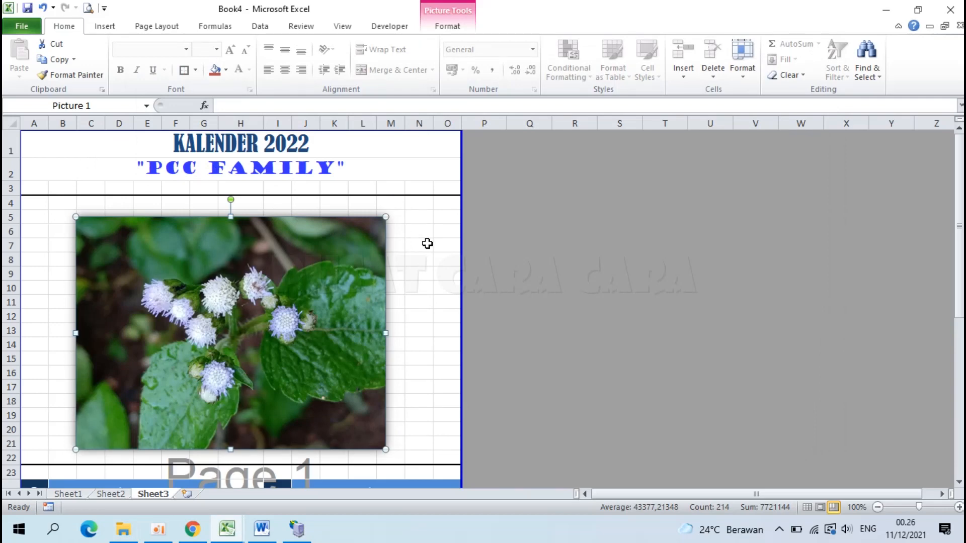
click(434, 307)
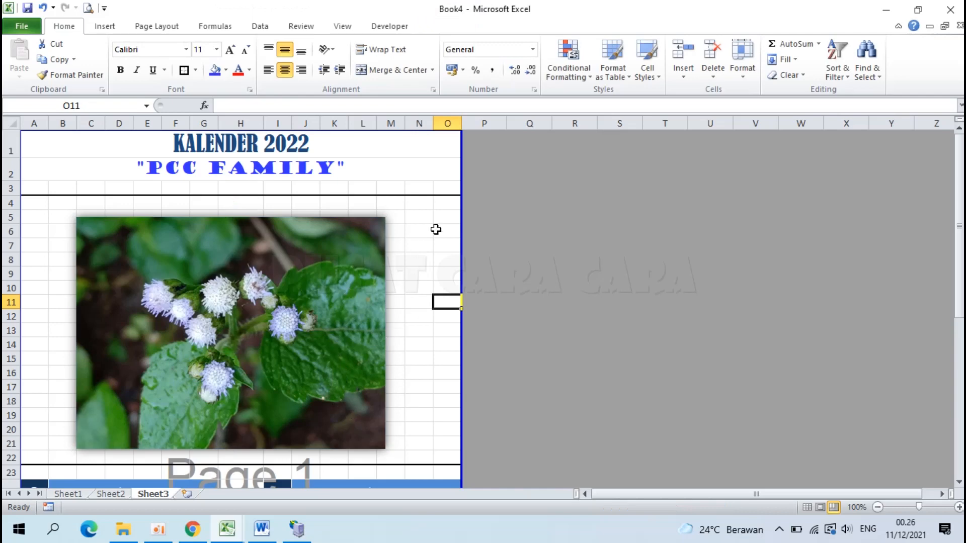
Step: Switch to the Word document and examine the pictures of calendar hangers and binding strips
click(262, 529)
scroll(488, 259, up, 3)
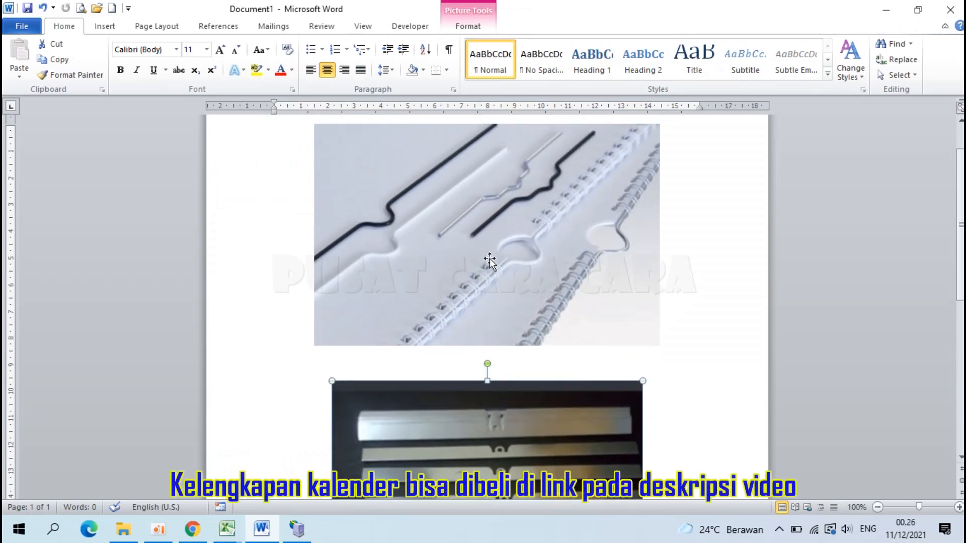
scroll(489, 260, down, 3)
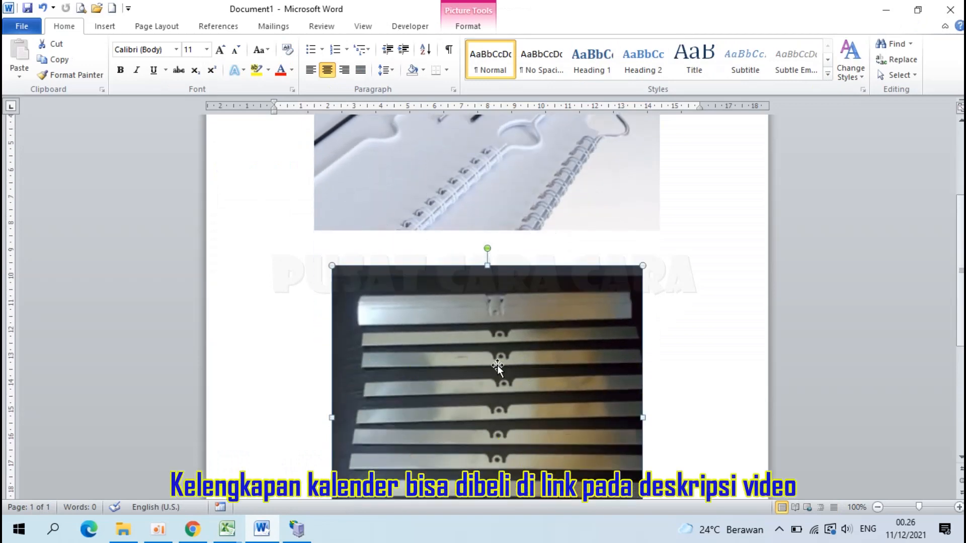
Step: Compare the picture of wire hangers and spiral bindings with the picture of metal calendar strips below it
scroll(497, 365, up, 3)
click(521, 246)
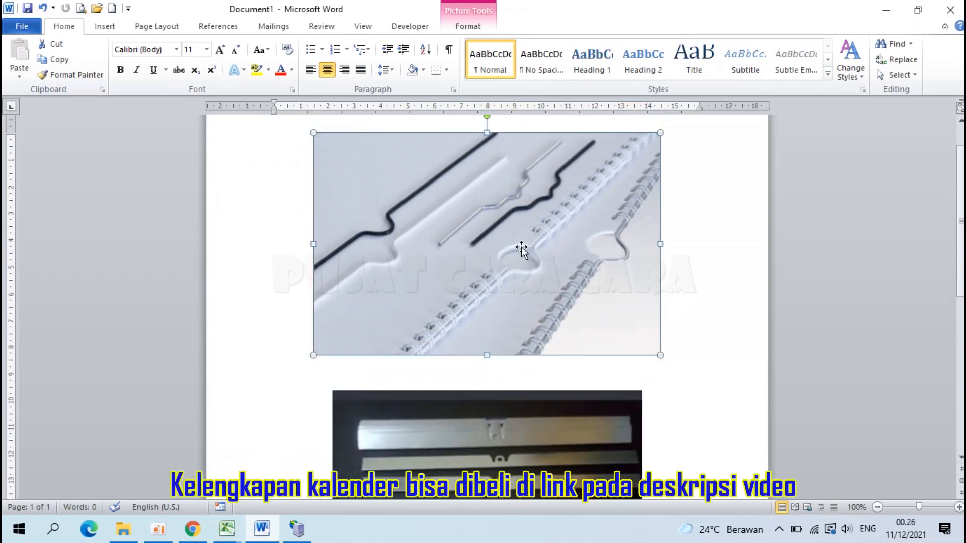
scroll(521, 247, down, 5)
click(508, 348)
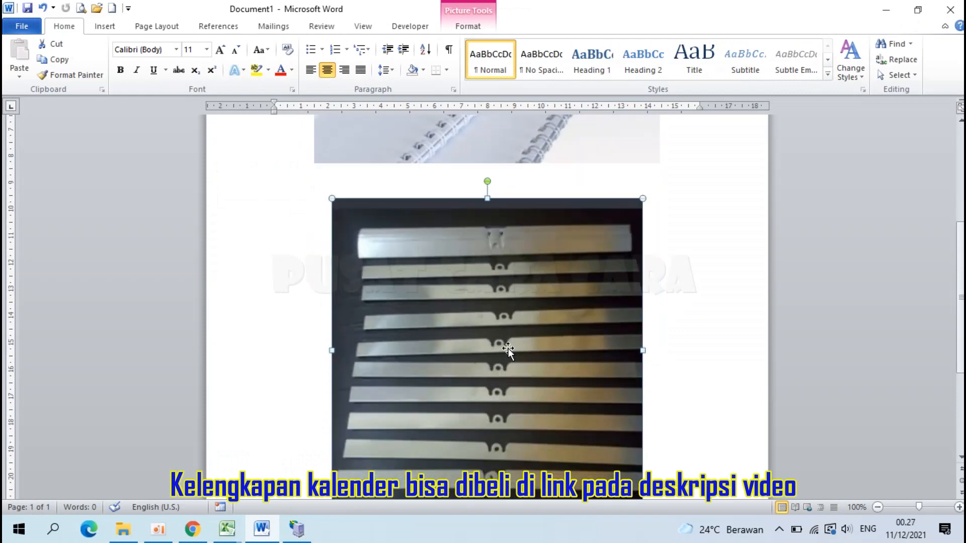
scroll(508, 348, up, 4)
click(539, 209)
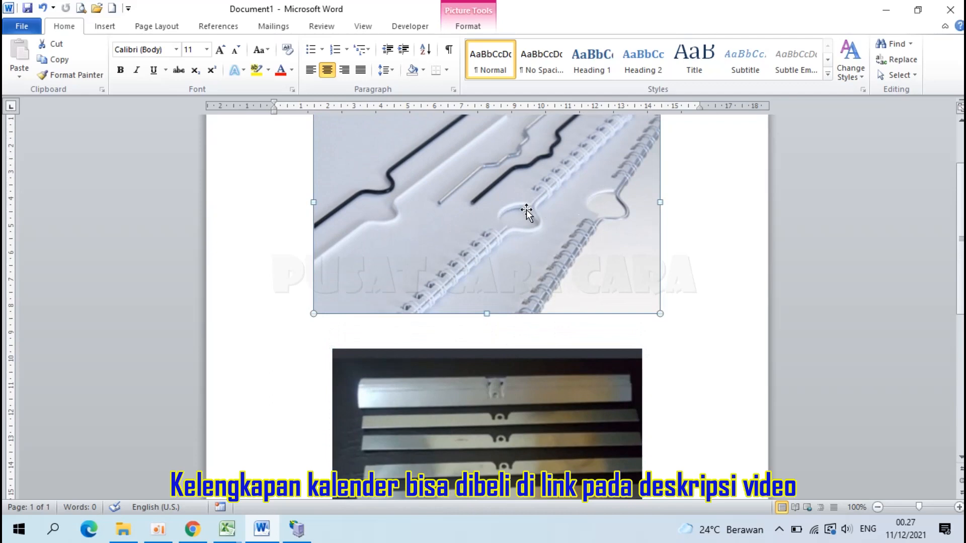
scroll(526, 212, up, 2)
scroll(527, 212, down, 1)
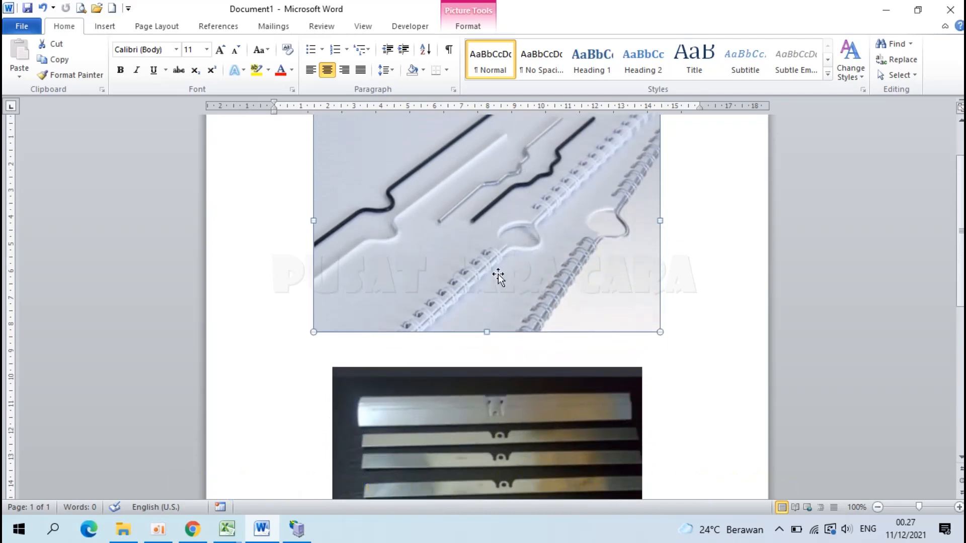
Step: Switch back to the Book4 workbook in Excel to review the September to December calendar on Sheet3, then show Sheet1
click(236, 527)
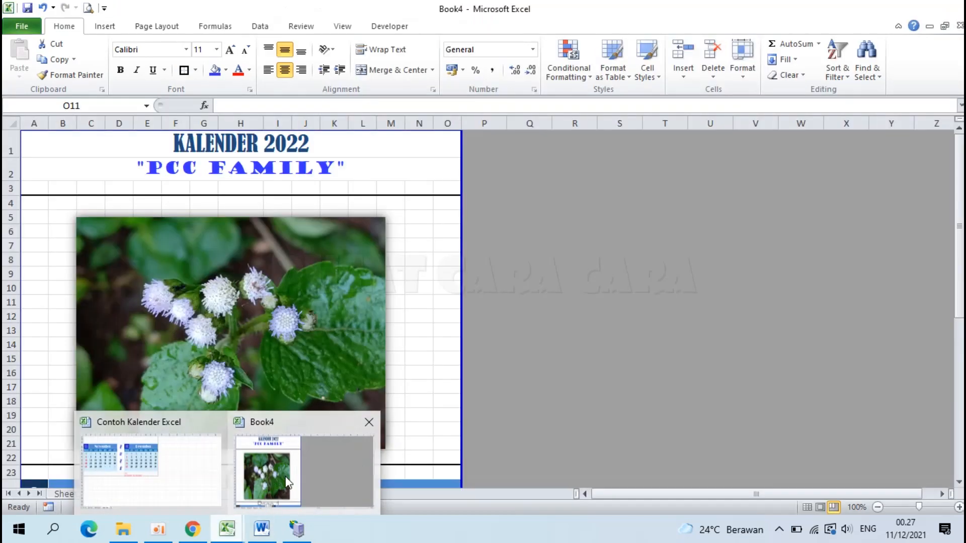
click(282, 468)
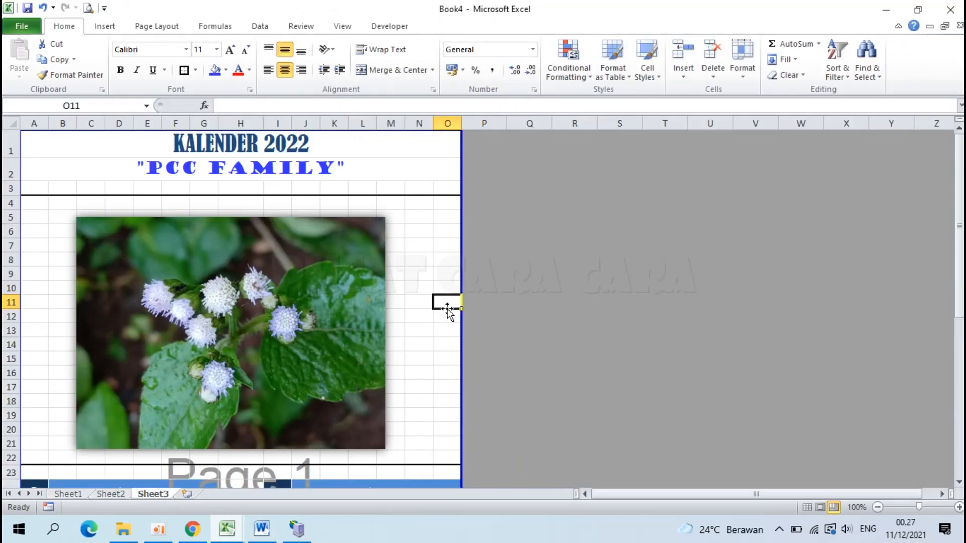
scroll(346, 276, down, 3)
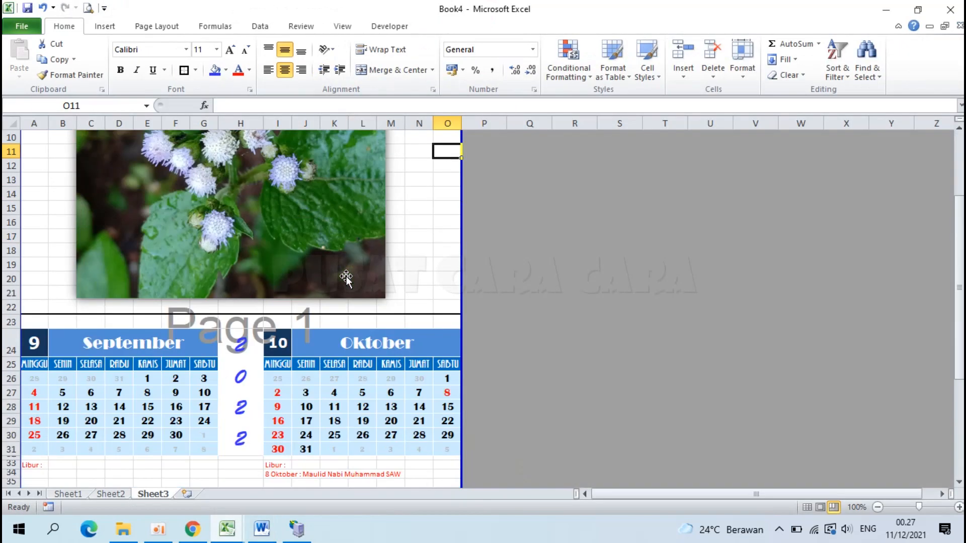
scroll(346, 276, down, 4)
scroll(346, 276, up, 7)
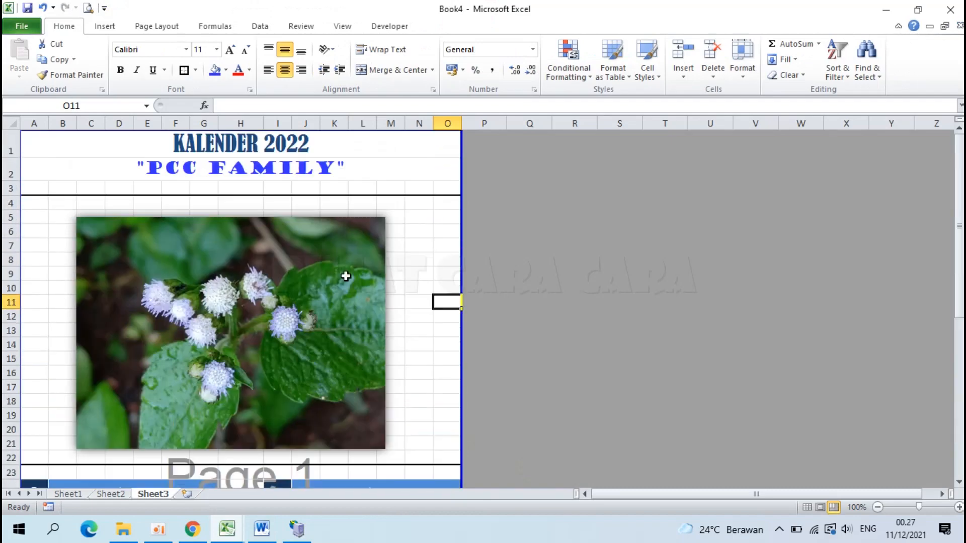
click(79, 495)
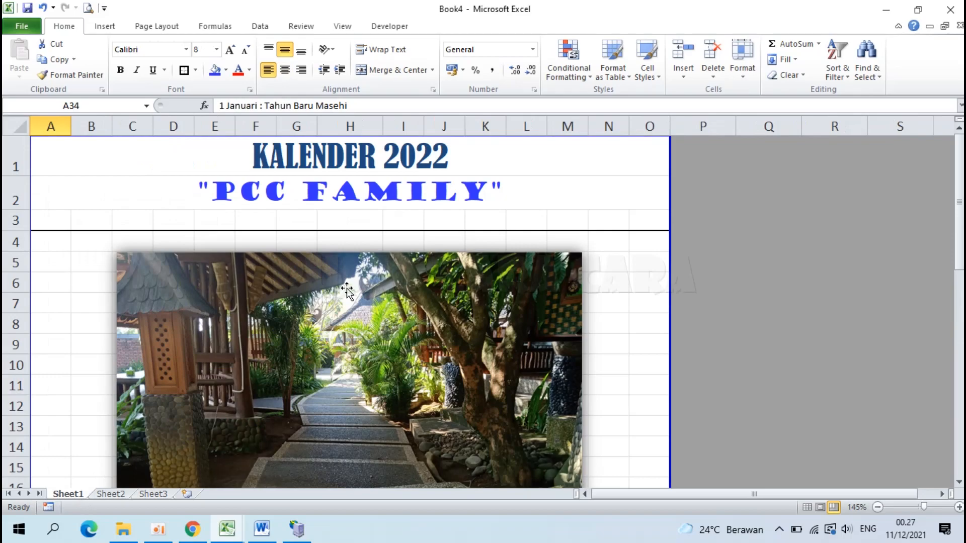